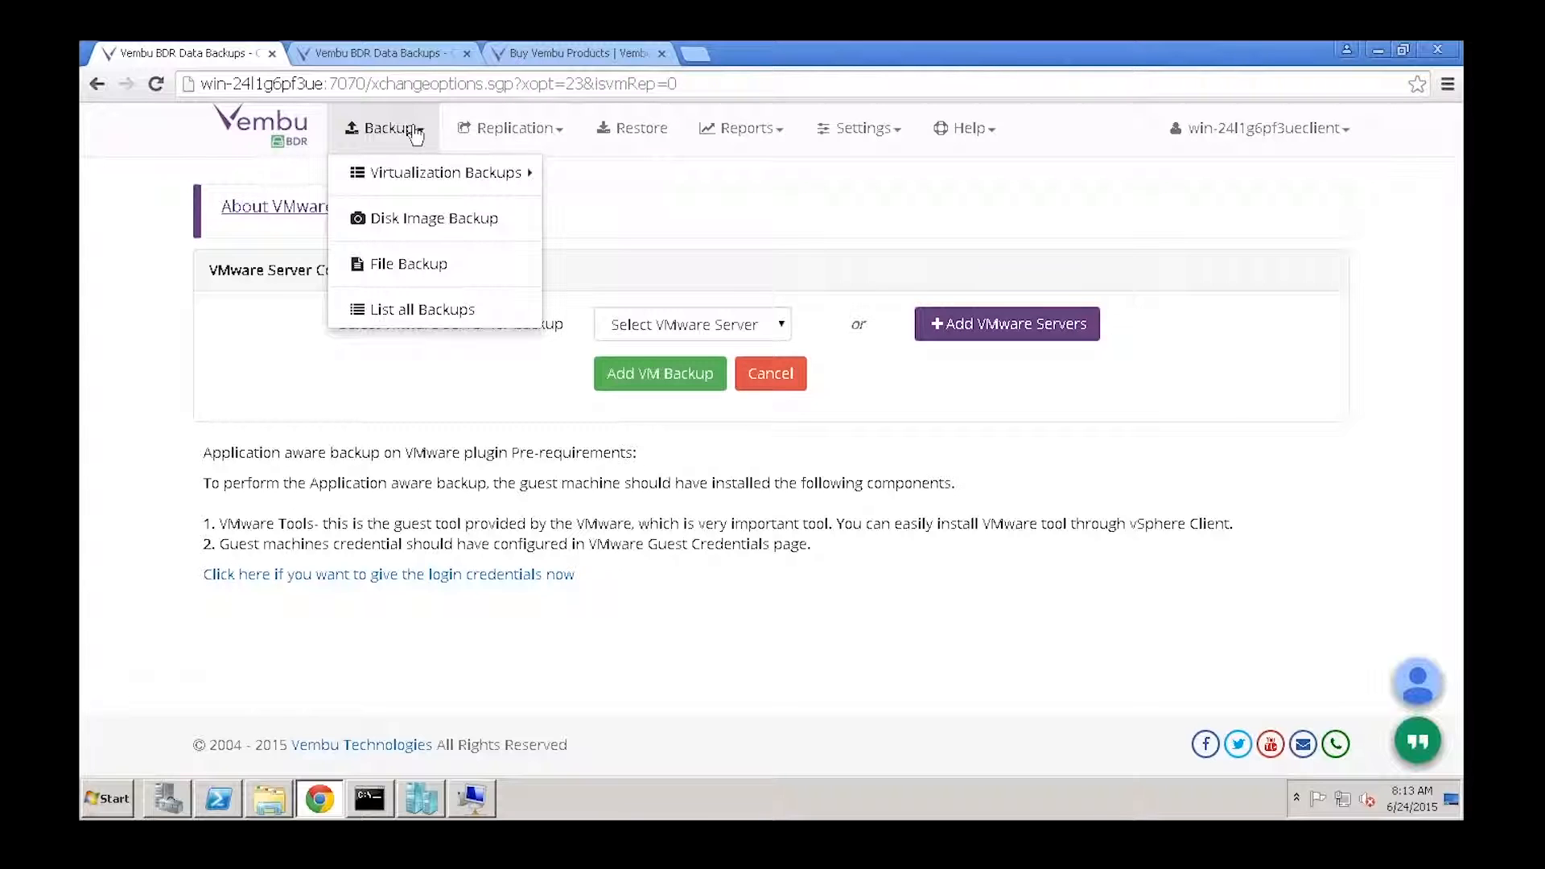
Open the VMware backup configuration under the virtualization backups
mouse_move(432, 175)
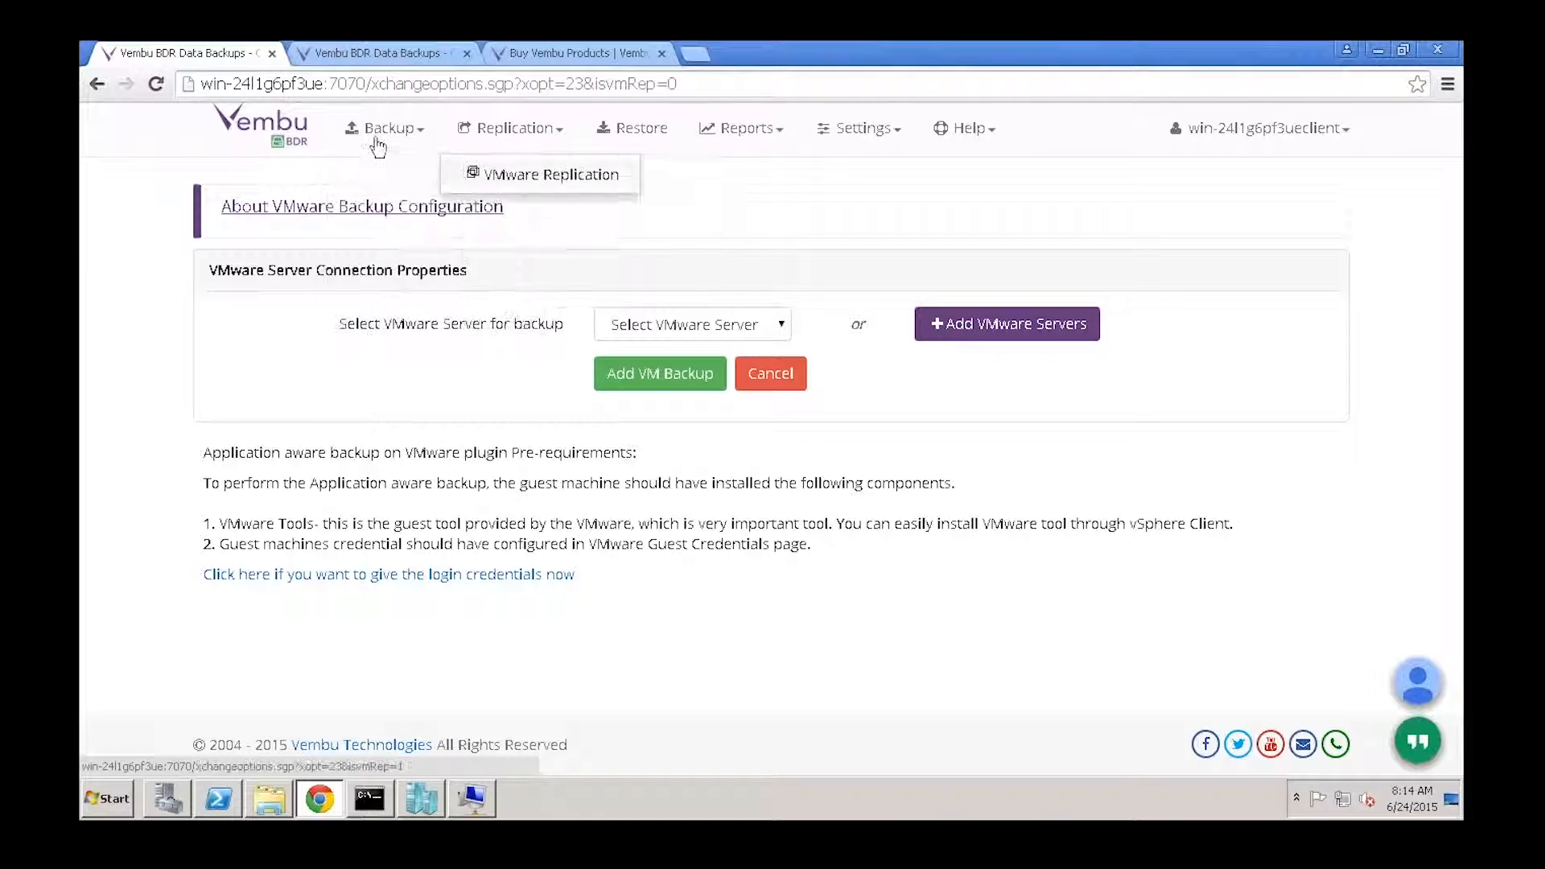
mouse_move(512, 182)
left_click(649, 176)
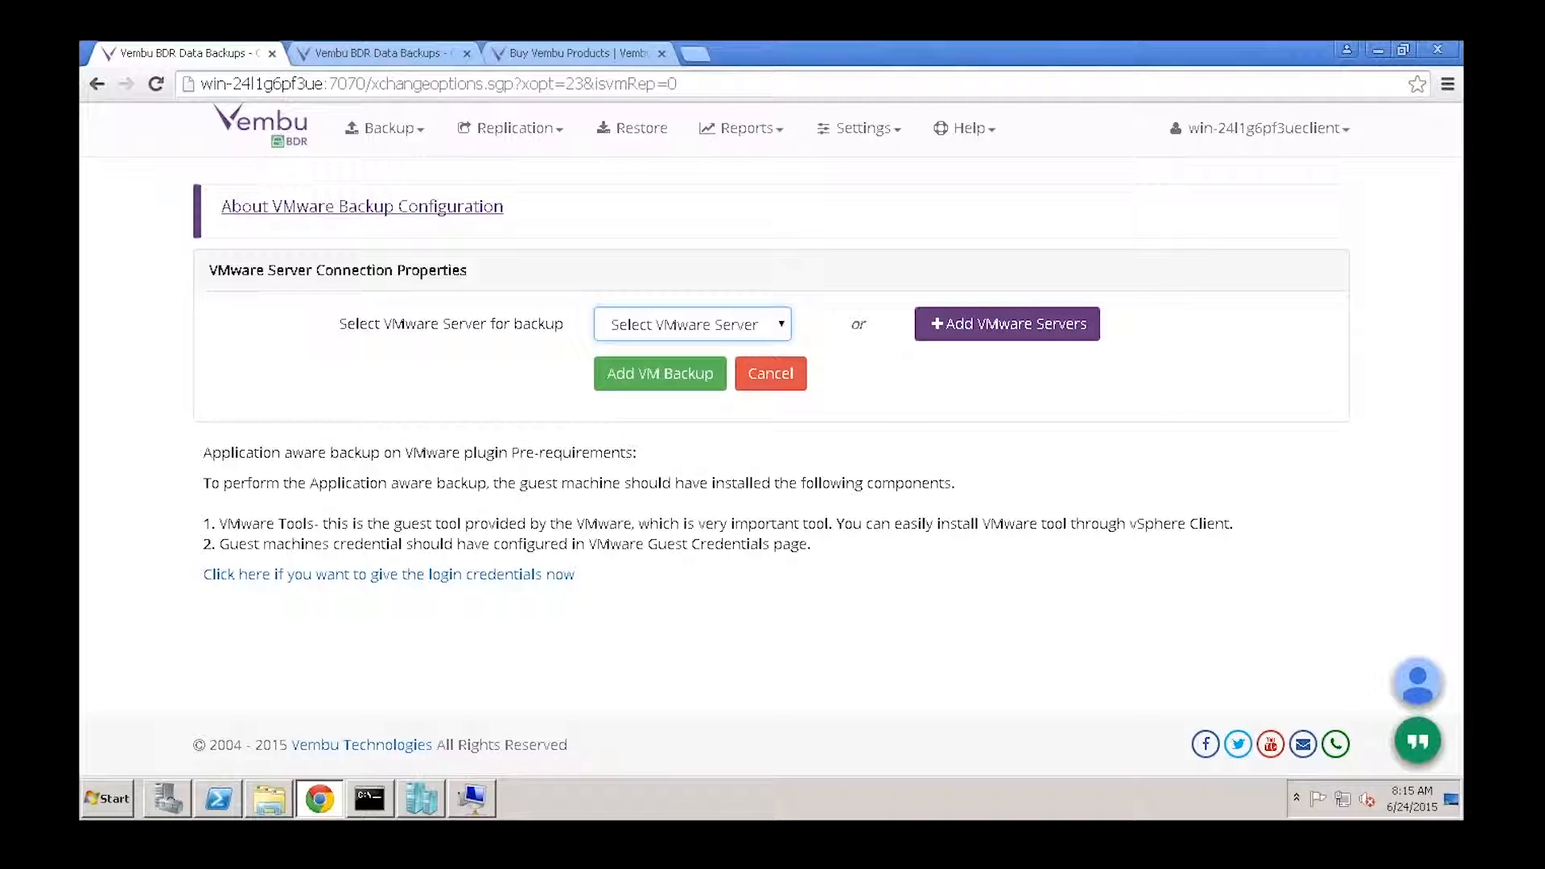
left_click(389, 129)
mouse_move(455, 182)
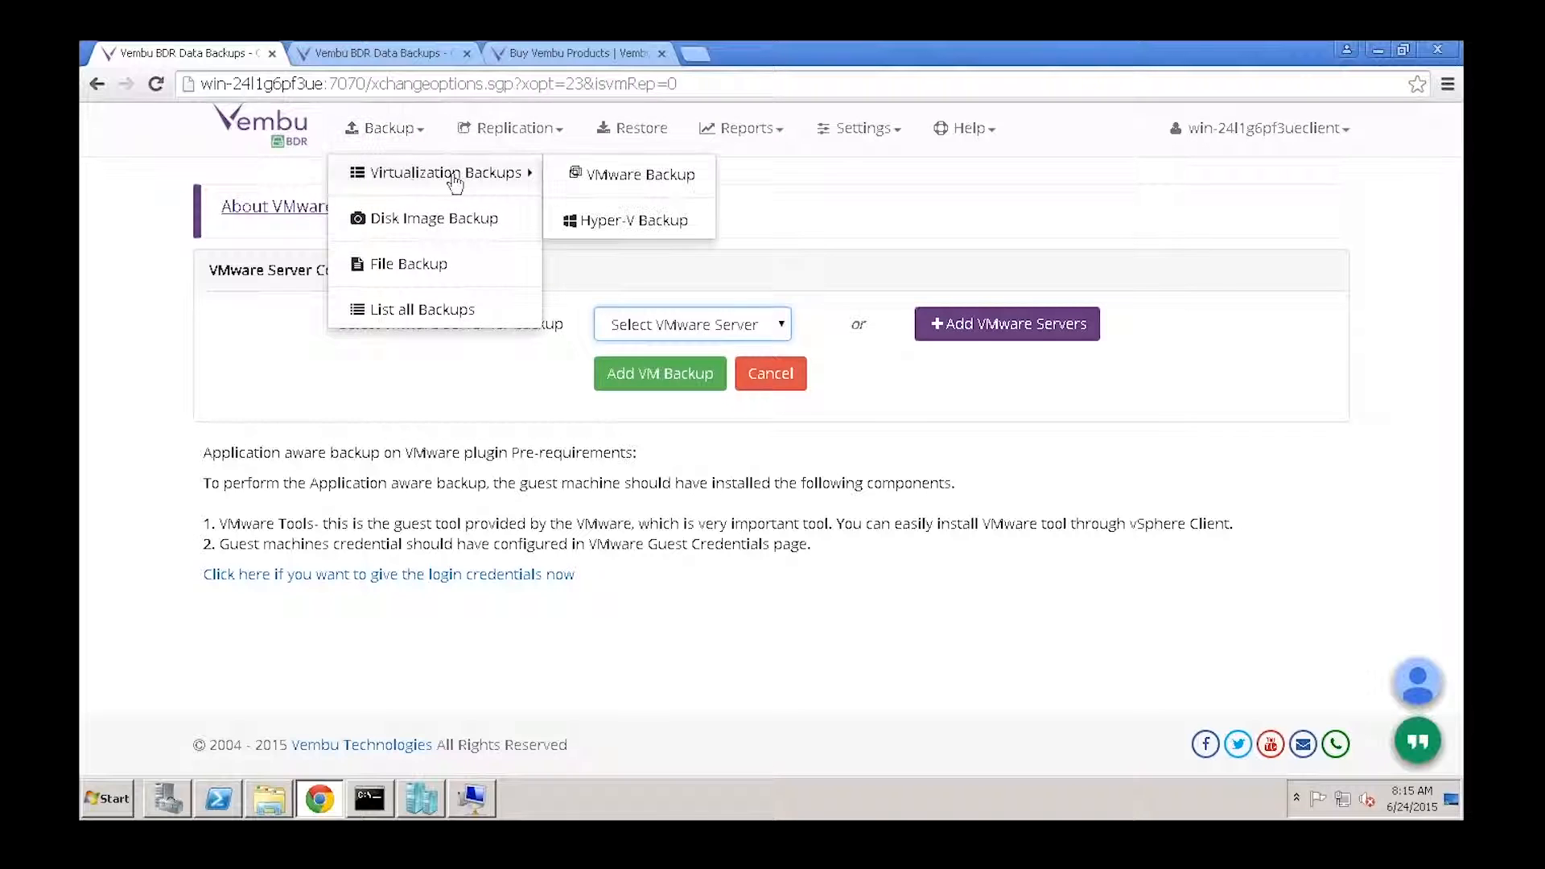
left_click(601, 178)
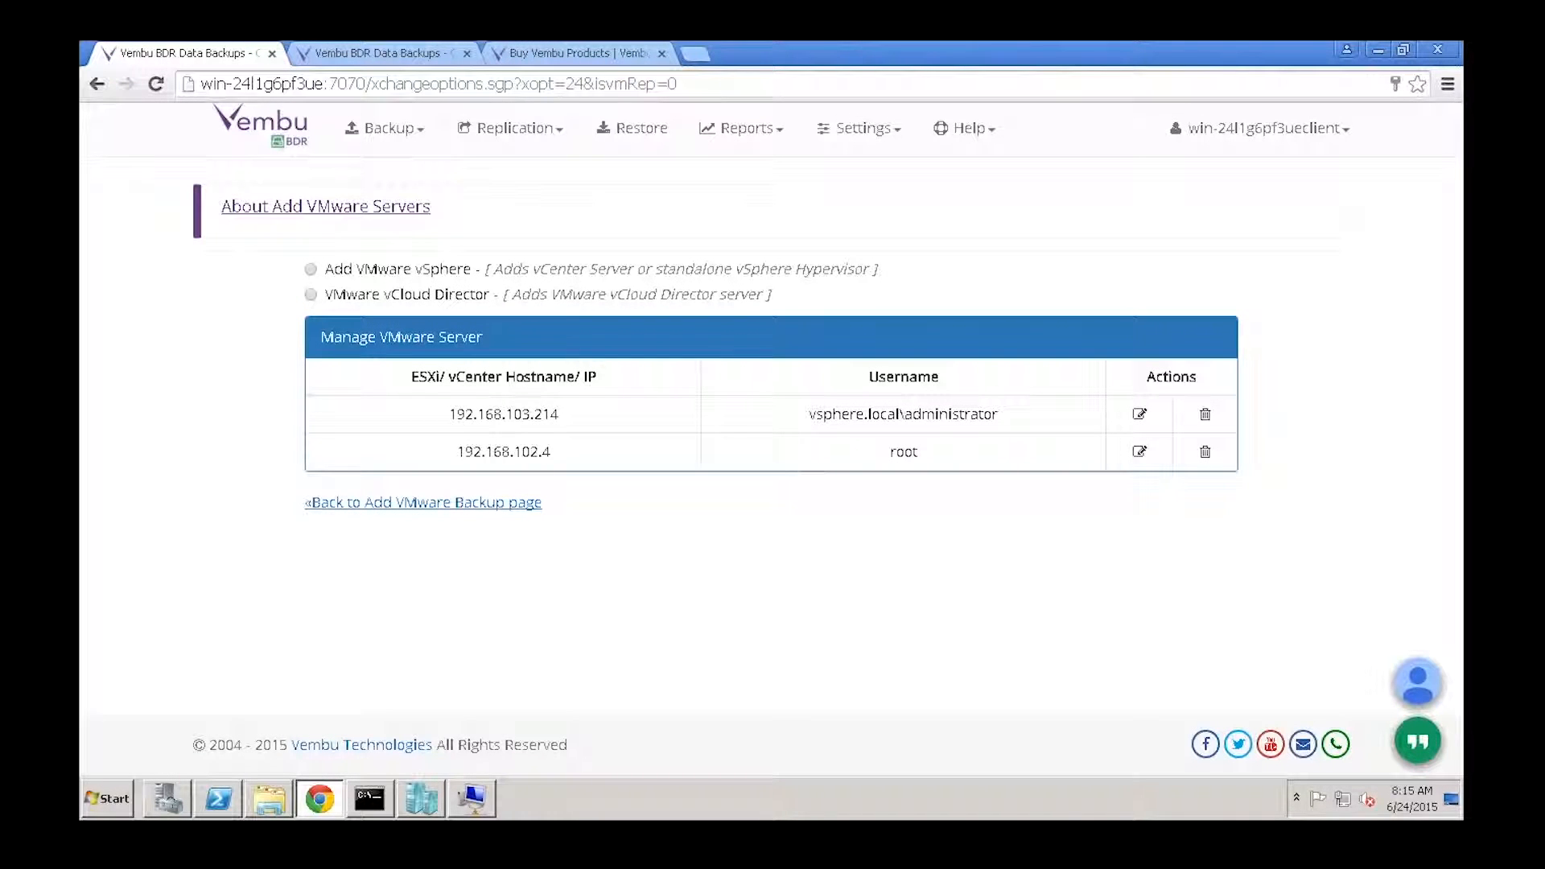
Examine the form for adding a VMware vSphere server and the managed server list, and return to the VMware backup page
left_click(311, 269)
left_click(779, 397)
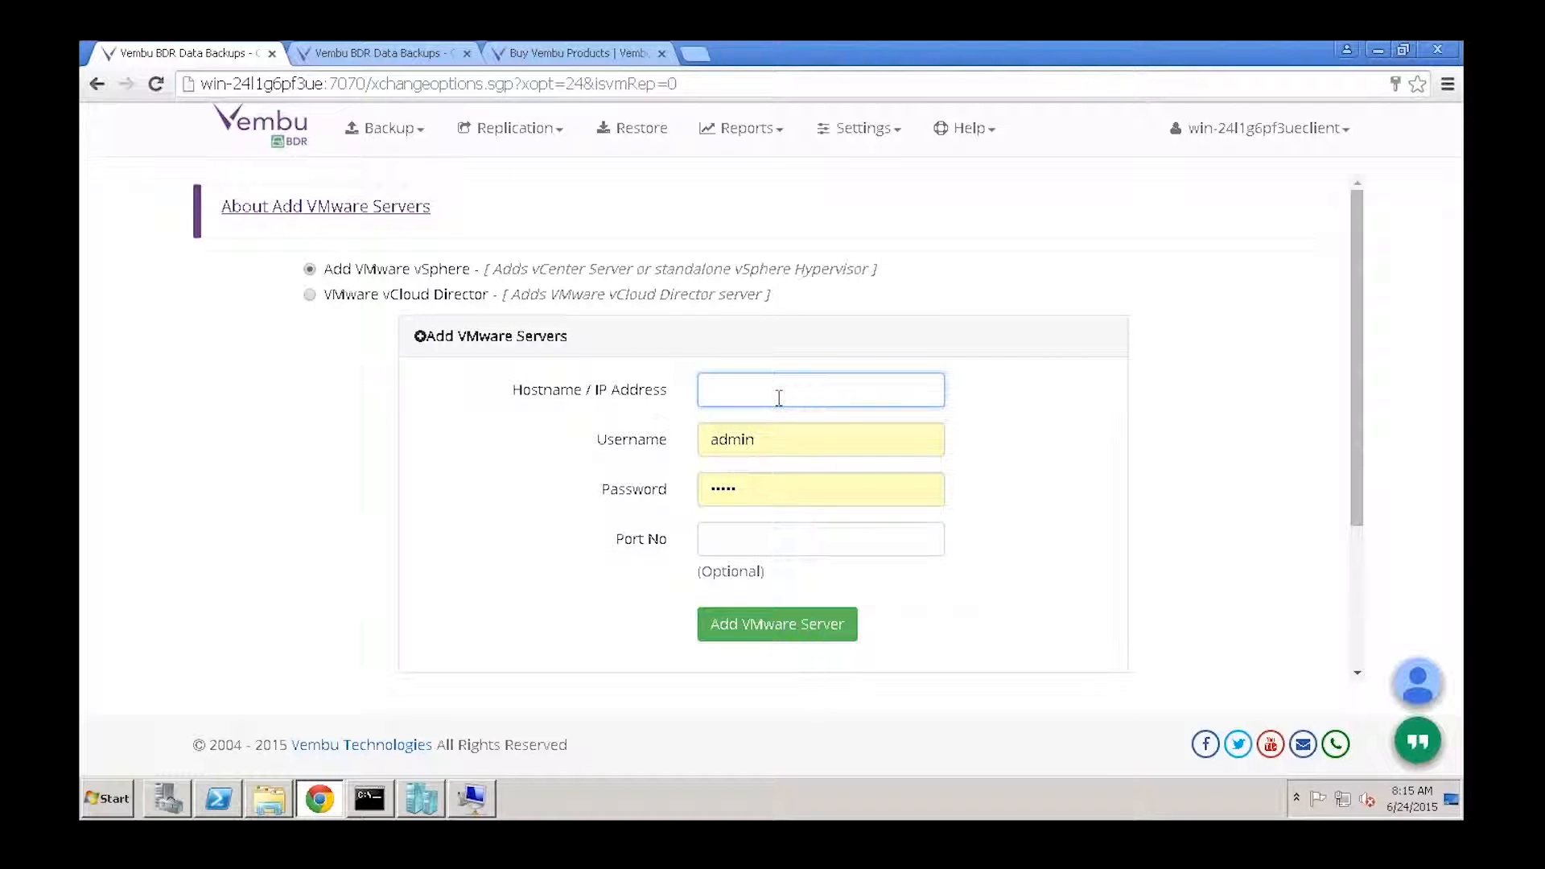
left_click(740, 444)
key("Tab")
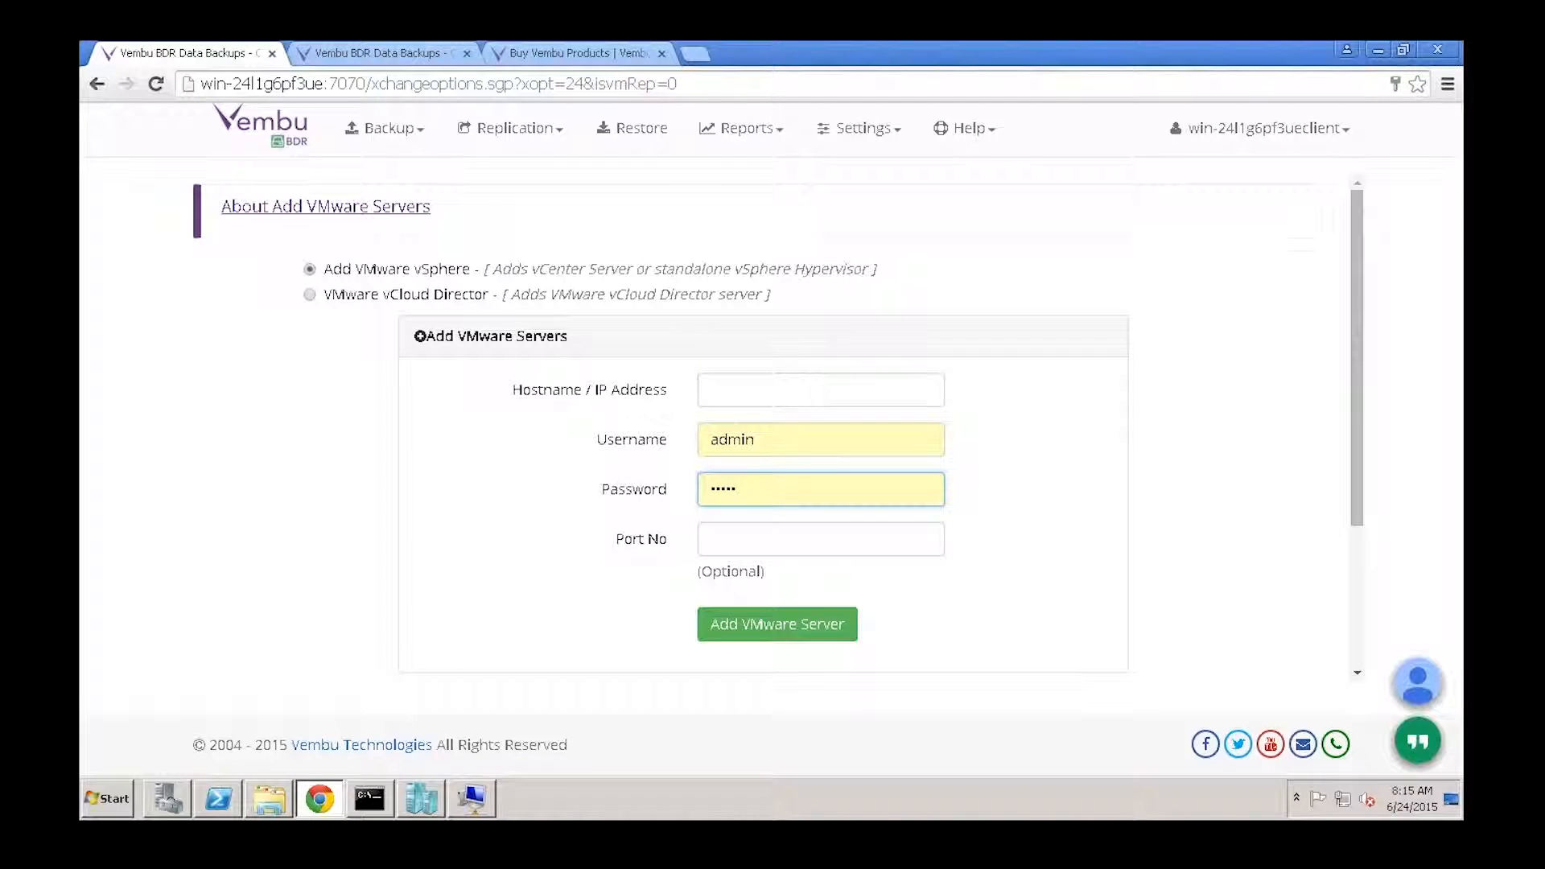
left_click(1358, 620)
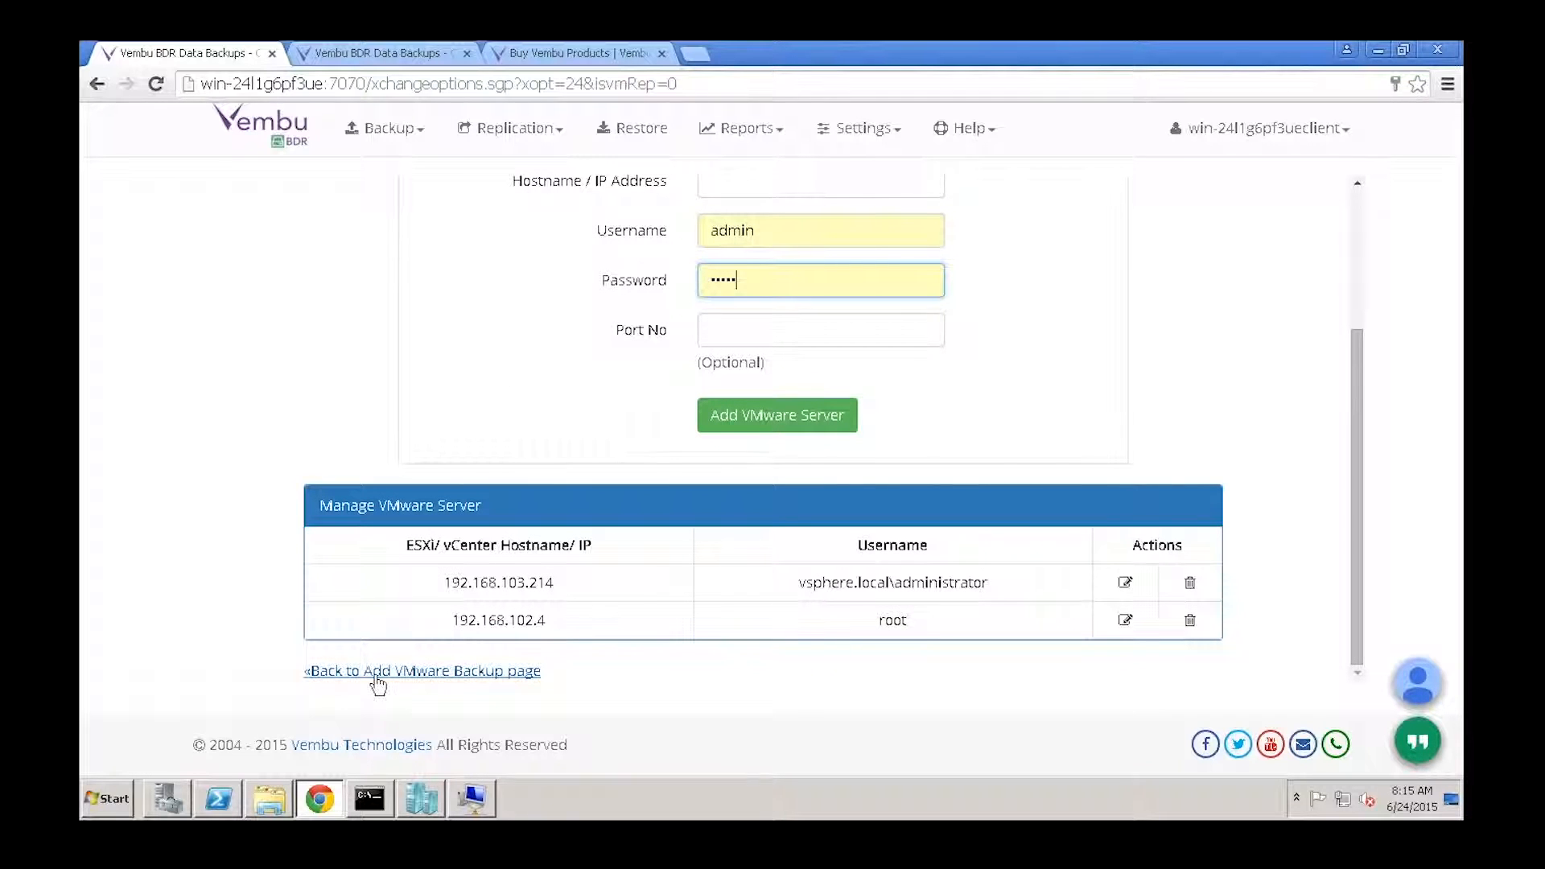
left_click(379, 673)
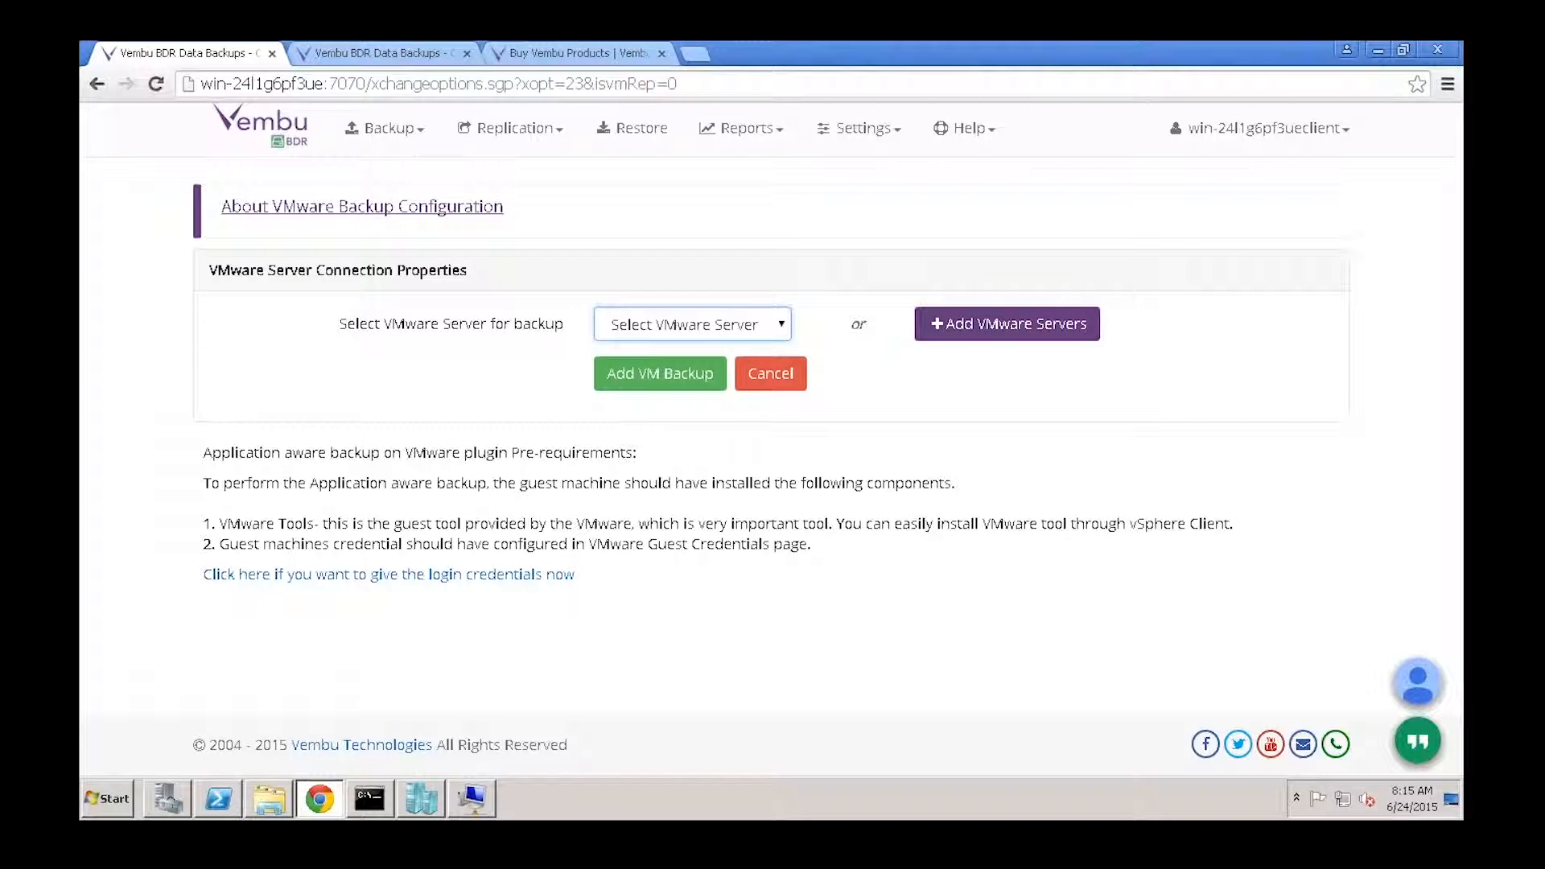
Choose the VMware server 192.168.102.4 and start adding a VM backup for it
left_click(785, 329)
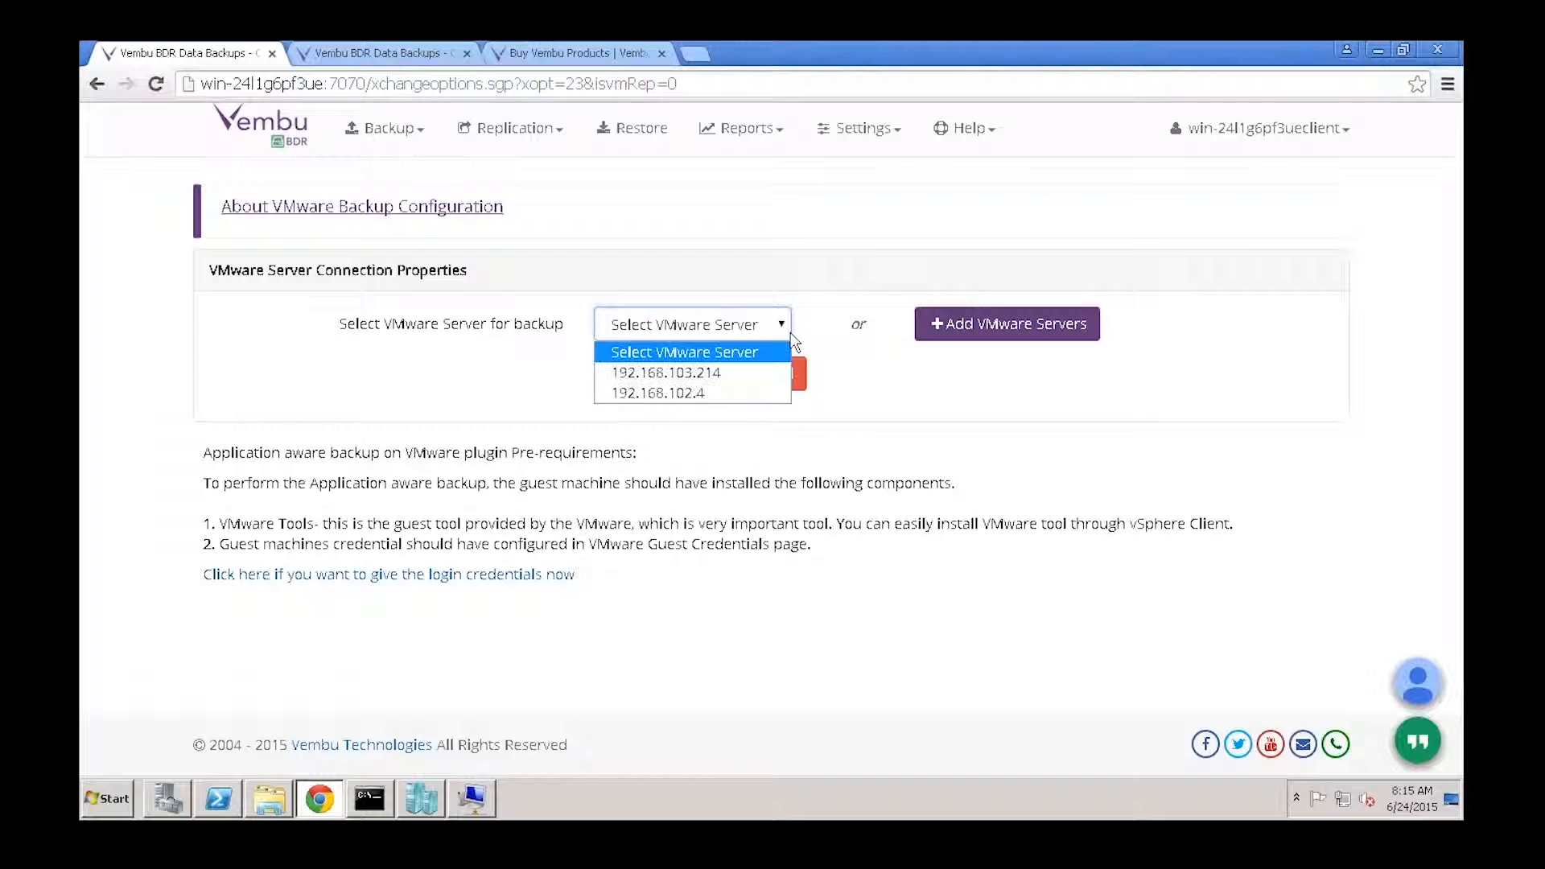
left_click(707, 393)
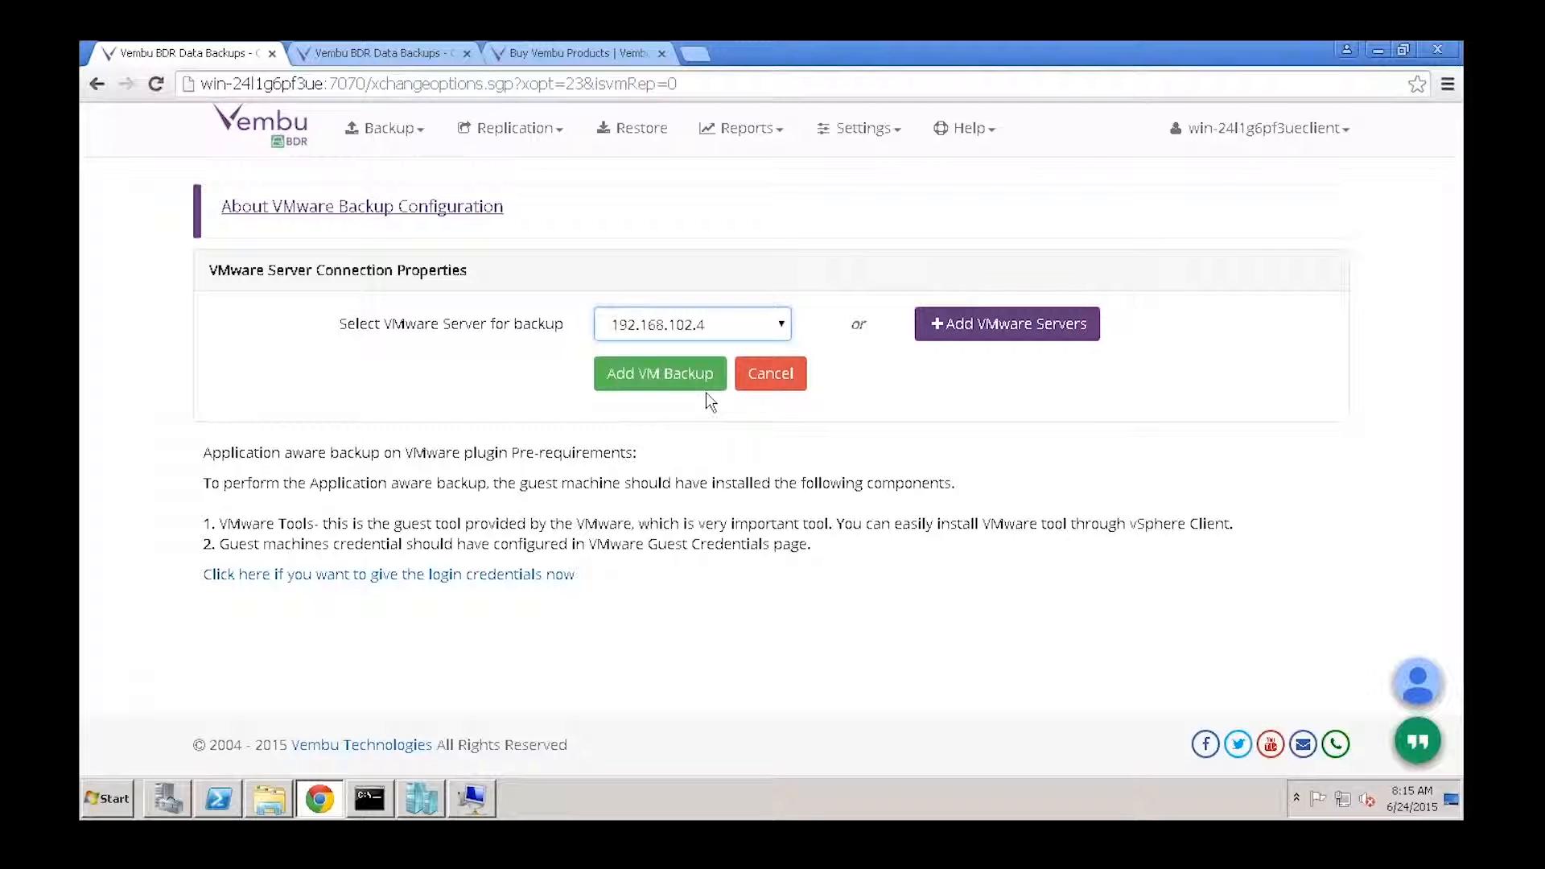
left_click(668, 385)
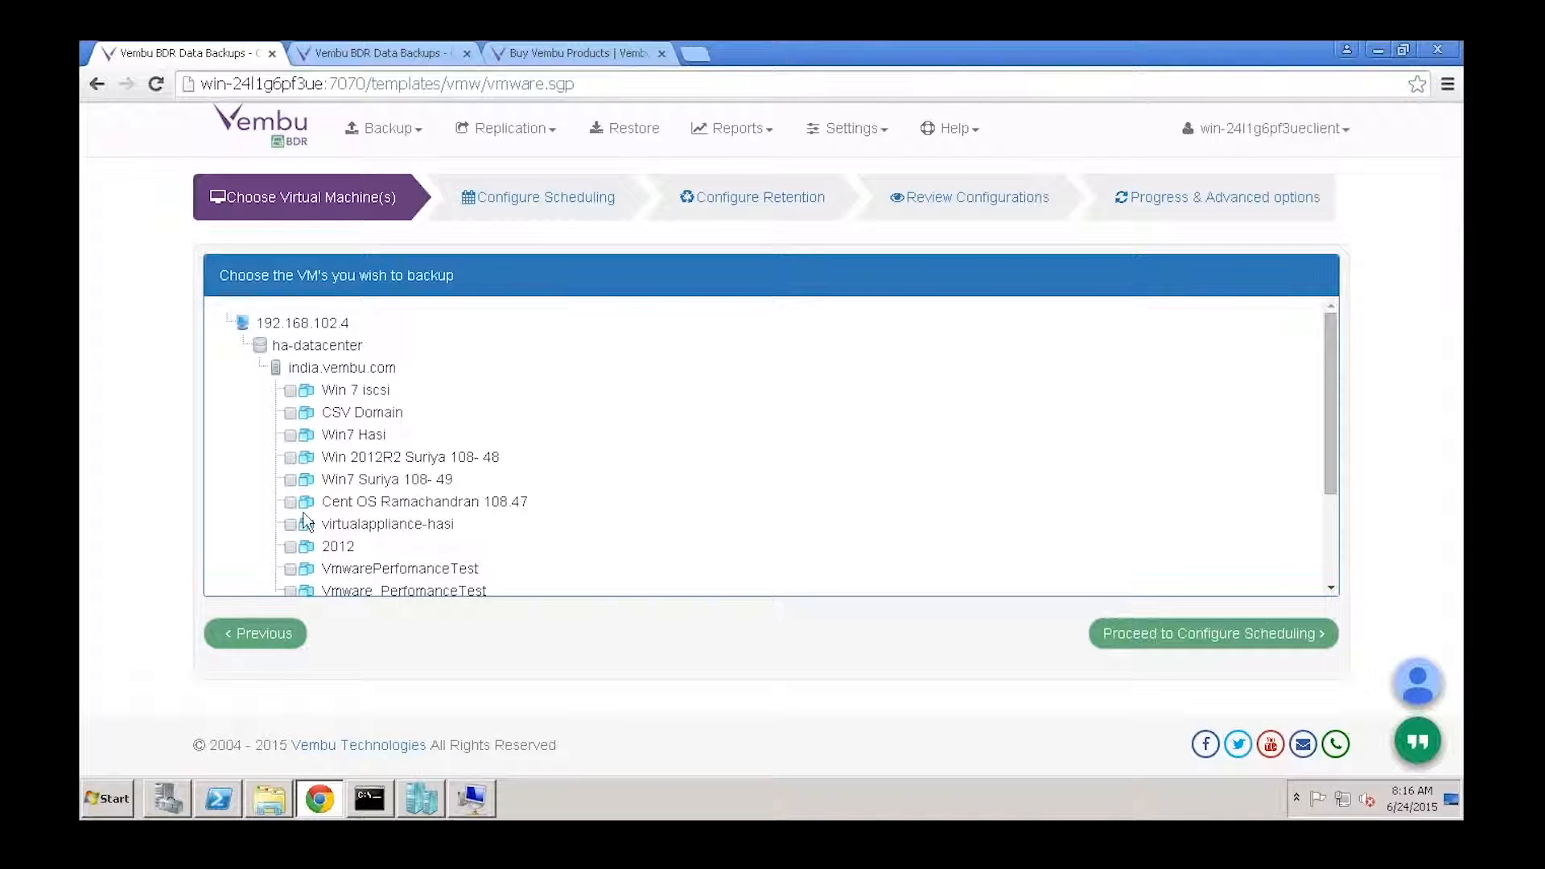
Select WinEx2013 and the two virtual machines listed below it for backup, and proceed to the scheduling configuration
scroll(304, 535, "down", 2)
left_click(289, 585)
left_click(290, 564)
left_click(290, 541)
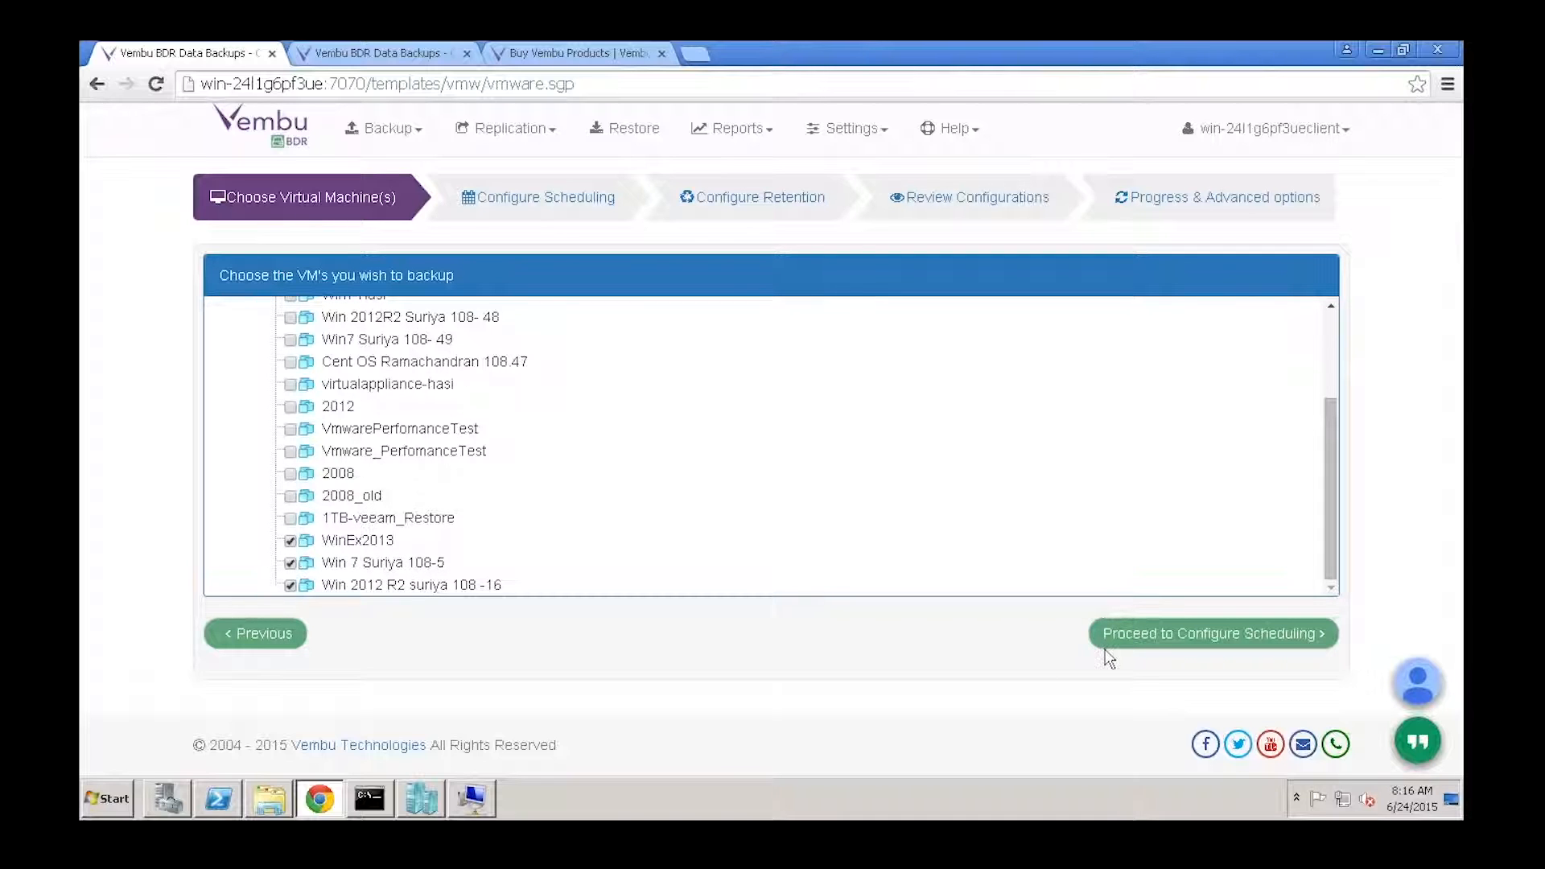
left_click(1148, 635)
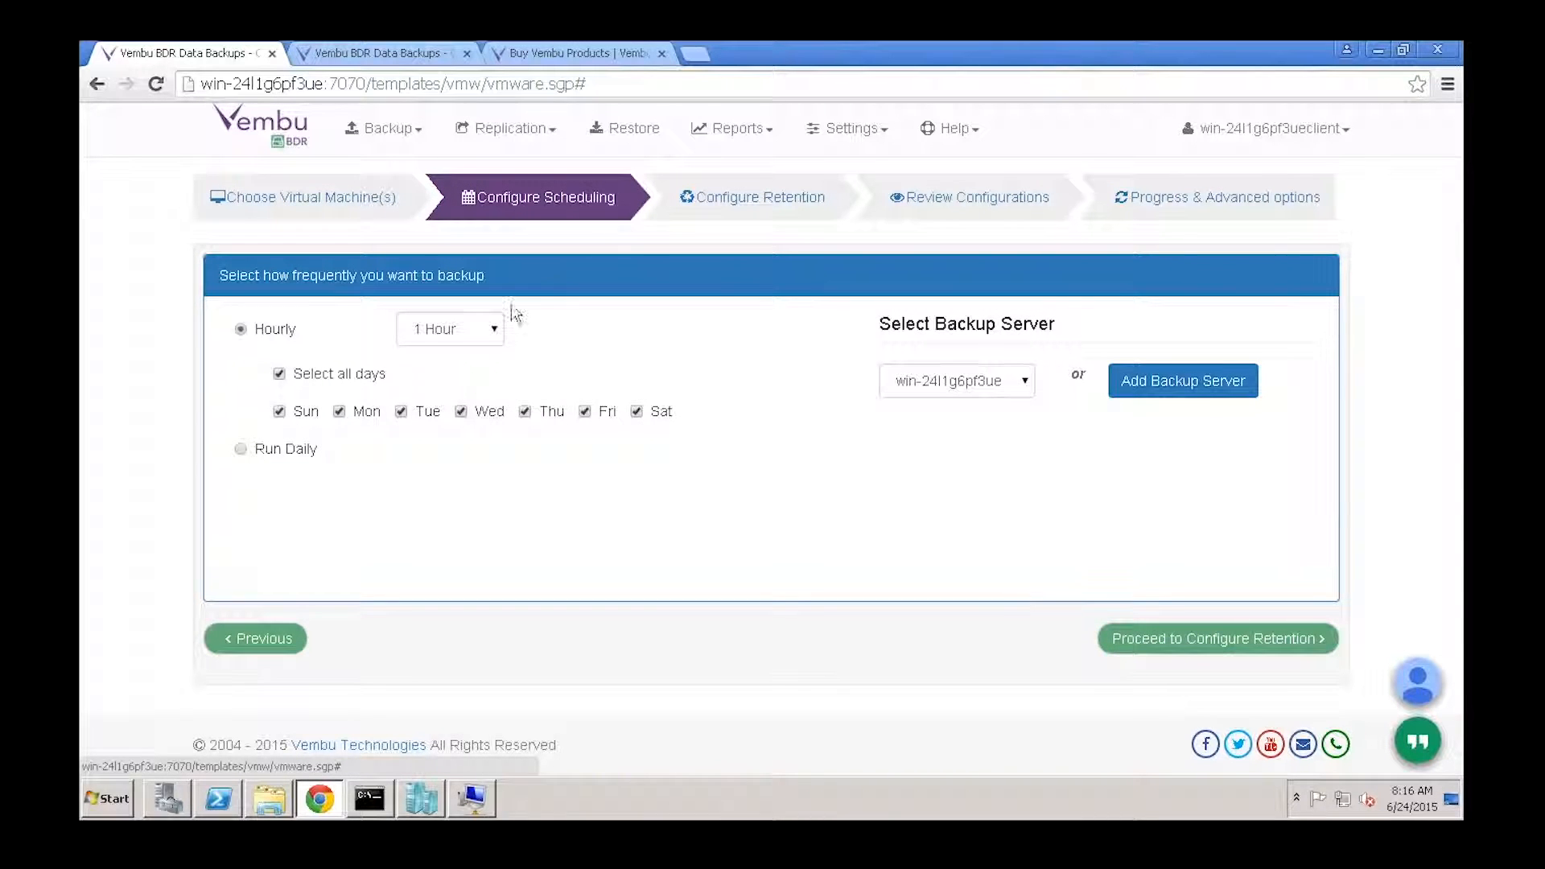
Review the hourly interval options, keep the 1 Hour schedule on all days, and proceed to the retention configuration
left_click(481, 328)
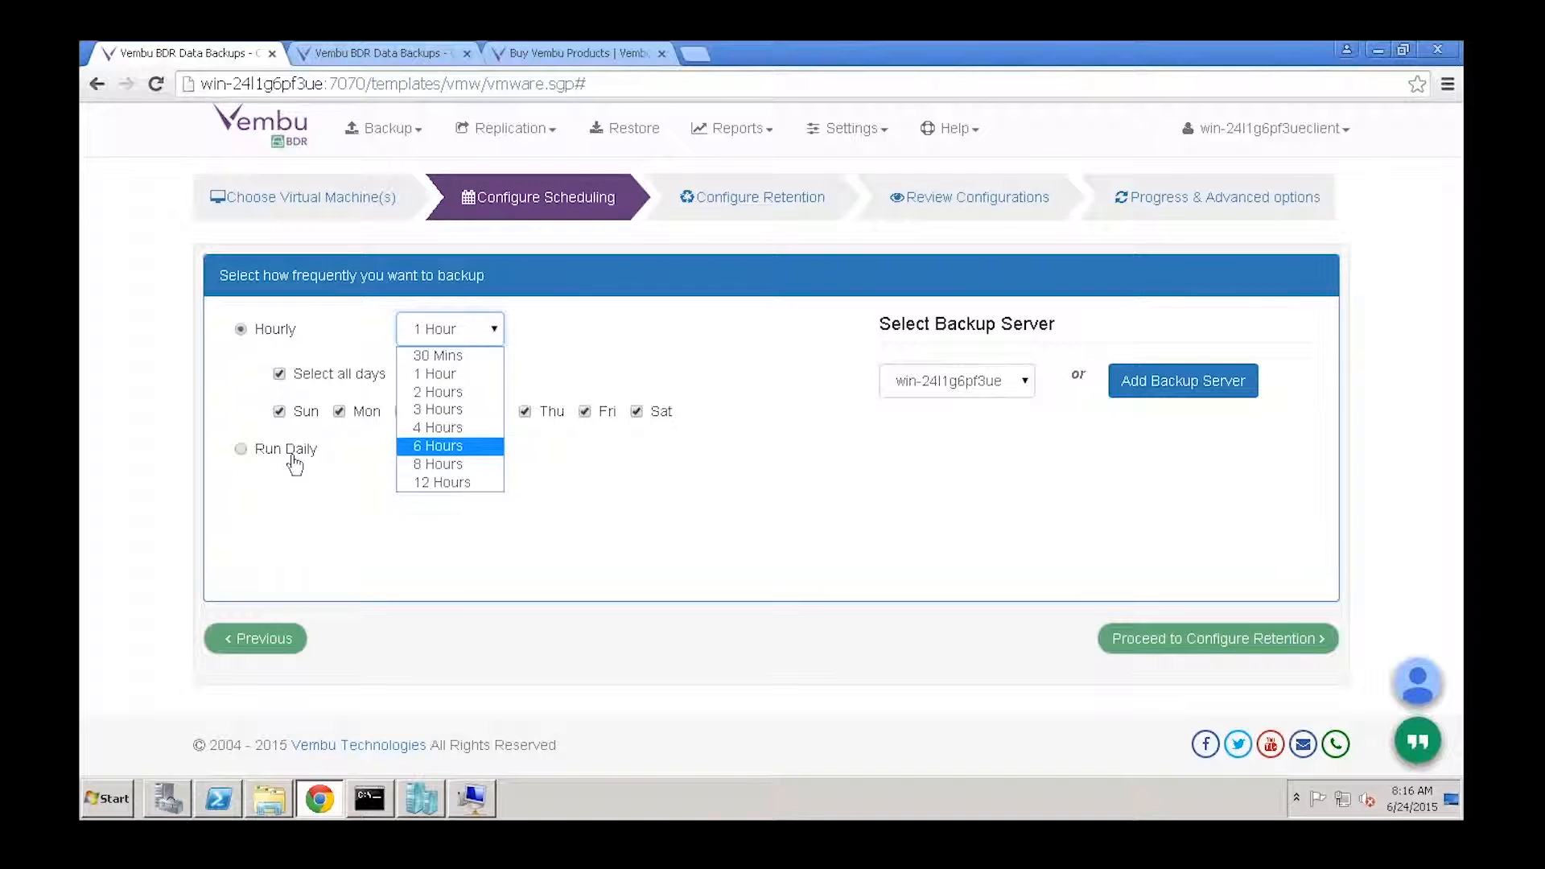
left_click(859, 548)
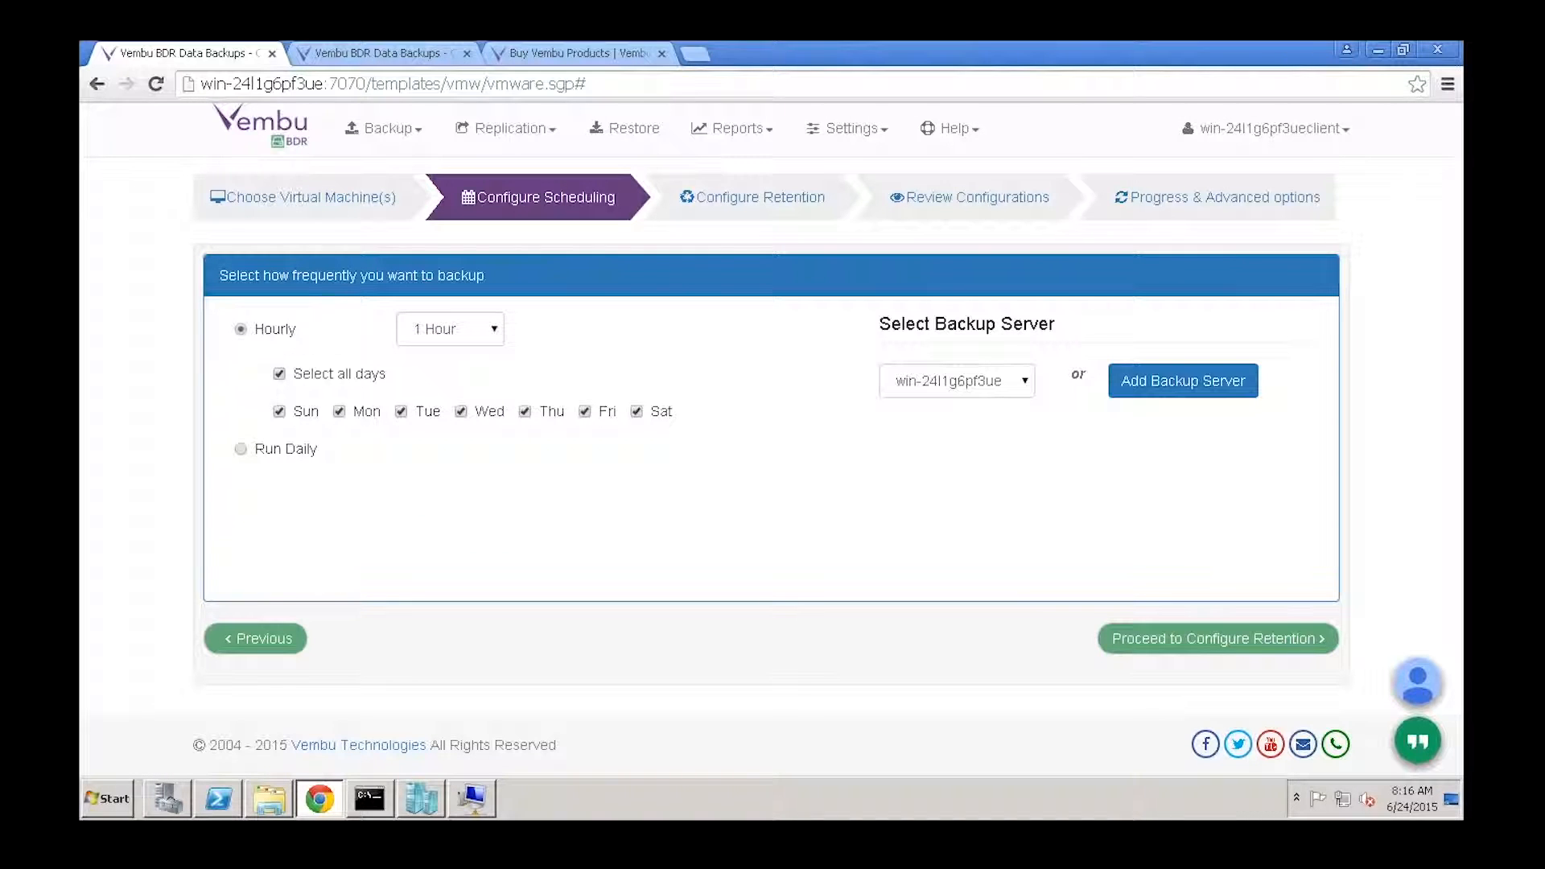
left_click(1217, 639)
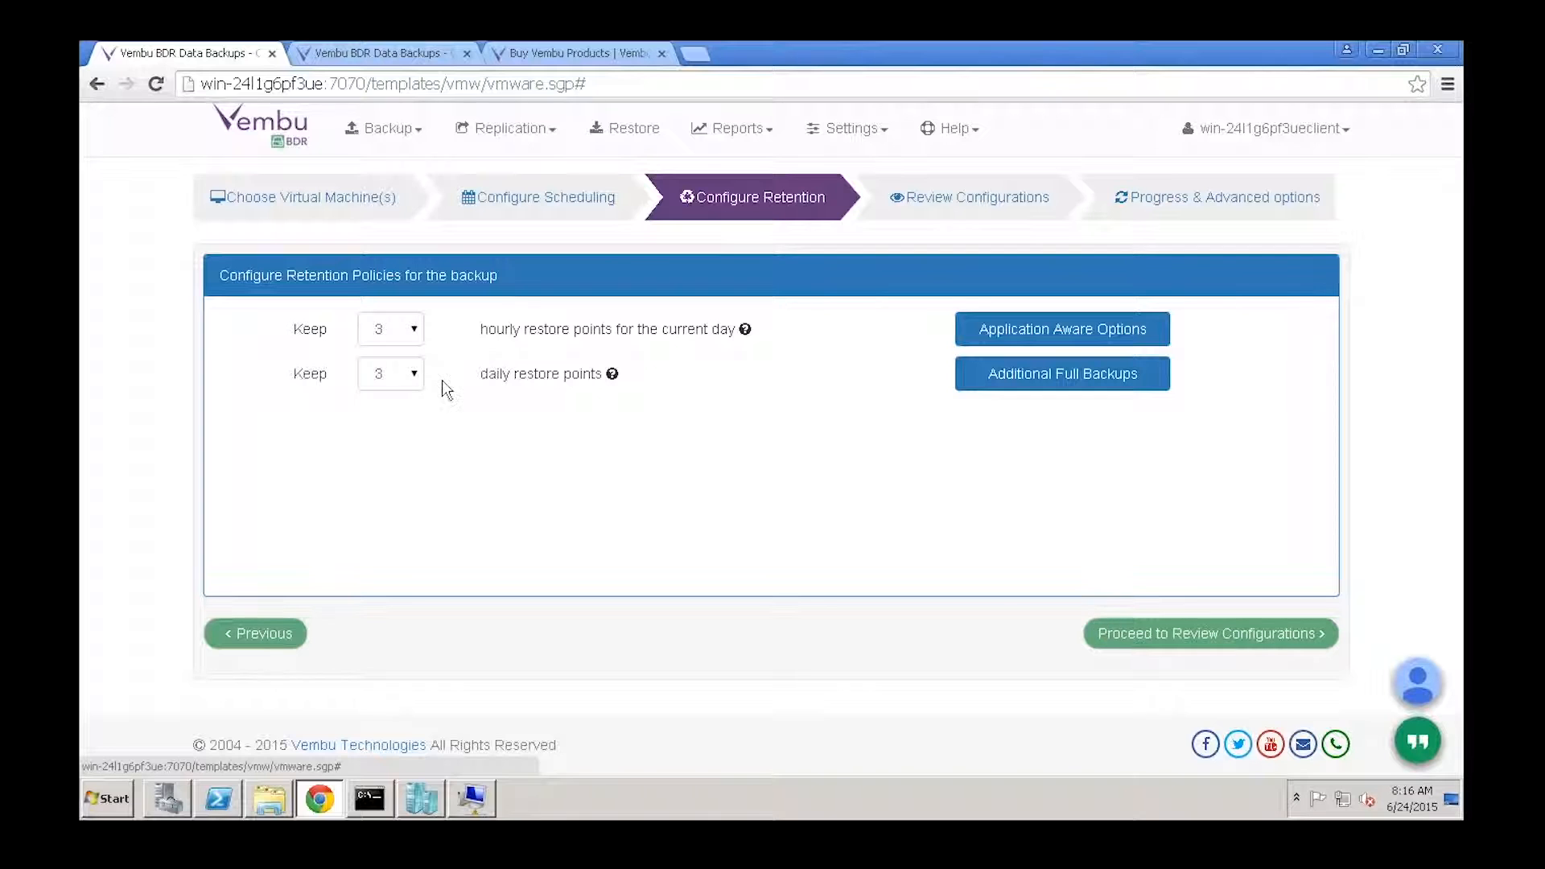
Set the retention policy to keep 12 hourly restore points for the current day and 90 daily restore points
left_click(415, 330)
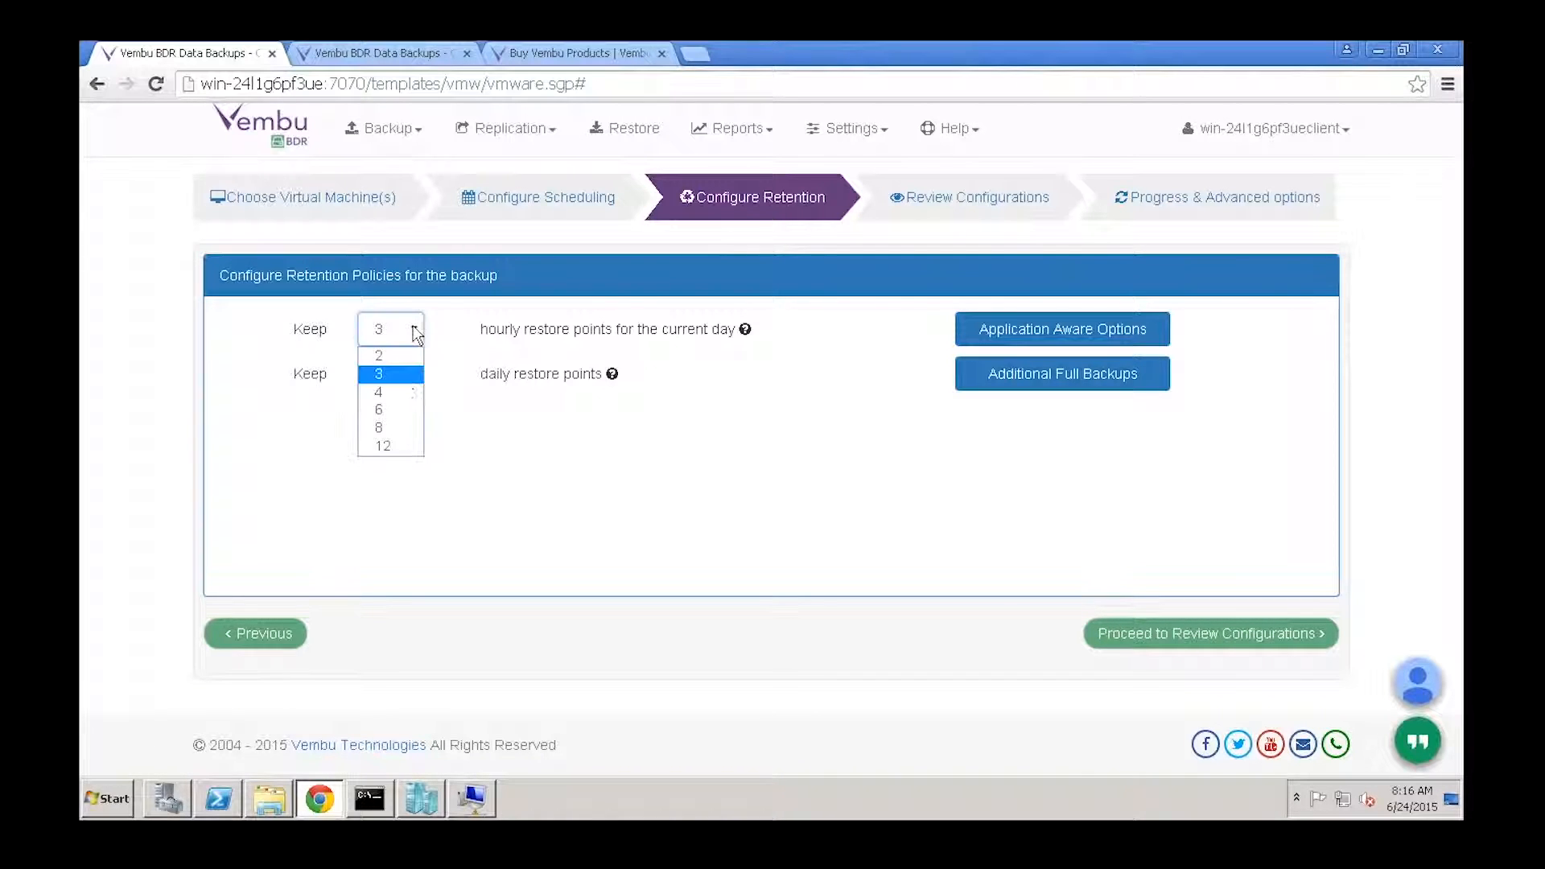
left_click(398, 448)
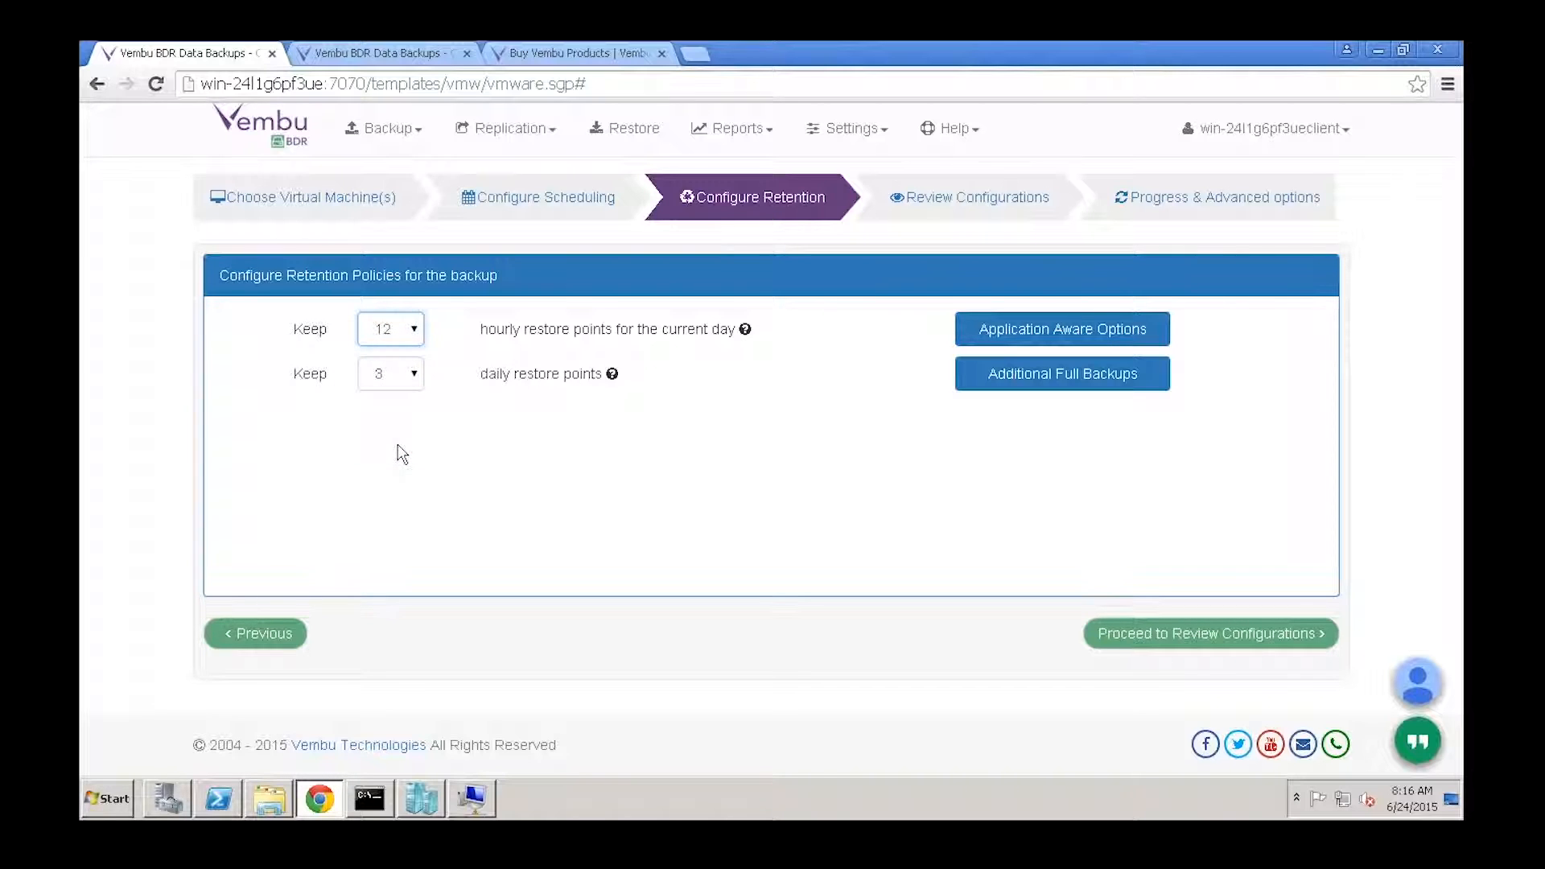
left_click(414, 380)
left_click_drag(410, 447, 415, 740)
left_click(399, 746)
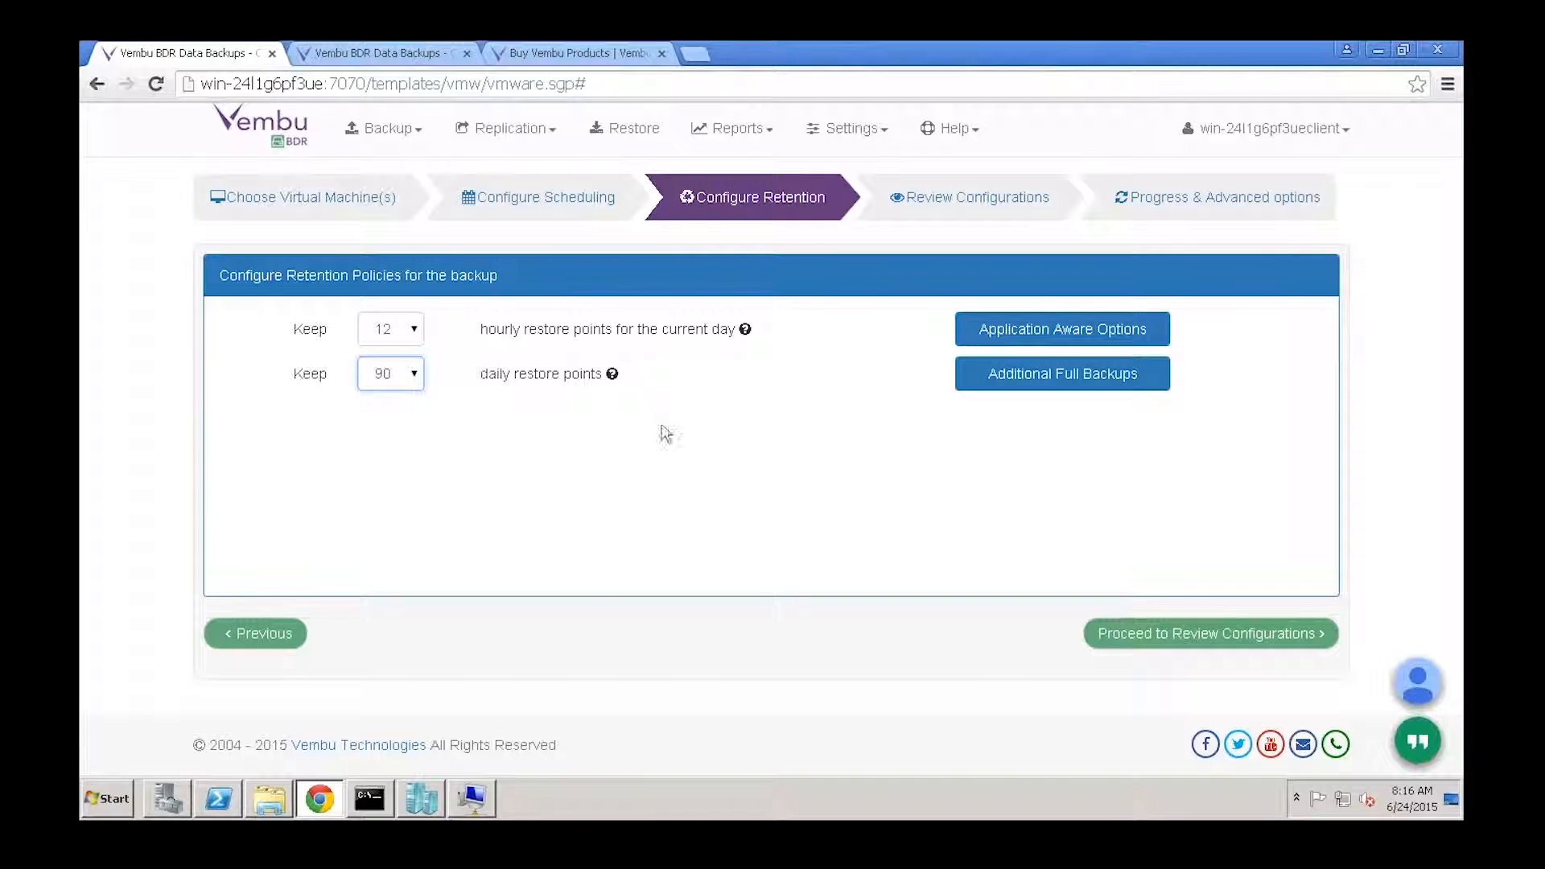
Enable additional full backups, keeping the daily 09:00 PM schedule and the default maximum of 02 stored backups, and save
left_click(1061, 388)
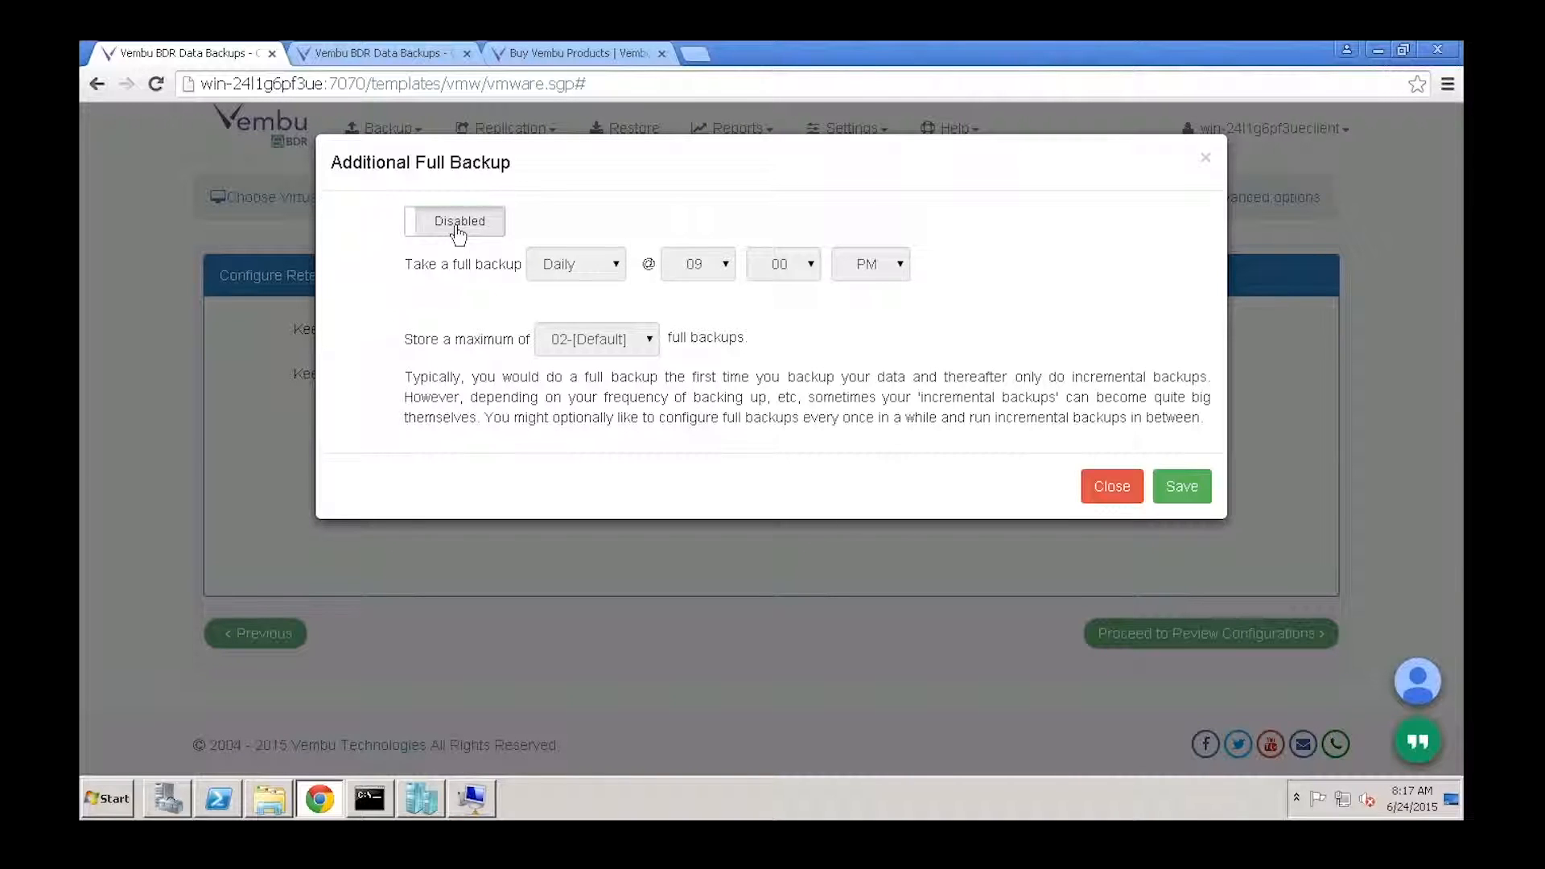
left_click(459, 225)
left_click(564, 264)
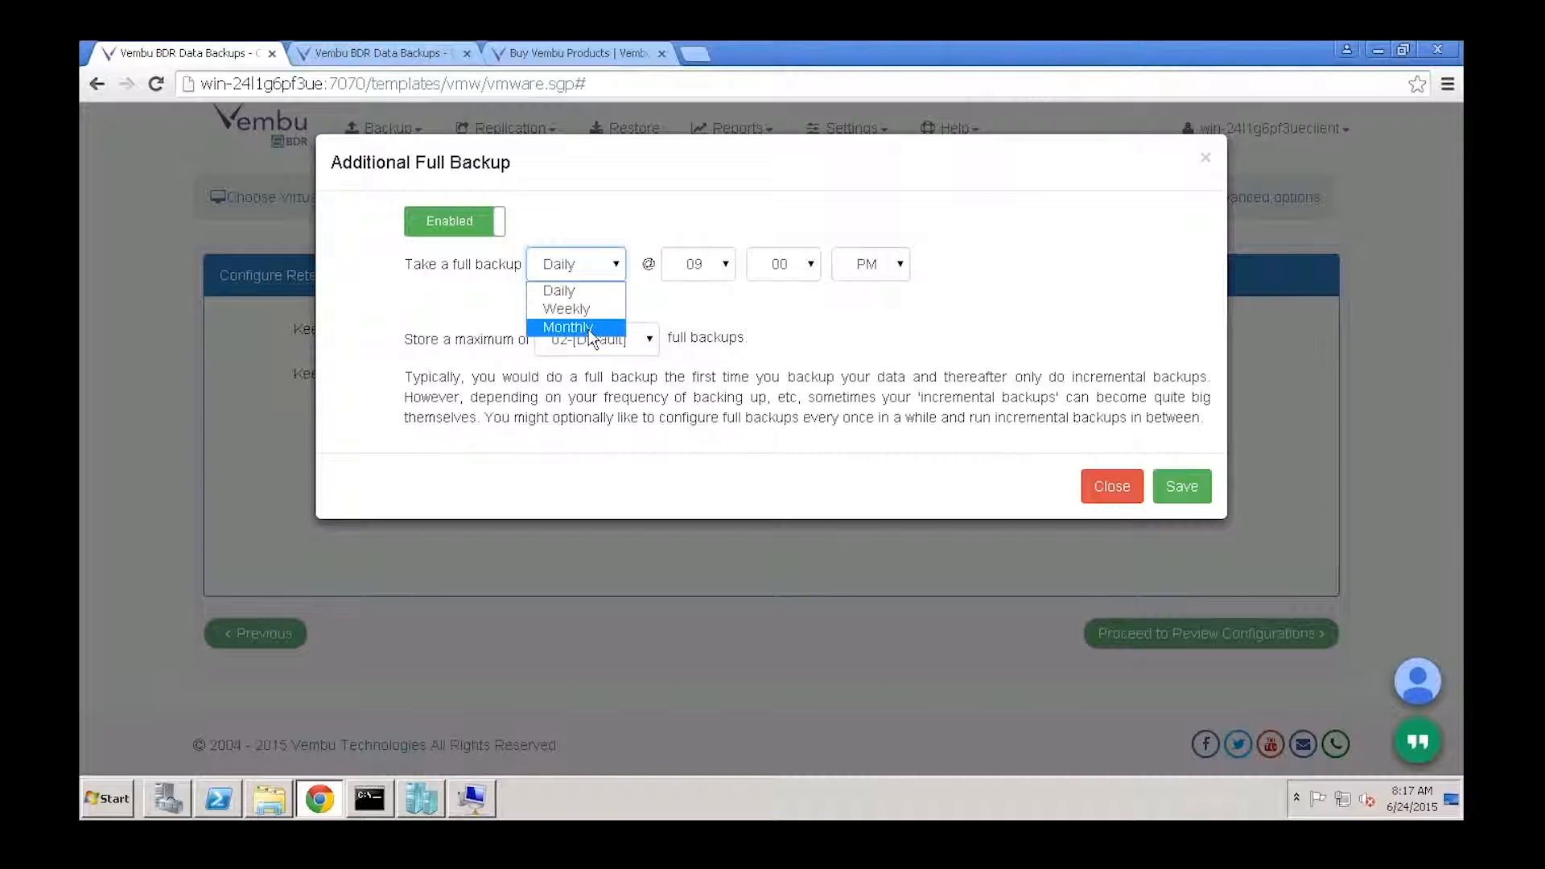
left_click(1178, 498)
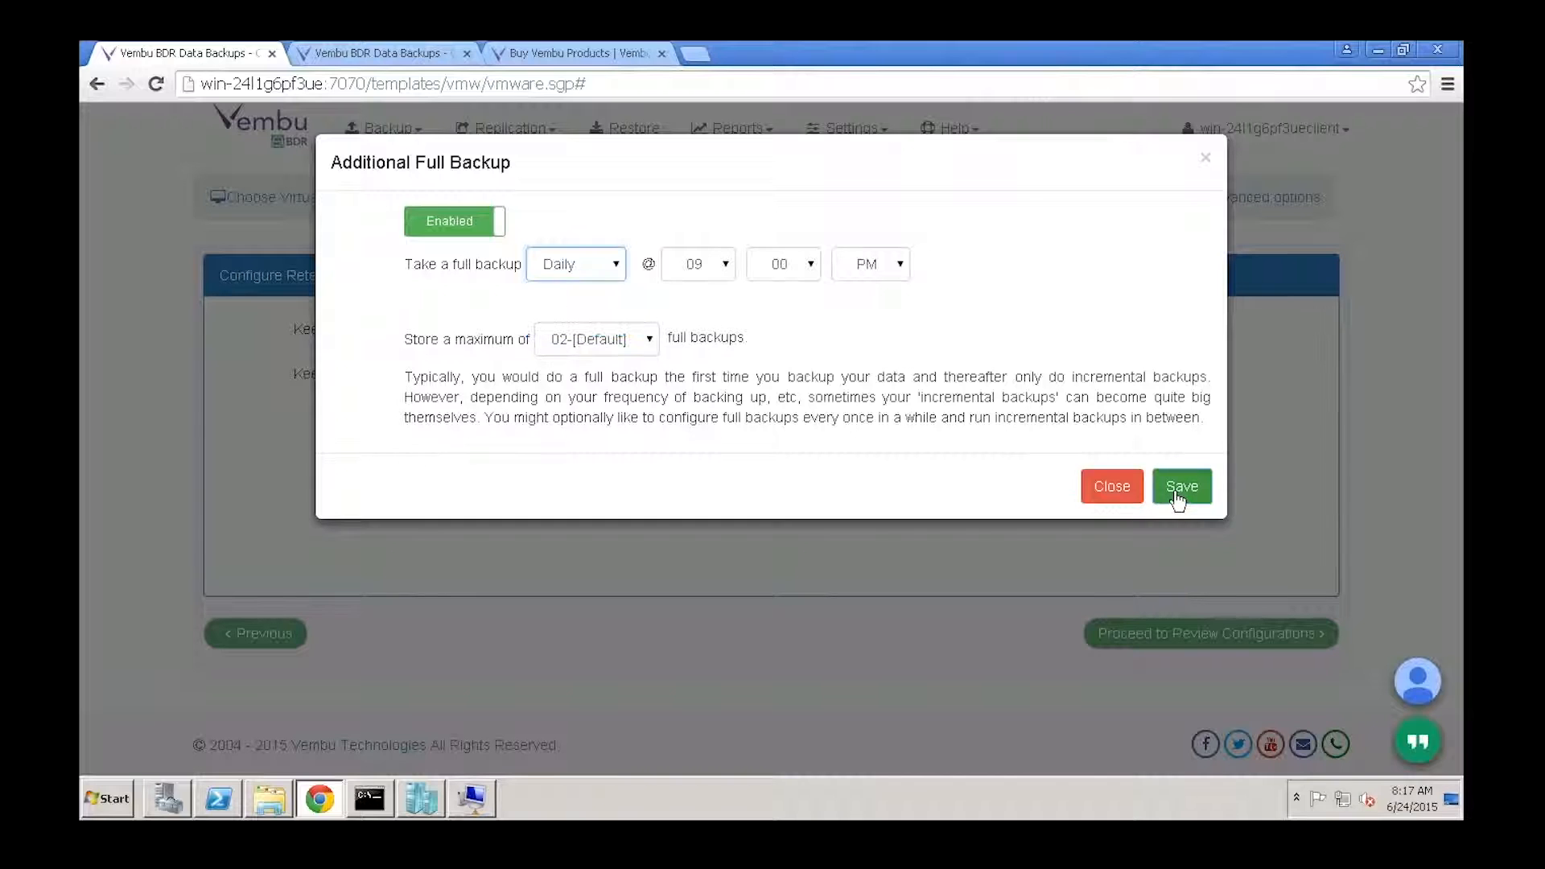
left_click(1178, 497)
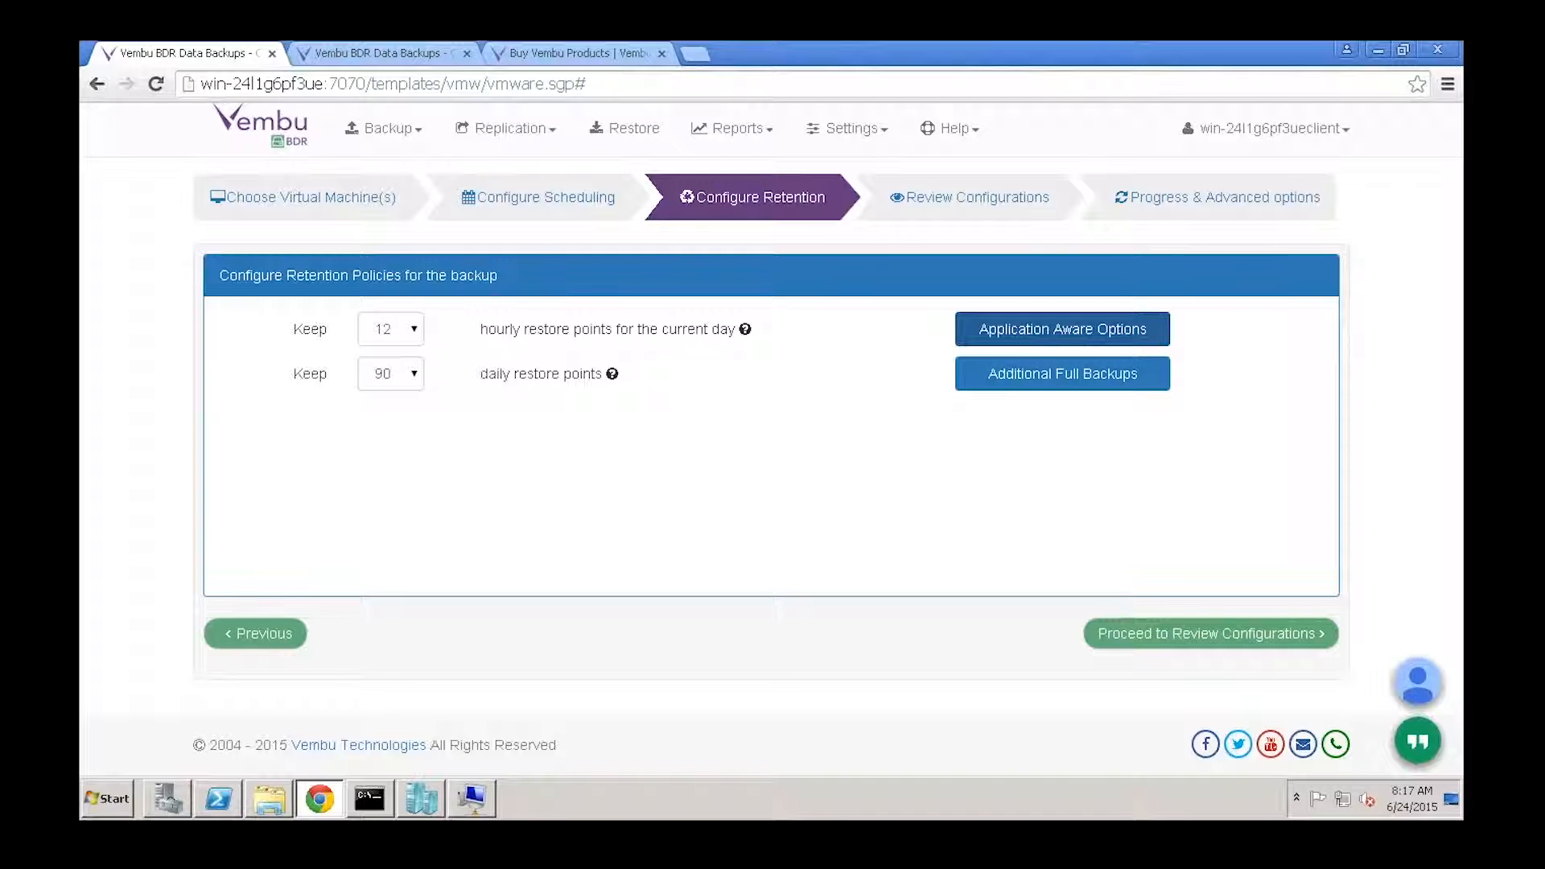
Enable and save log truncation on successful backup only in the application-aware settings, and proceed to the backup schedule's configuration review
left_click(1062, 329)
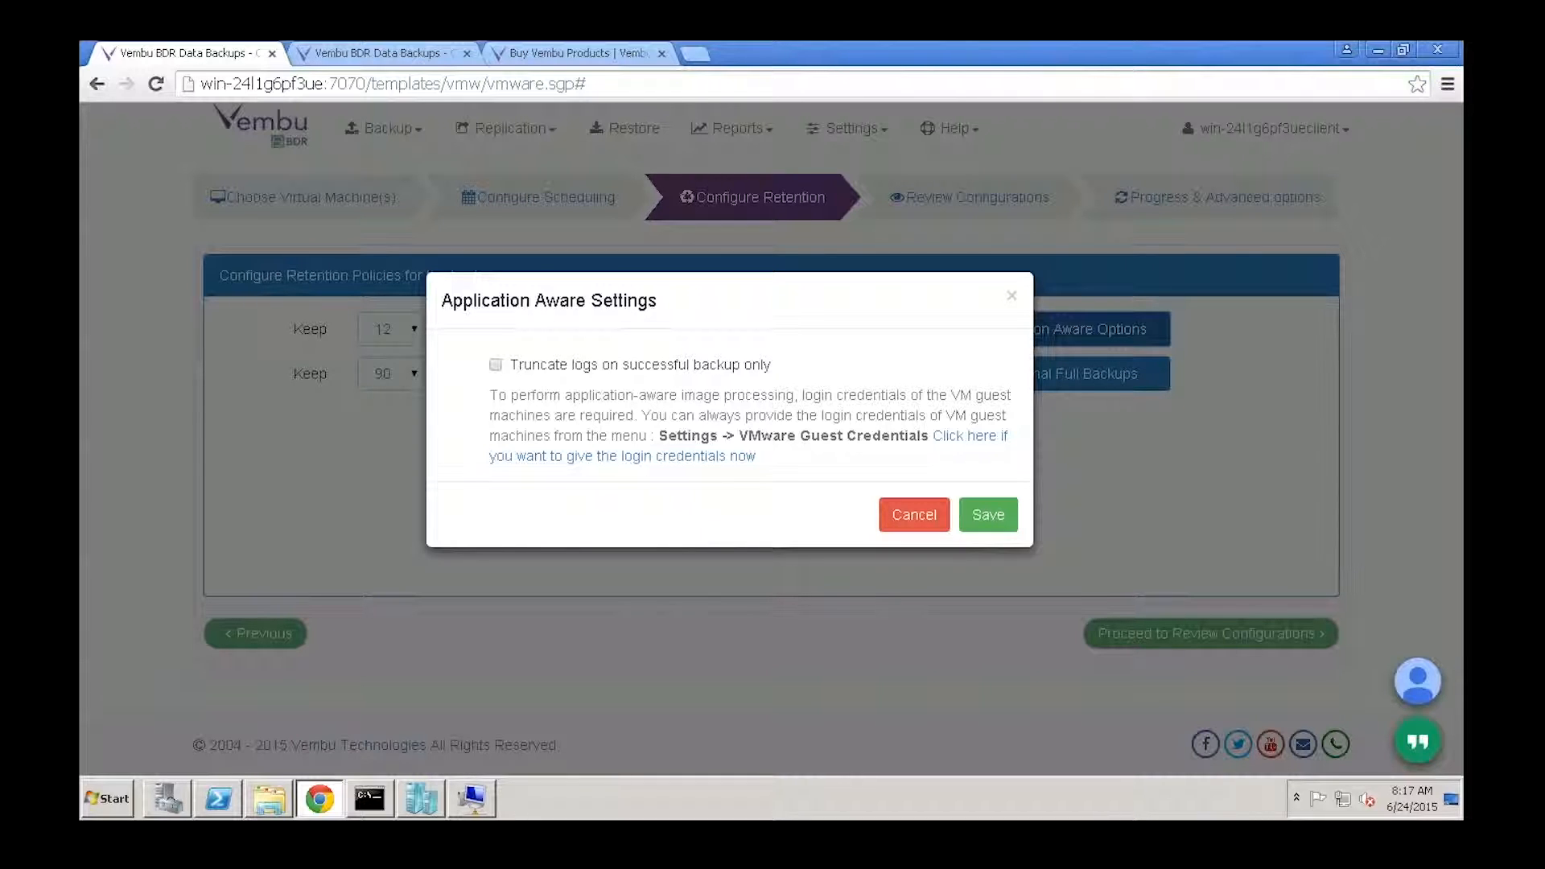
left_click(496, 366)
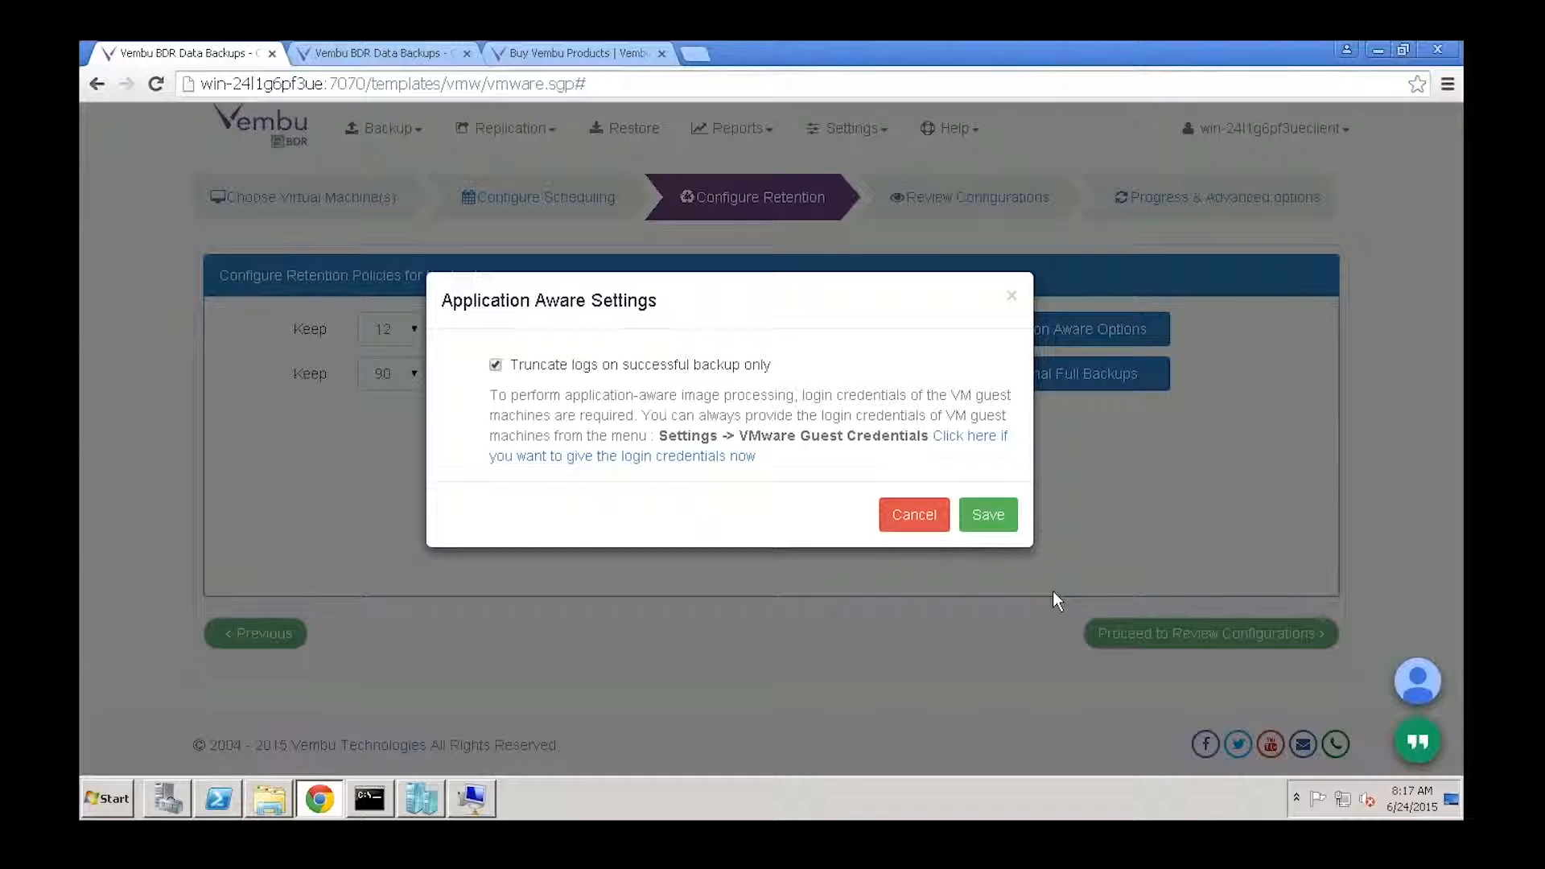
left_click(991, 516)
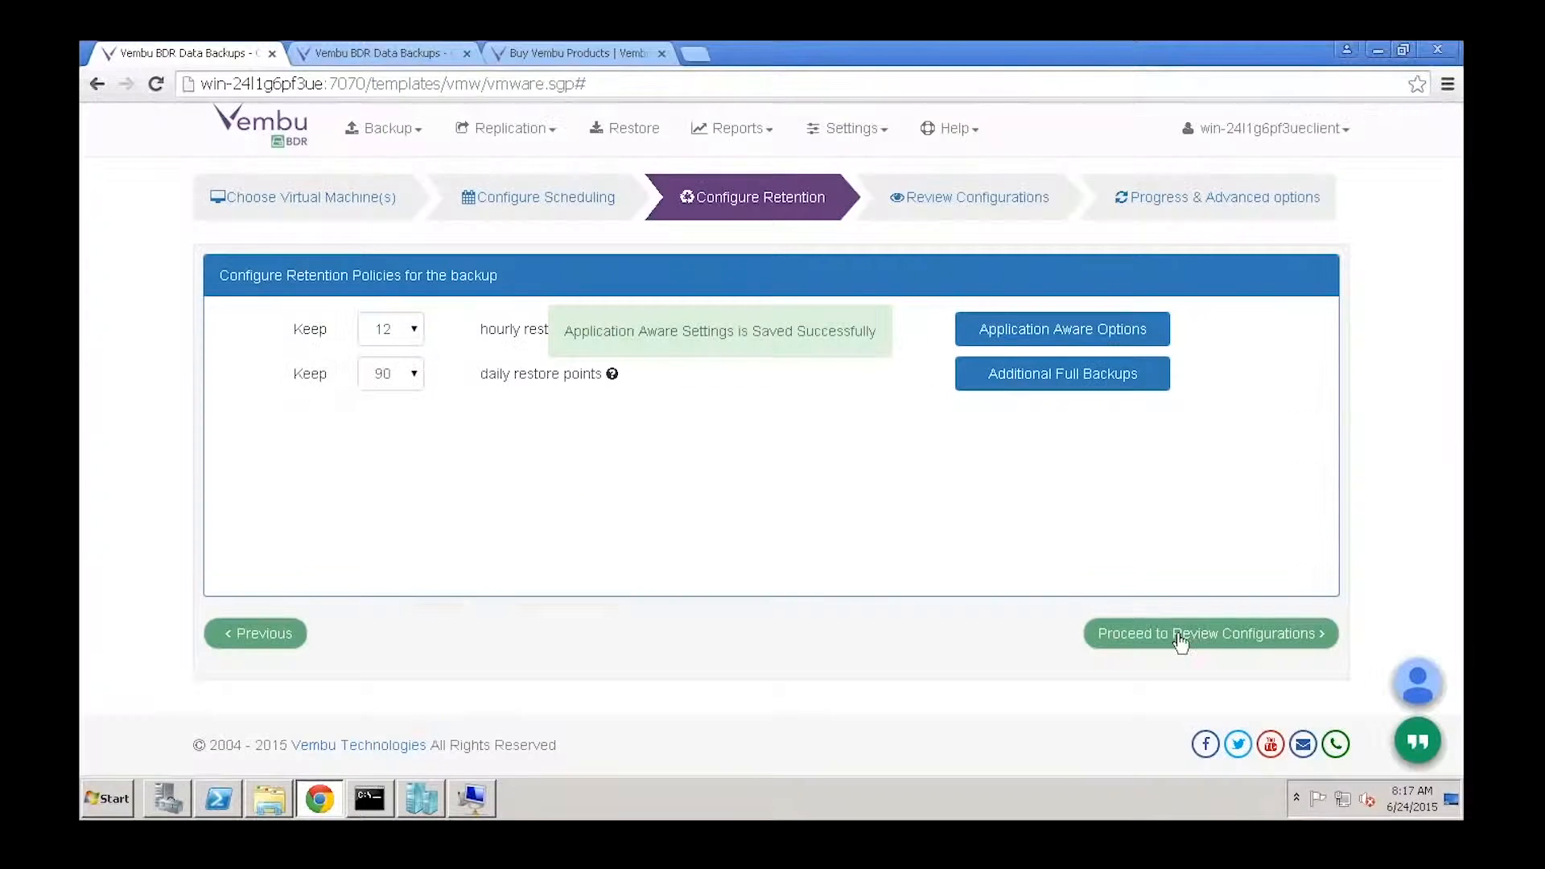
left_click(1201, 634)
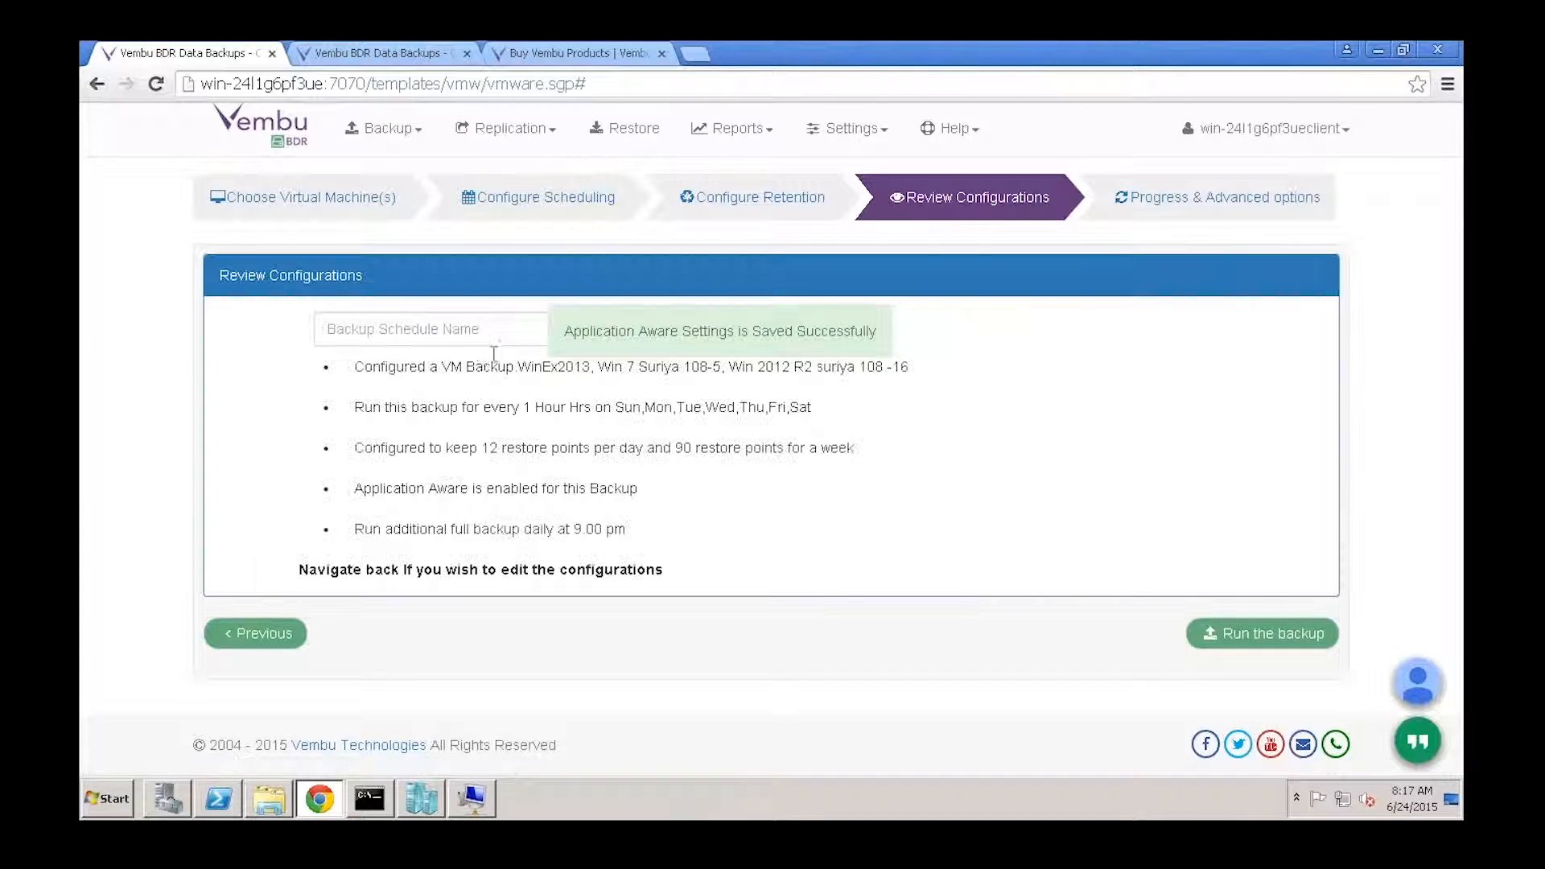
left_click(480, 335)
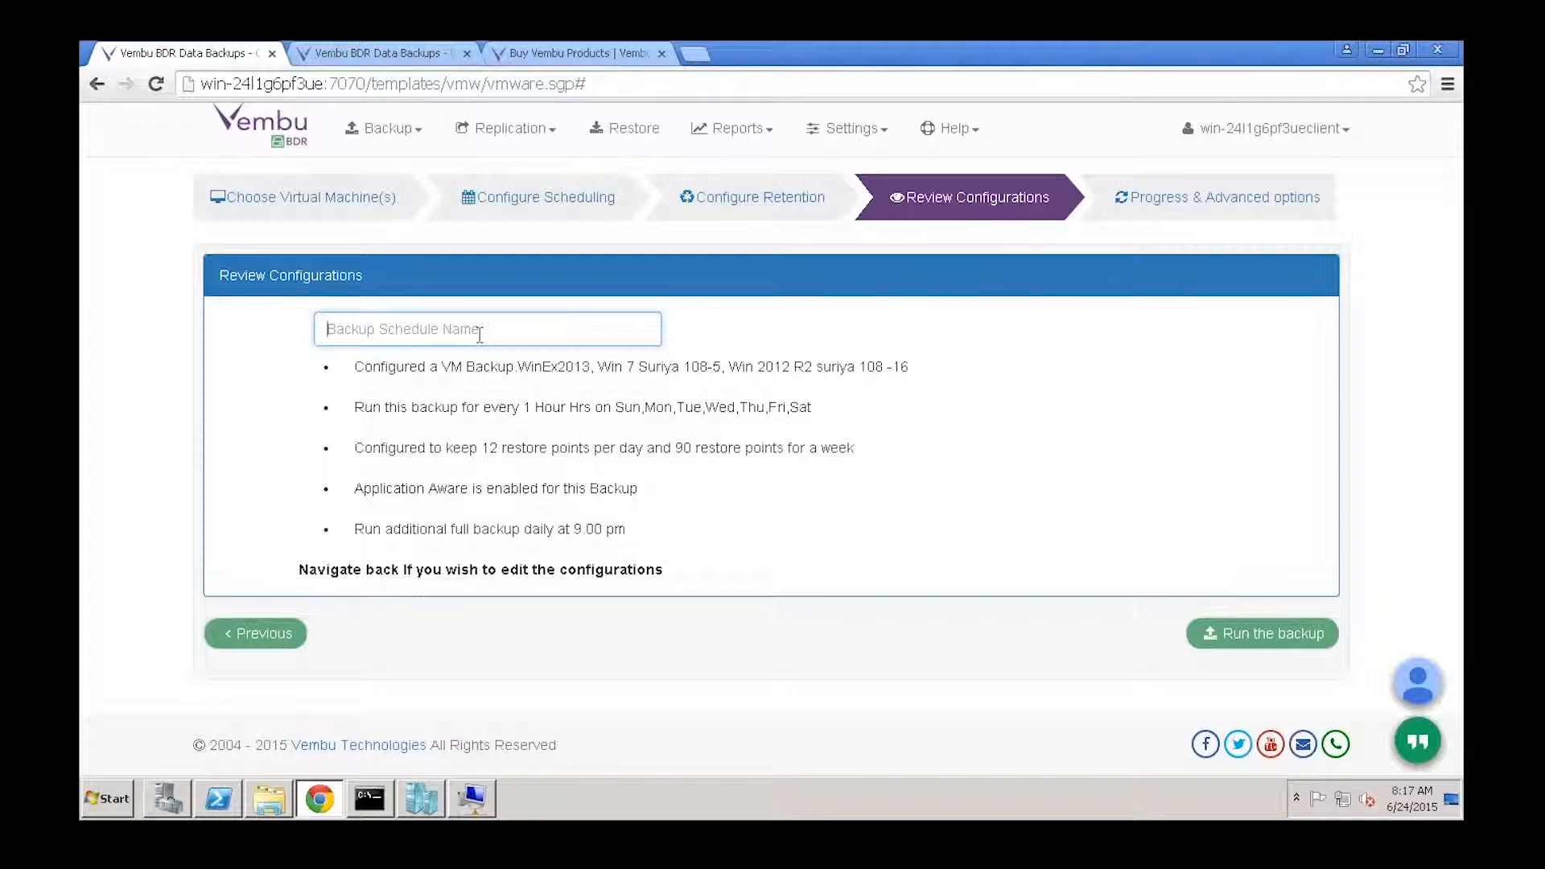
Start a Hyper-V backup and select the machines Virtual Appliance and Disk_Image1_18_06_2015_10_26
left_click(383, 128)
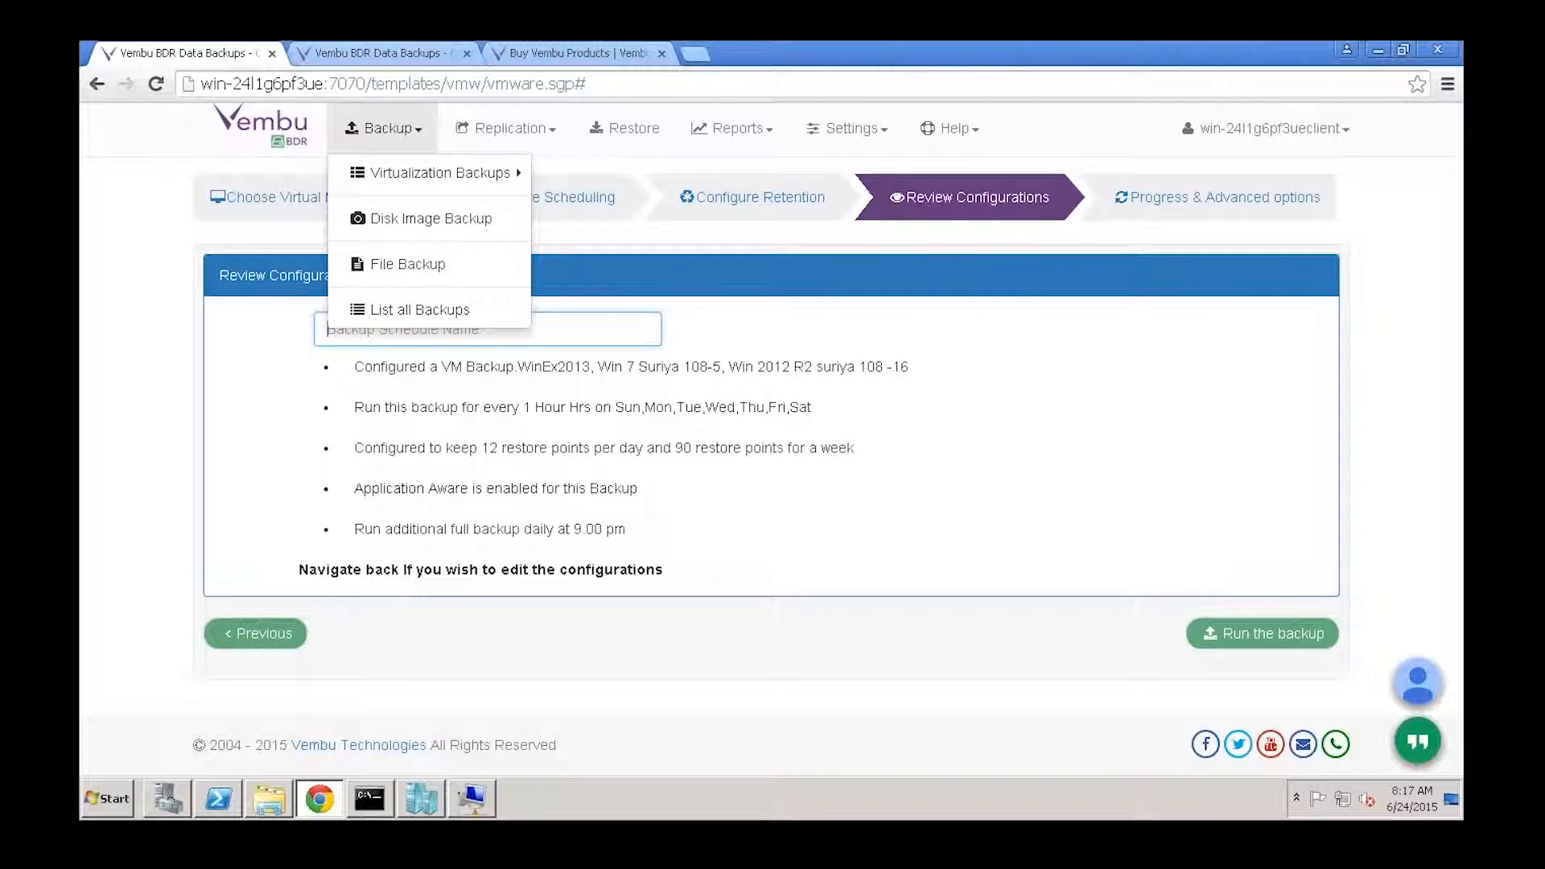
mouse_move(417, 177)
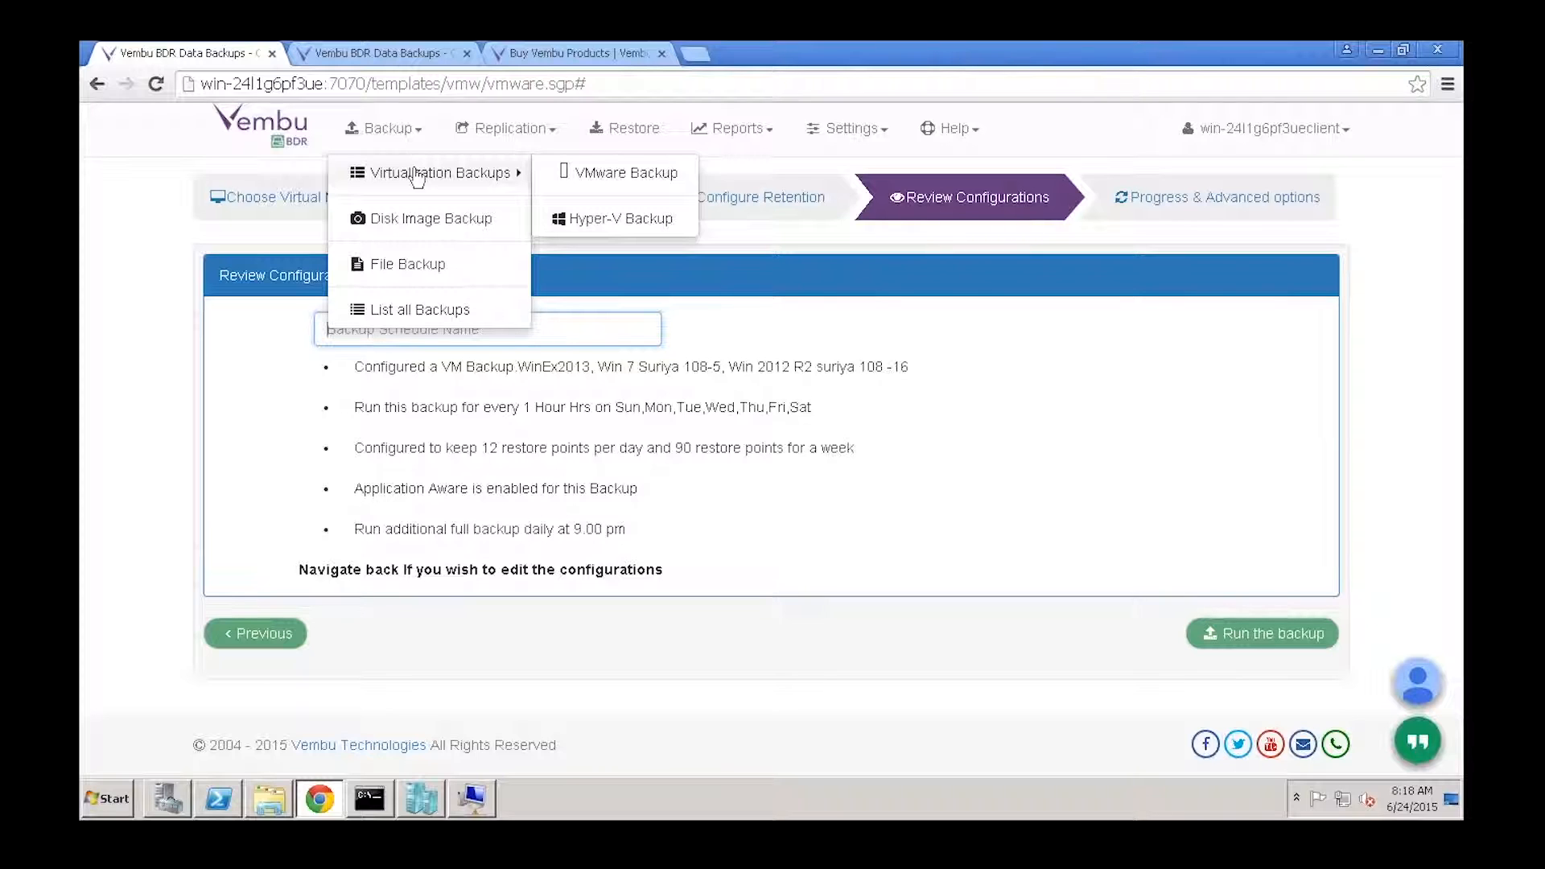
left_click(611, 222)
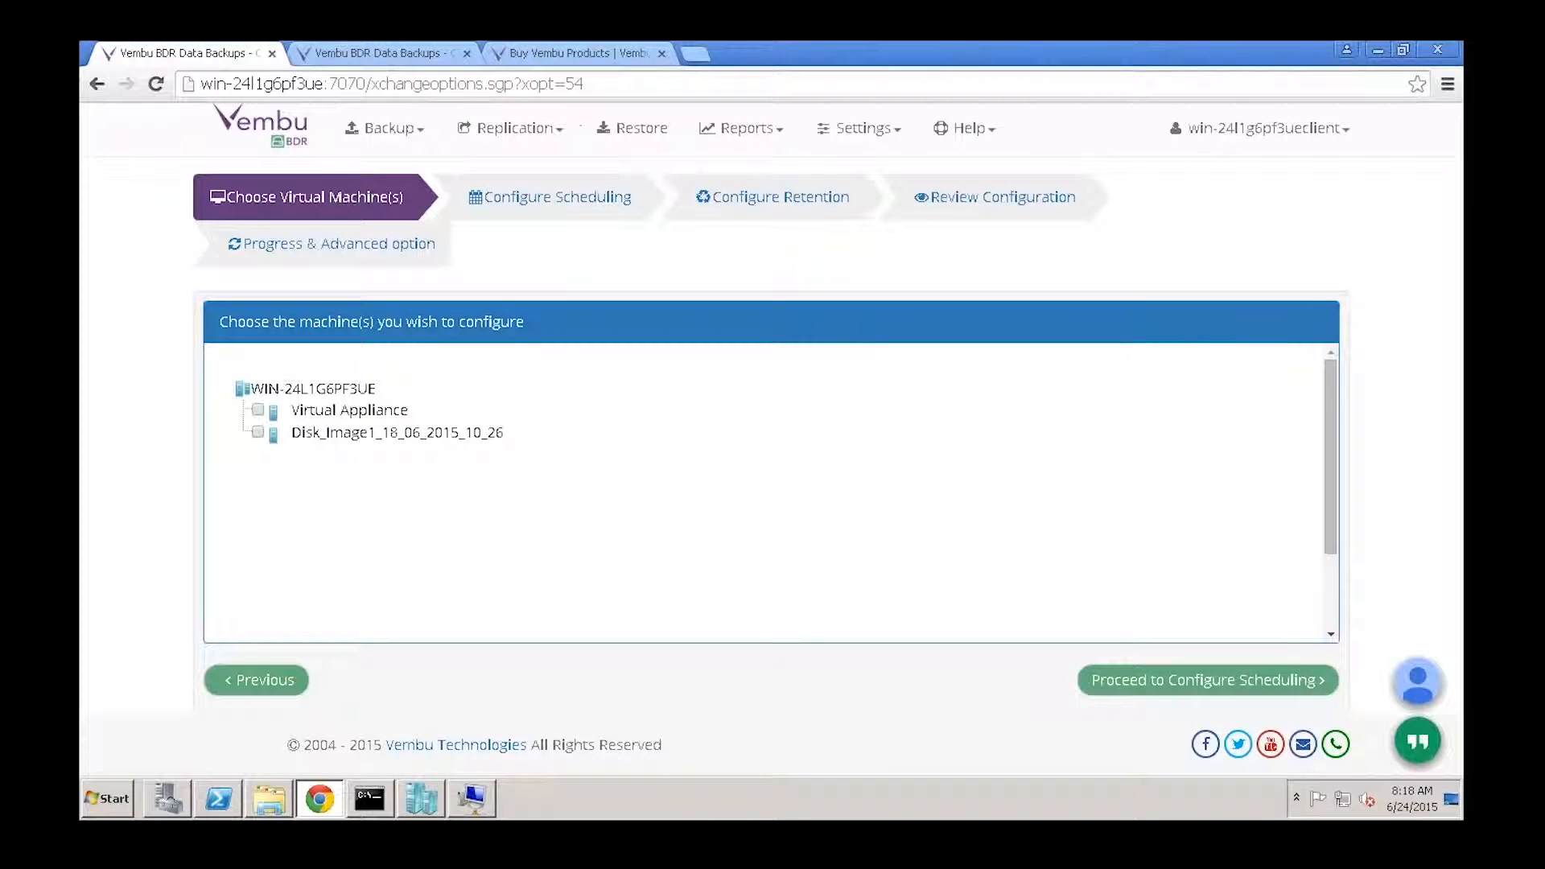
left_click(257, 410)
left_click(257, 433)
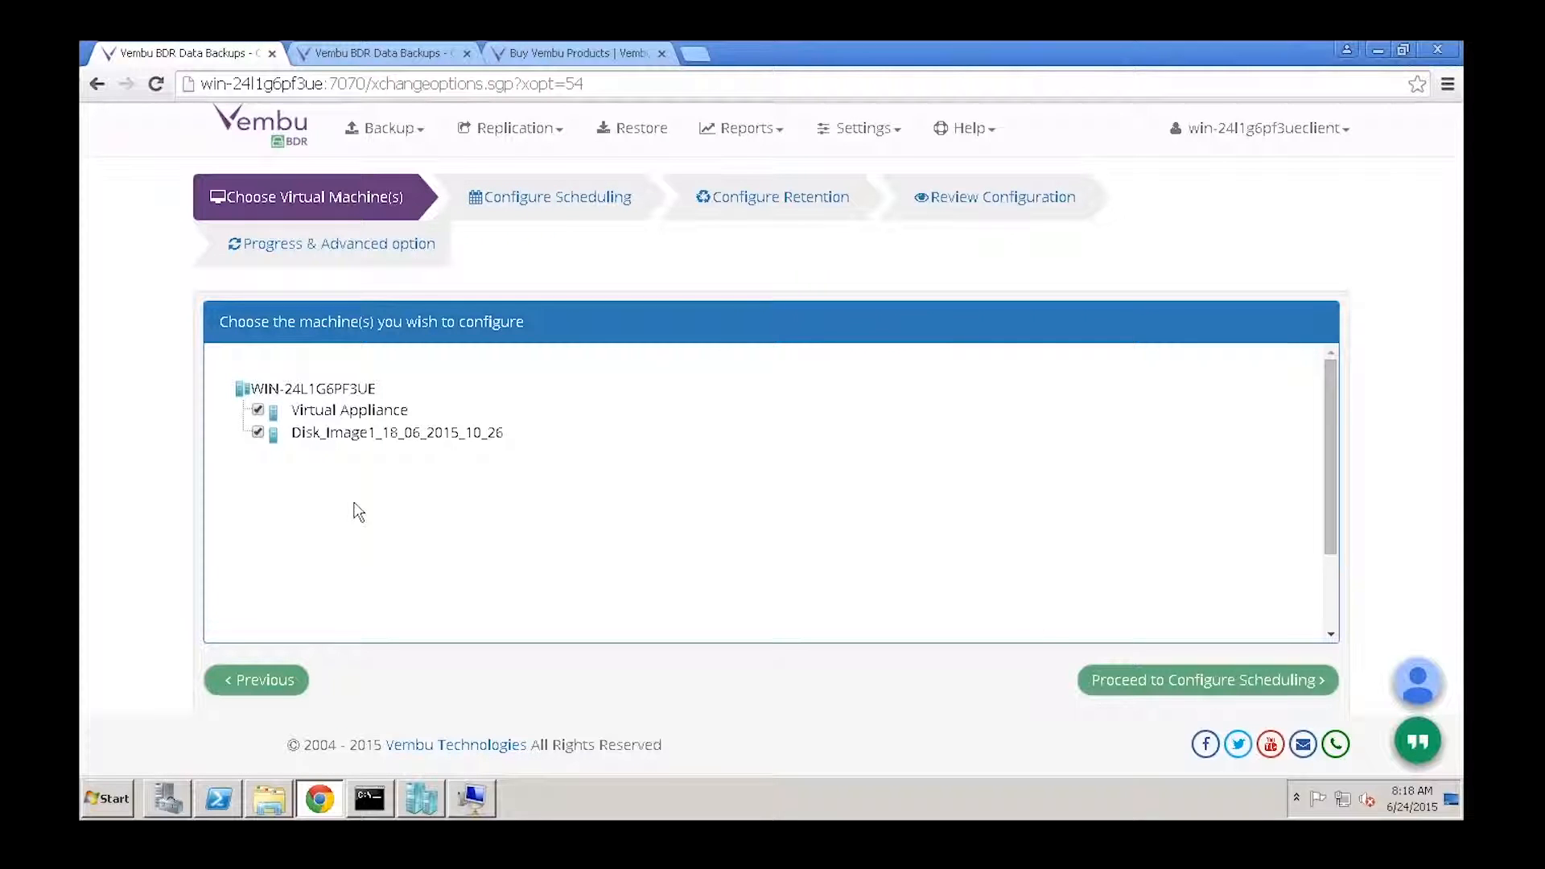
Accept the Hyper-V backup's default 1 Hour schedule and default retention of 3 hourly and 3 daily restore points, and proceed to review
left_click(1207, 690)
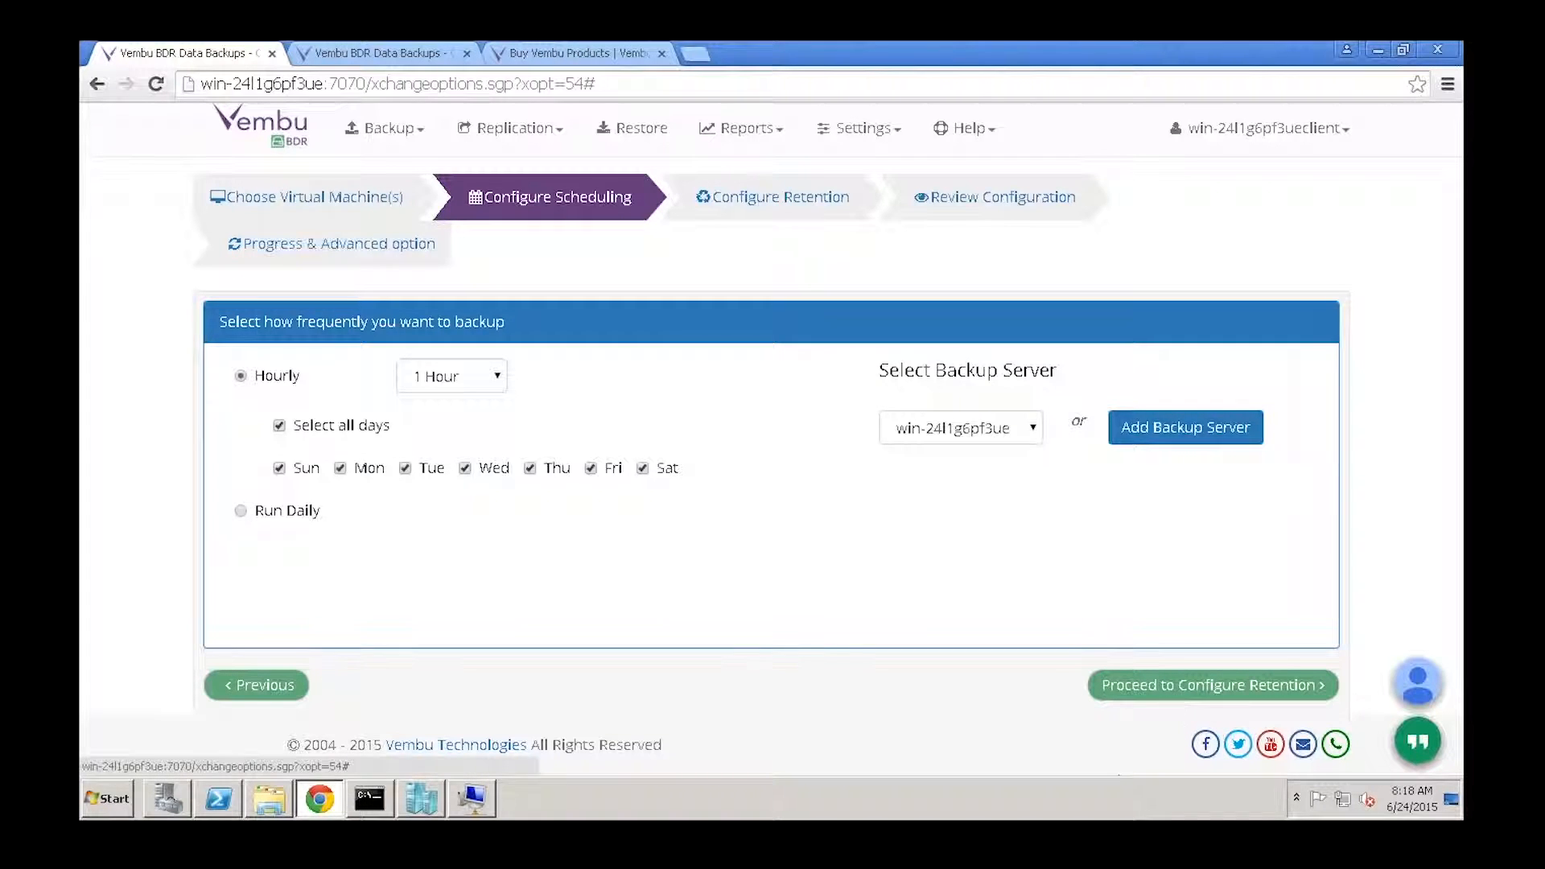
left_click(1207, 685)
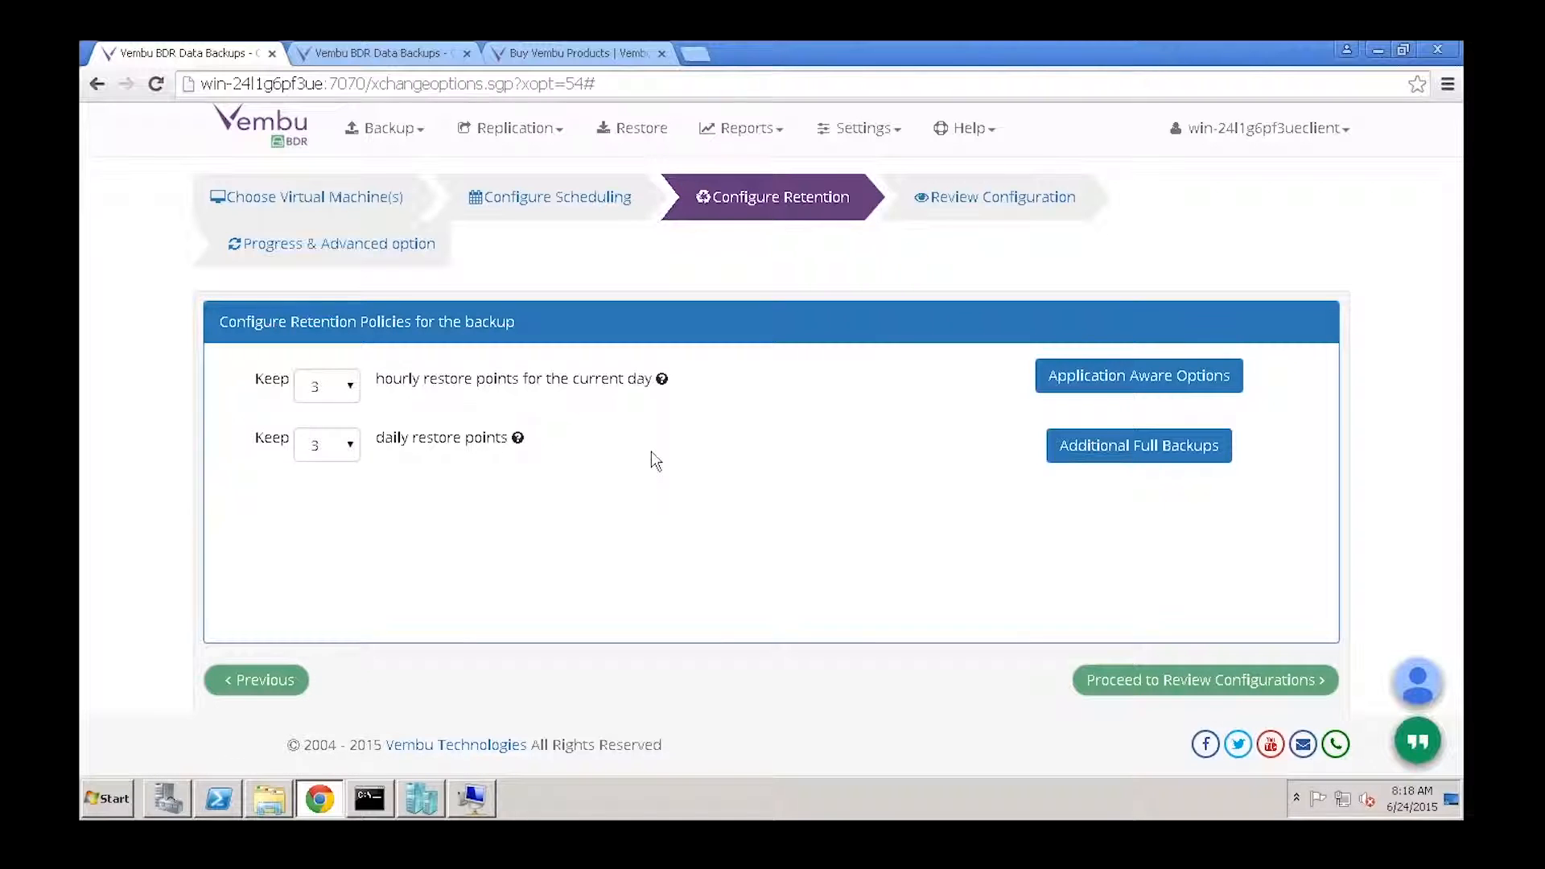
left_click(1242, 682)
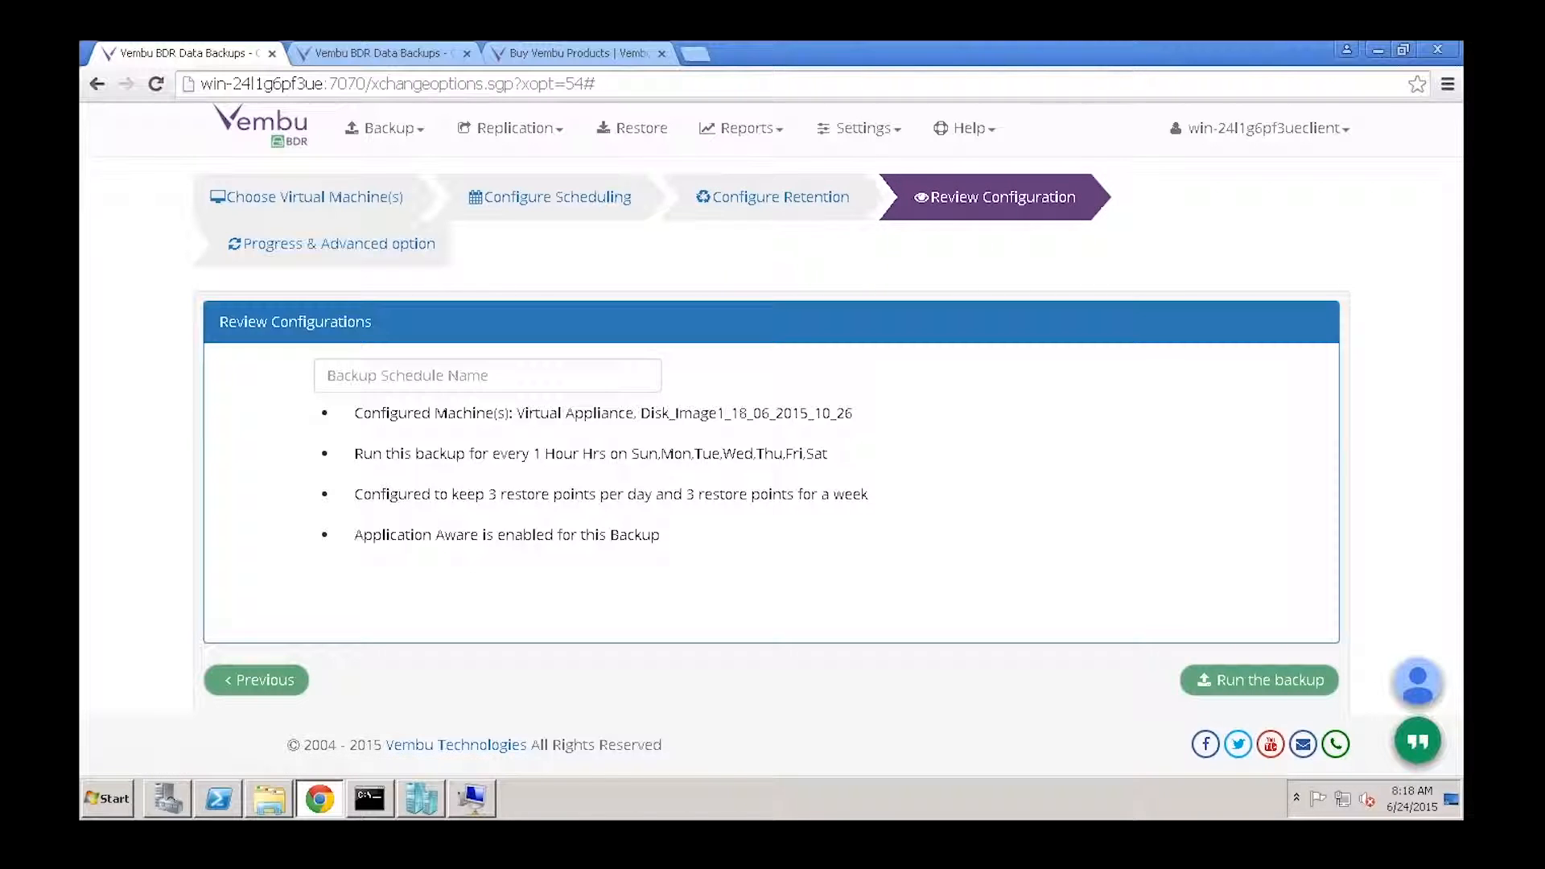
Start a disk image backup of the Z:/ drive and the other volume on Disk-1, and accept the default 1 Hour schedule for all days
left_click(379, 379)
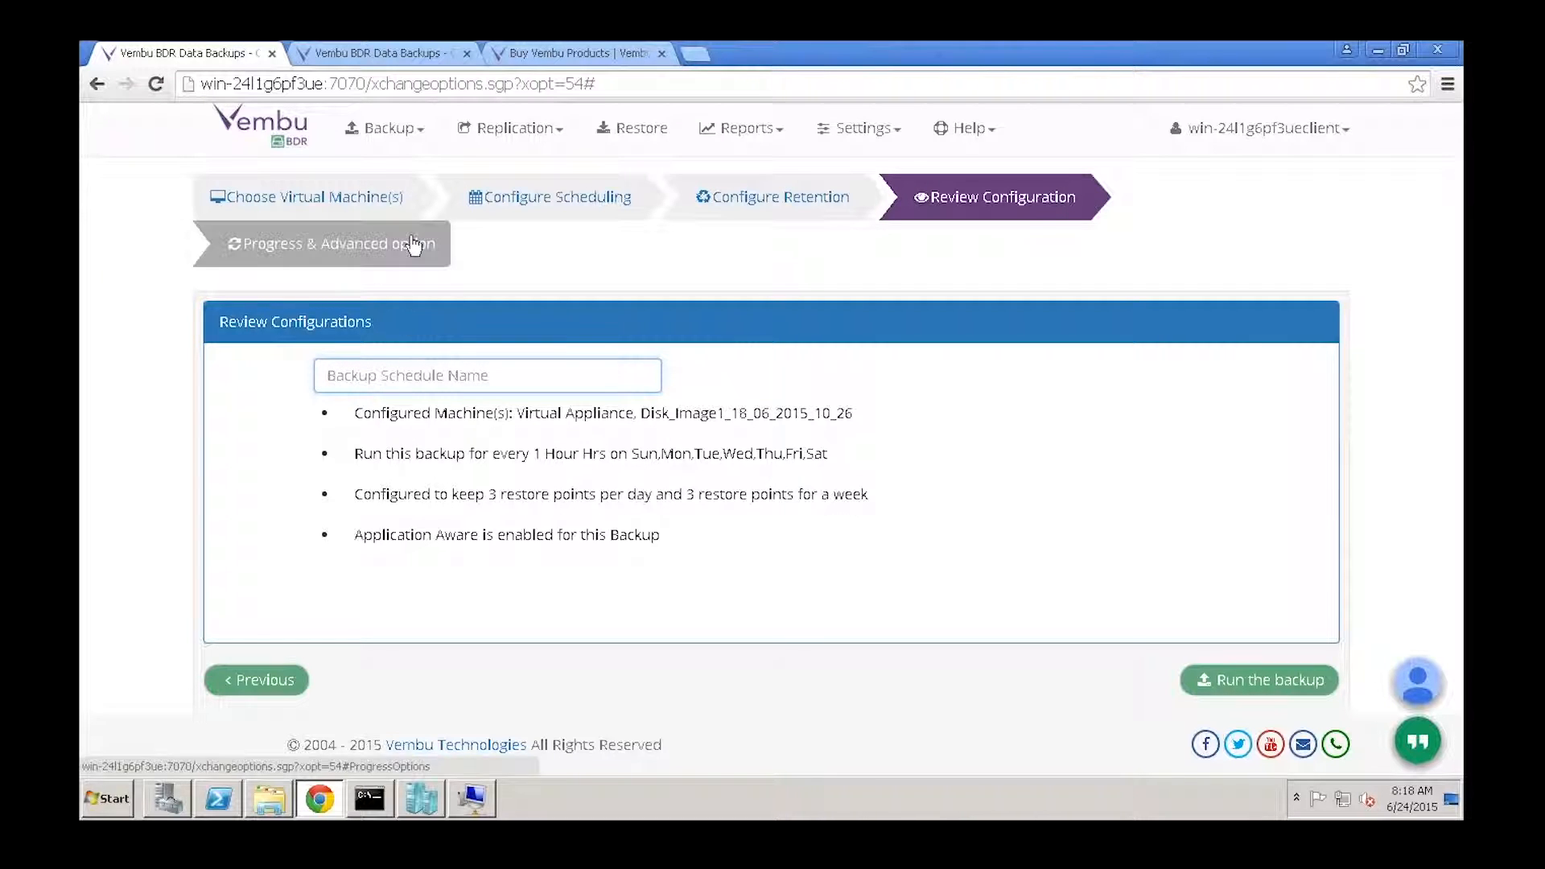
left_click(391, 131)
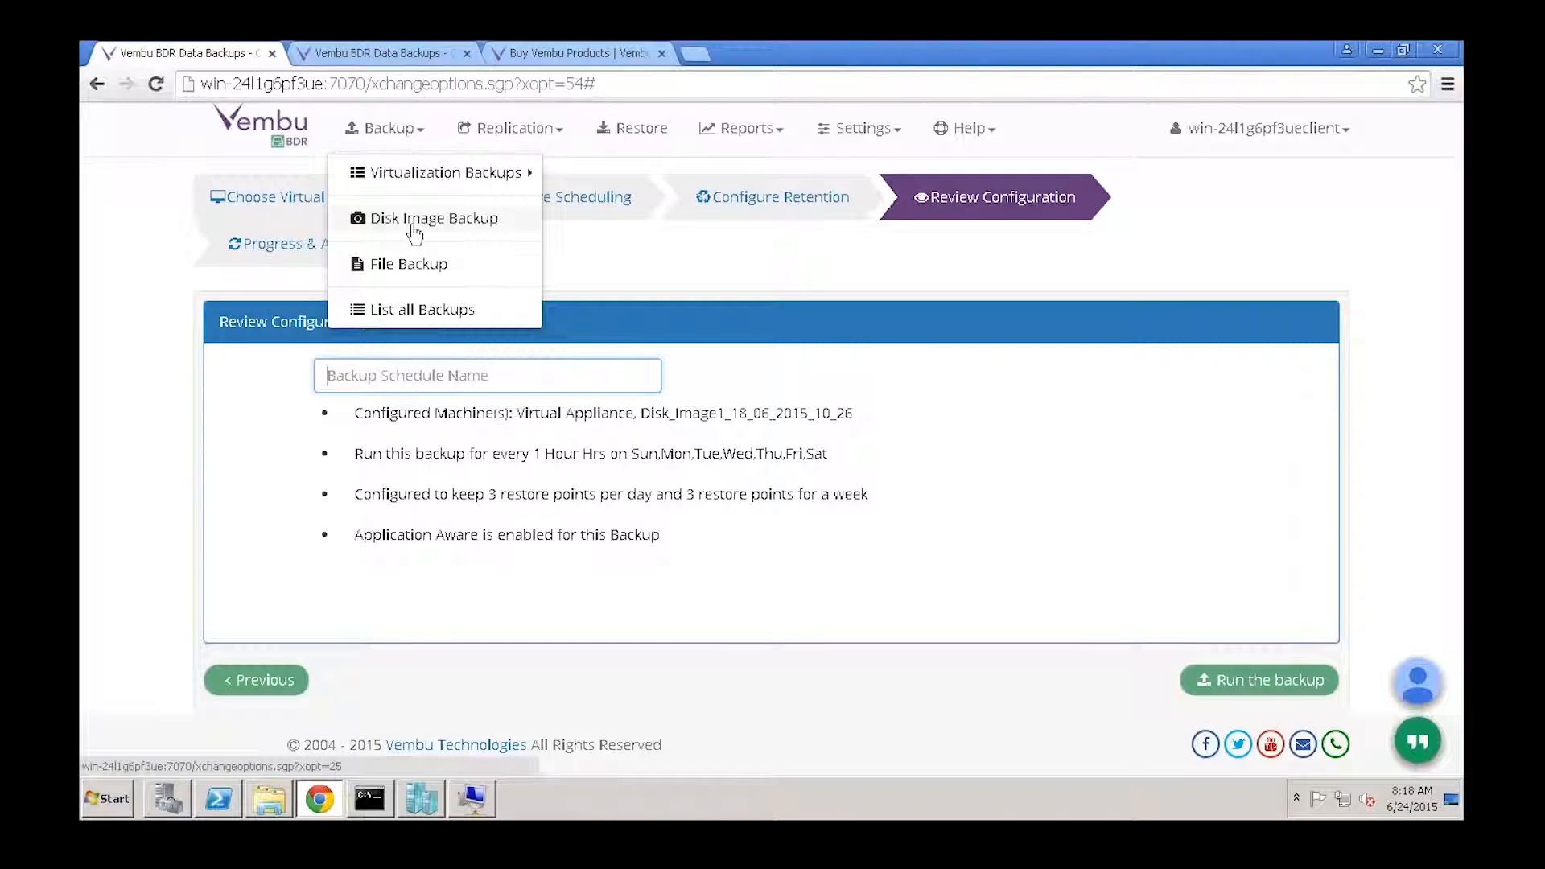
left_click(413, 227)
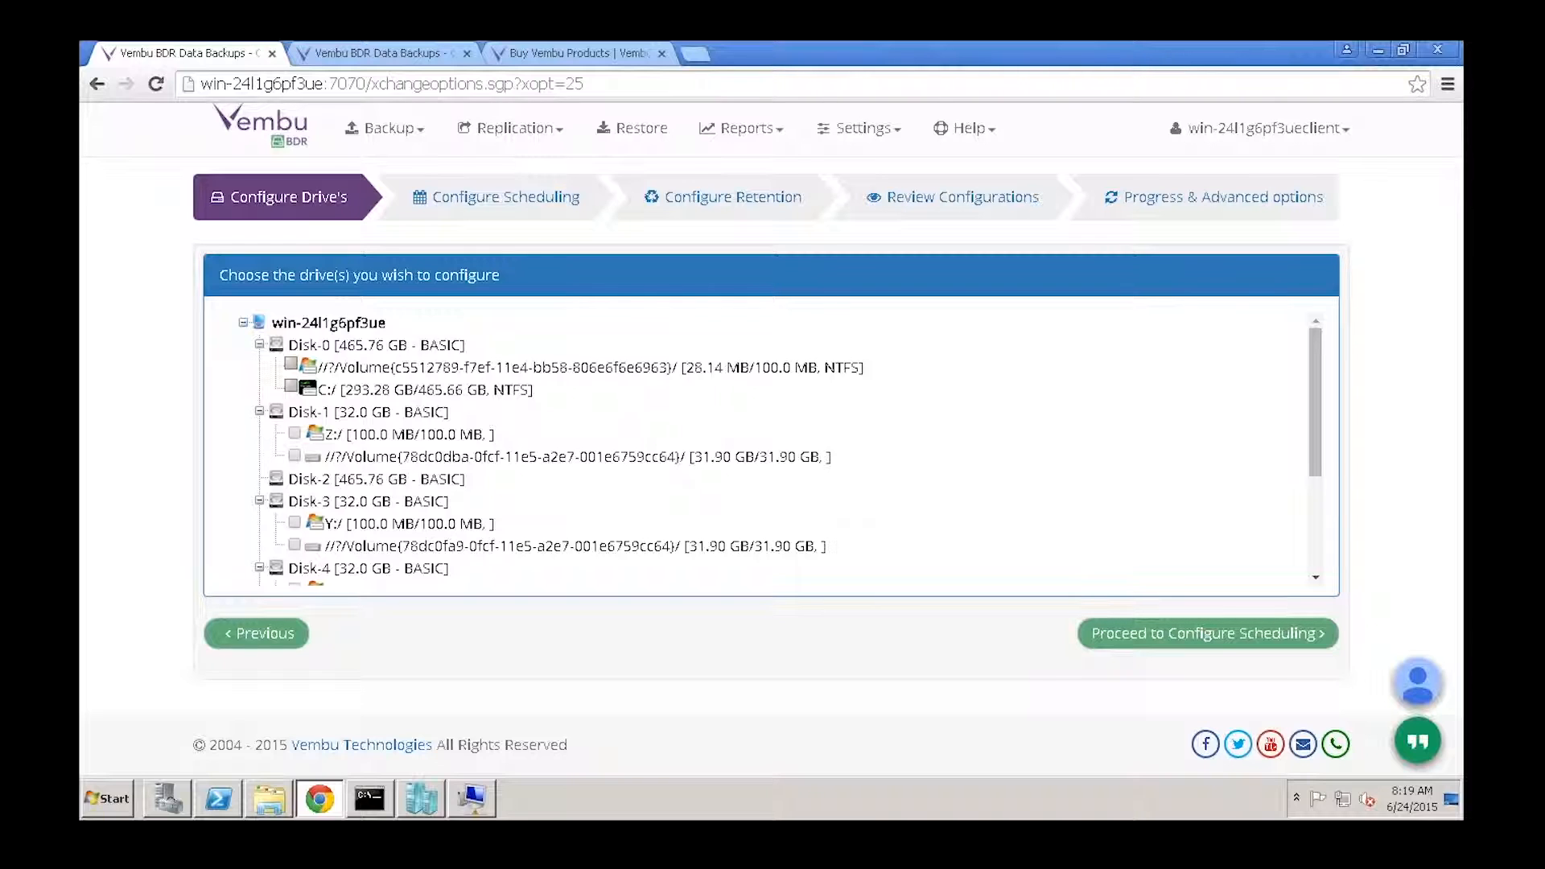
left_click(294, 456)
left_click(294, 434)
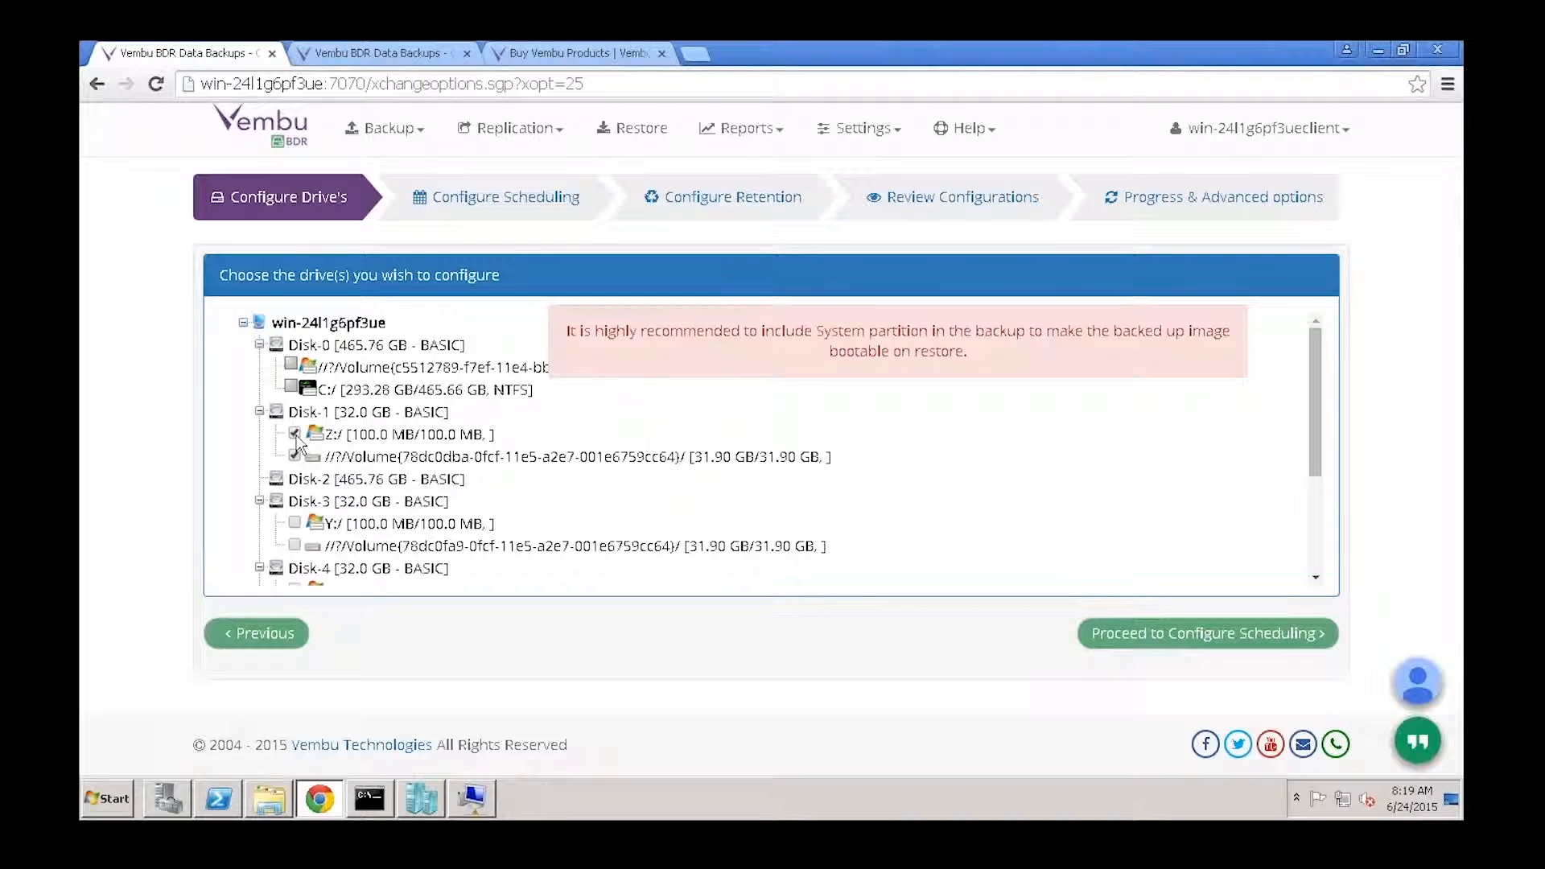
left_click(1154, 635)
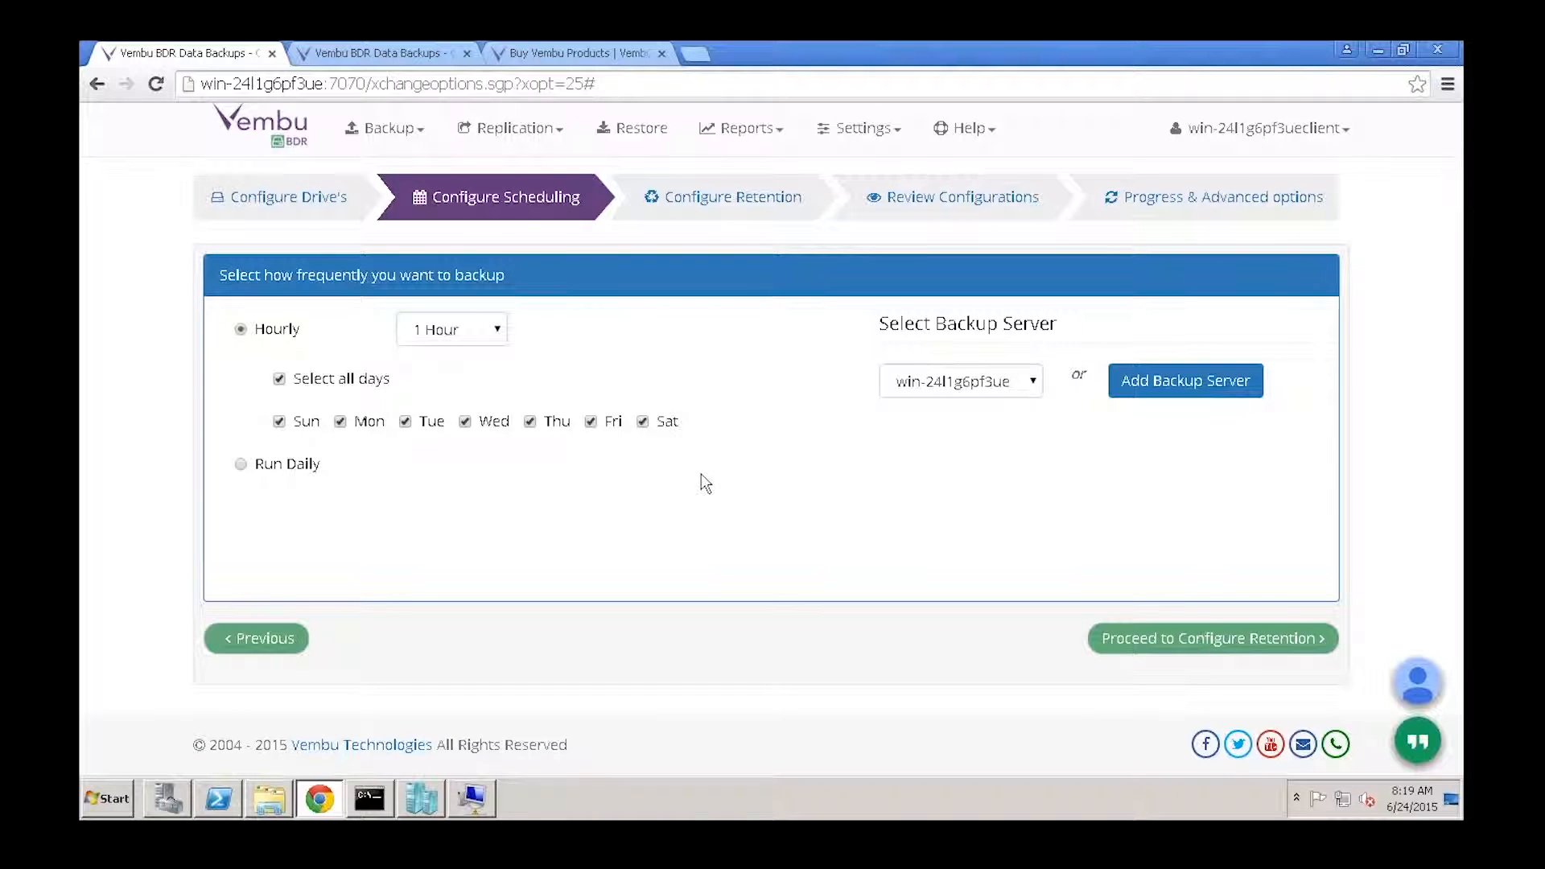
left_click(1218, 639)
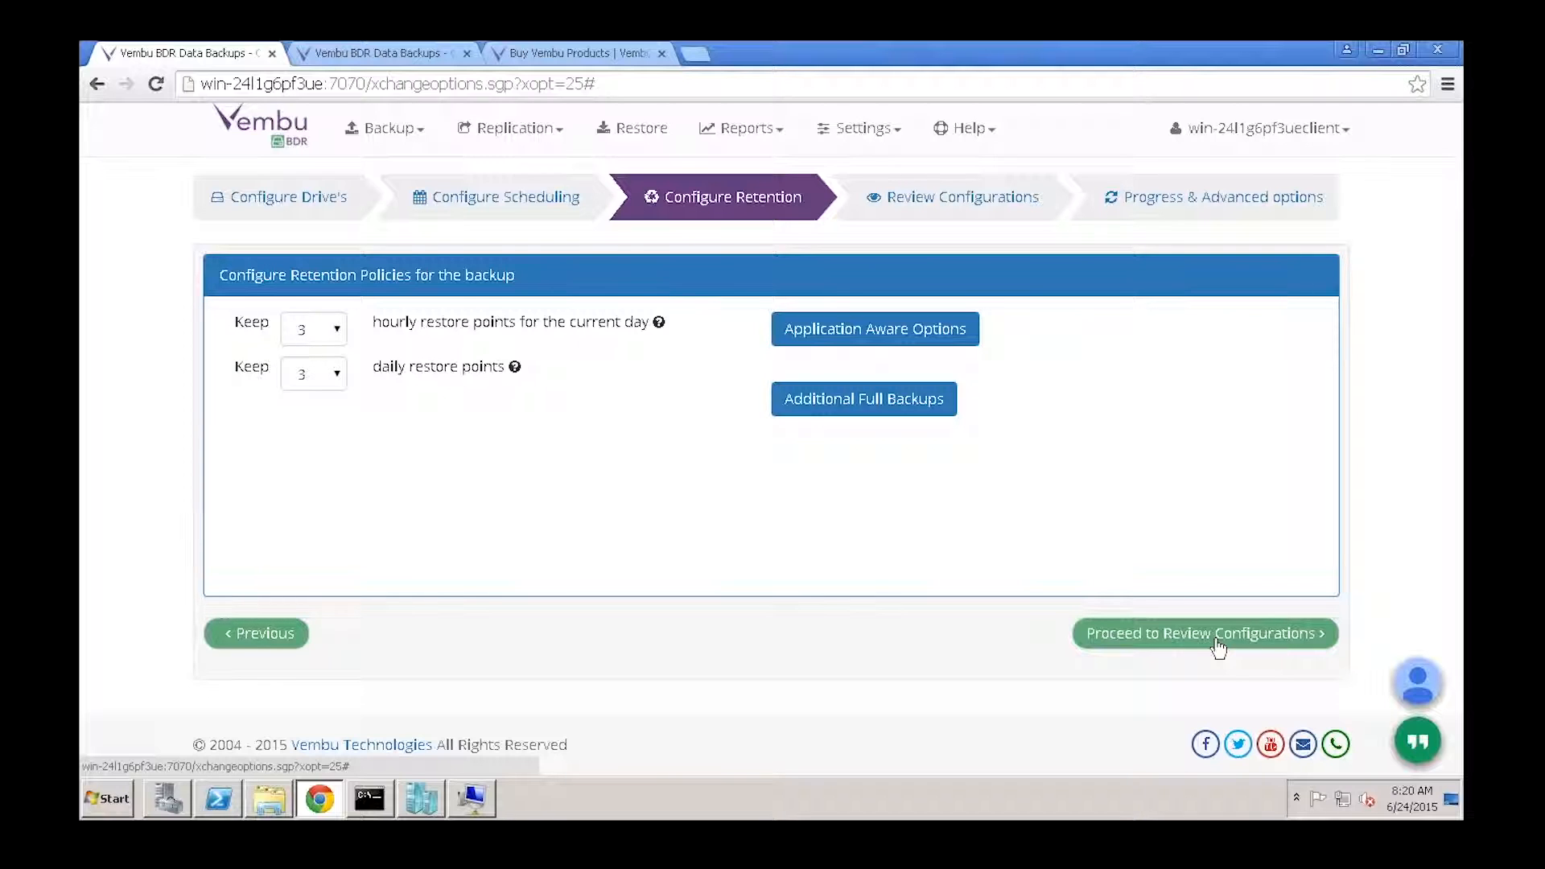
Enable application-aware processing requiring success and log truncation on successful backup only, save, and proceed to the disk image backup's configuration review
left_click(830, 345)
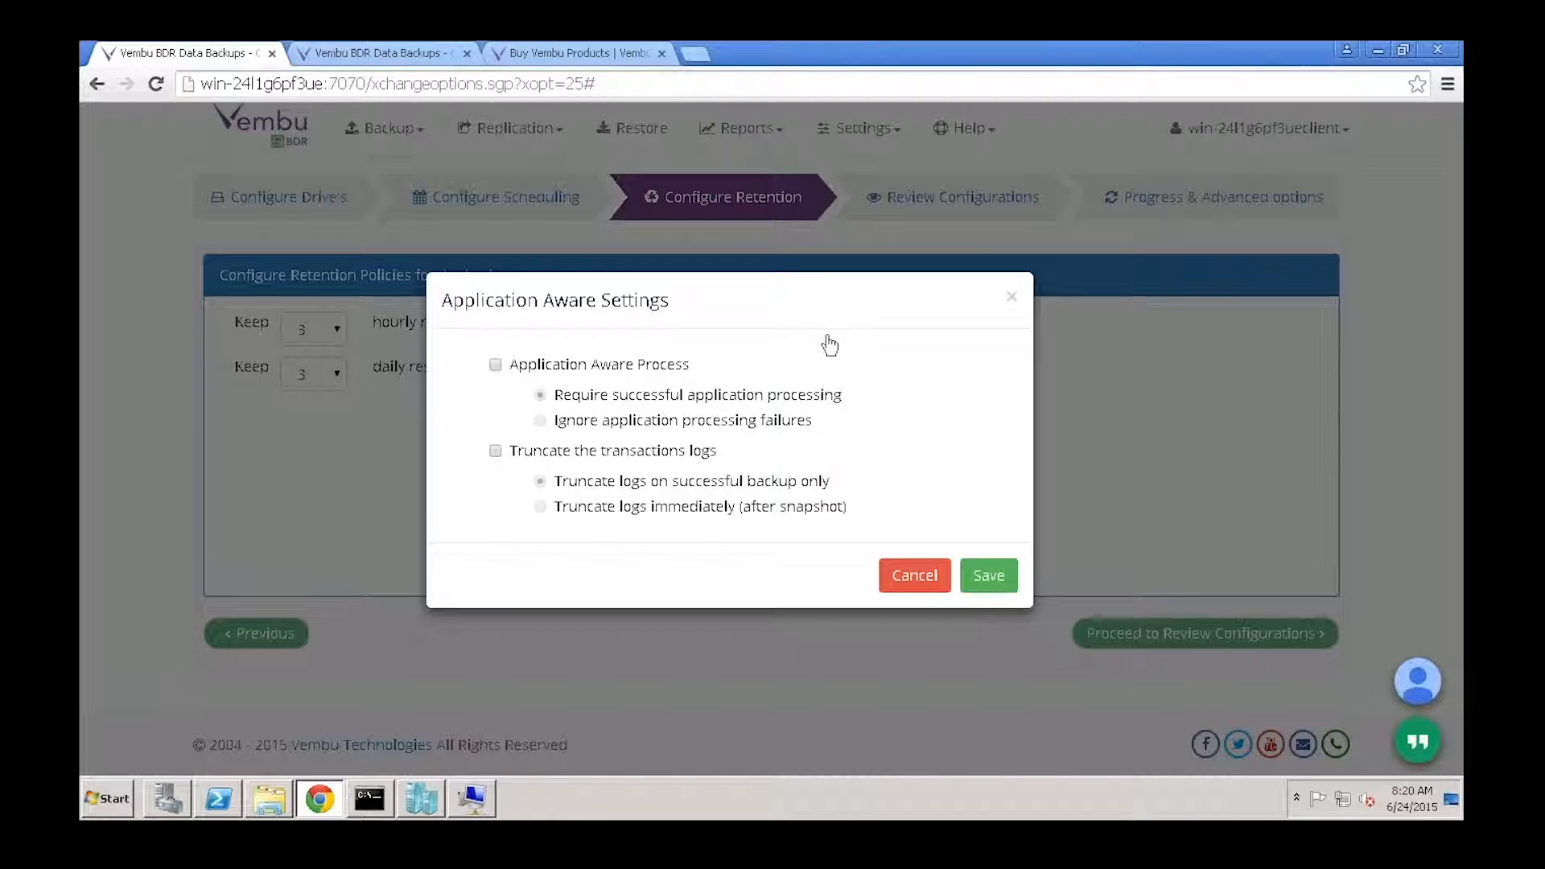
left_click(495, 366)
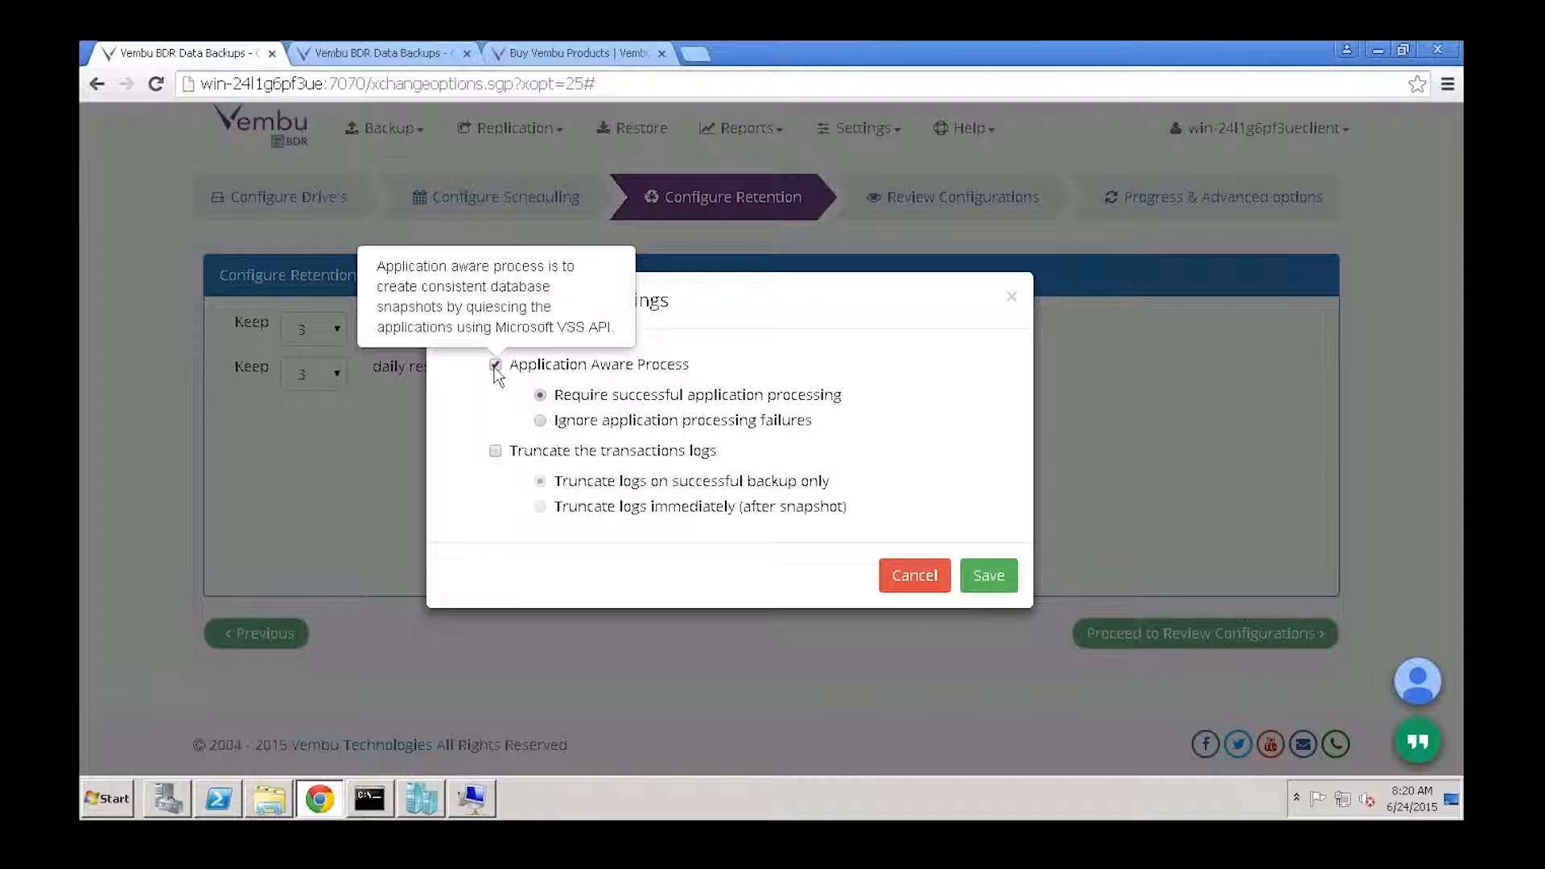
left_click(494, 452)
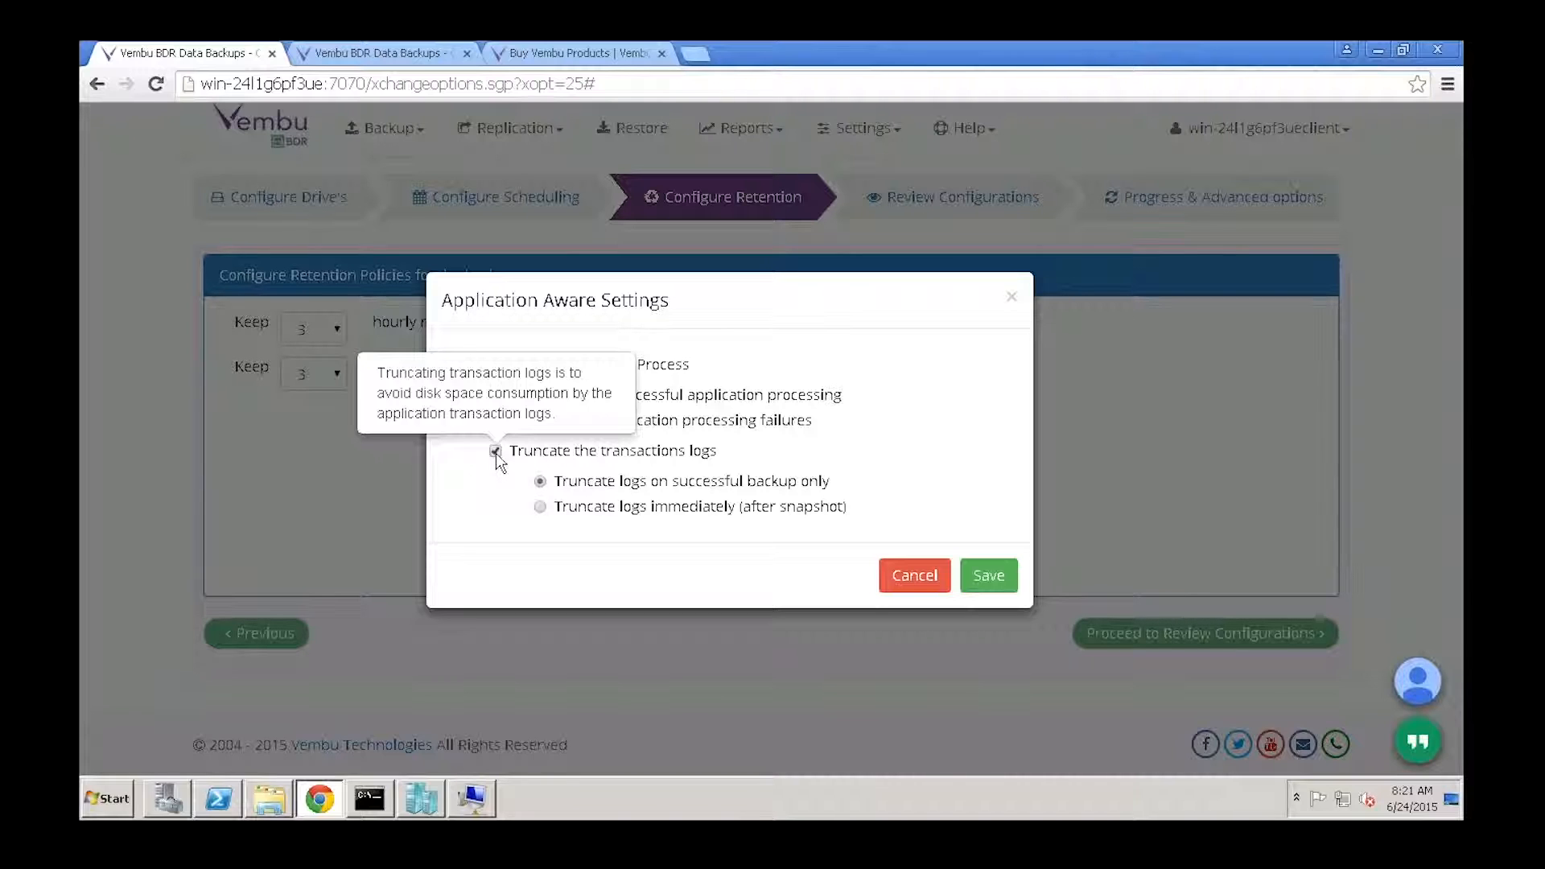
left_click(990, 576)
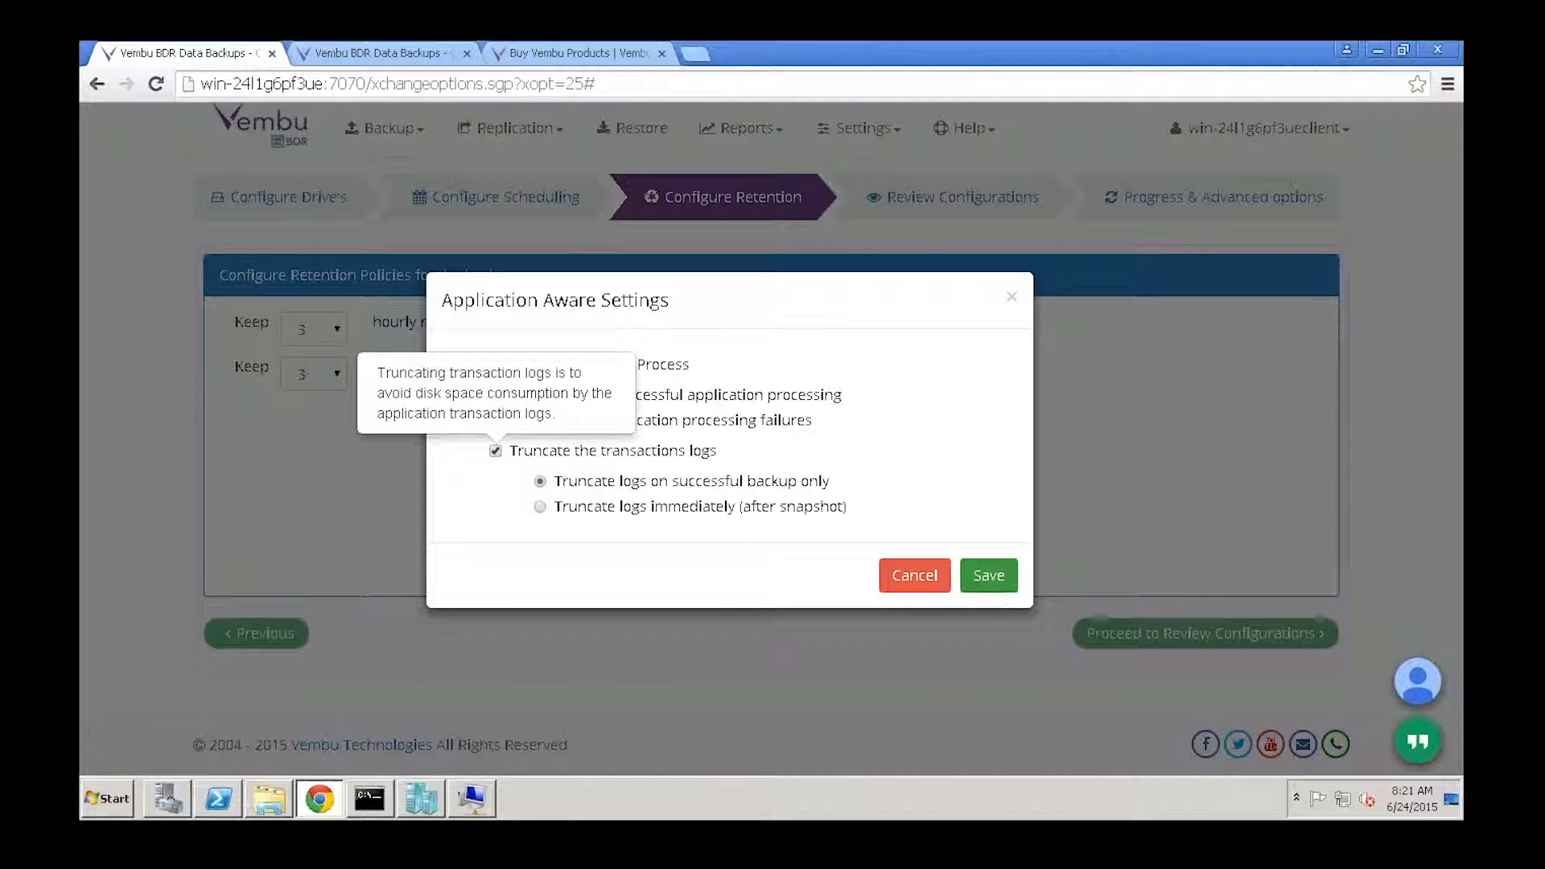
left_click(1181, 635)
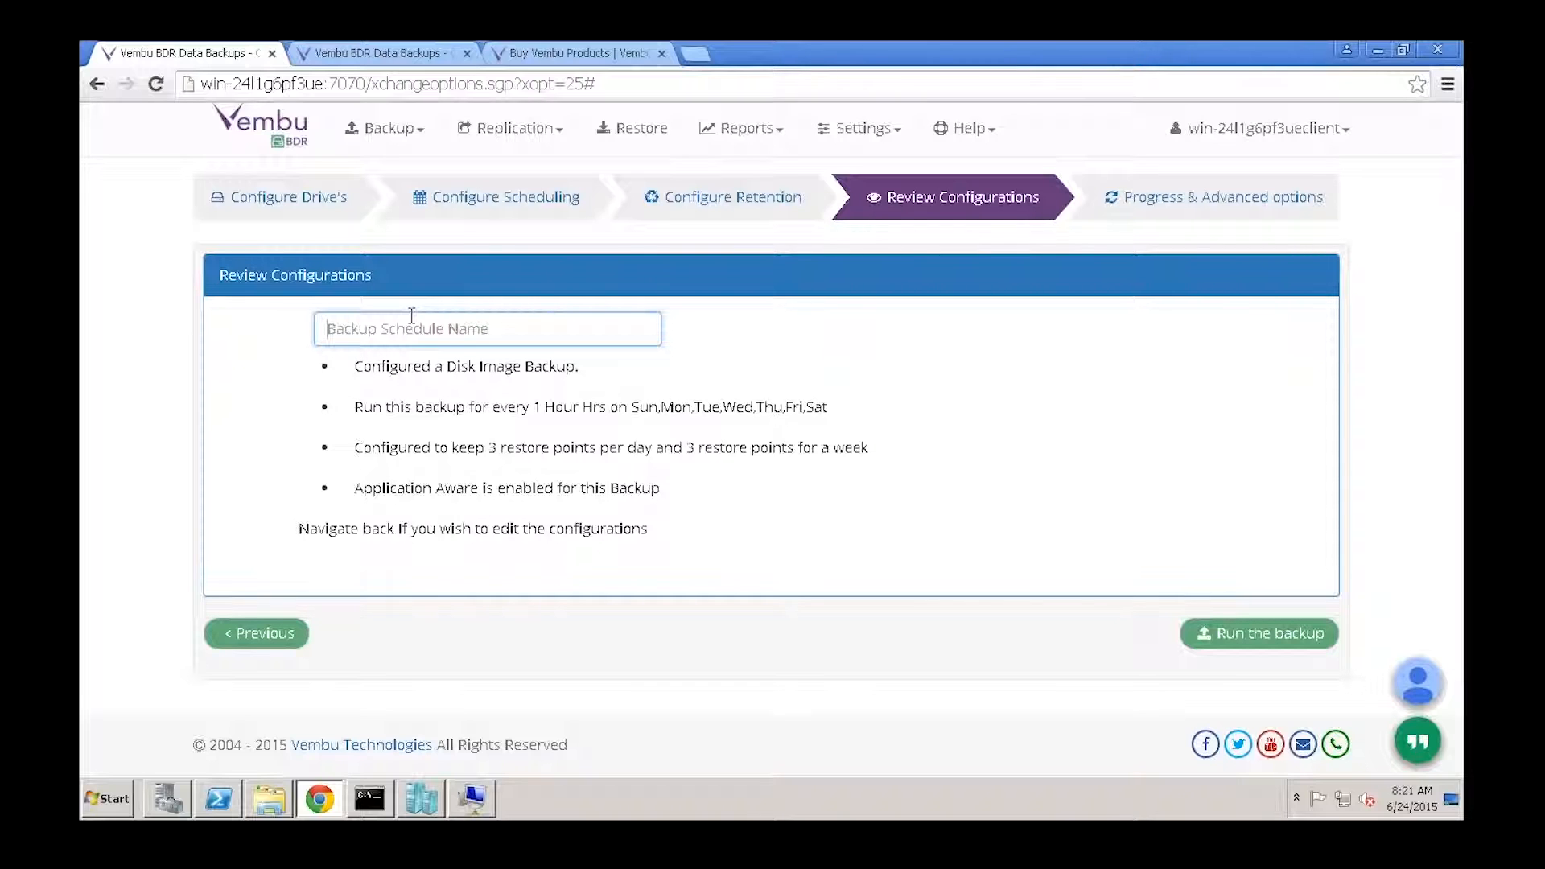
Start a file backup of drives H:/ and W:/ with the default 01-hour schedule, and open the retention policy for backed up files
left_click(395, 133)
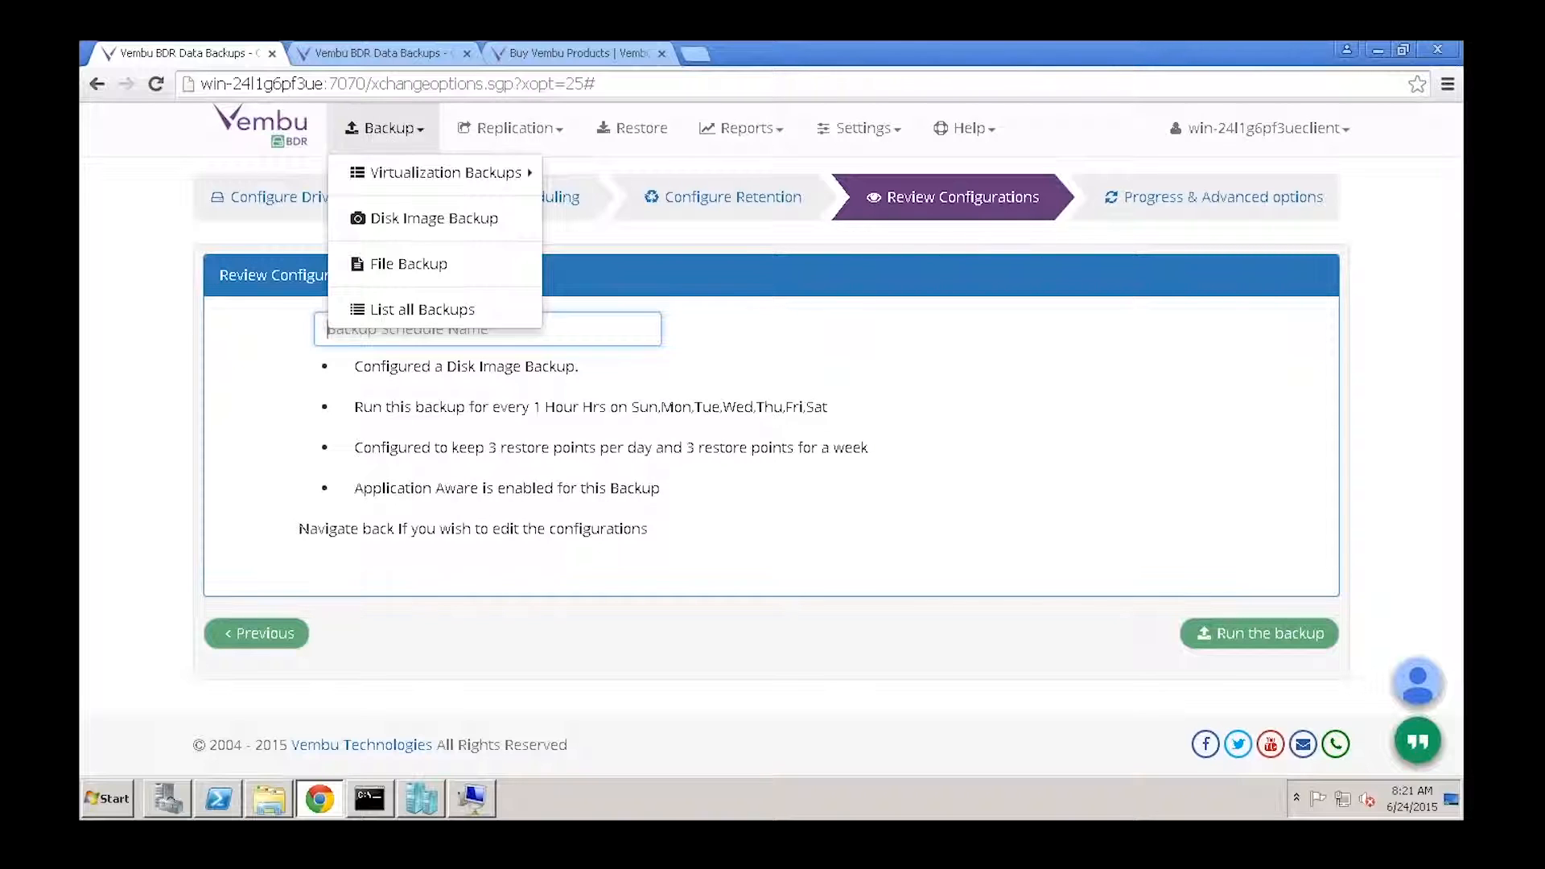
left_click(390, 268)
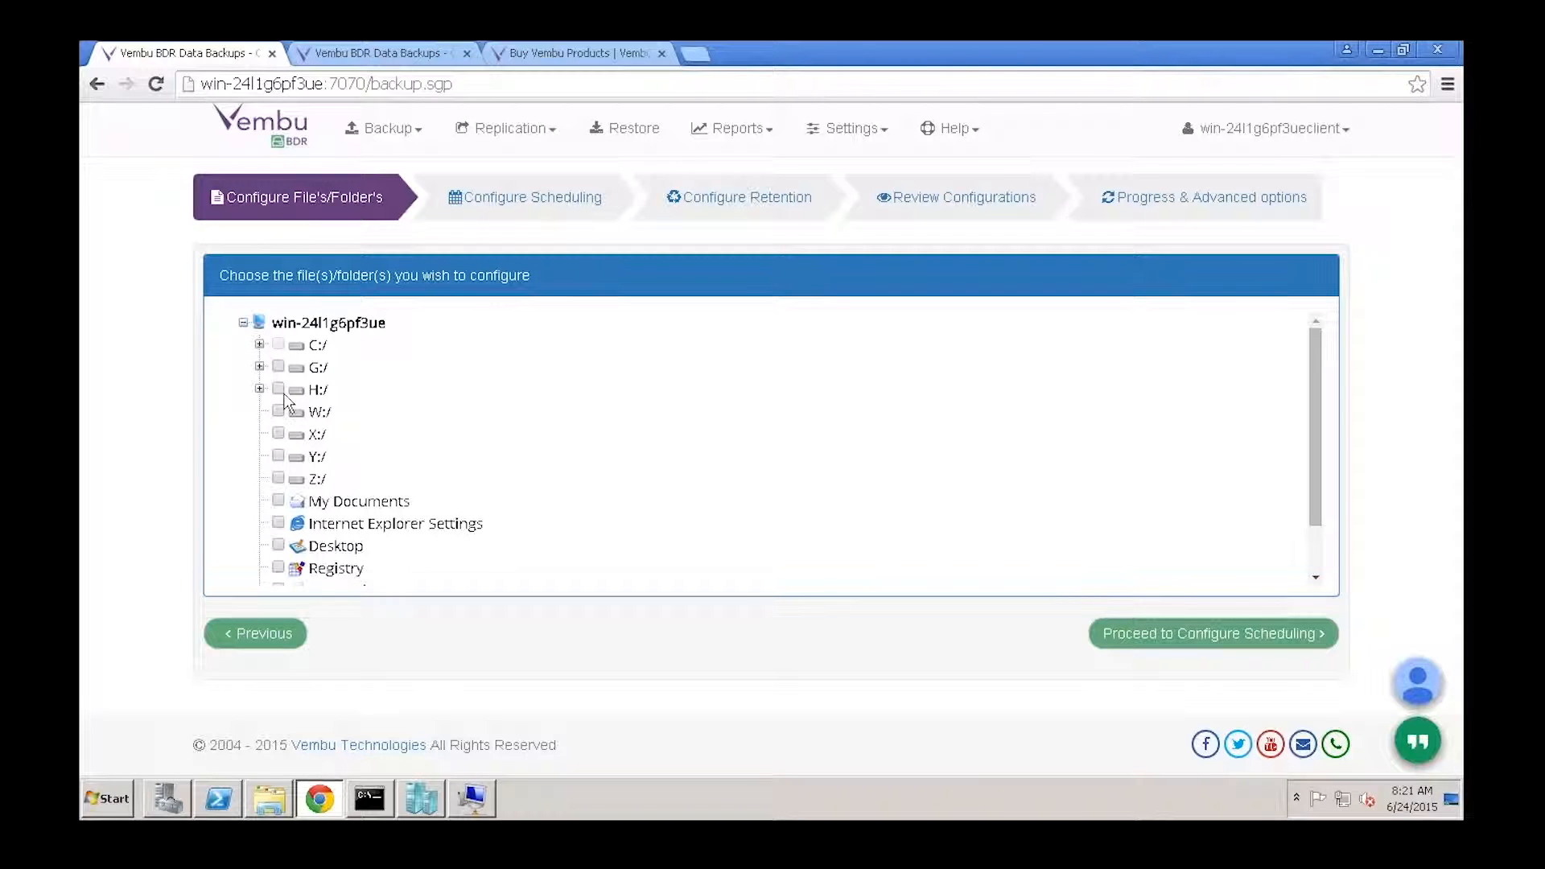
left_click(278, 389)
left_click(278, 411)
left_click(1205, 635)
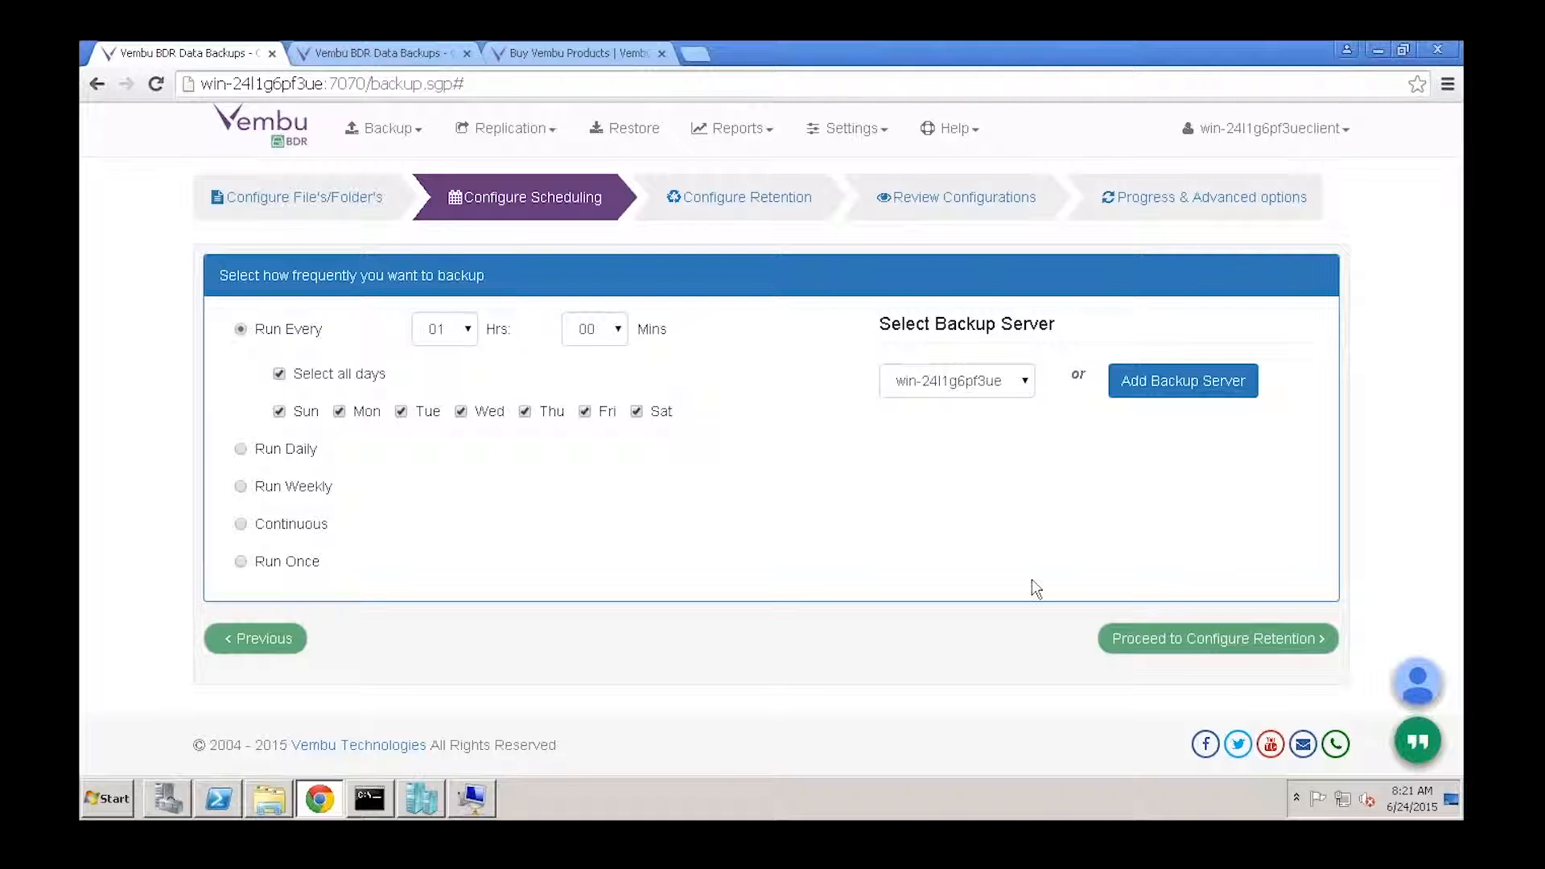
left_click(1215, 642)
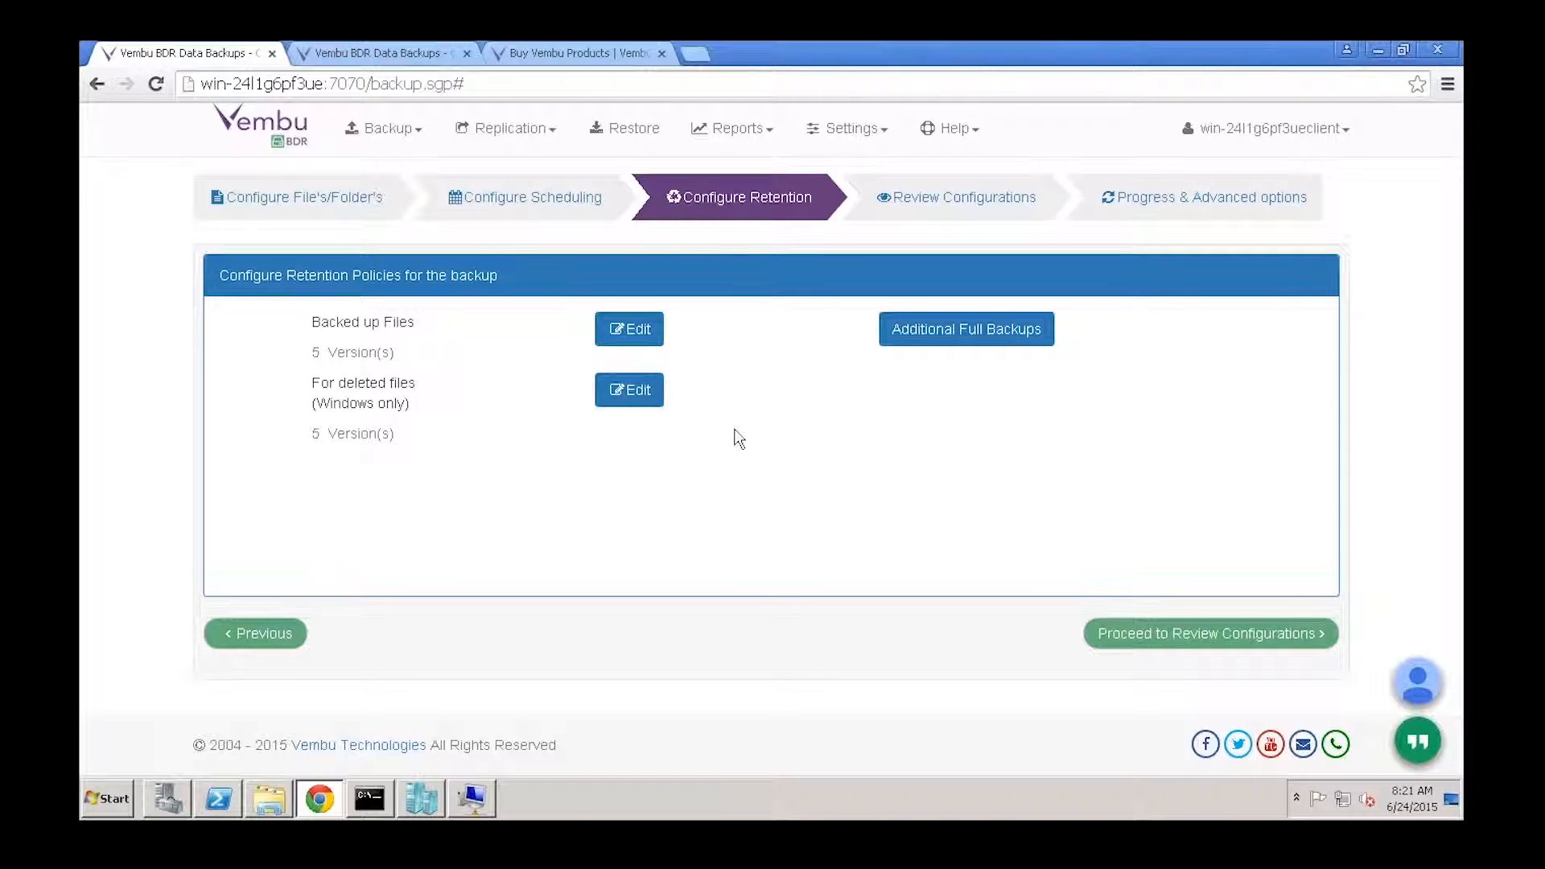
left_click(643, 344)
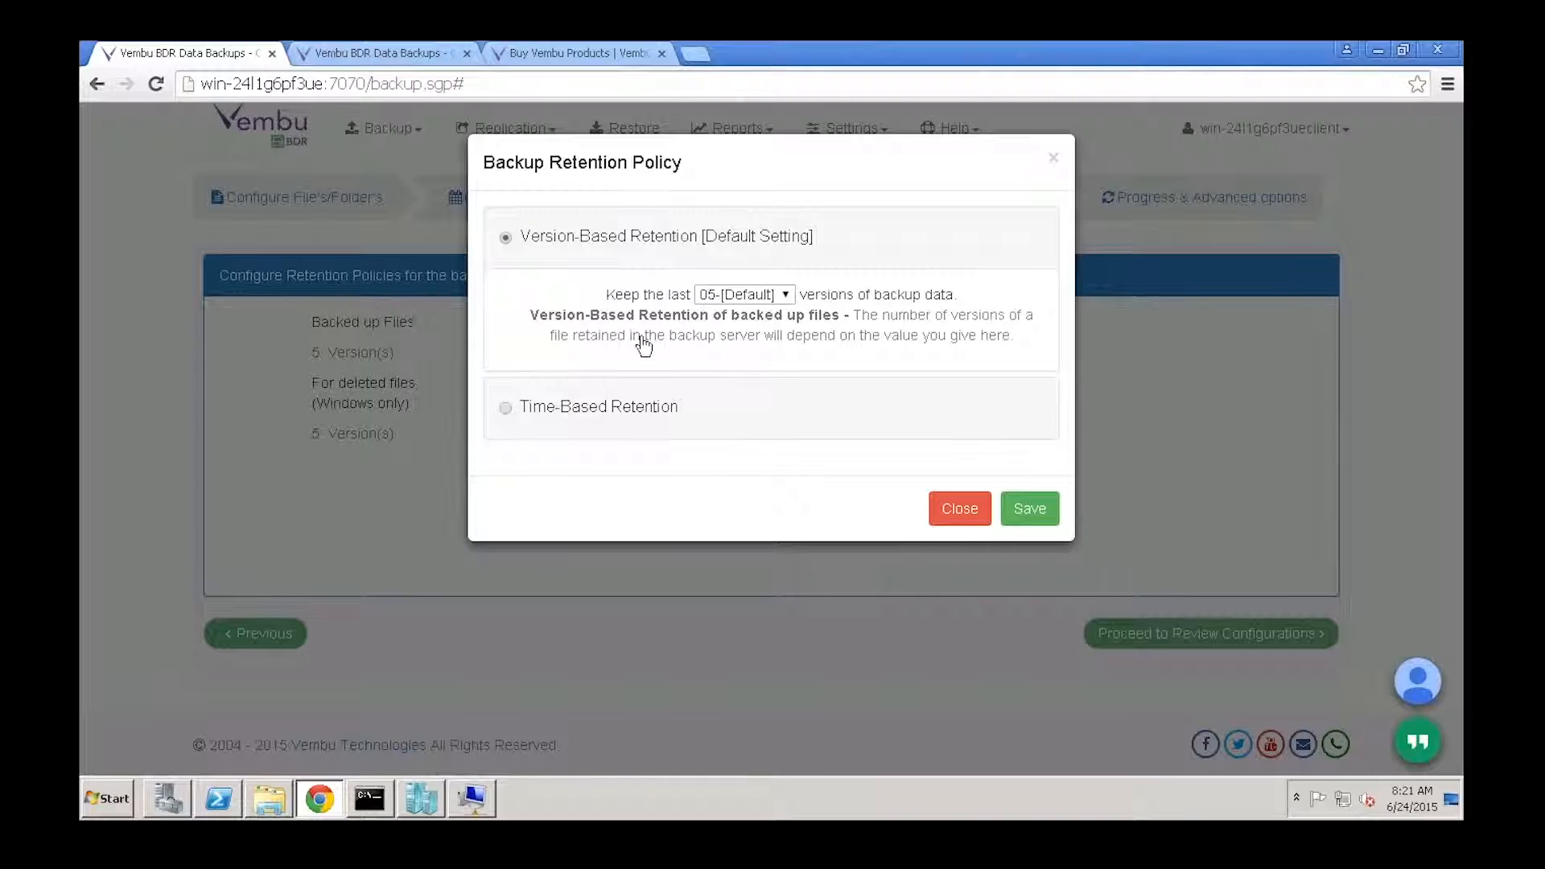
Set version-based retention of backed up files to keep the last 99 versions
left_click(788, 296)
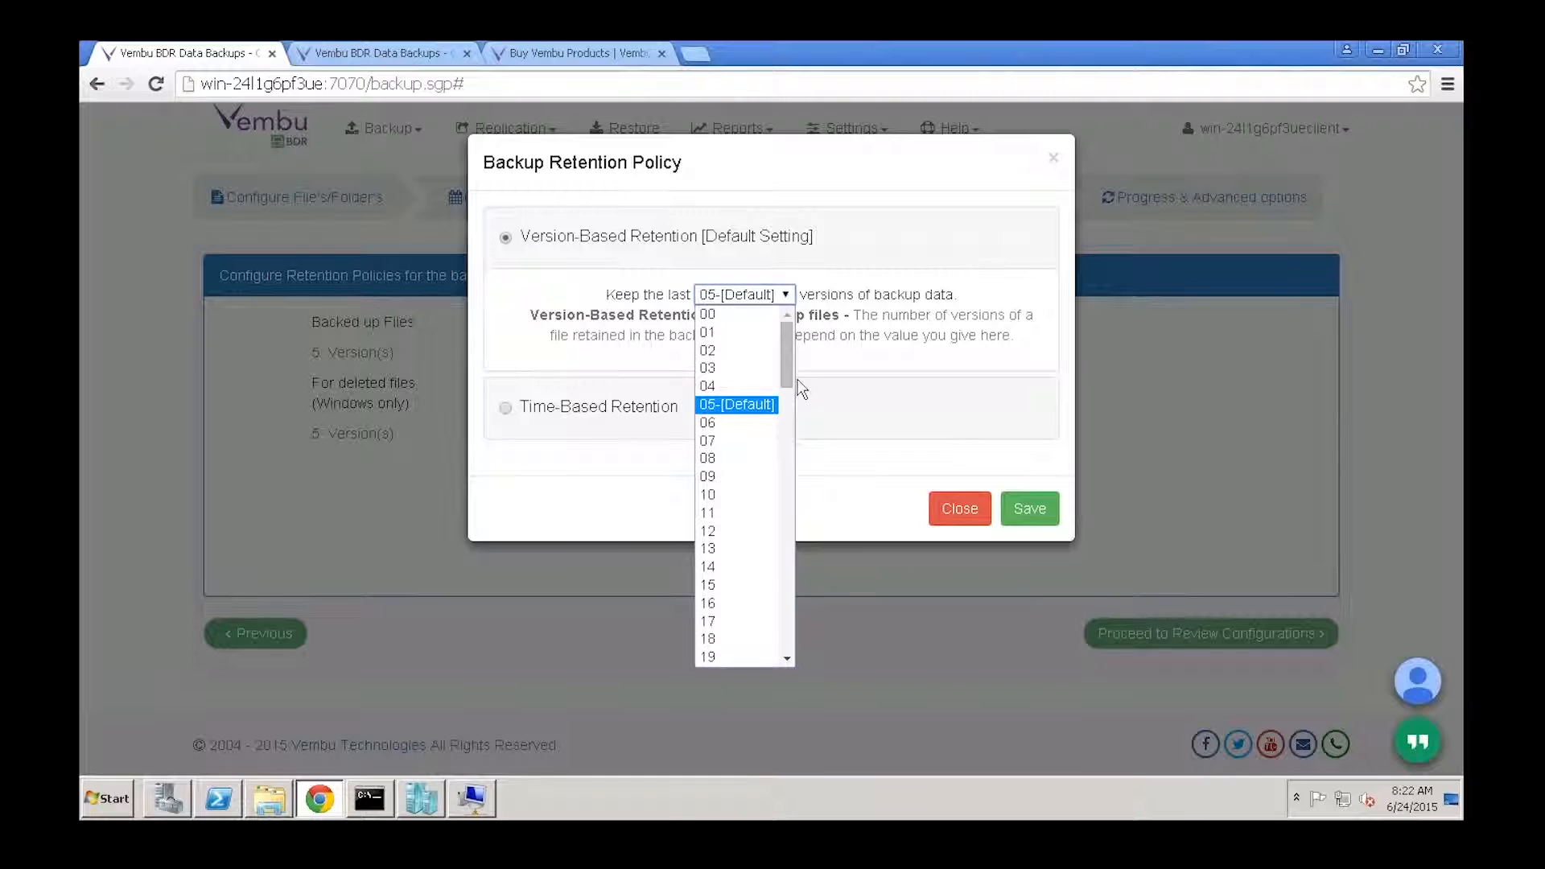
scroll(780, 563, "down", 15)
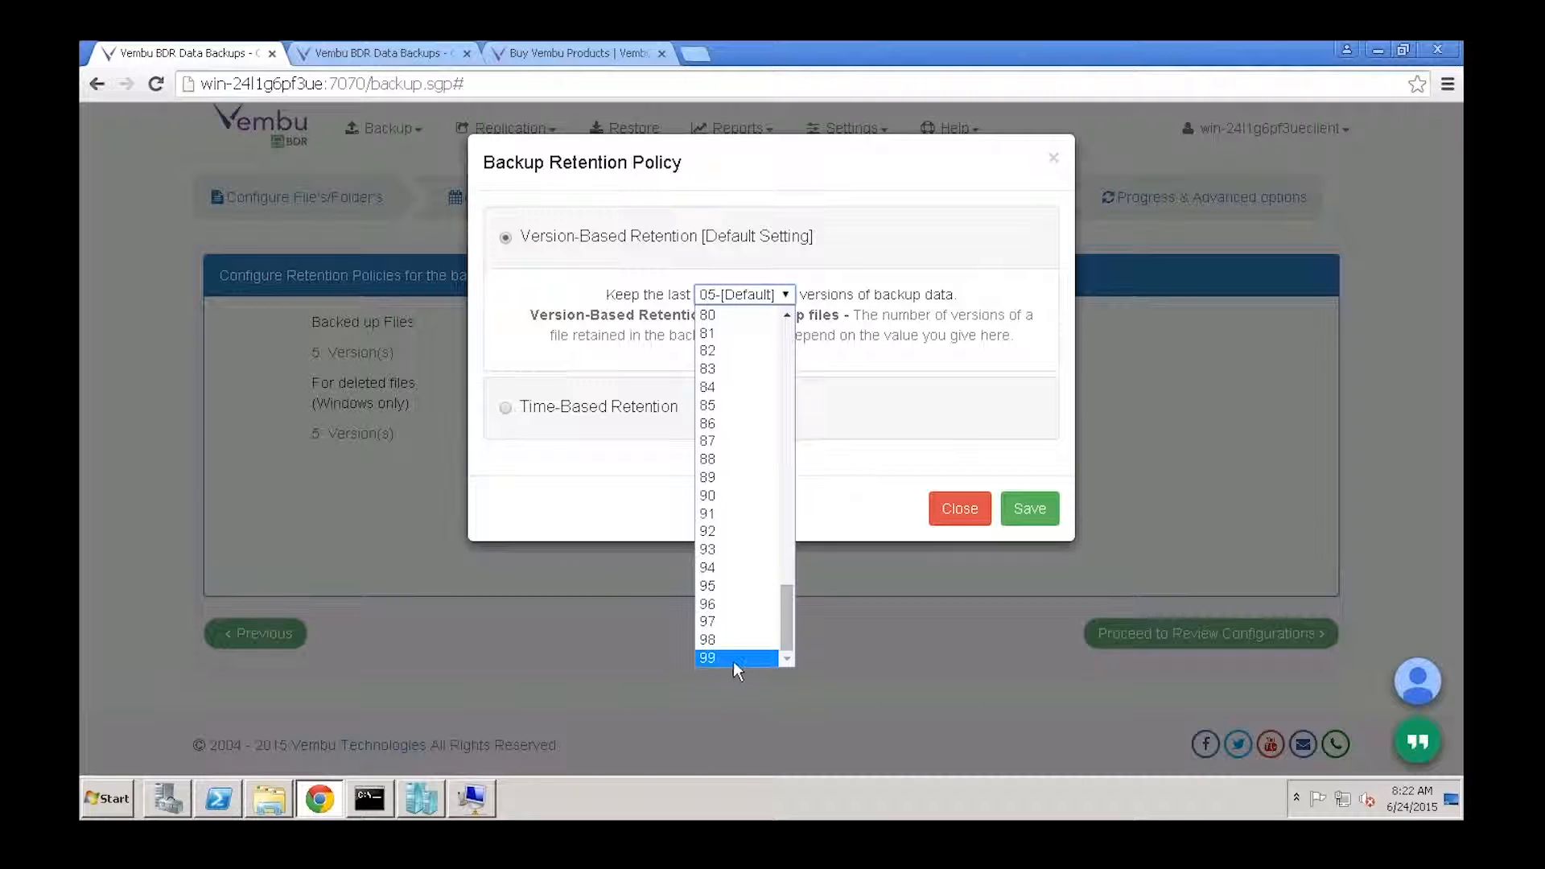
left_click(733, 656)
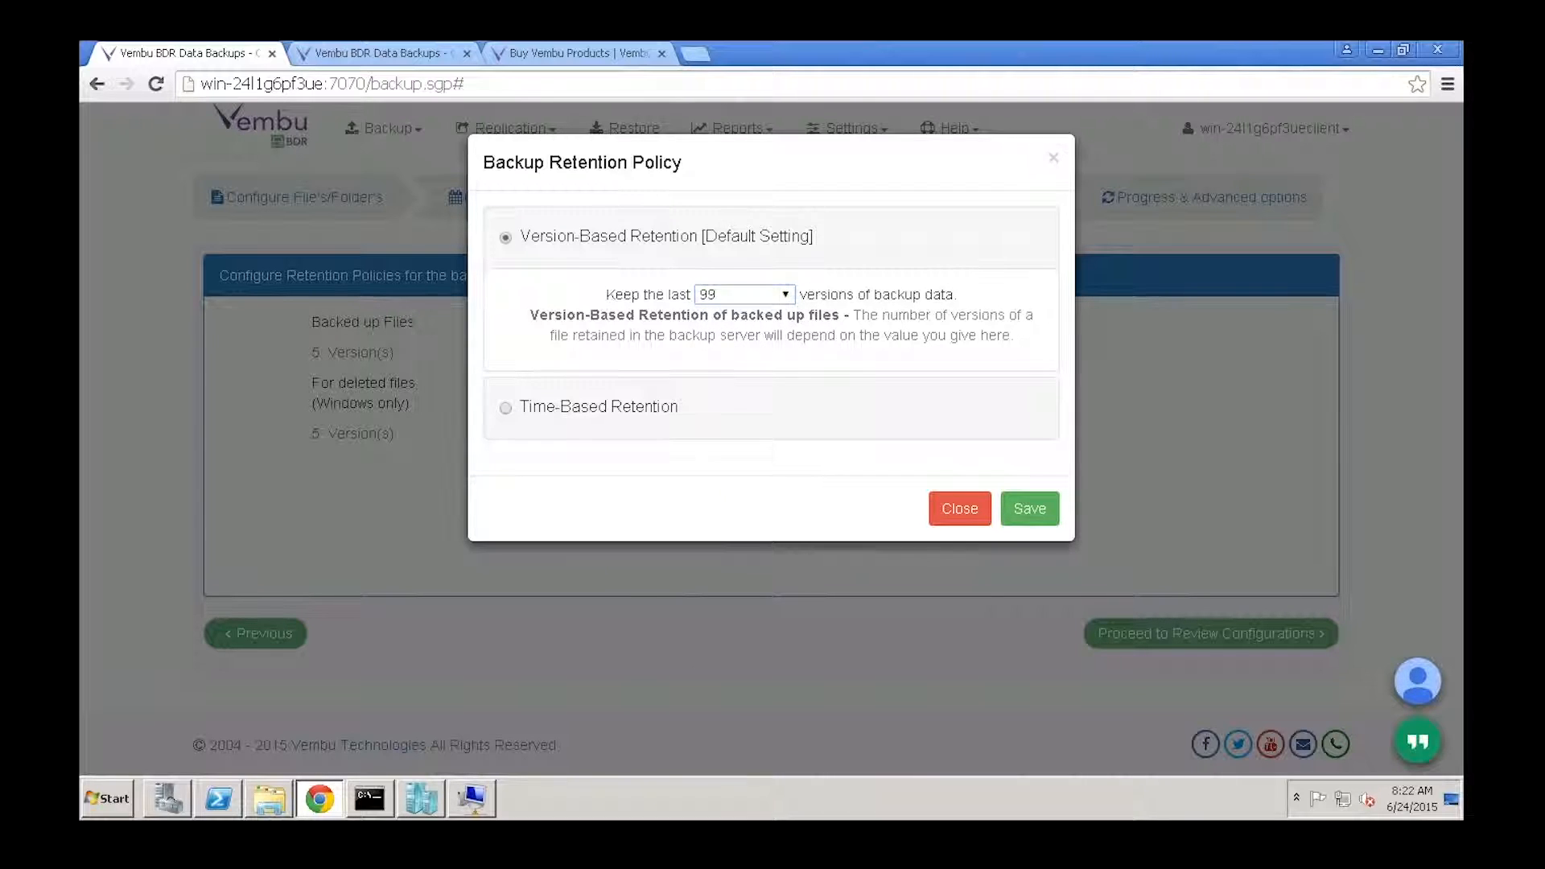
Choose time-based retention for backed up files, keep the last 10 years of backup data, and save the policy
left_click(505, 408)
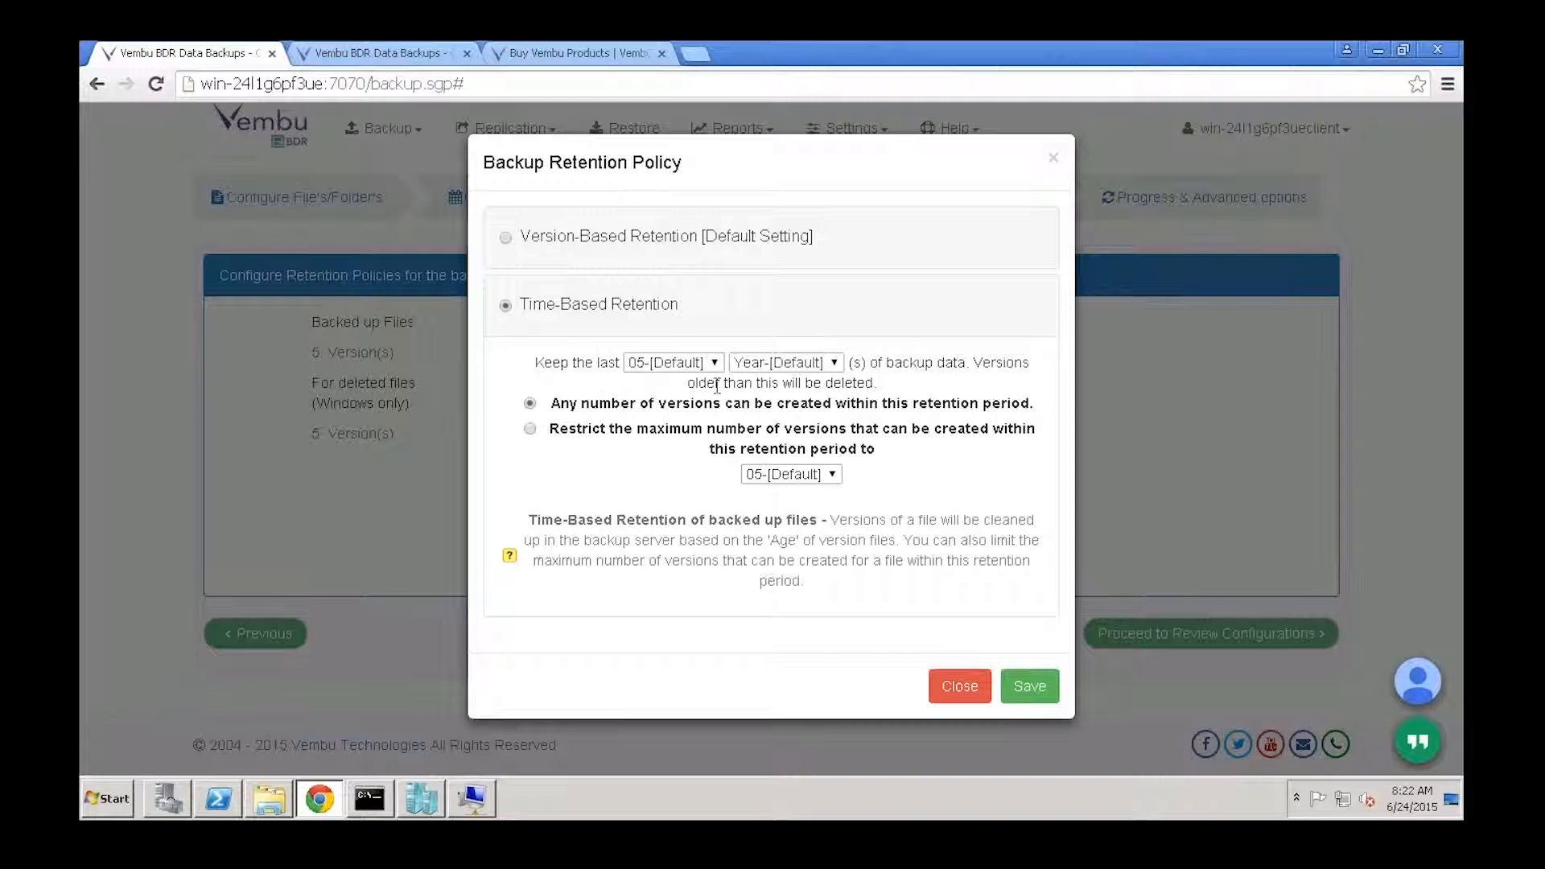
left_click(672, 363)
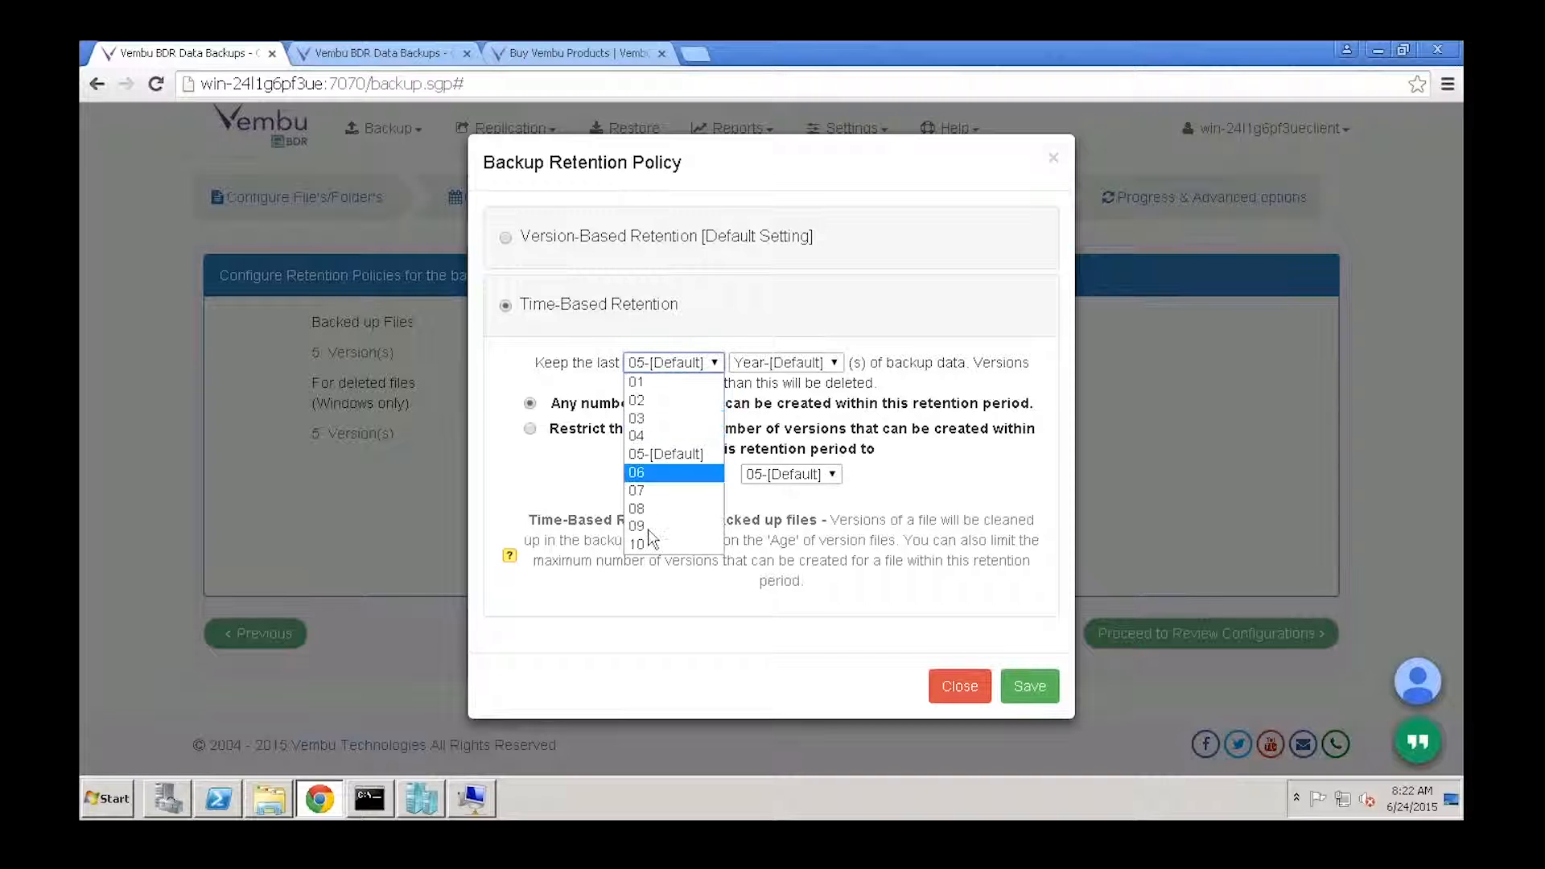
left_click(650, 544)
left_click(1028, 687)
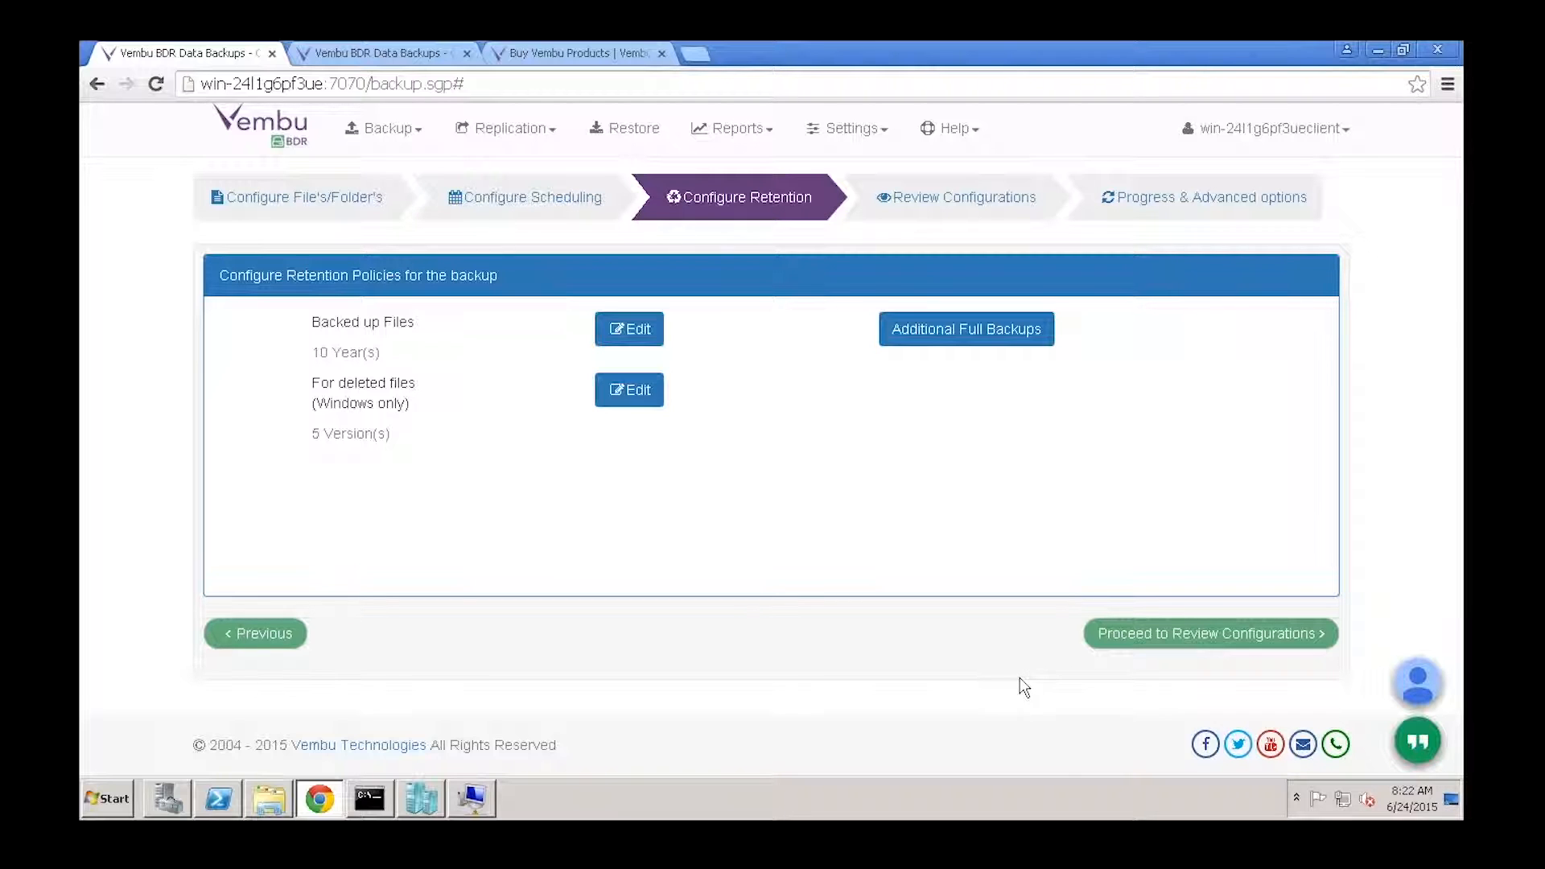
Start a VMware replication using the VMware server 192.168.102.4
left_click(523, 139)
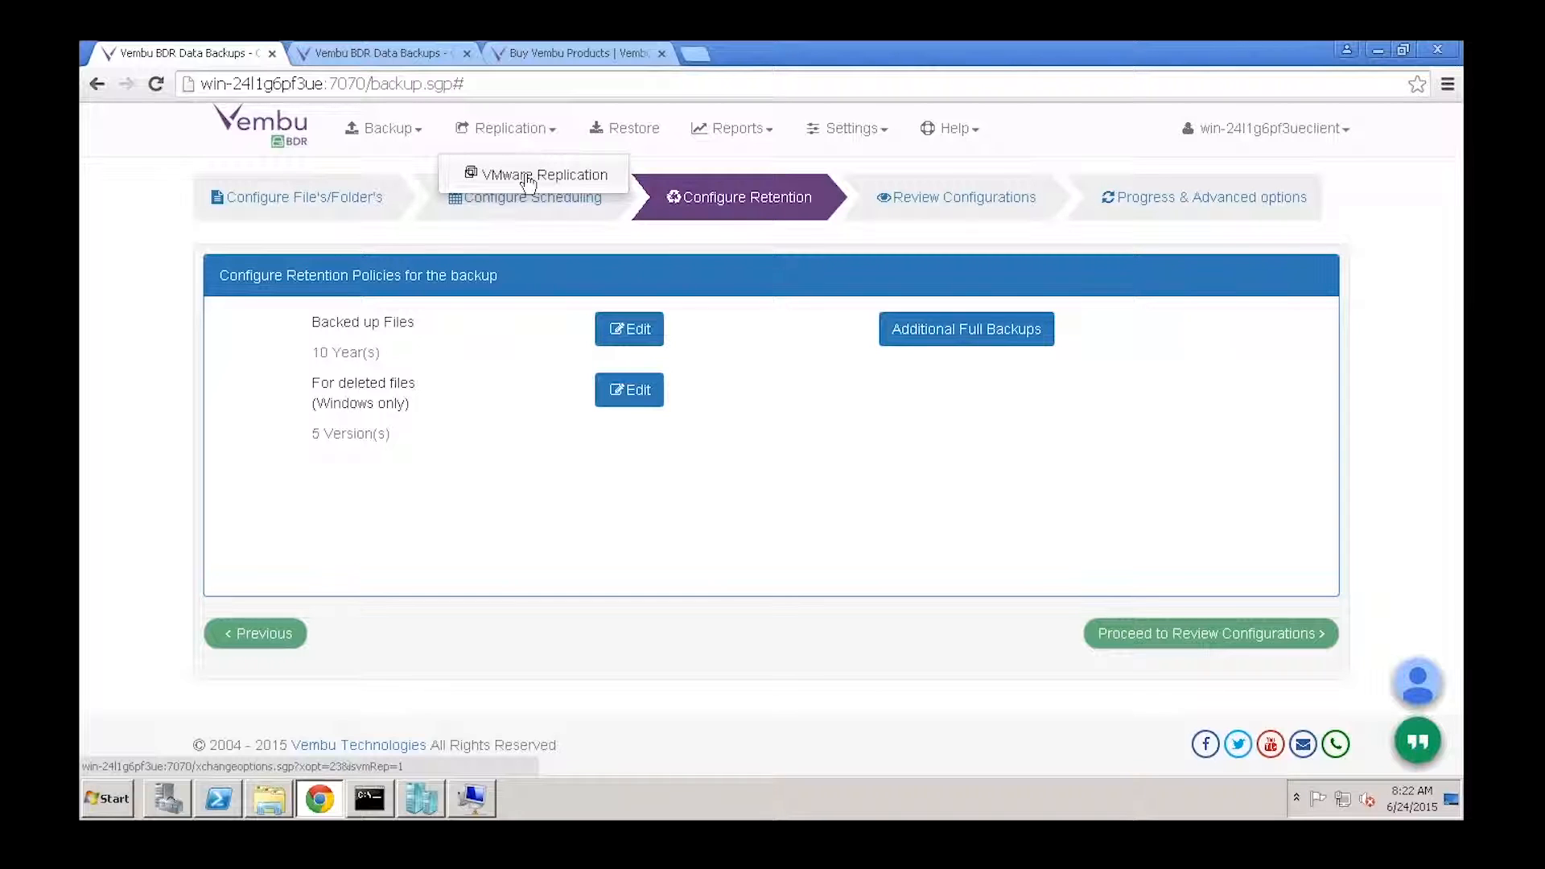
left_click(527, 177)
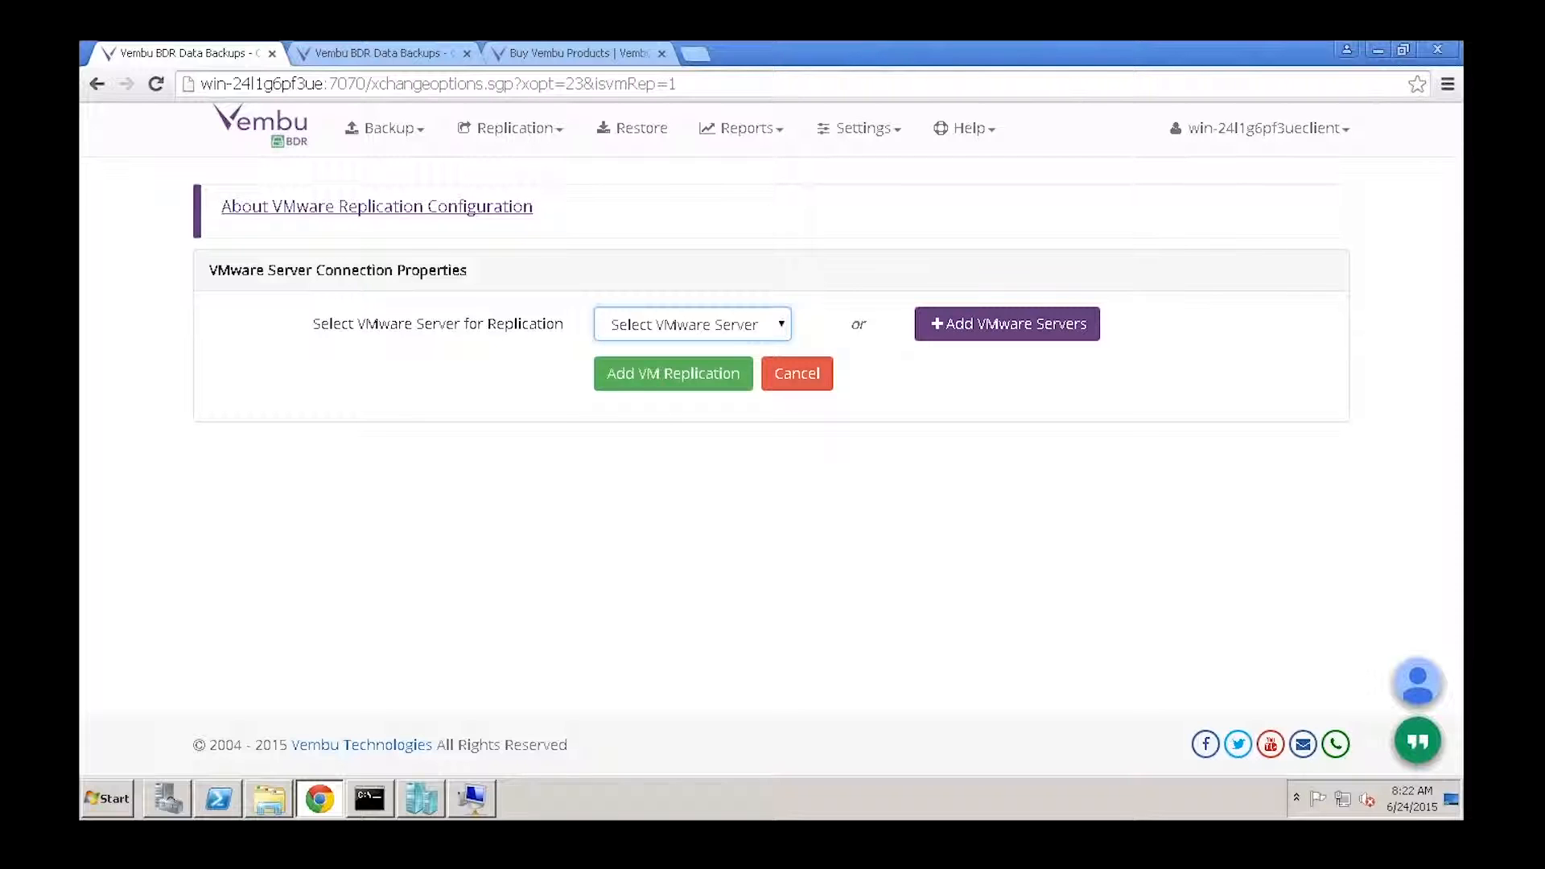
left_click(692, 324)
left_click(702, 386)
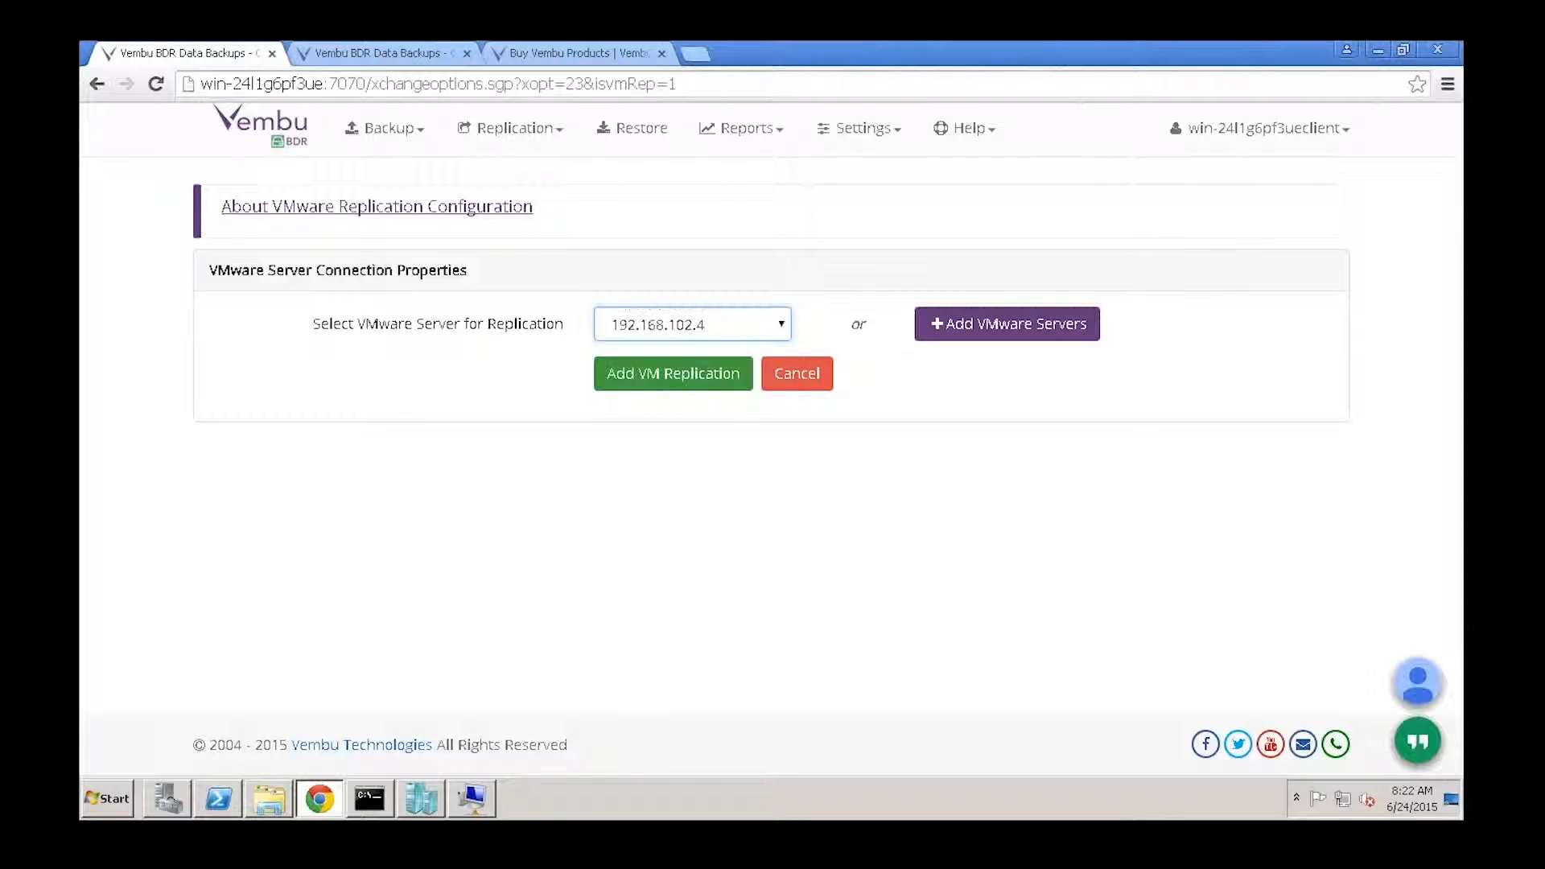
left_click(672, 373)
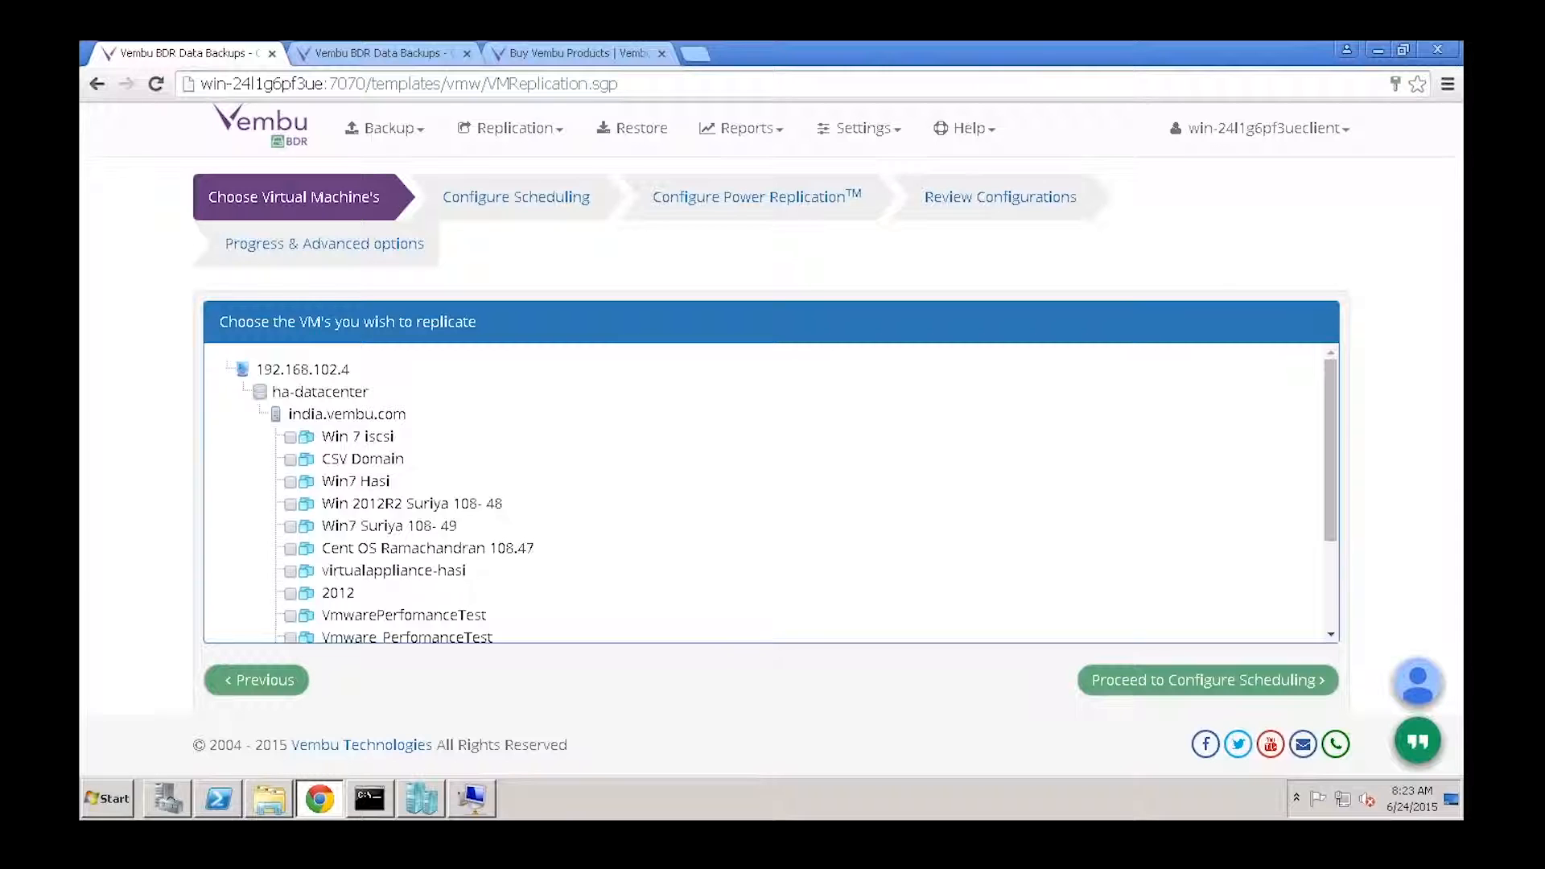
Select the virtual machines 2008_old, 1TB-veeam_Restore and WinEx2013 for replication, and proceed to scheduling
scroll(631, 494, "down", 3)
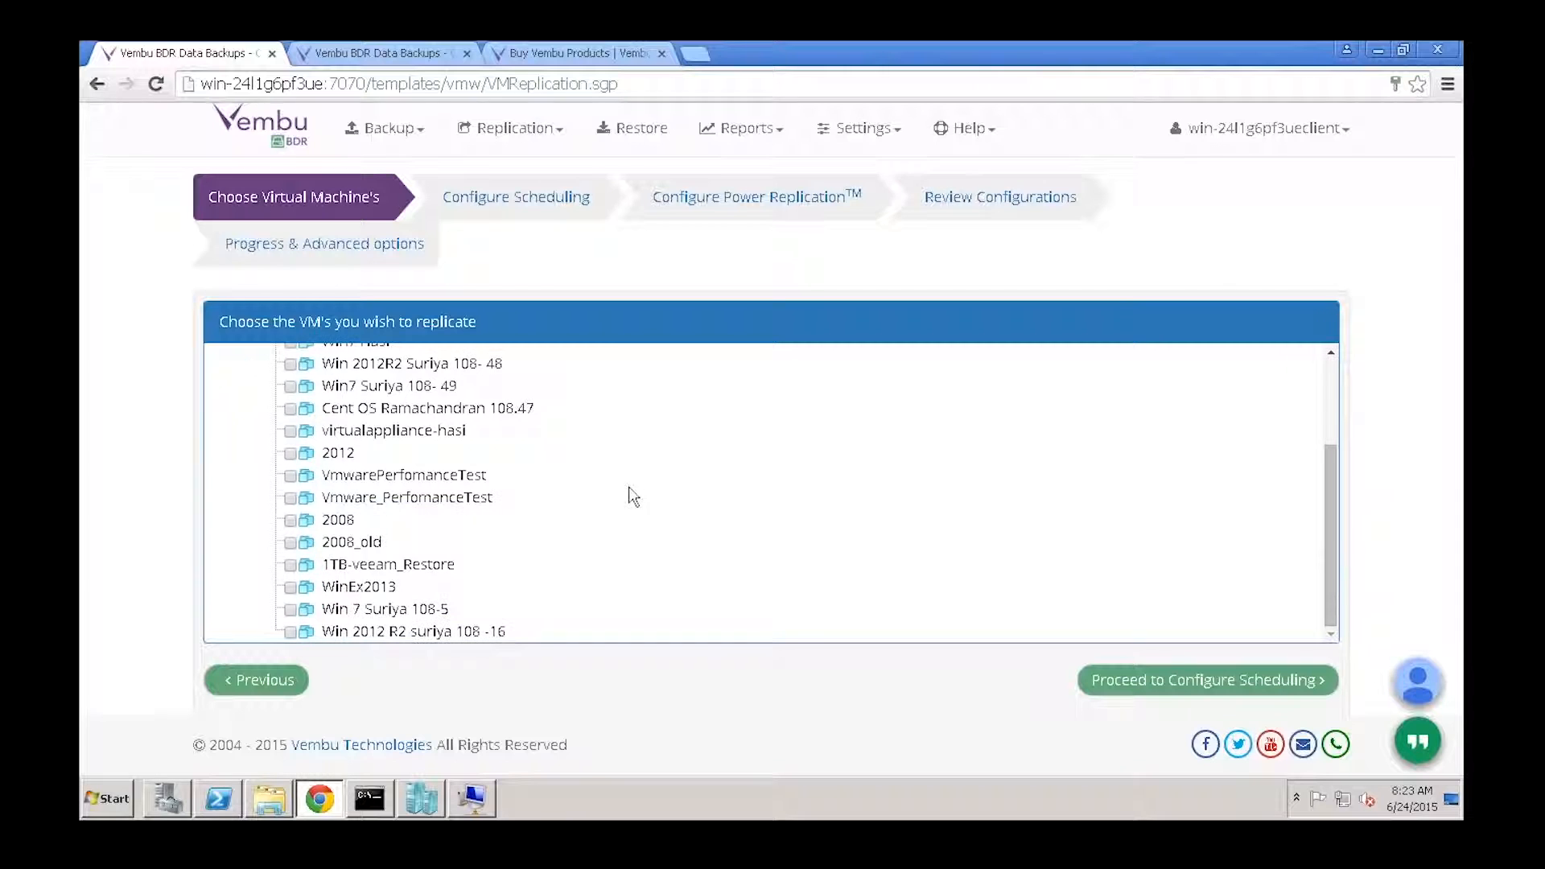
left_click(291, 585)
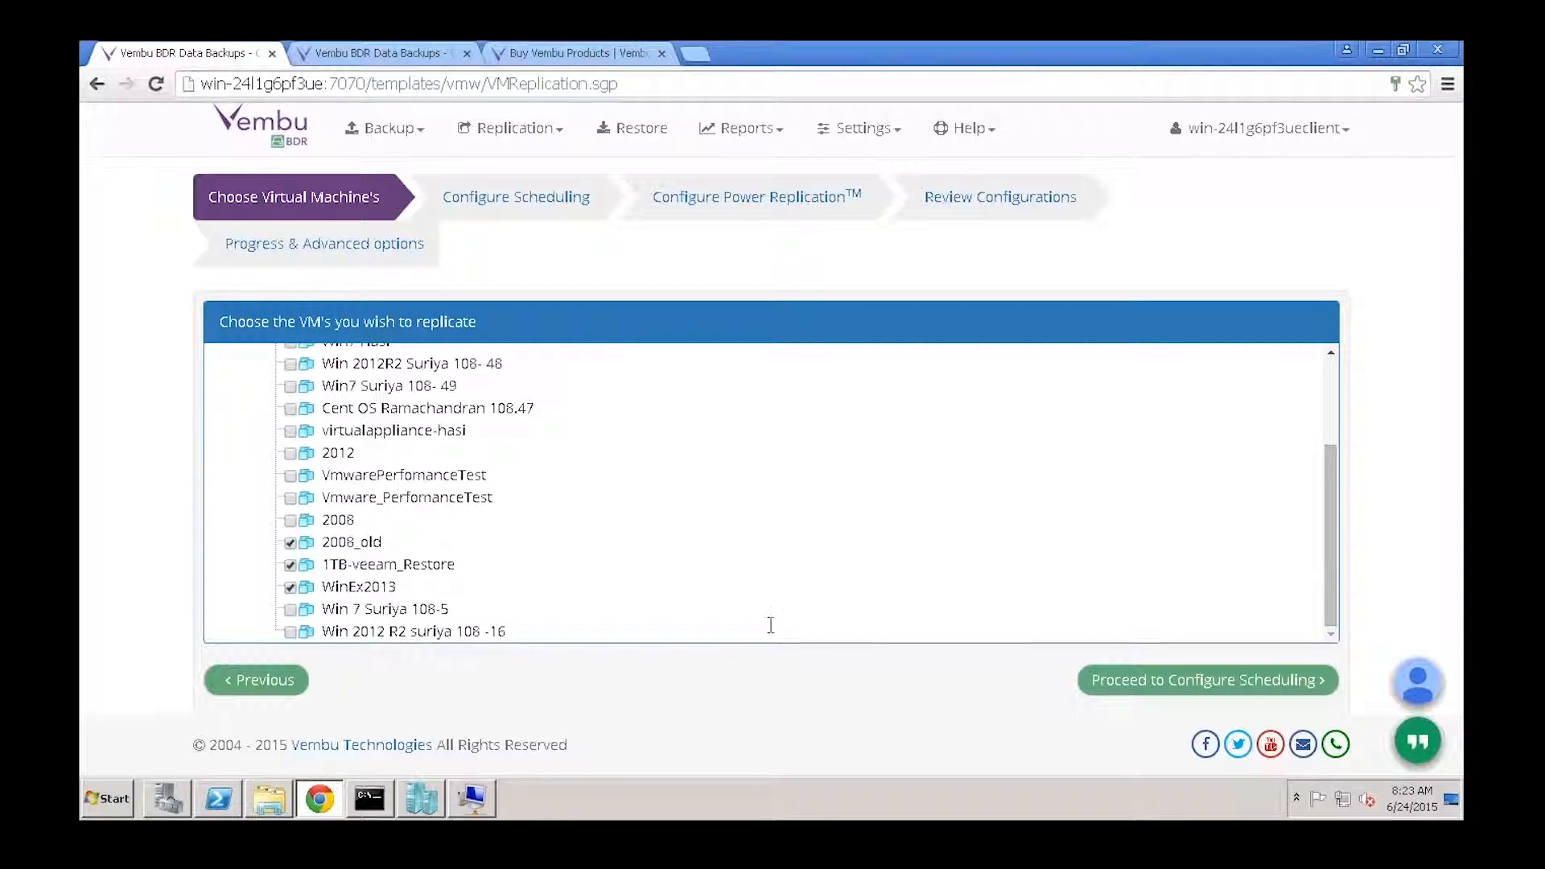
left_click(1208, 684)
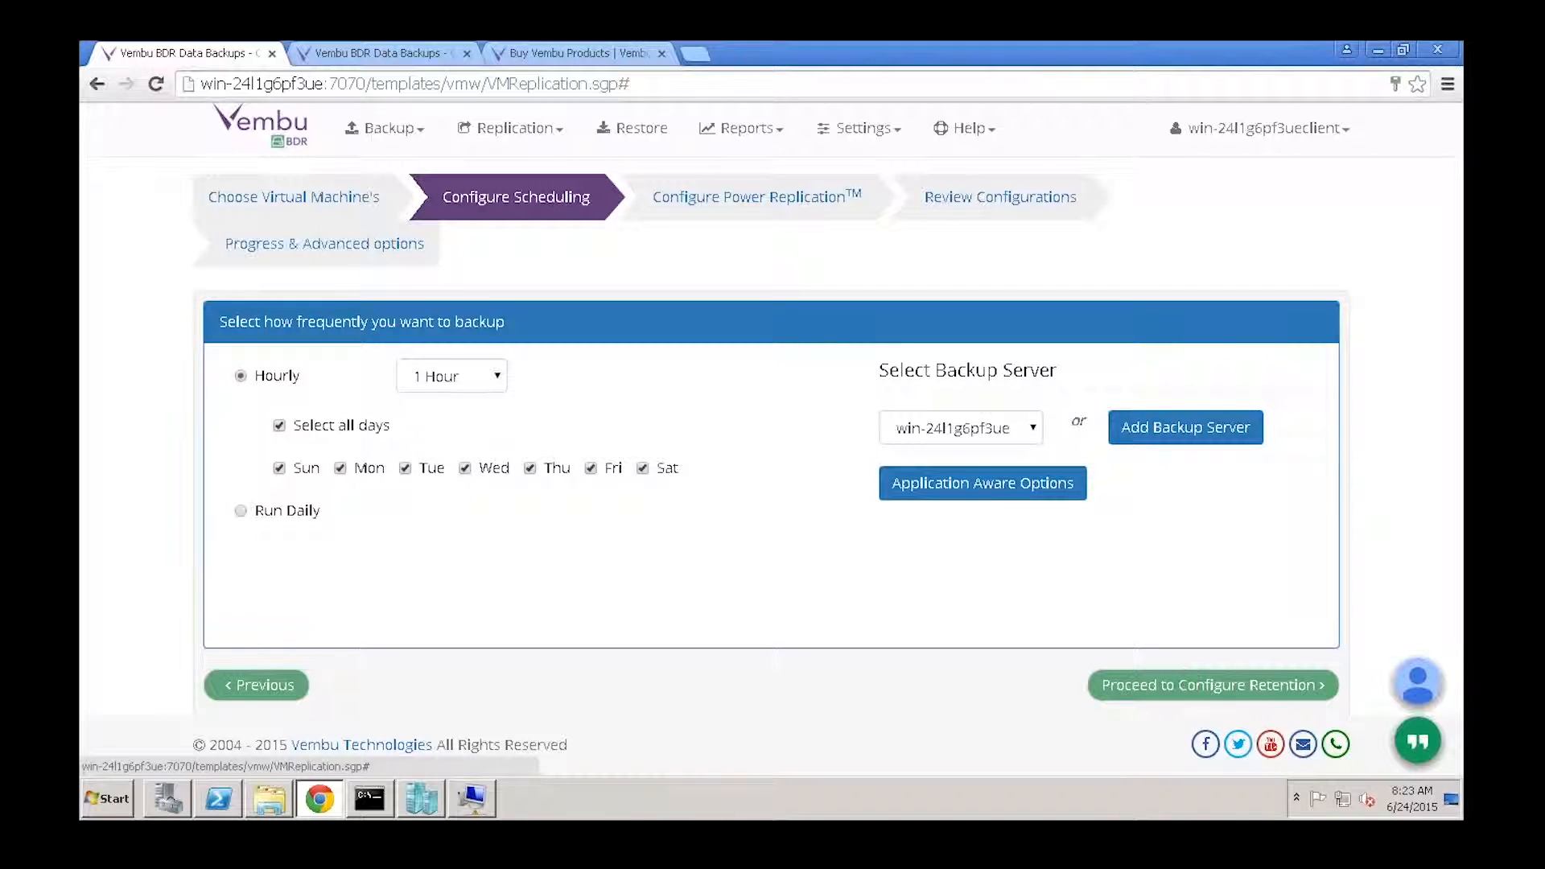
Set the replication interval to 30 Mins on all days, and proceed to the Power Replication configuration
left_click(473, 378)
left_click(472, 409)
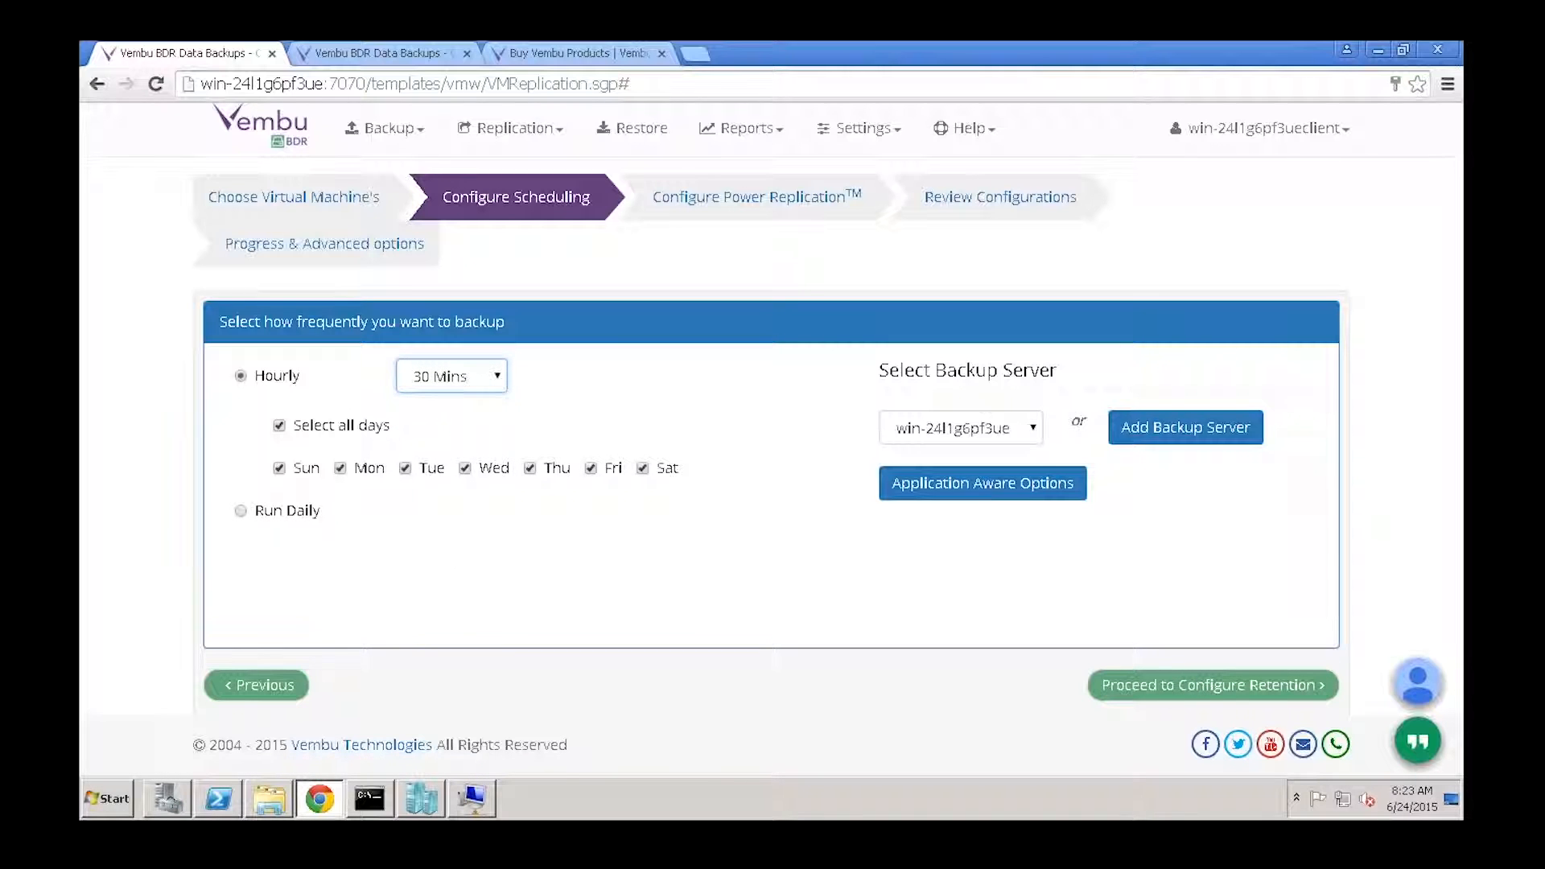
left_click(1238, 697)
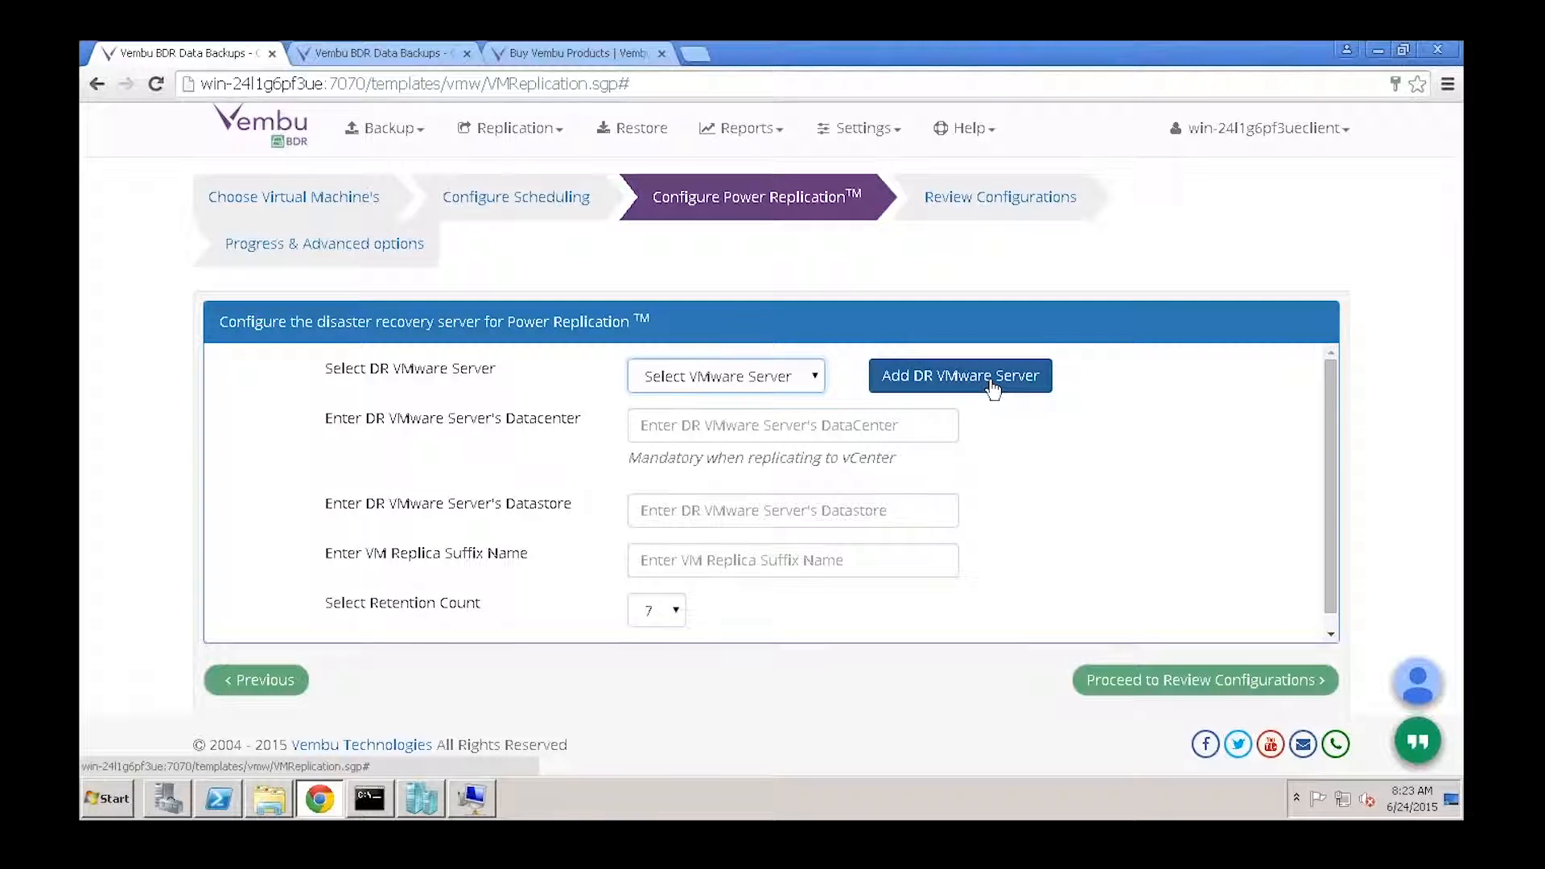
Select 192.168.103.214 as the DR VMware server, and go through its datacenter, datastore and VM replica suffix fields without filling them in
left_click(814, 376)
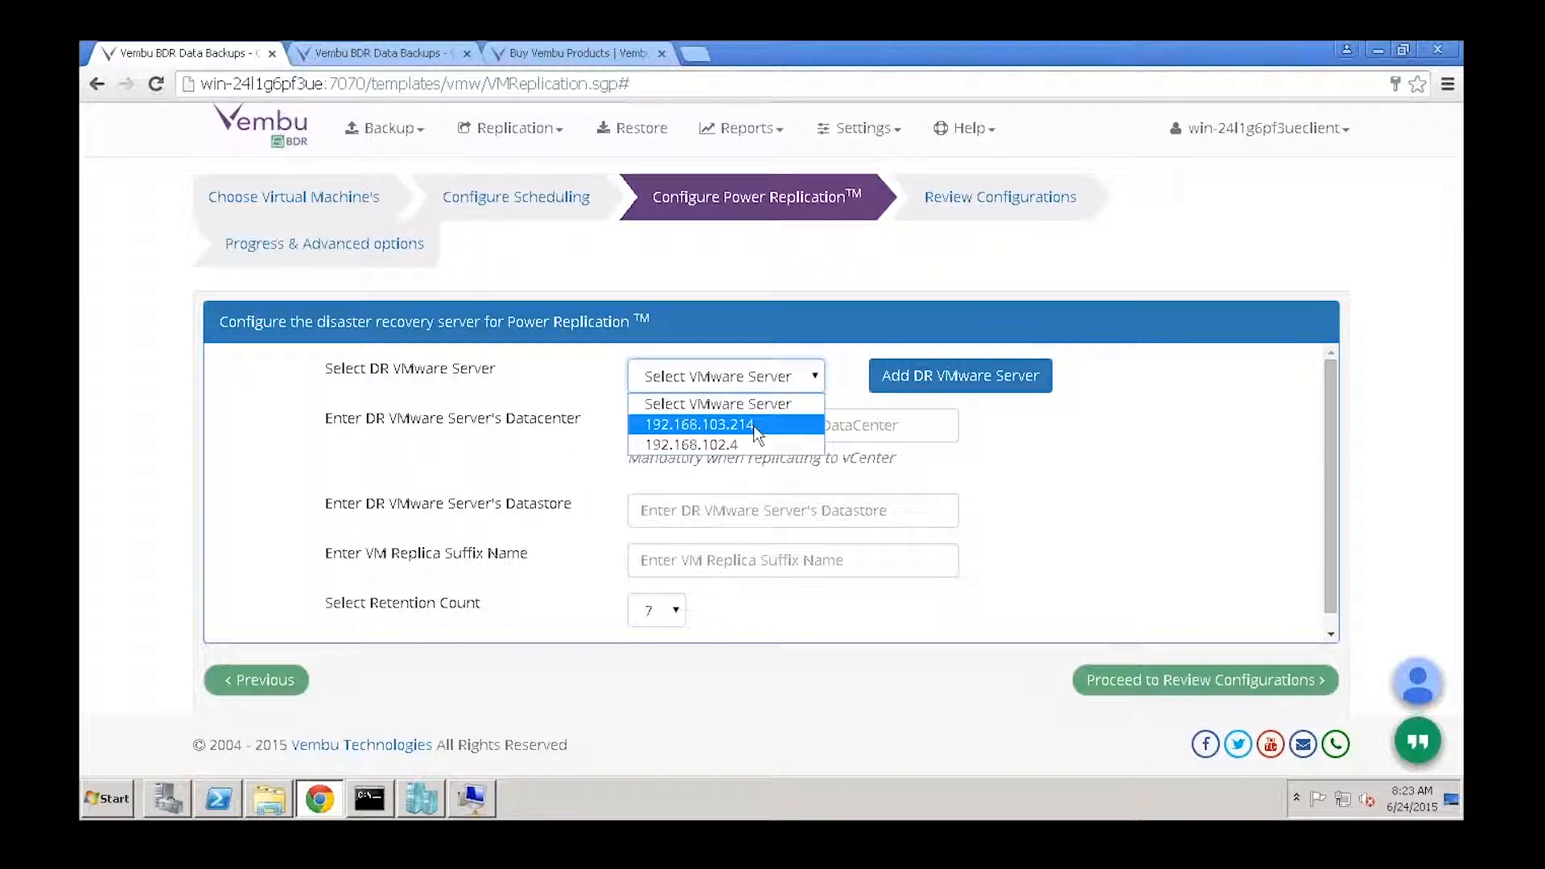
left_click(756, 425)
left_click(757, 426)
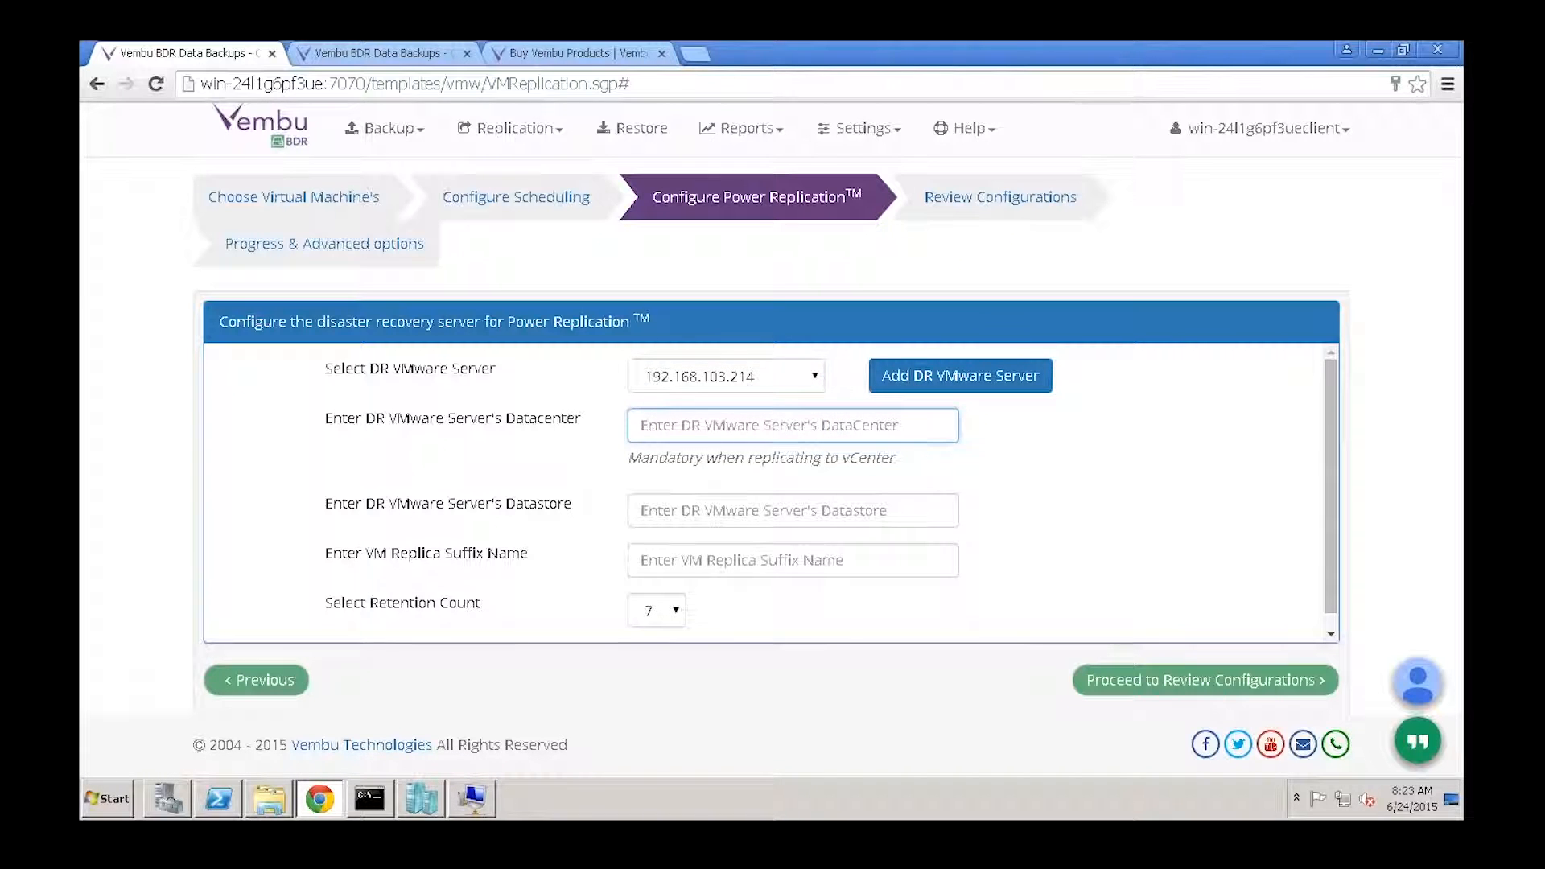
left_click(733, 522)
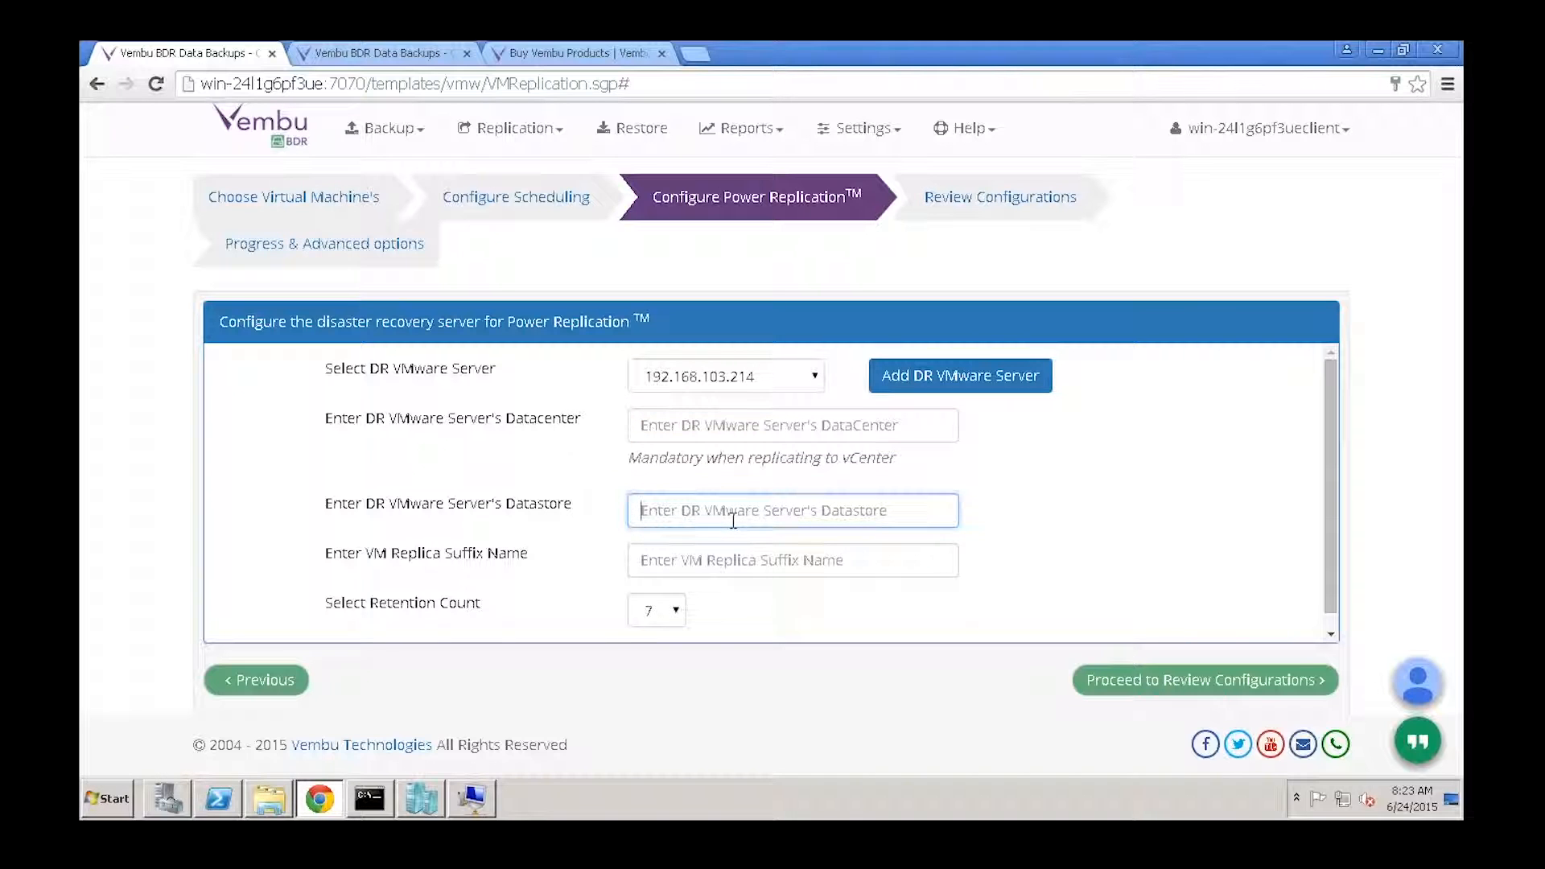
left_click(748, 566)
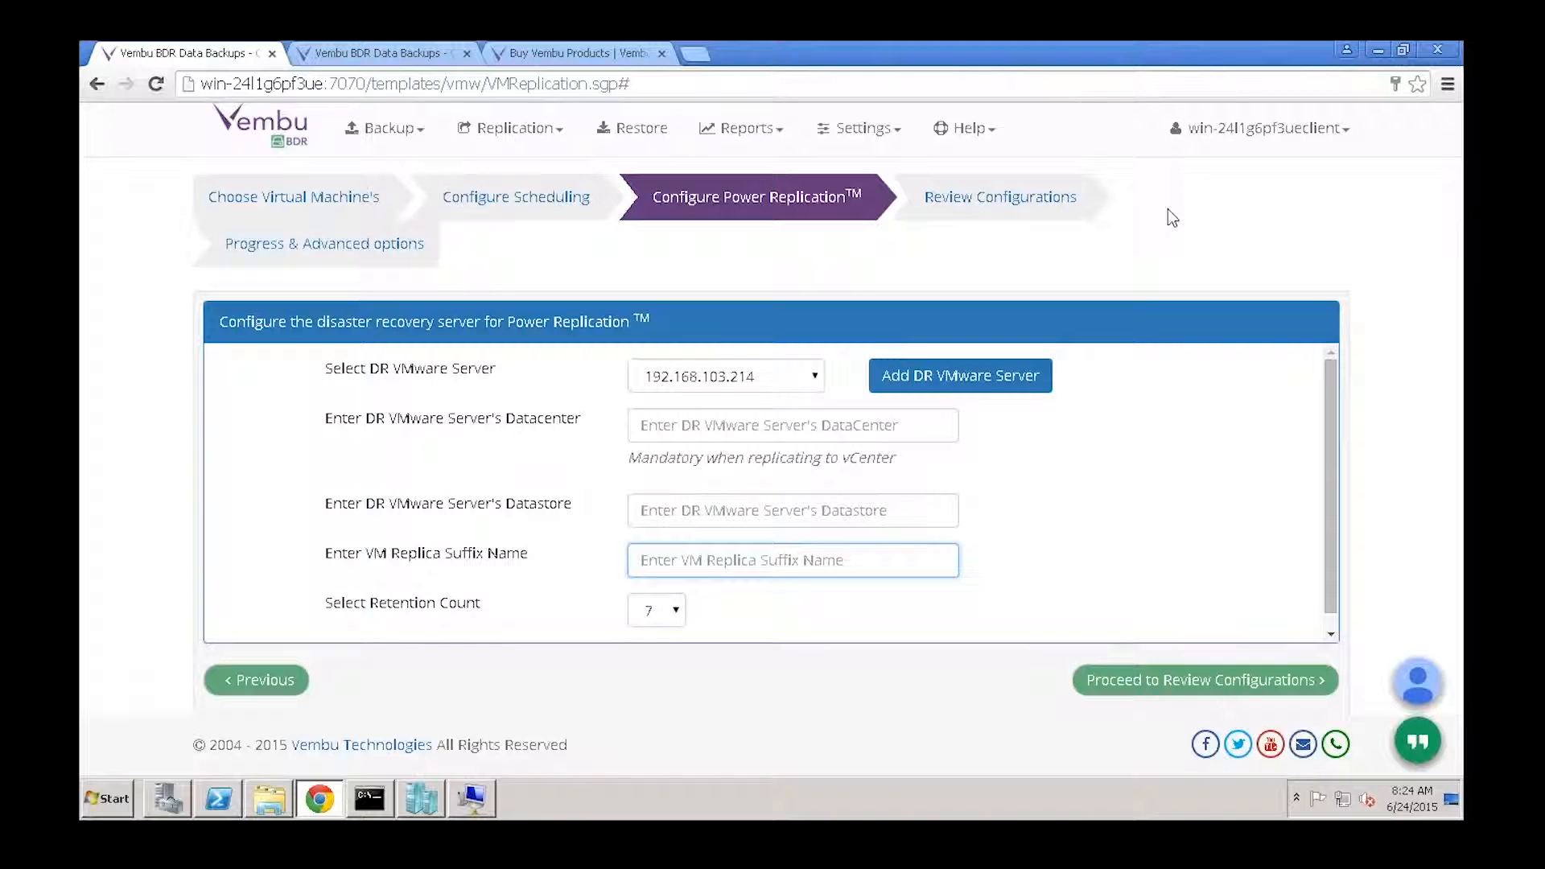
Switch to the backup server console, open the list of clients, and expand the backups of win-24l1g6pf3ueclient
key("ctrl+Tab")
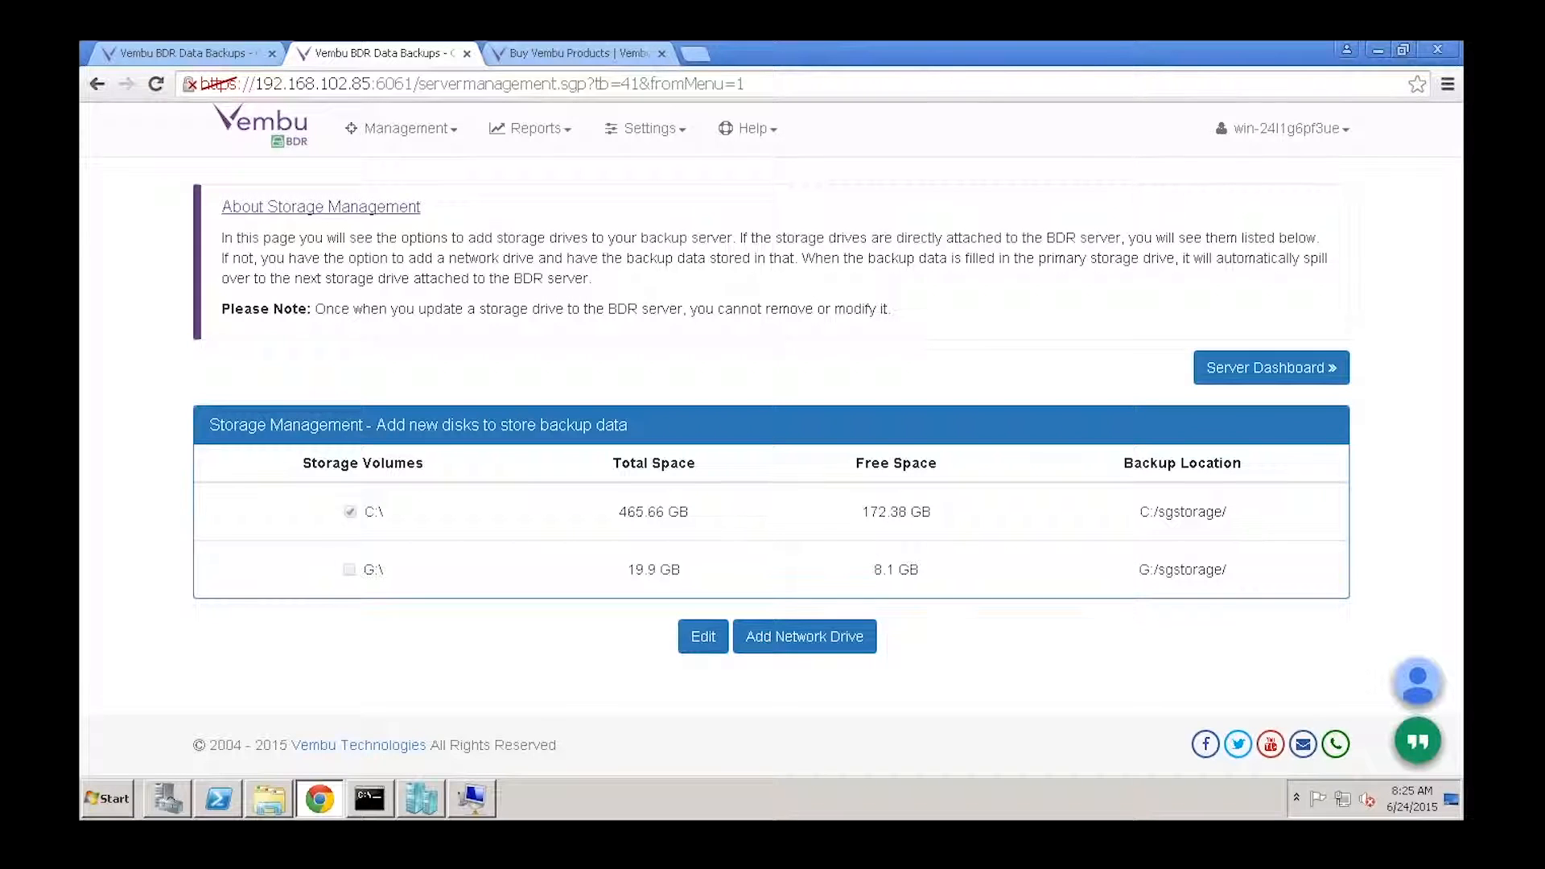
mouse_move(1101, 45)
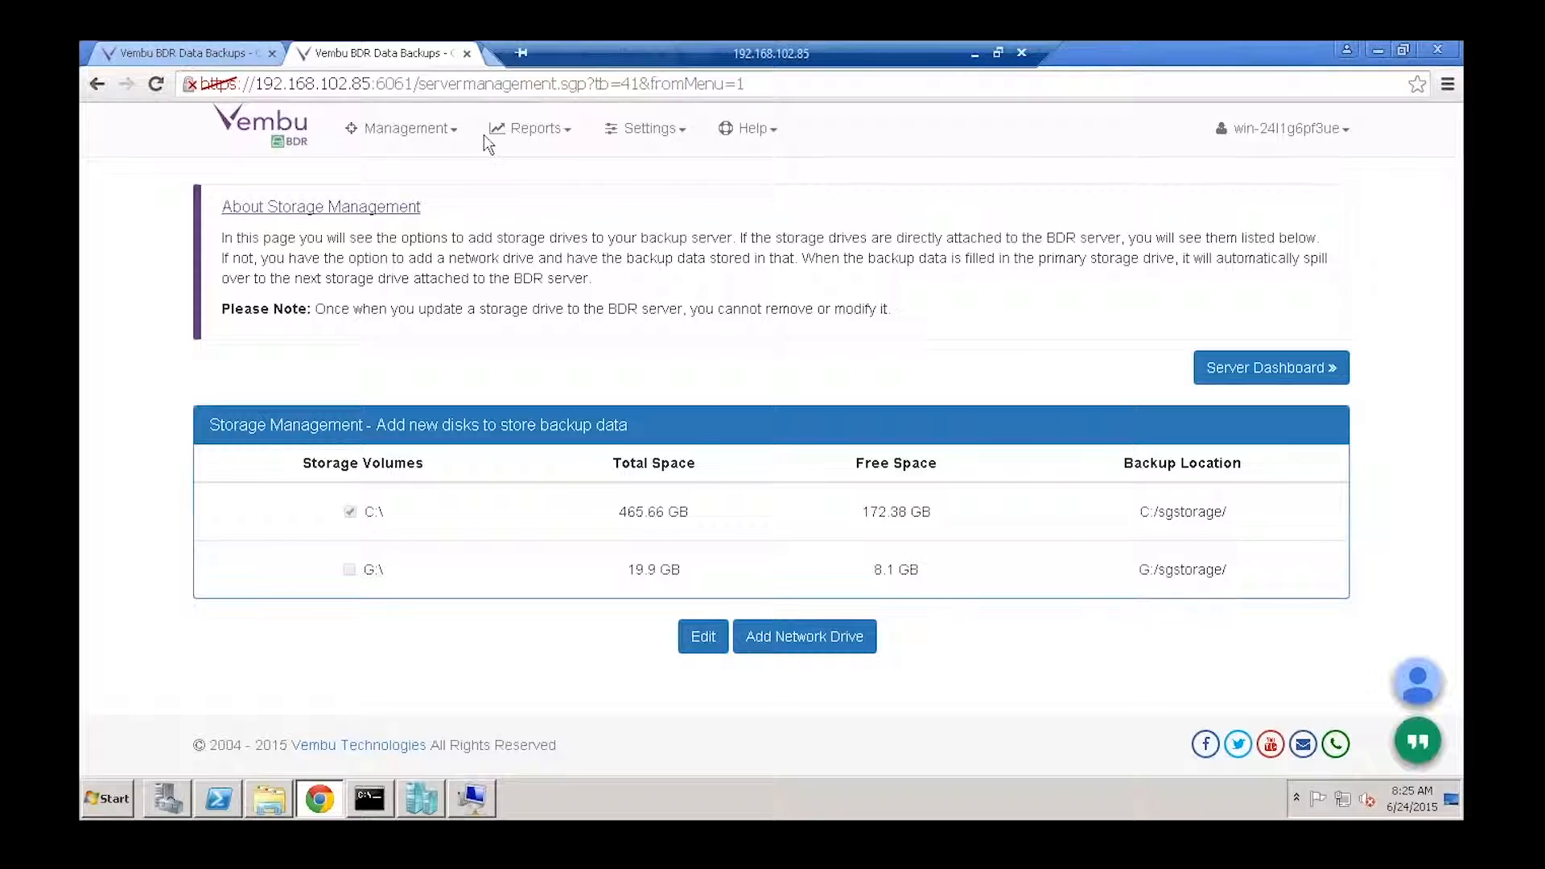
mouse_move(445, 138)
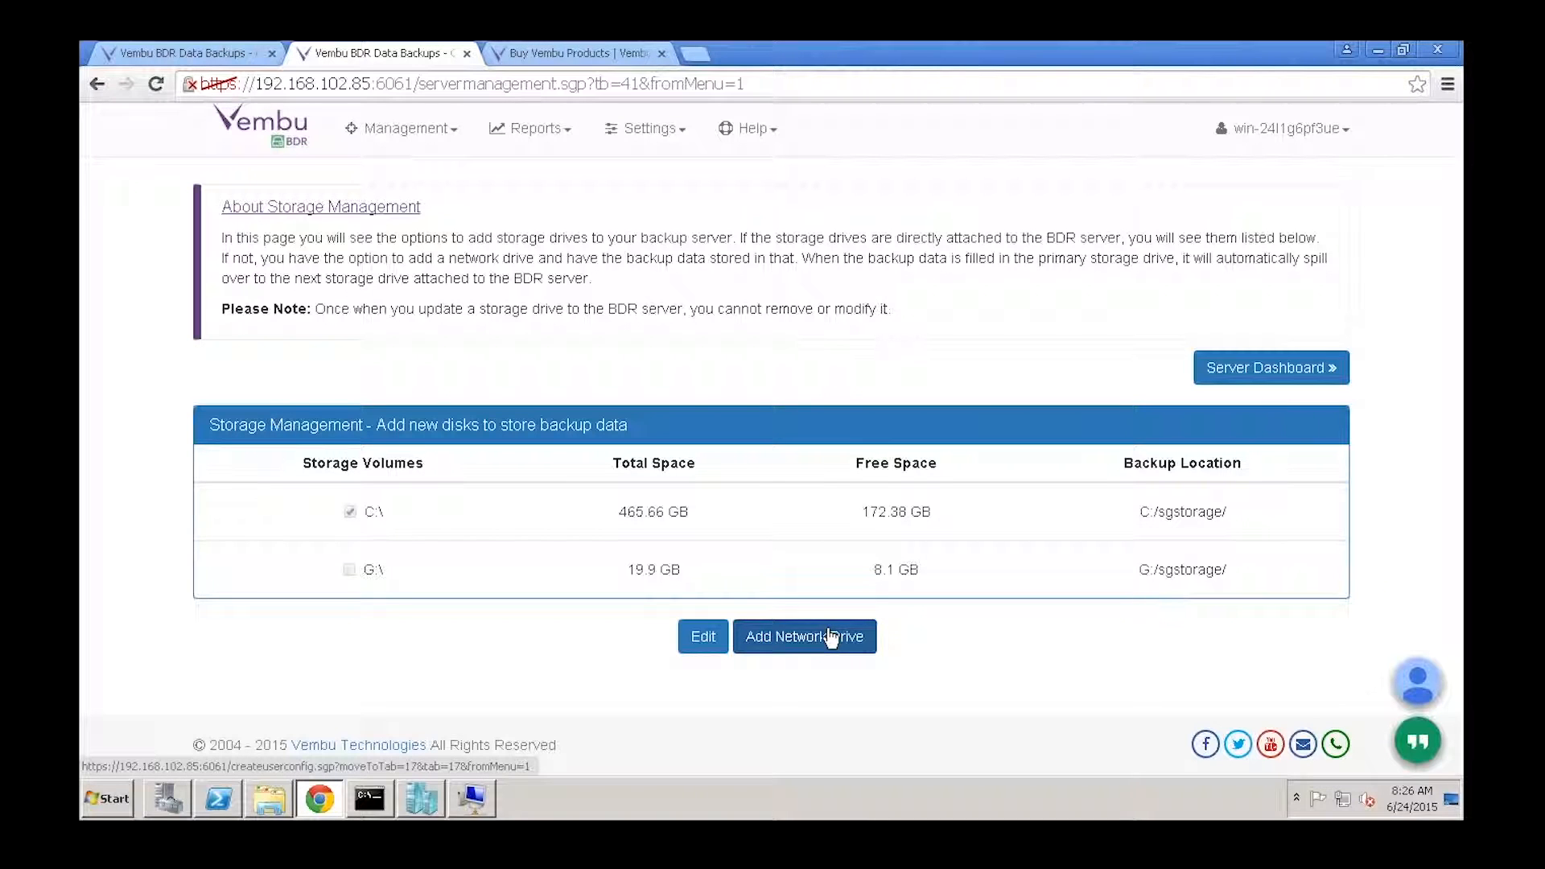
left_click(402, 129)
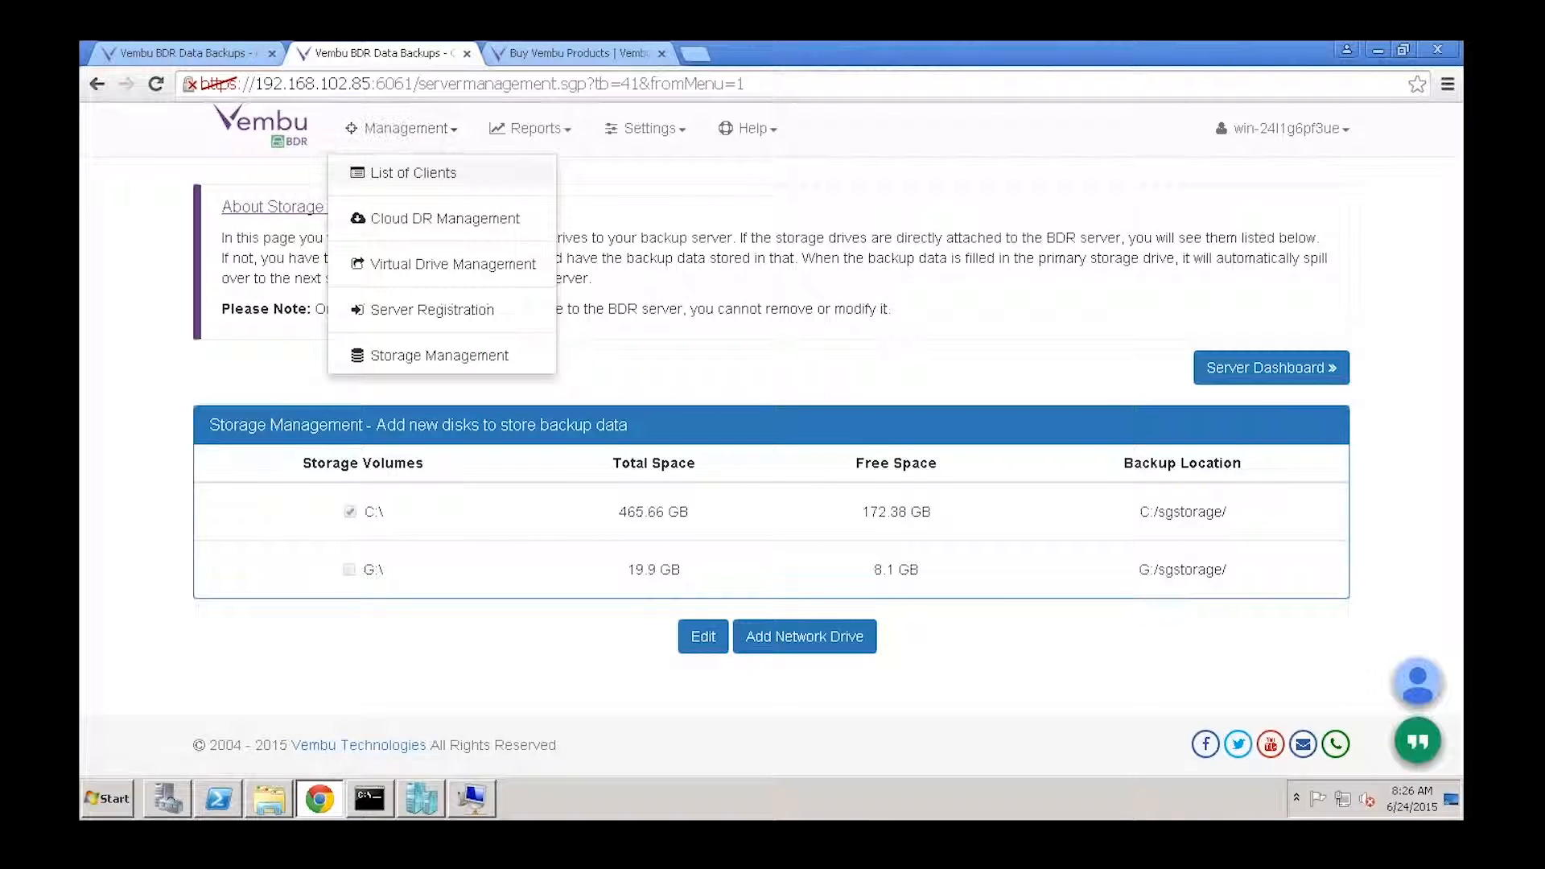
left_click(413, 173)
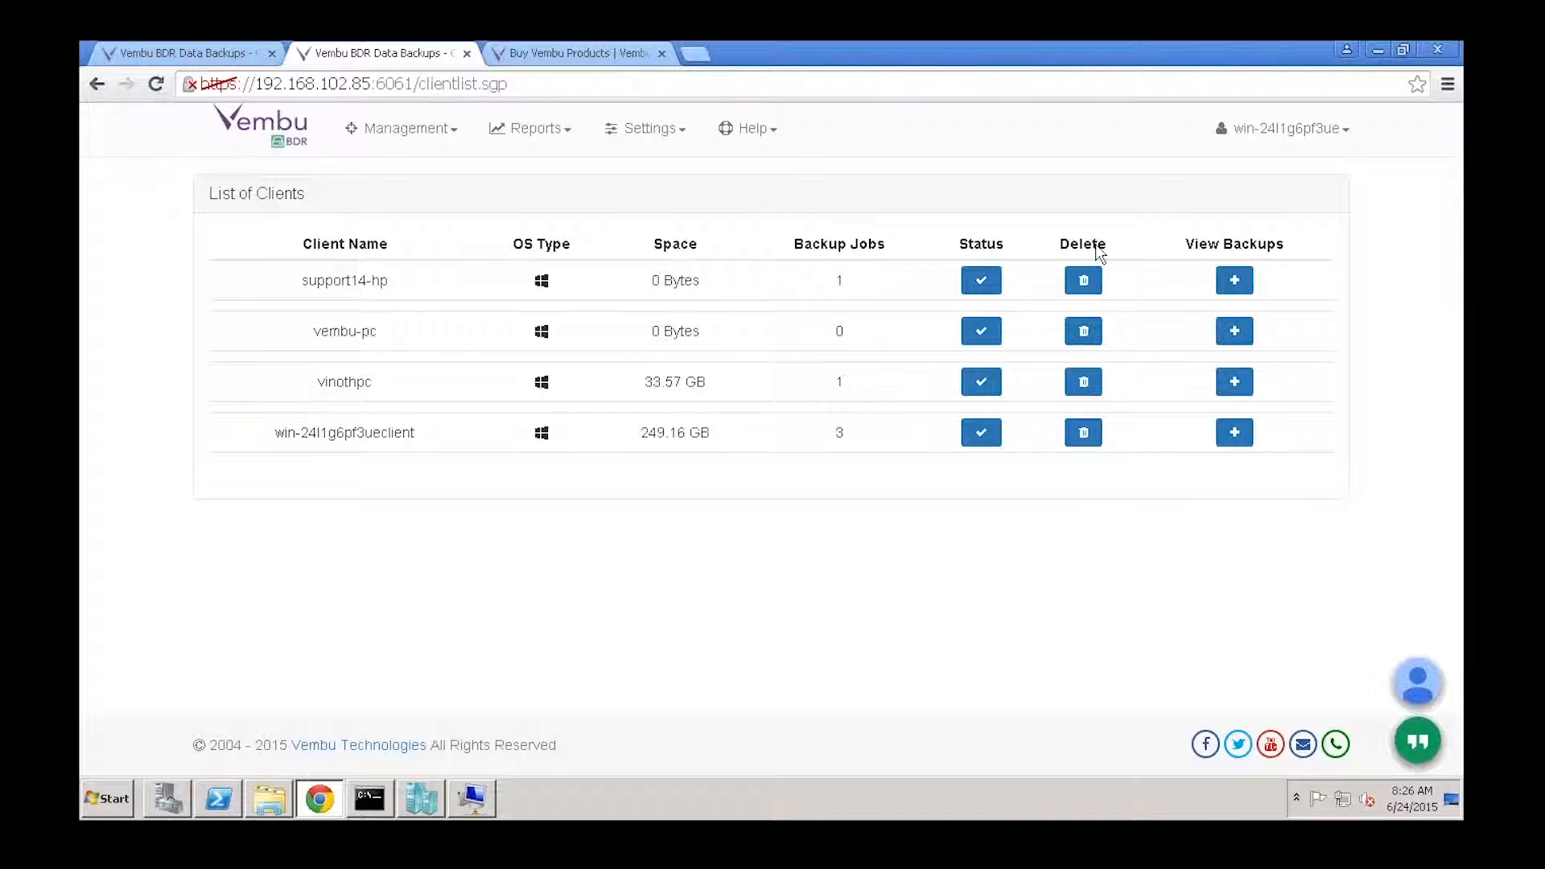
left_click(1235, 436)
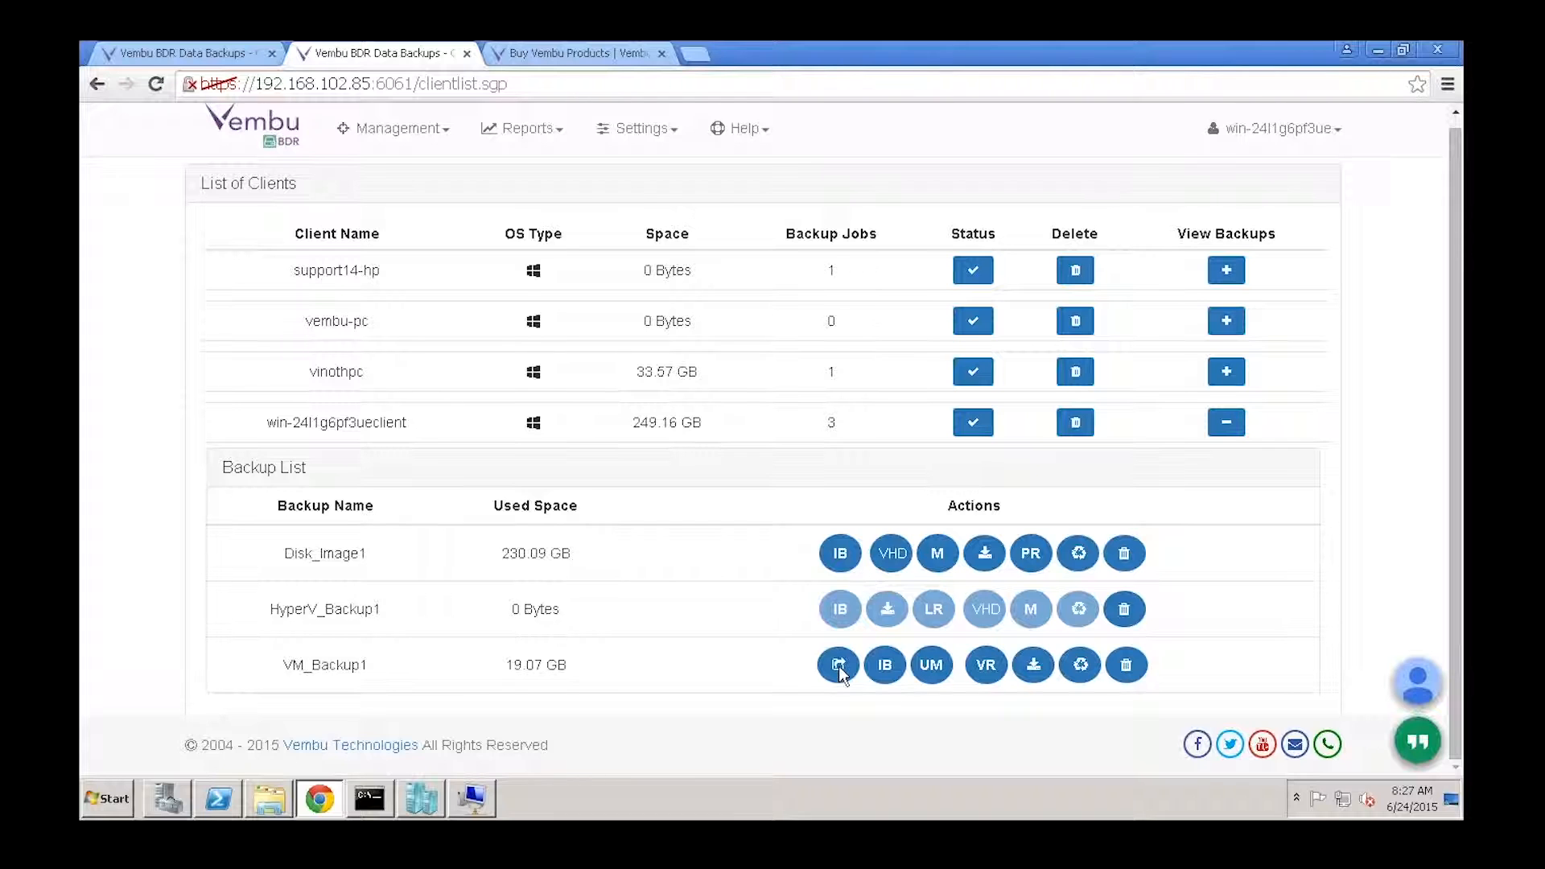
Start an Instant Boot of Disk_Image1 from the Fri 12 Jun 2015 22:00:00 version with Disk0, and proceed to software selection
left_click(840, 553)
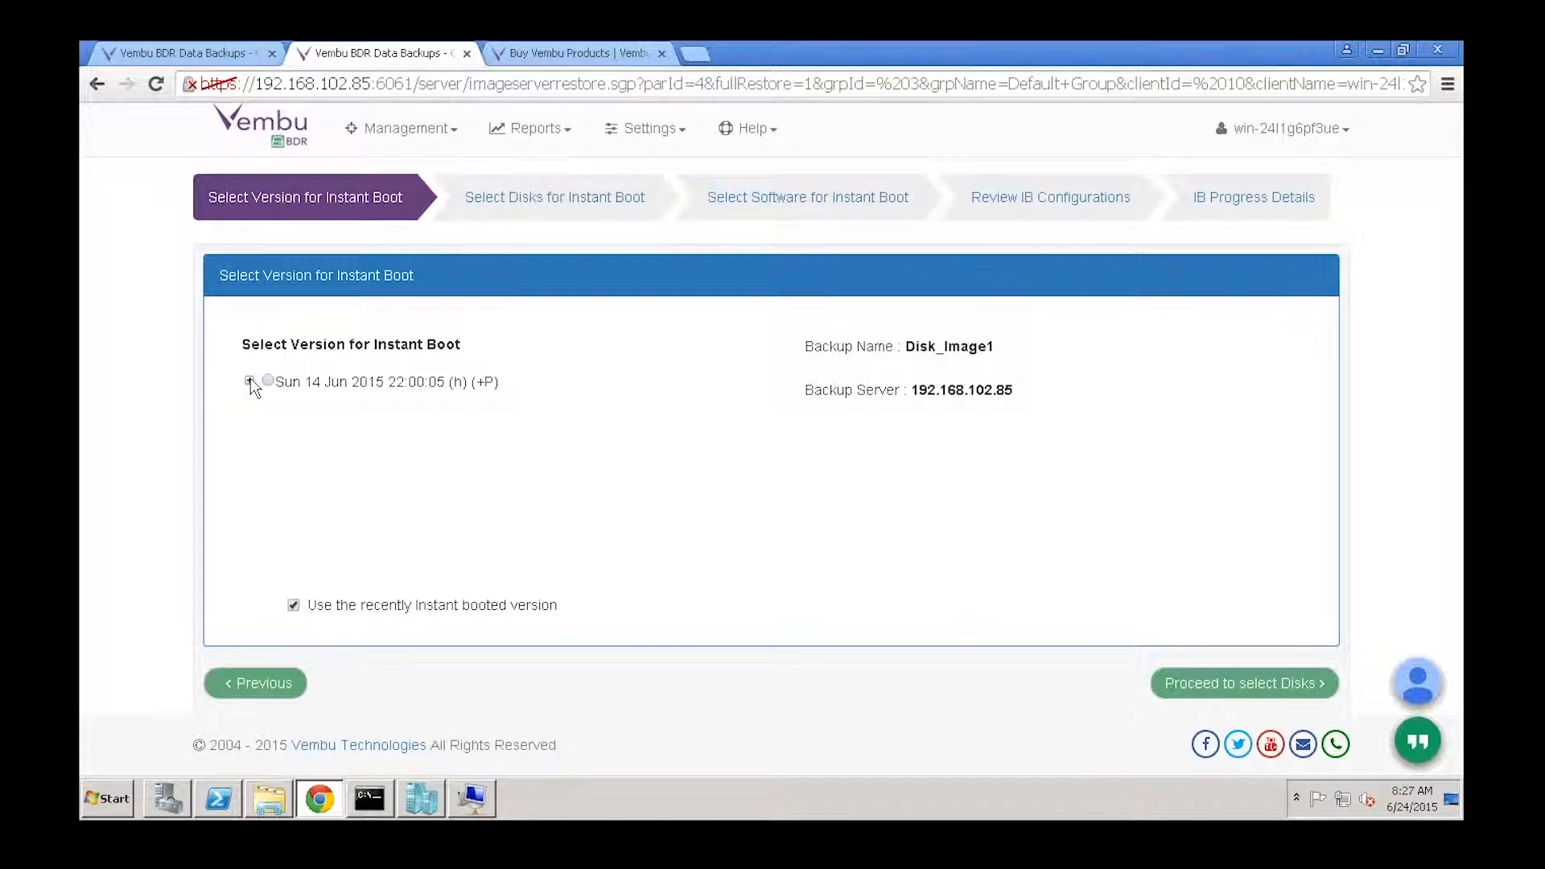
left_click(250, 381)
left_click(269, 437)
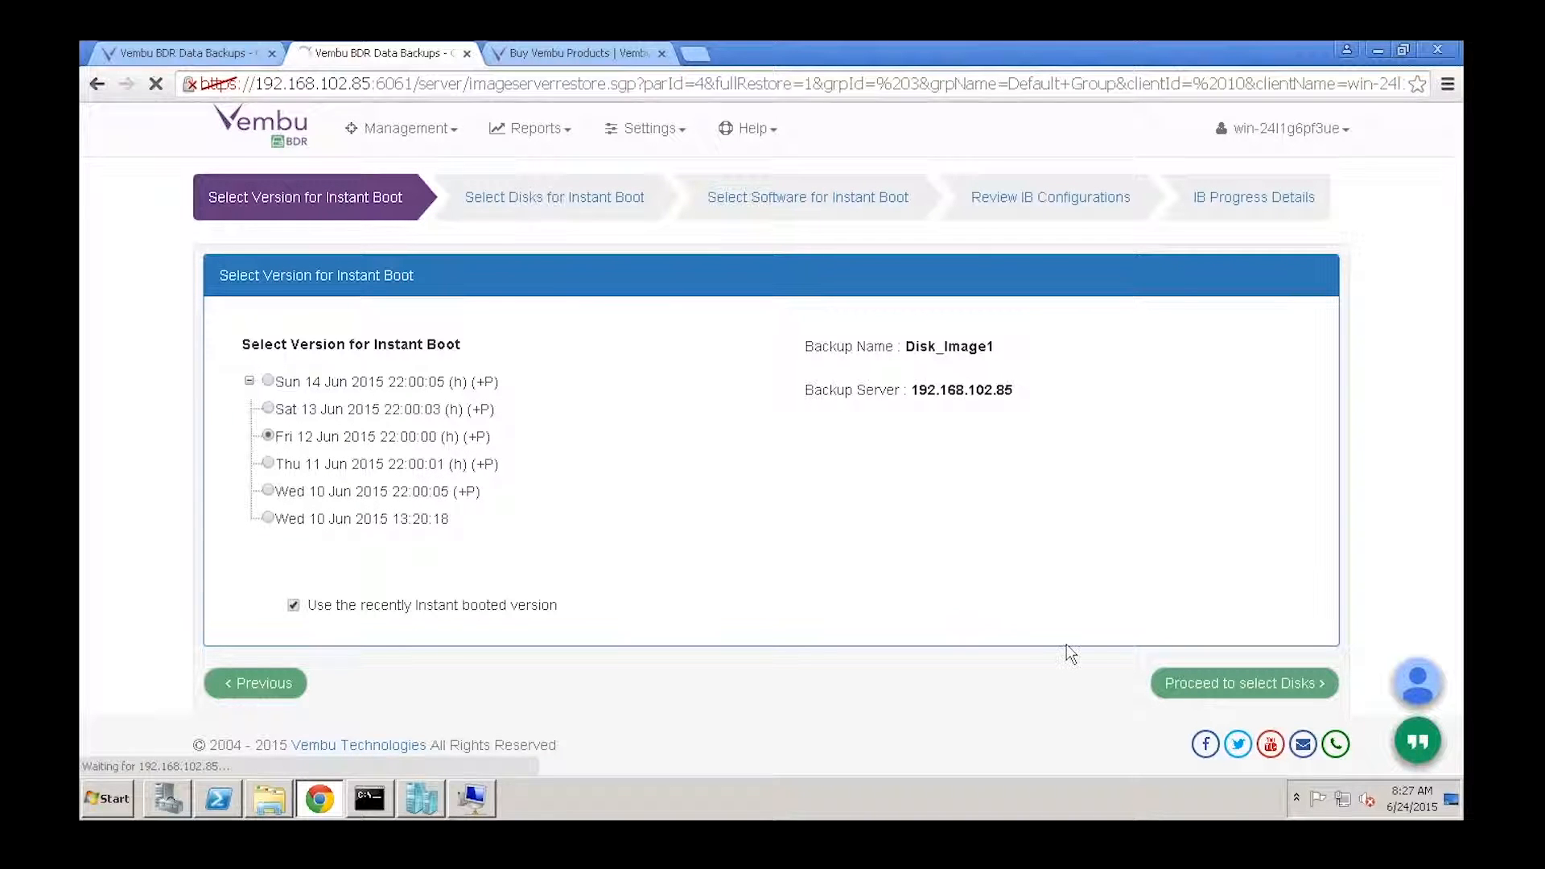
left_click(1235, 691)
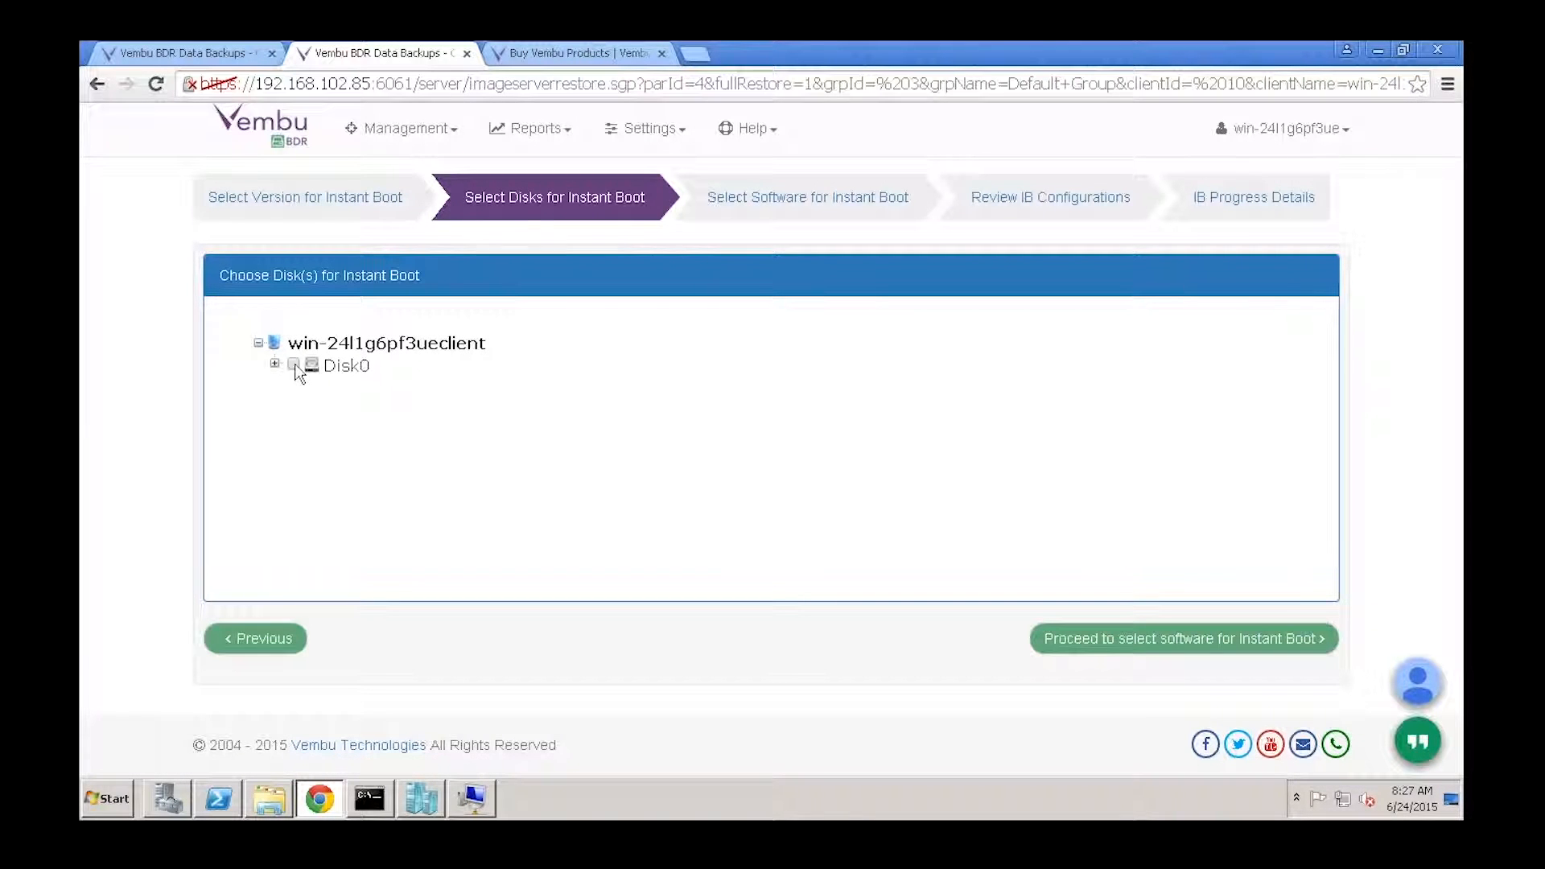
left_click(1200, 641)
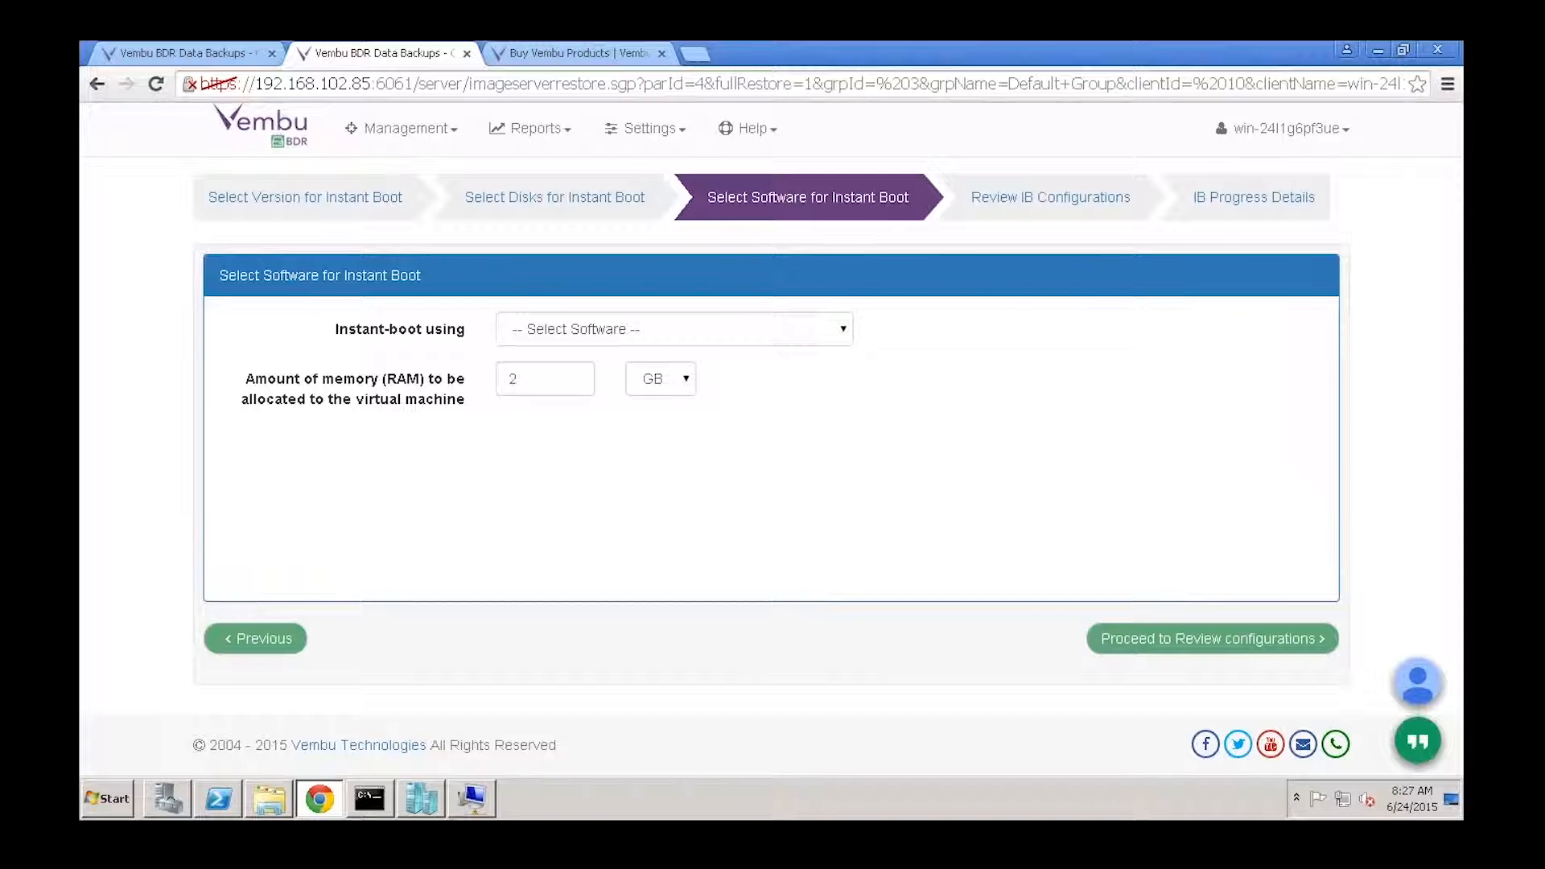
Set the Instant Boot to use Hyper-V with 2 GB of memory, and run it after the configuration review
left_click(573, 331)
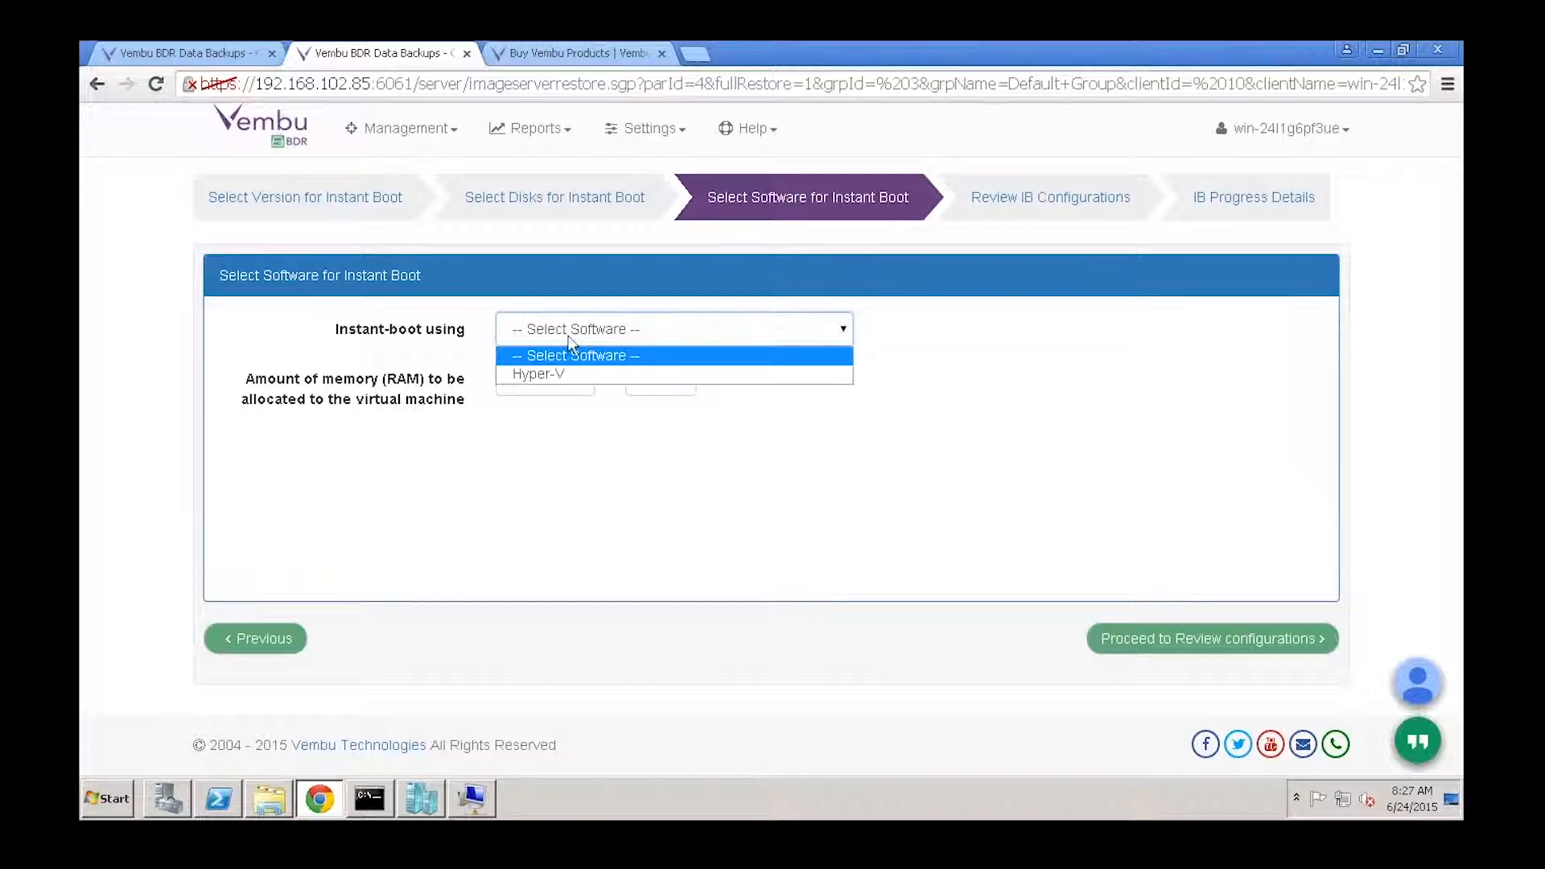
left_click(577, 371)
left_click(554, 383)
key("BackSpace")
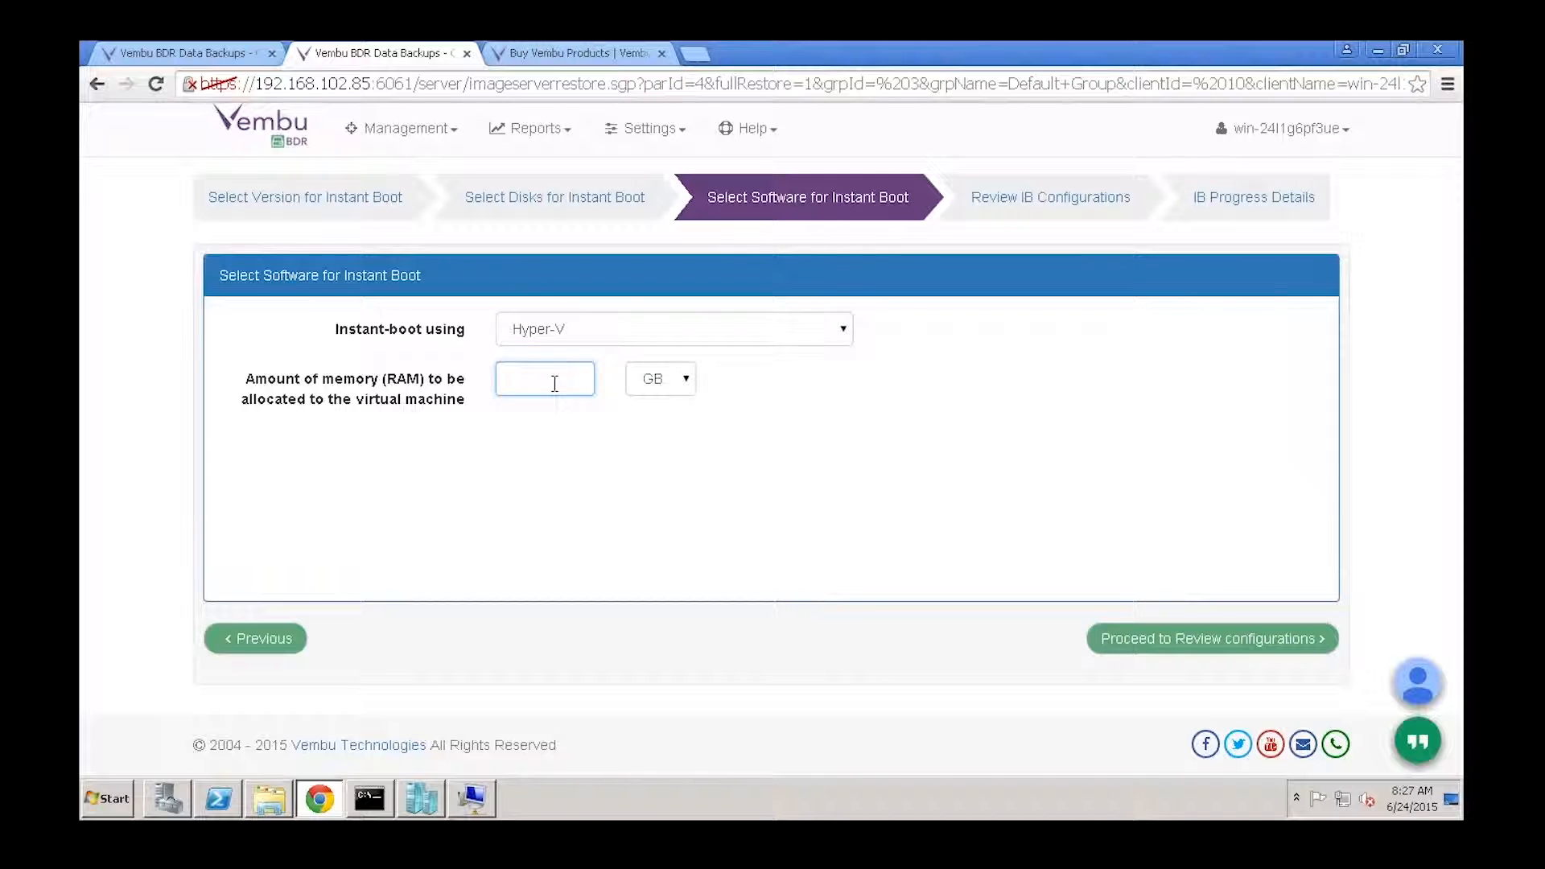
type("2")
left_click(1209, 649)
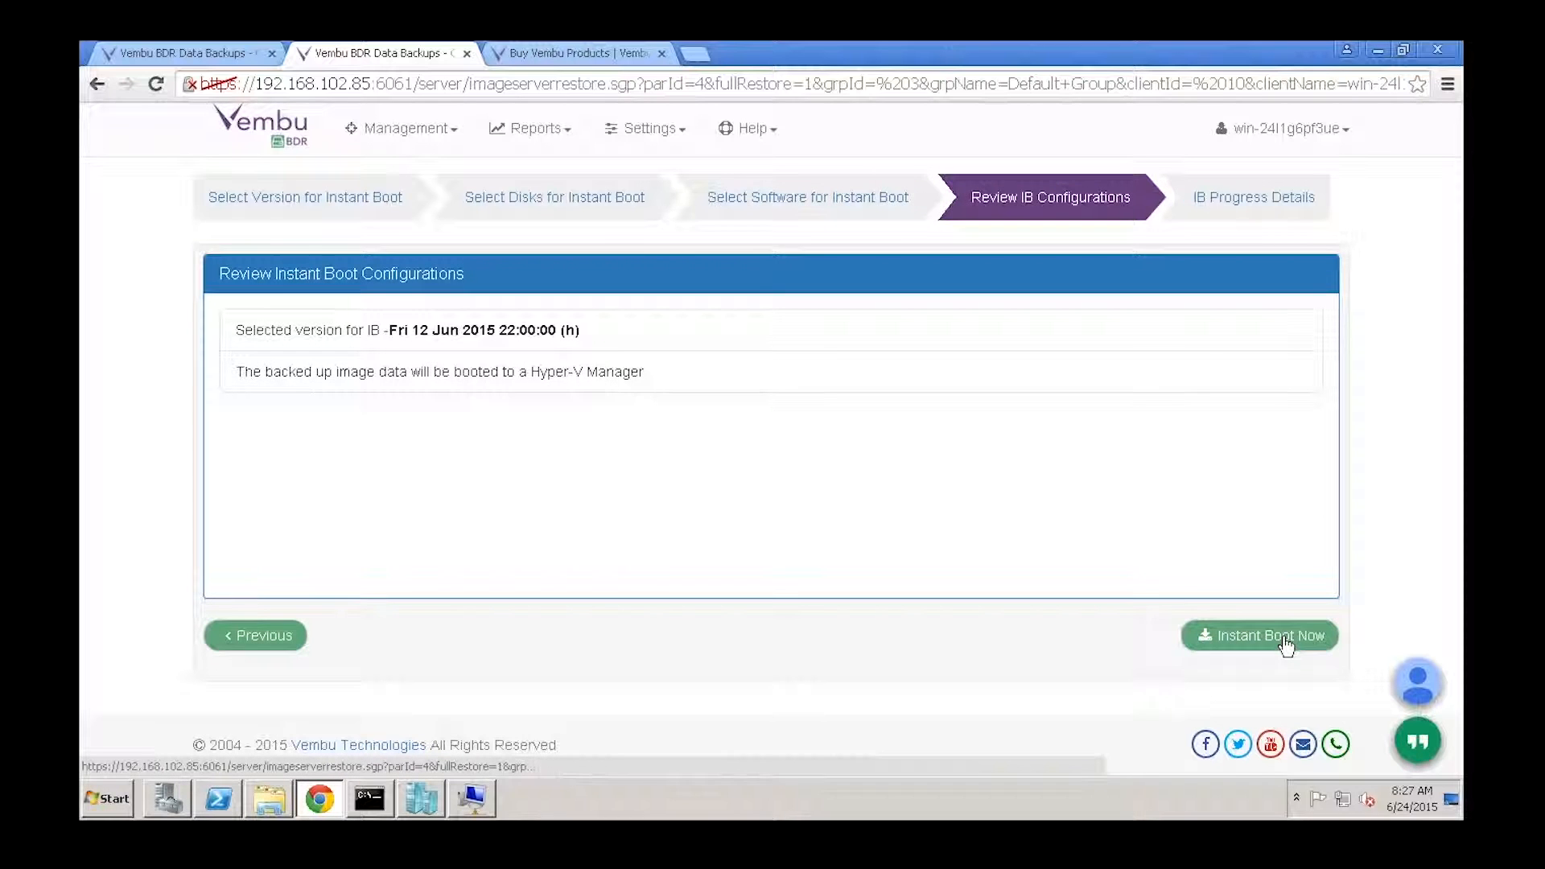
left_click(1286, 642)
key("Return")
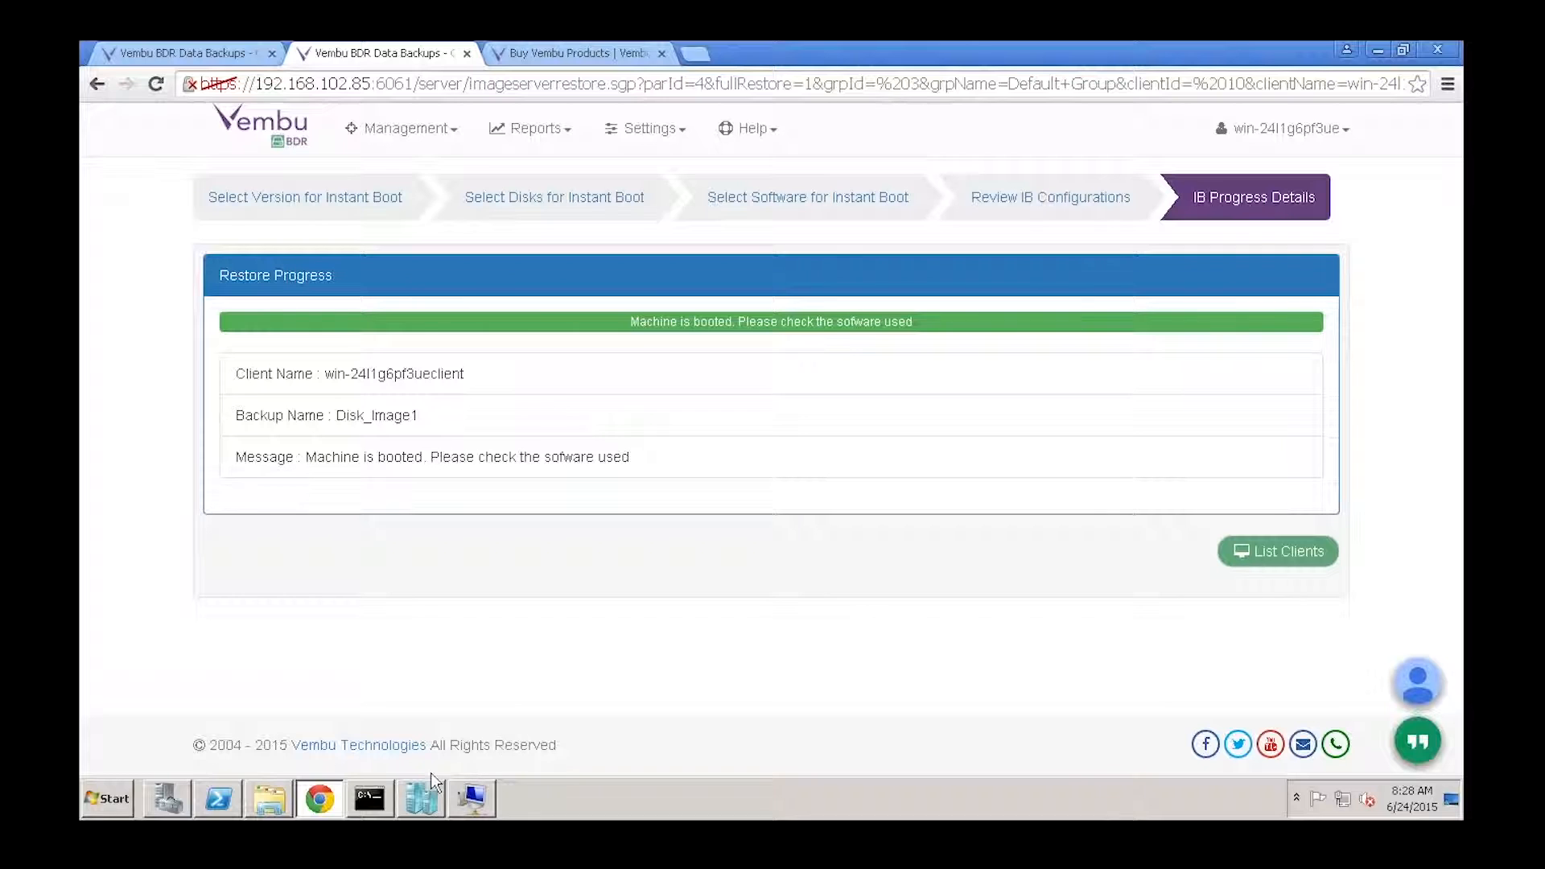
Switch to Hyper-V Manager and connect to the booted virtual machine Disk_Image1_24_06_2015_08_28
left_click(421, 799)
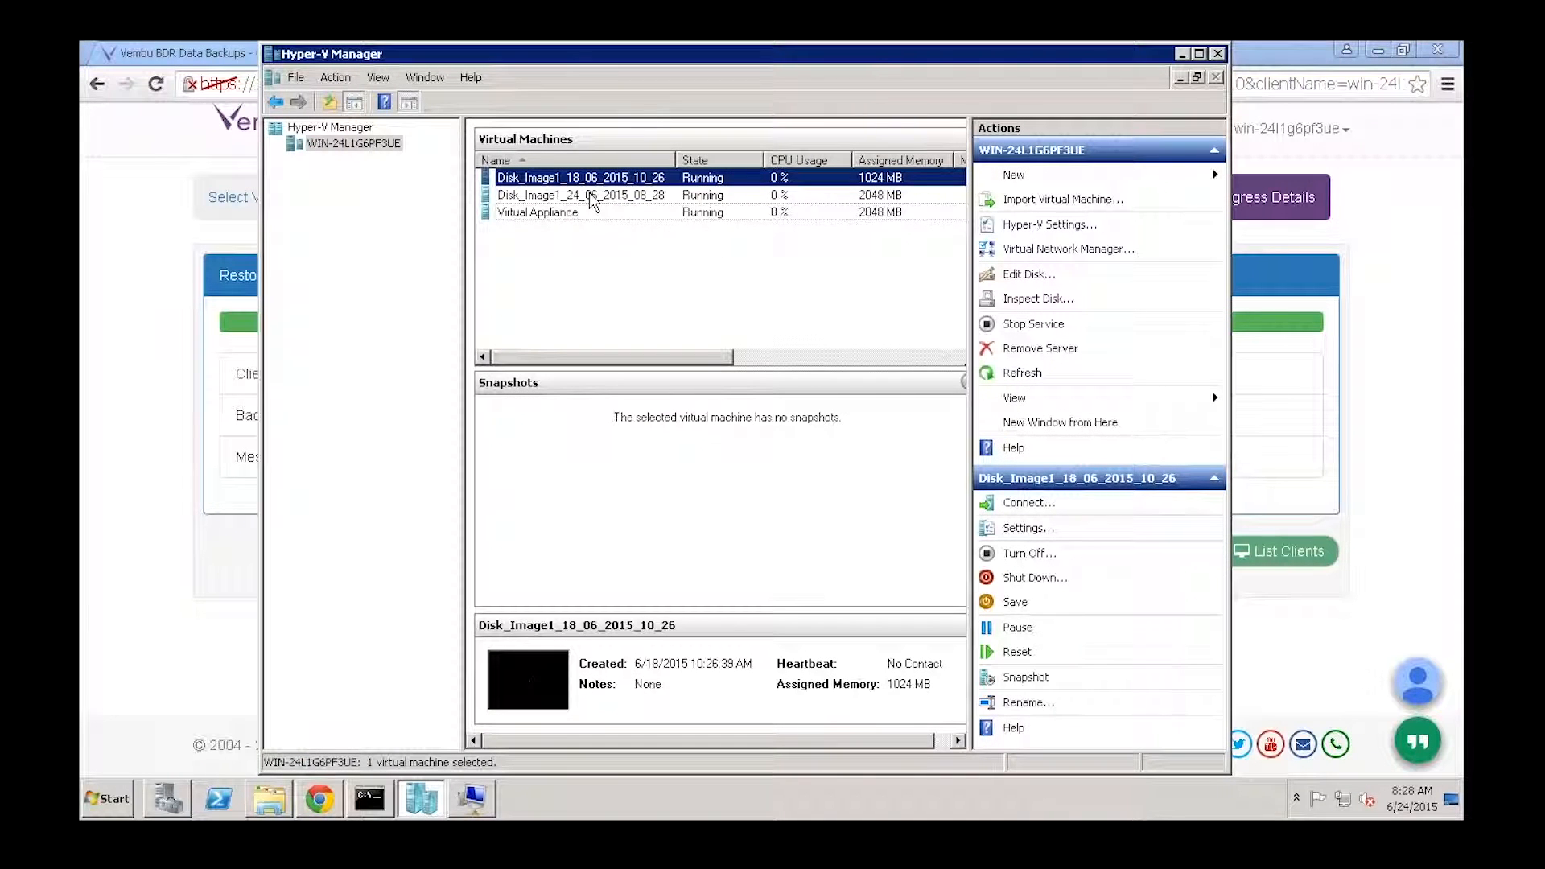
left_click(615, 195)
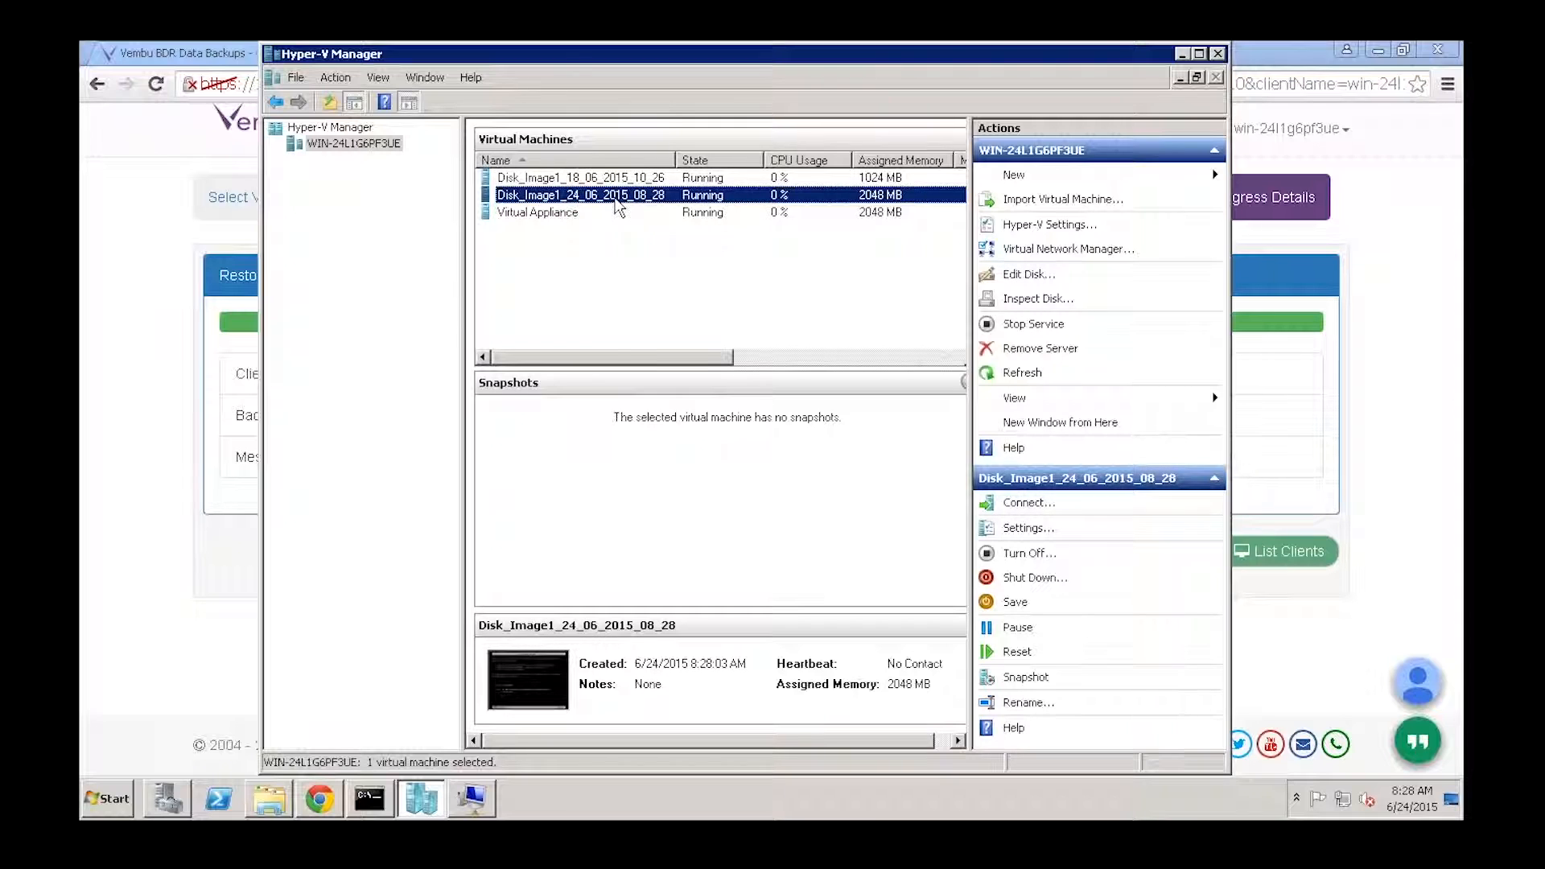
right_click(616, 205)
left_click(652, 209)
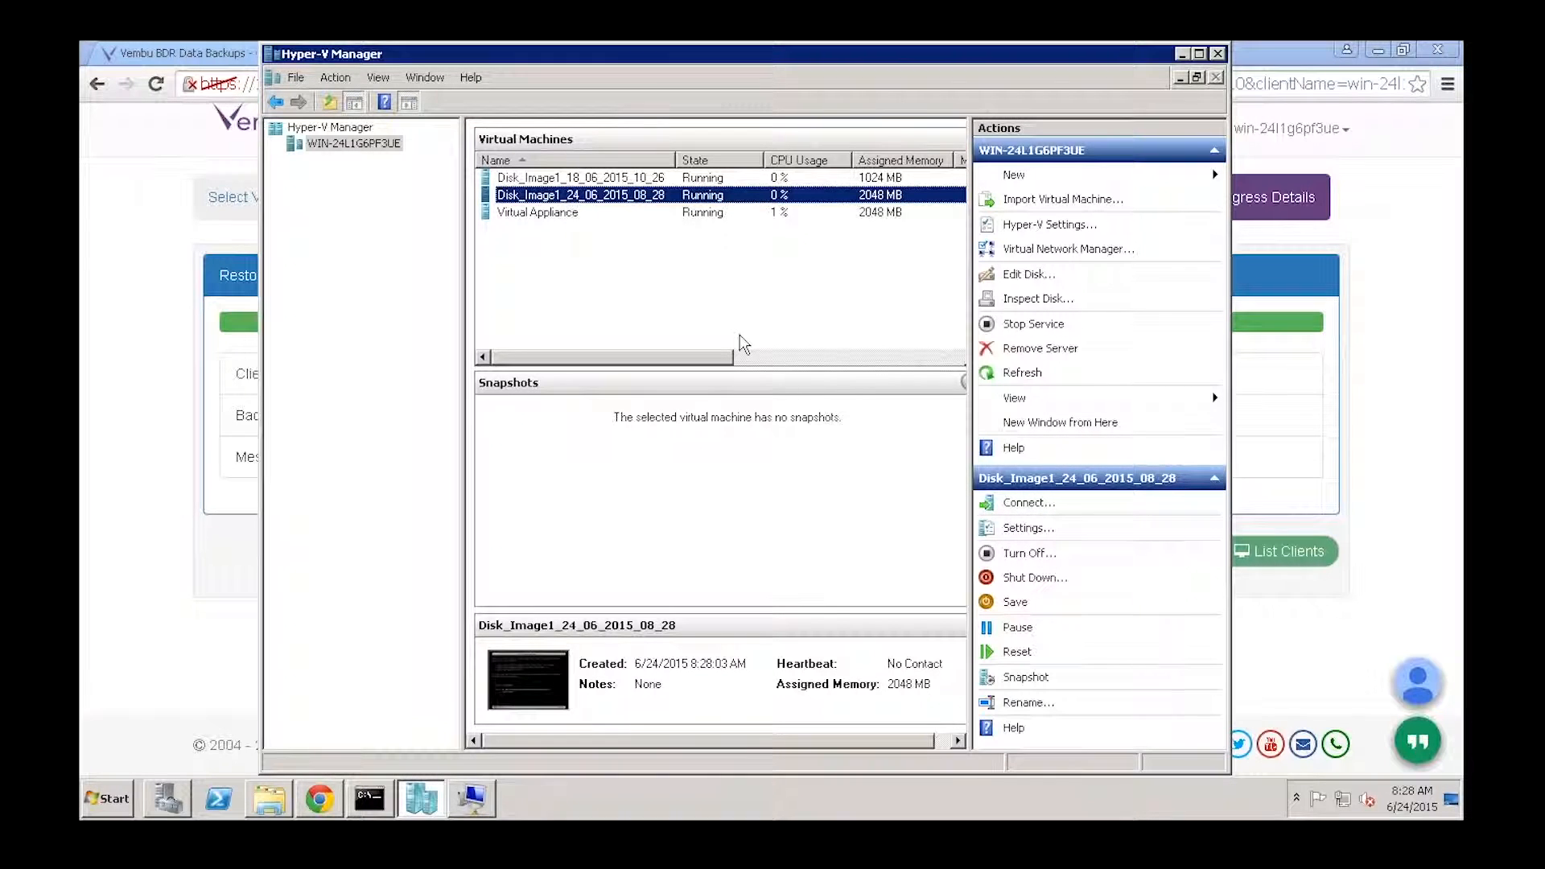
Return to Chrome and browse the Try page of the Vembu website down to the Recovery CD and recovery tool downloads
left_click(185, 613)
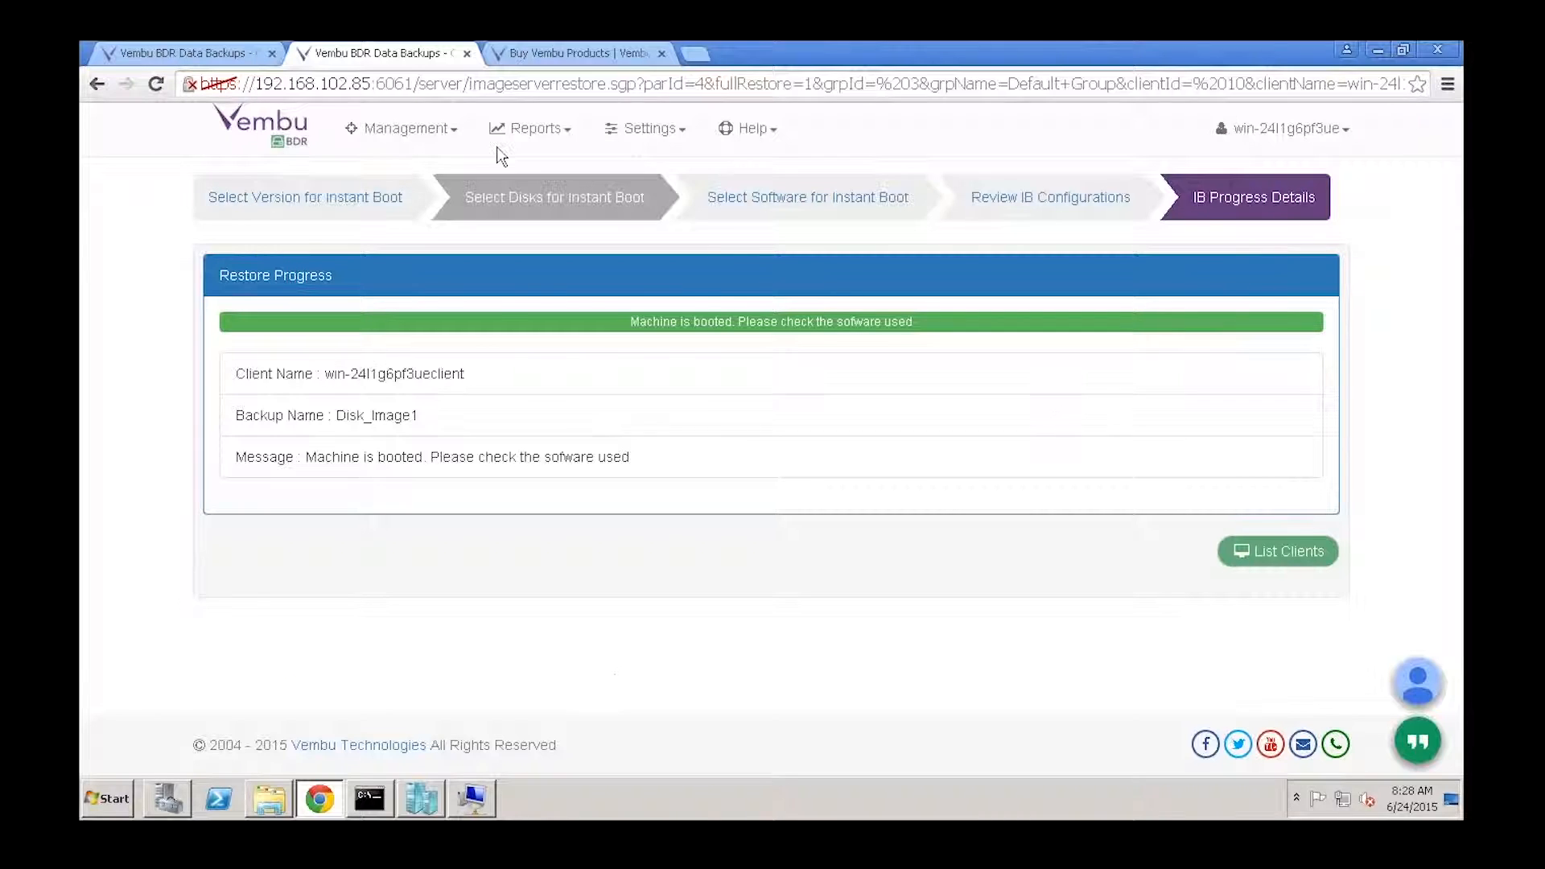
left_click(557, 53)
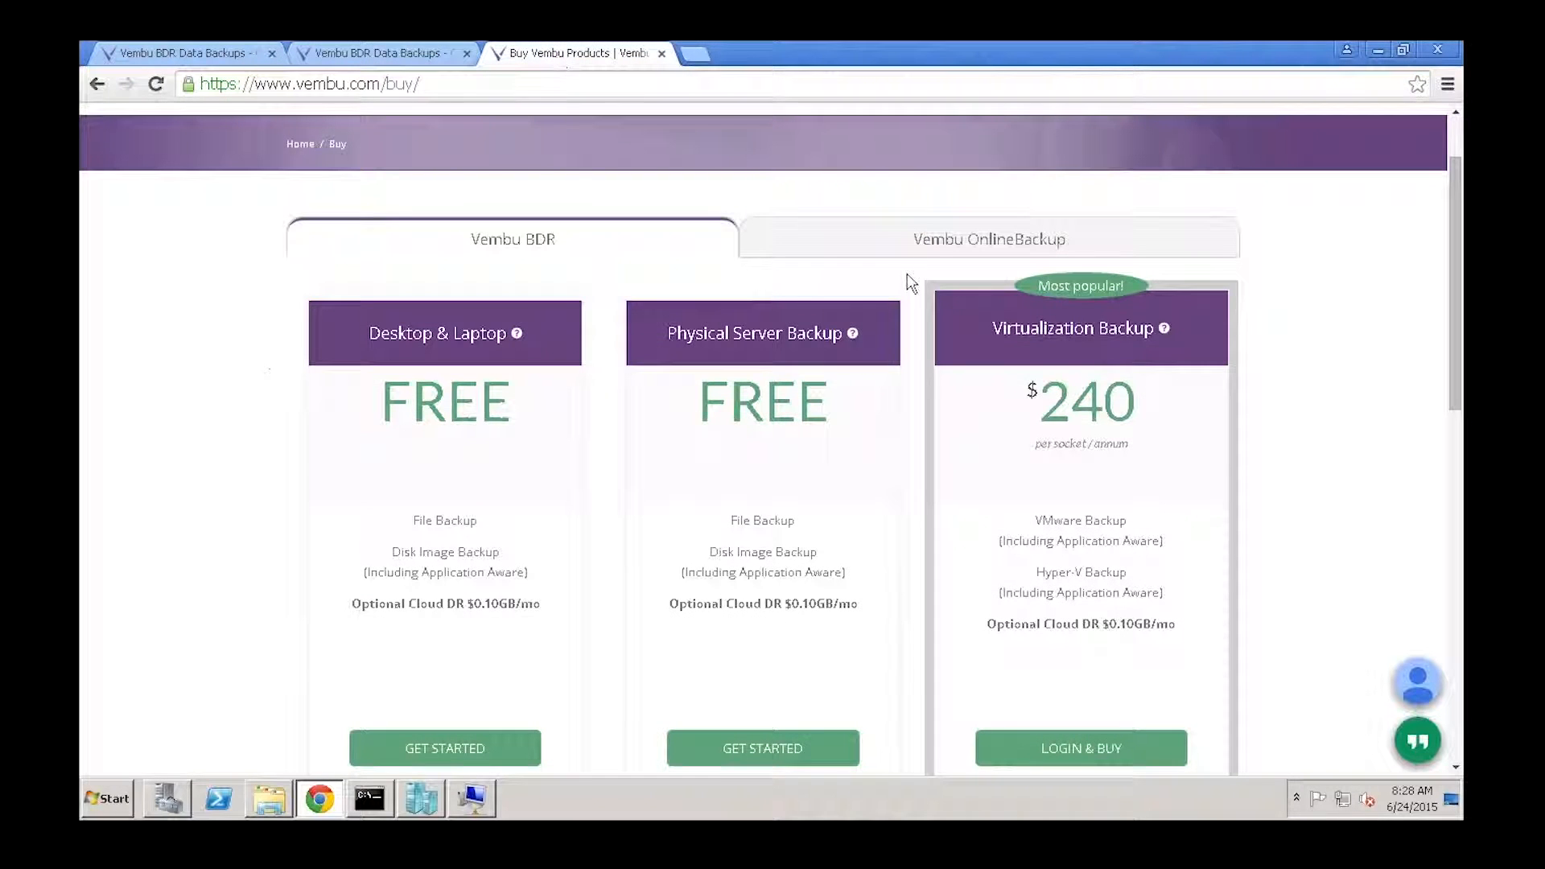
scroll(910, 282, "up", 2)
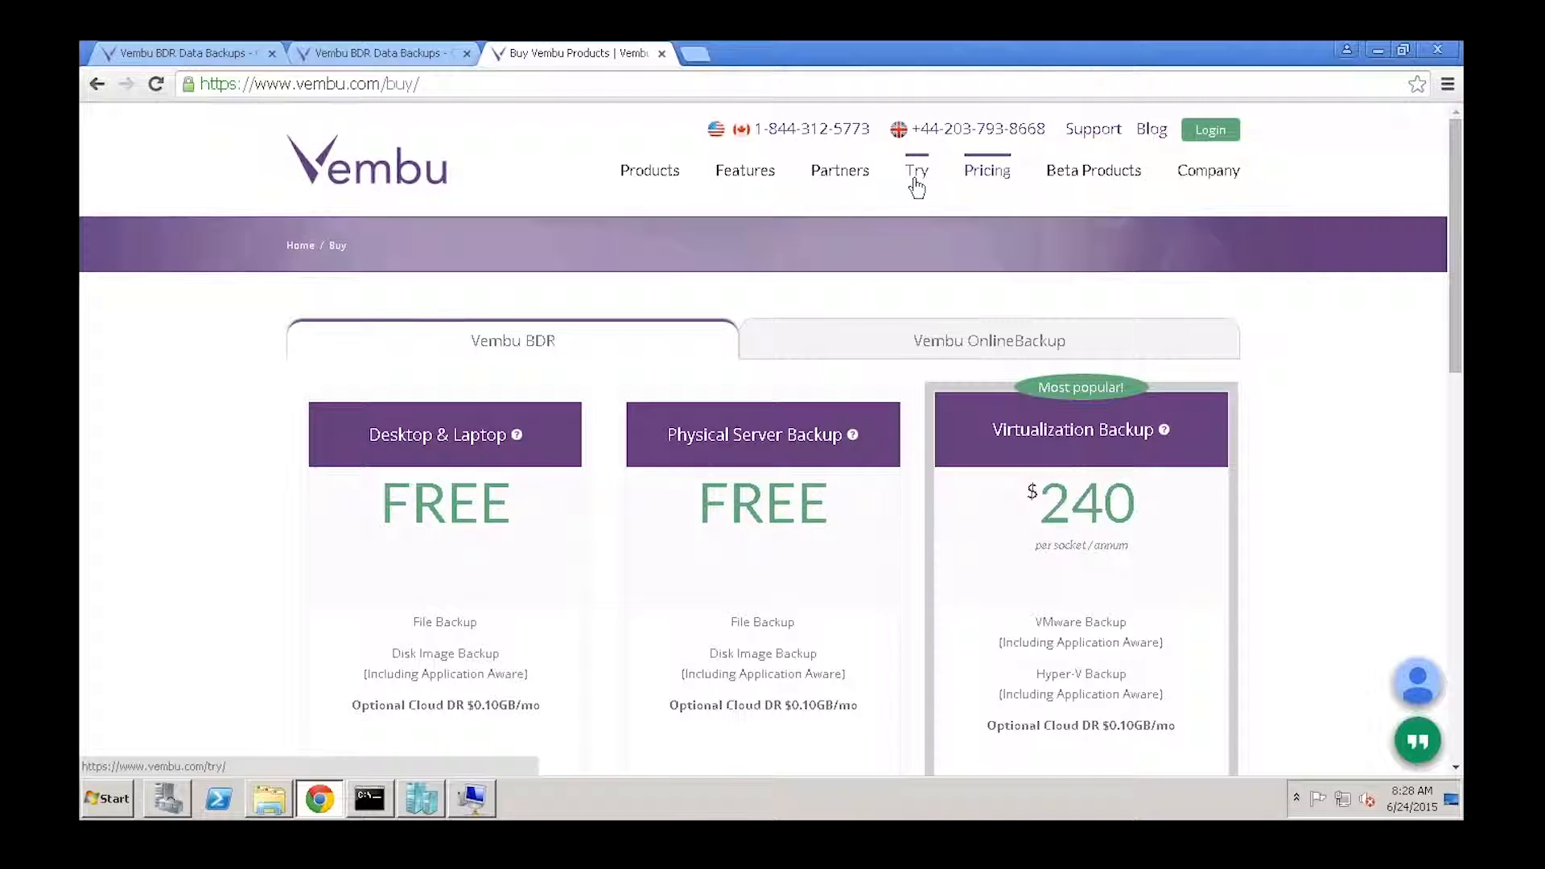
left_click(917, 181)
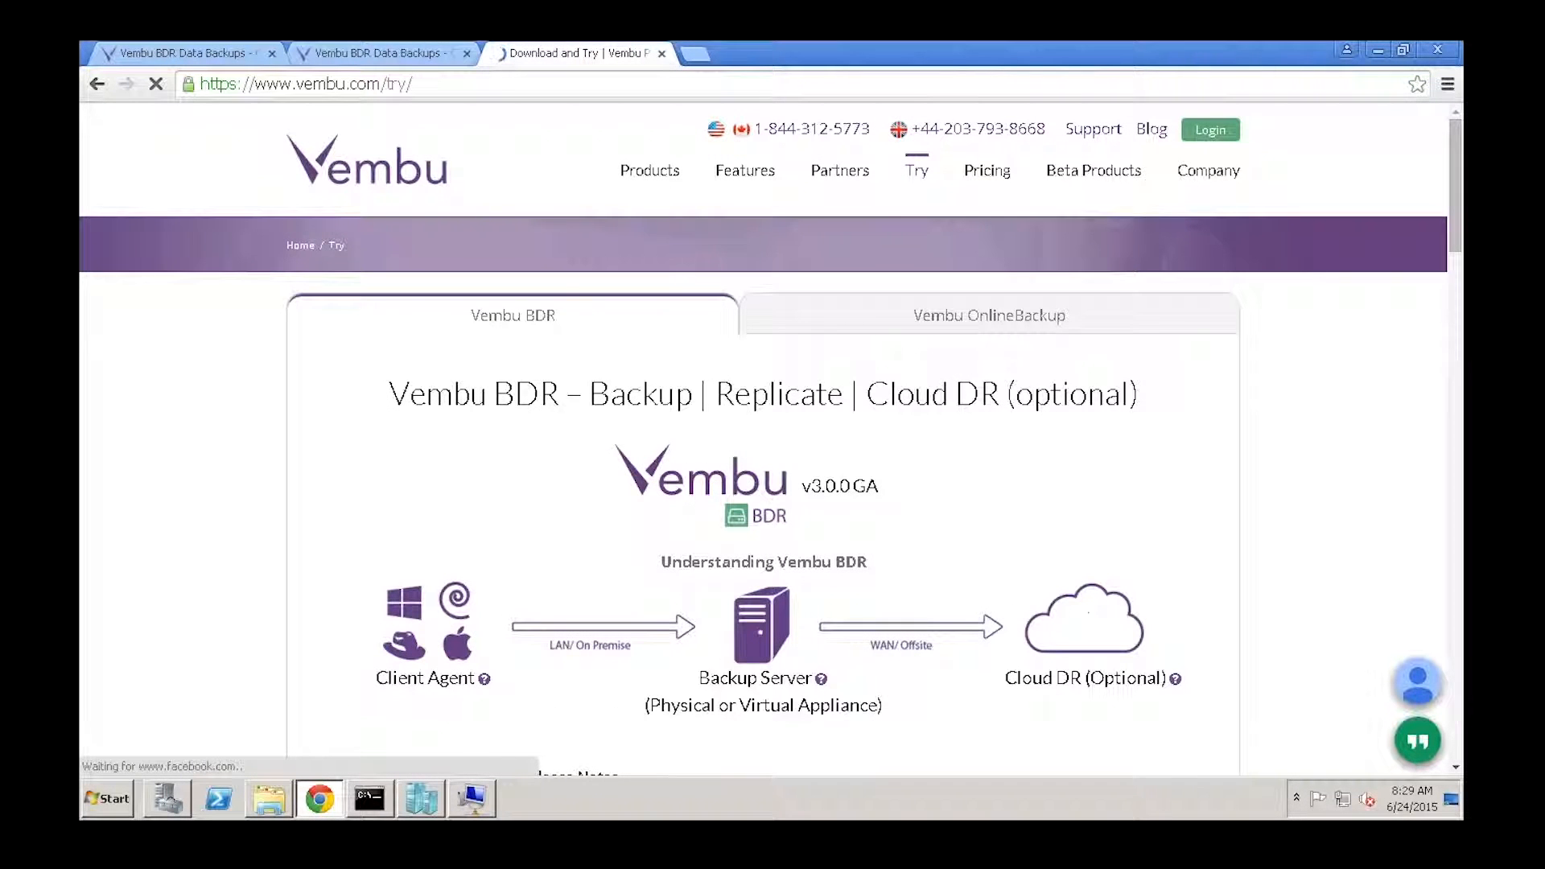
scroll(935, 357, "down", 18)
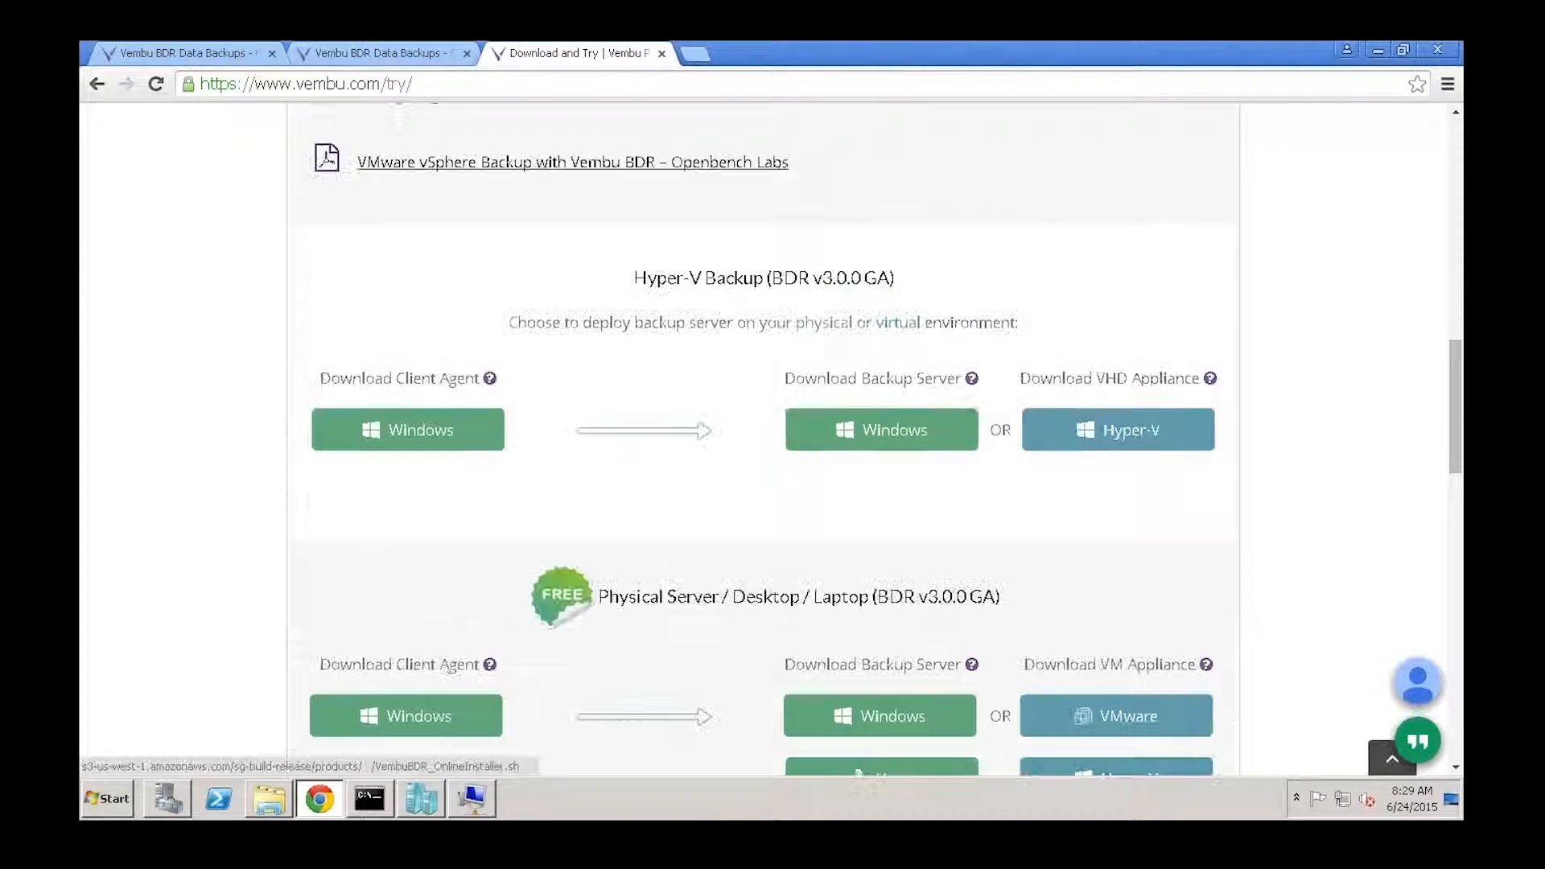
scroll(883, 593, "down", 5)
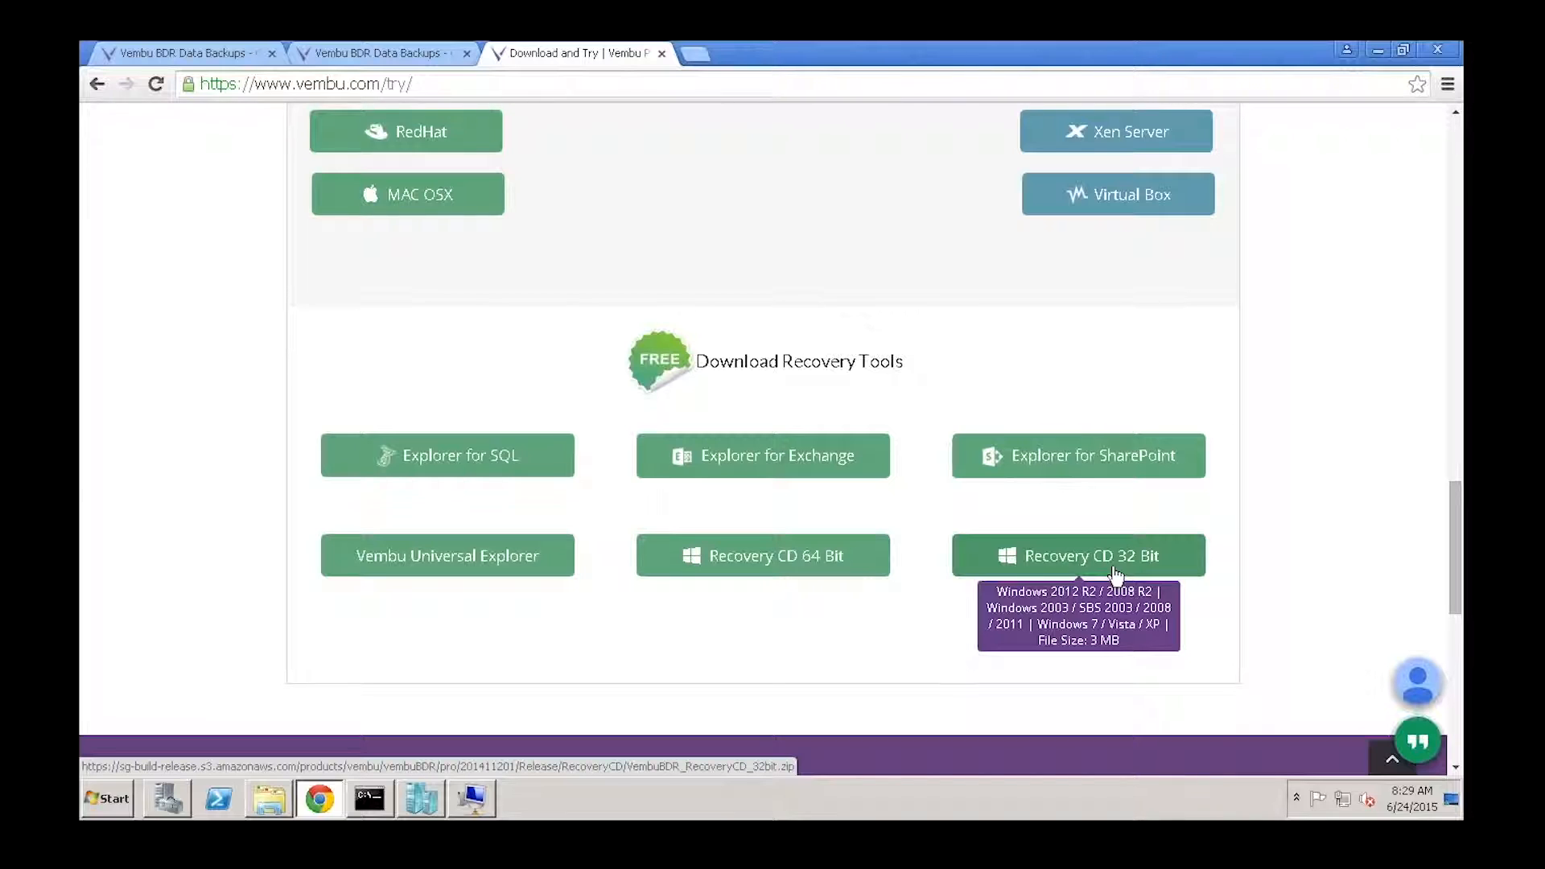
Return to the backup server console and expand the backups of win-24l1g6pf3ueclient in the list of clients
left_click(402, 55)
left_click(401, 129)
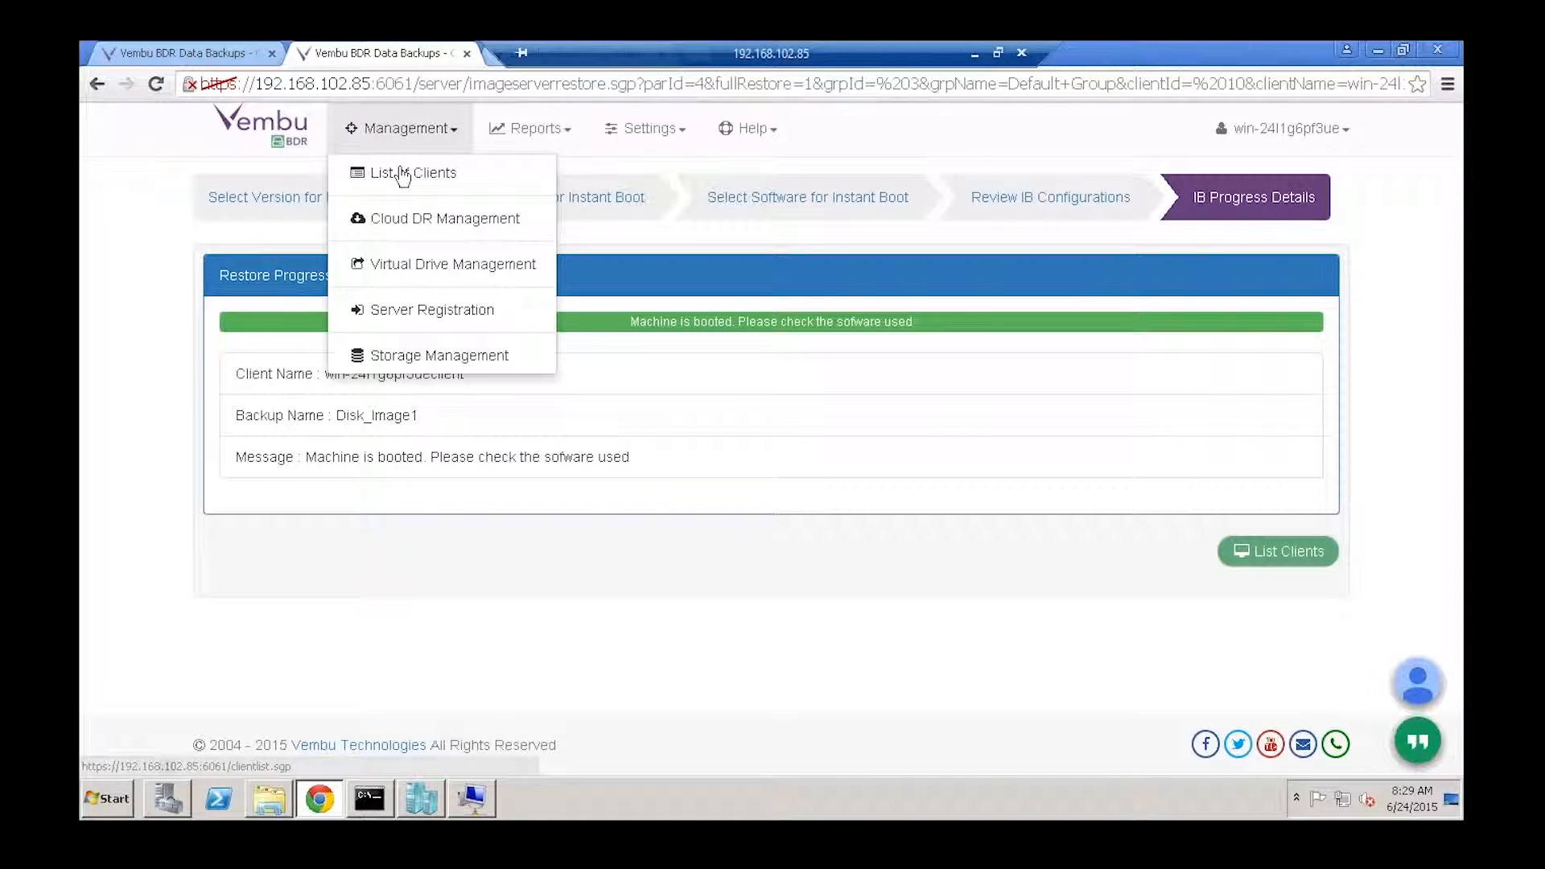
left_click(407, 175)
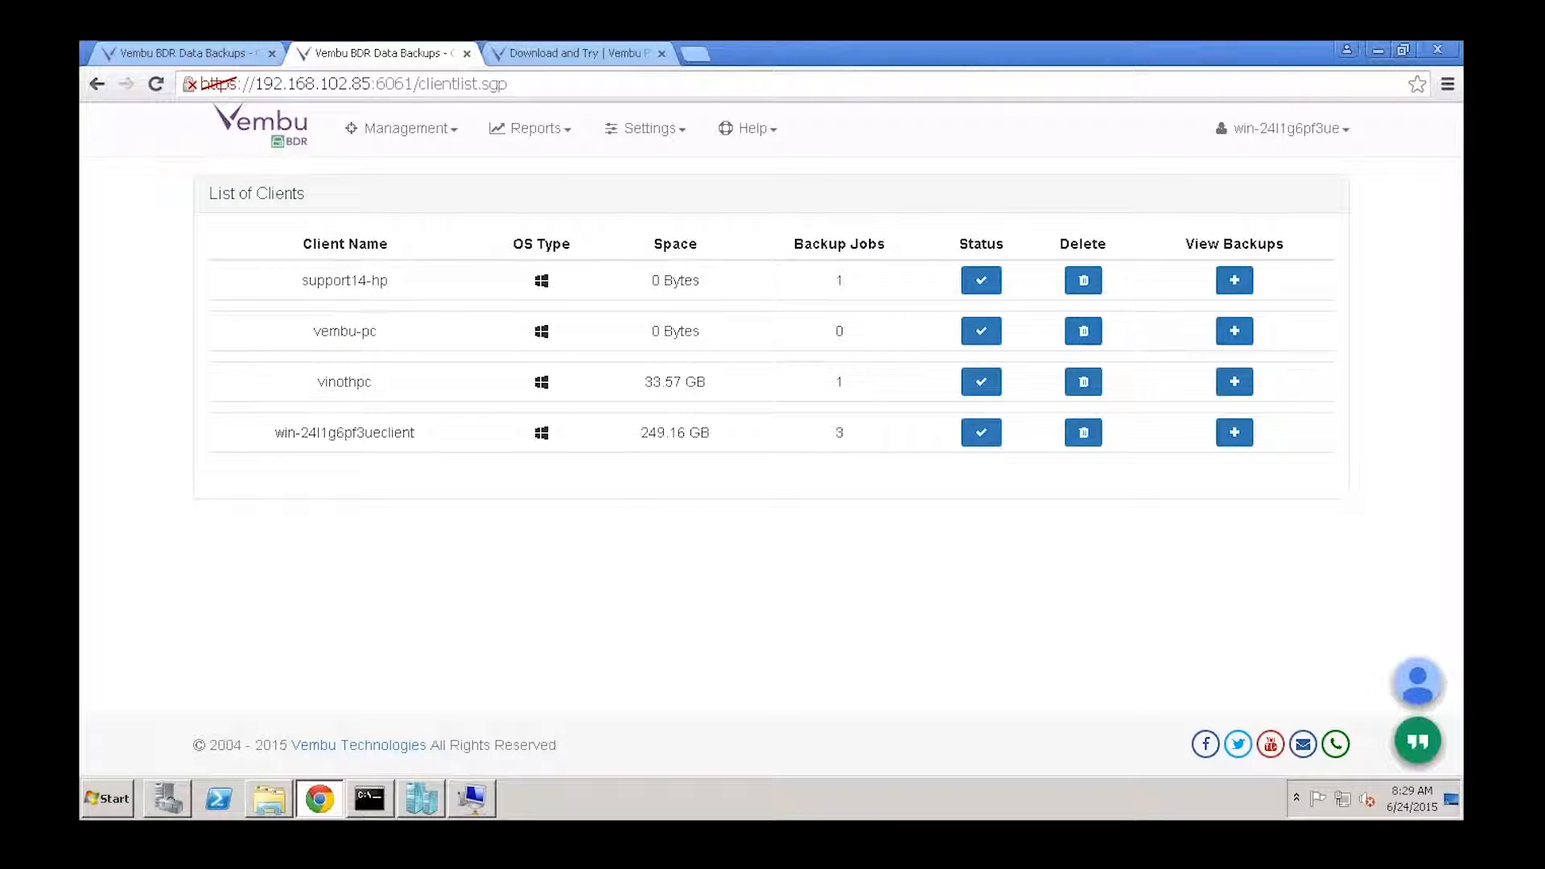
left_click(1234, 433)
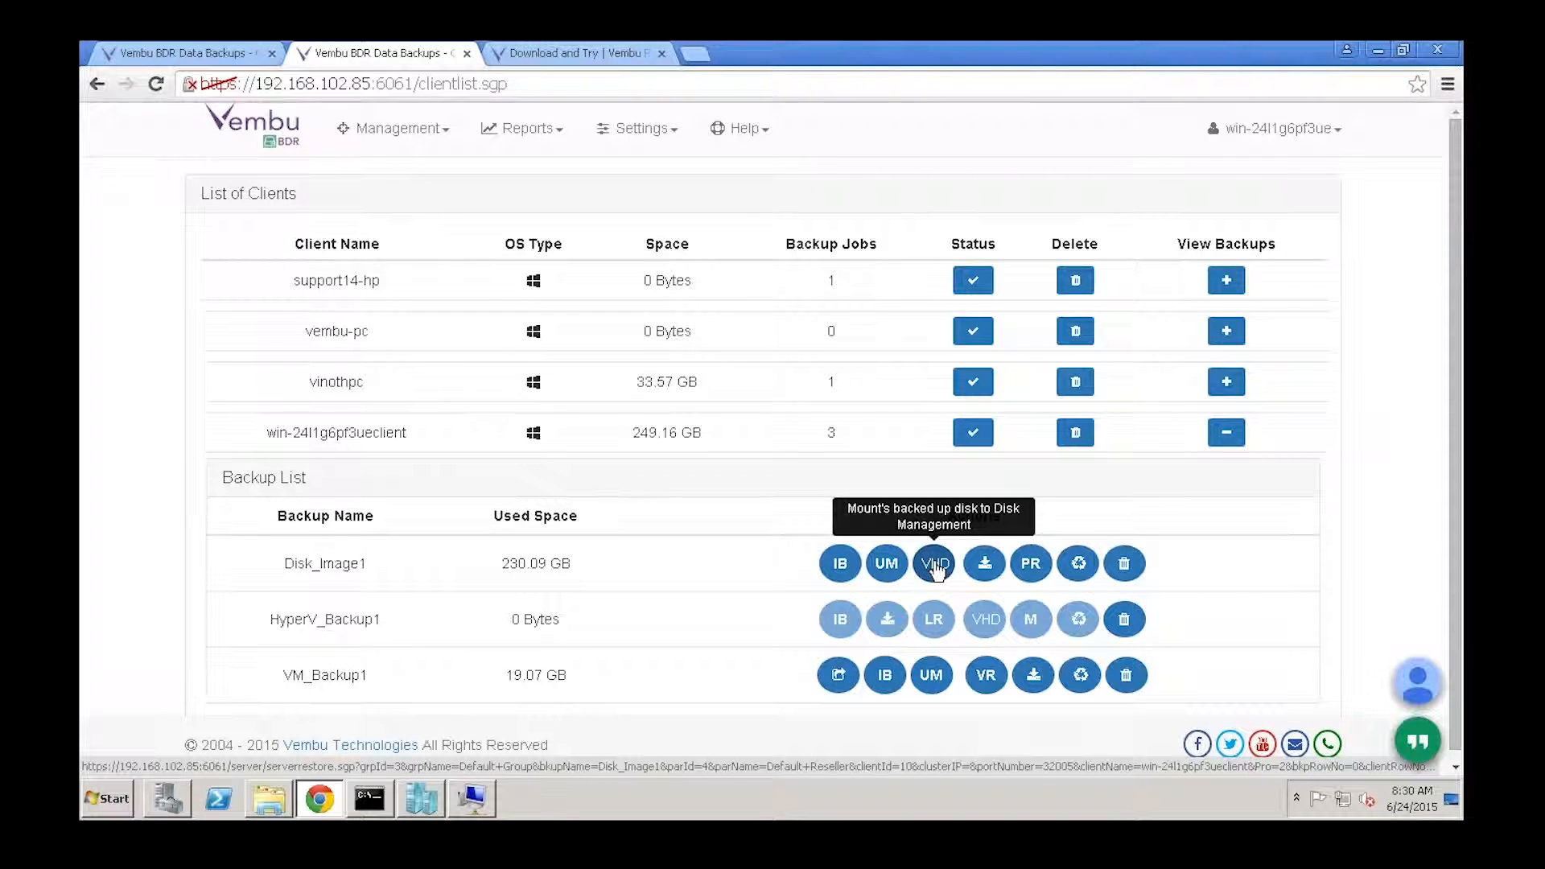
Start a VHD mount of Disk_Image1 using the Sun 14 Jun 2015 22:00:05 version, and select Disk0 for it
left_click(935, 565)
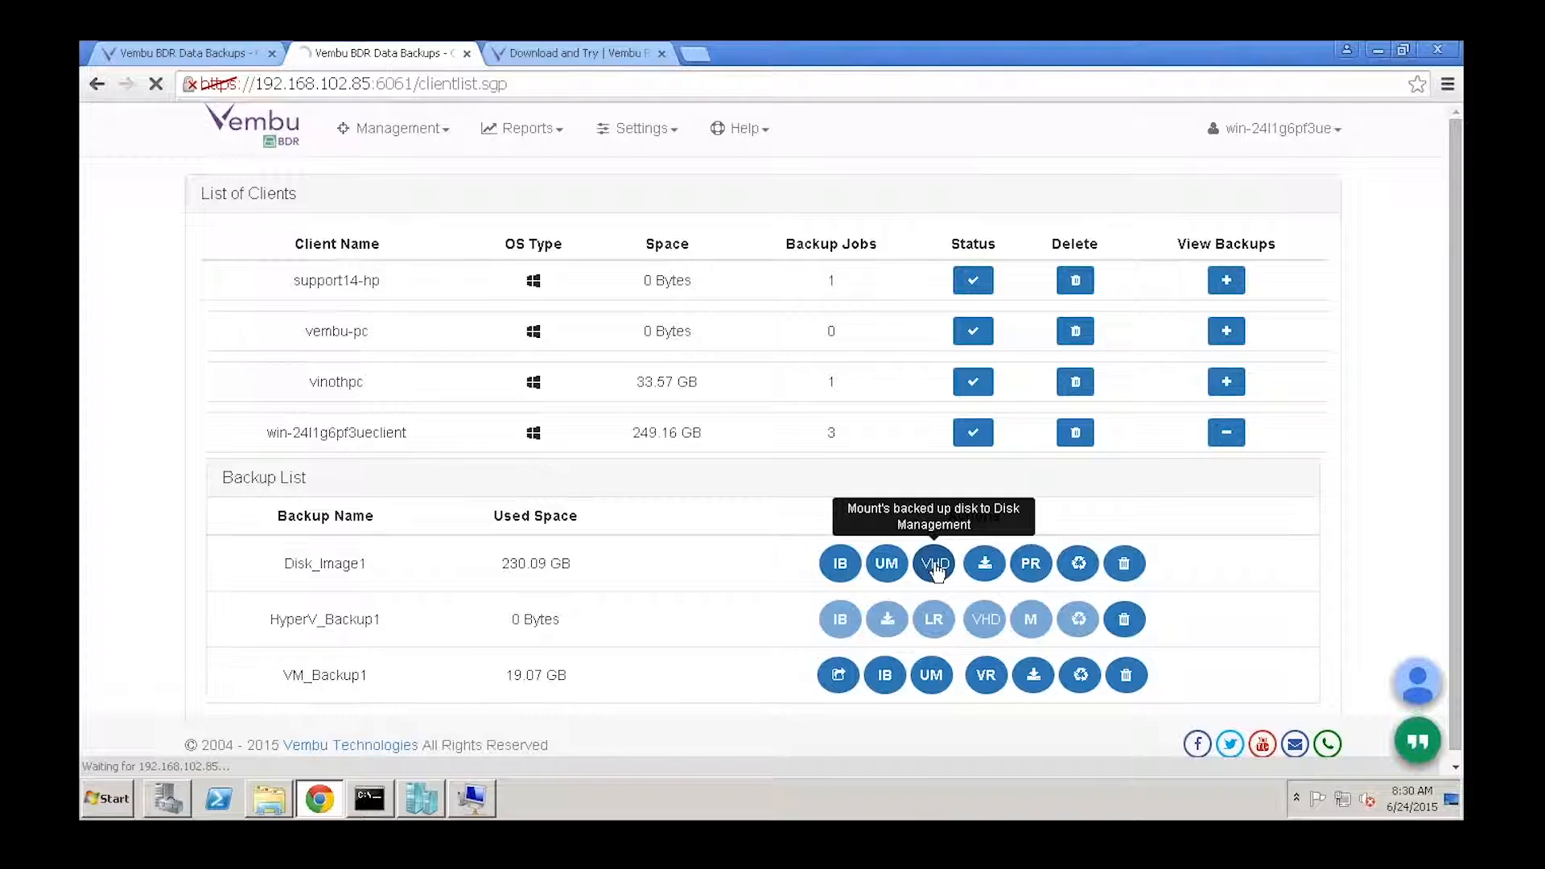
left_click(269, 382)
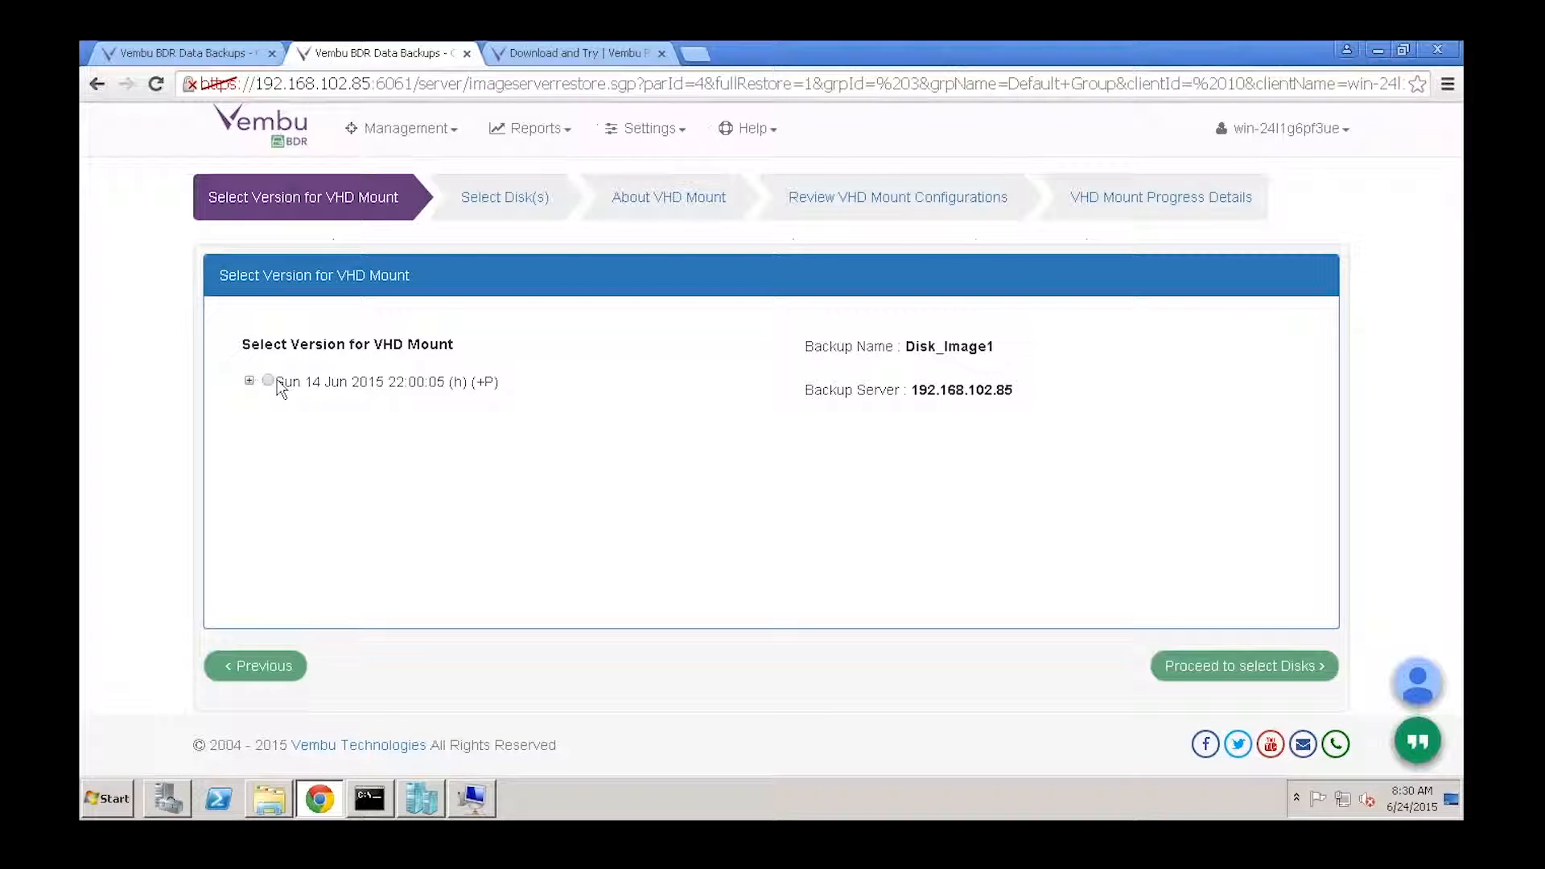
left_click(1243, 668)
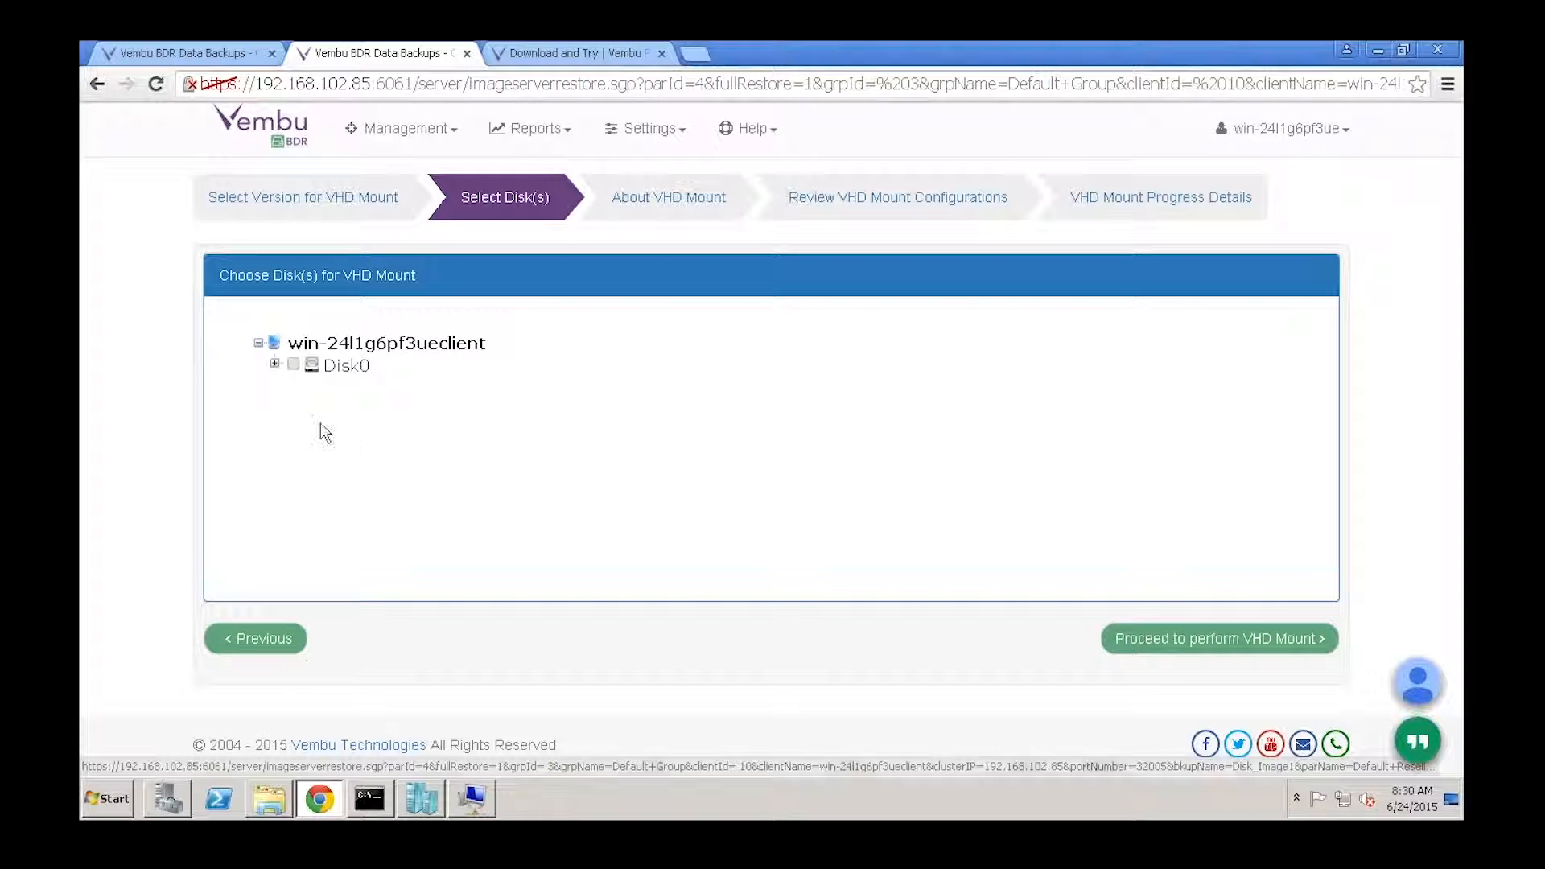
left_click(293, 364)
left_click(1231, 640)
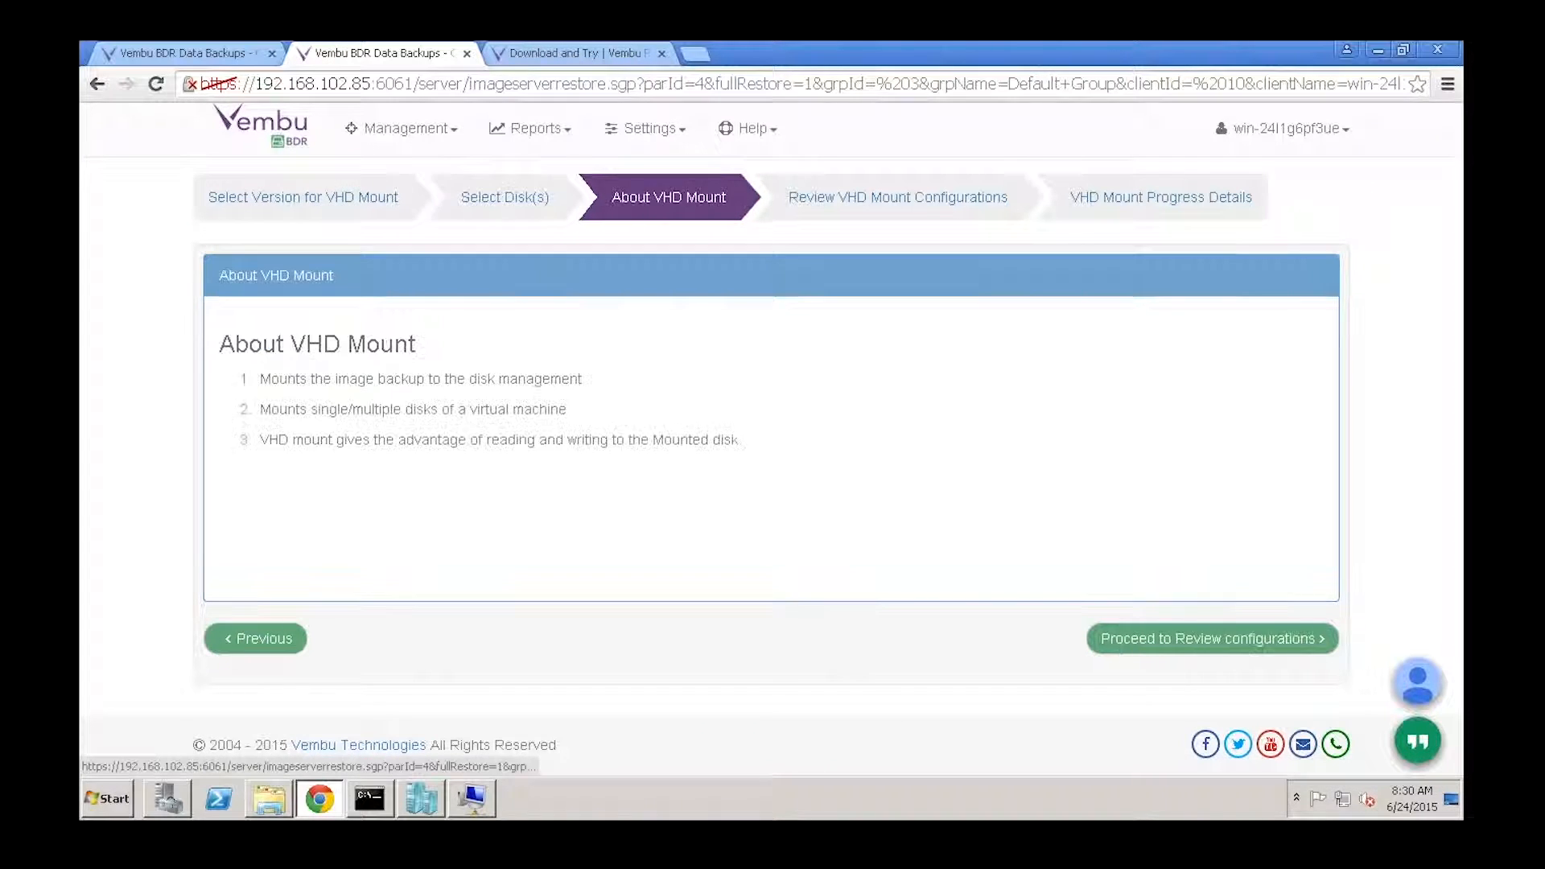
Proceed to the VHD mount review and attach the backup to Disk Management, confirming the request
left_click(1291, 639)
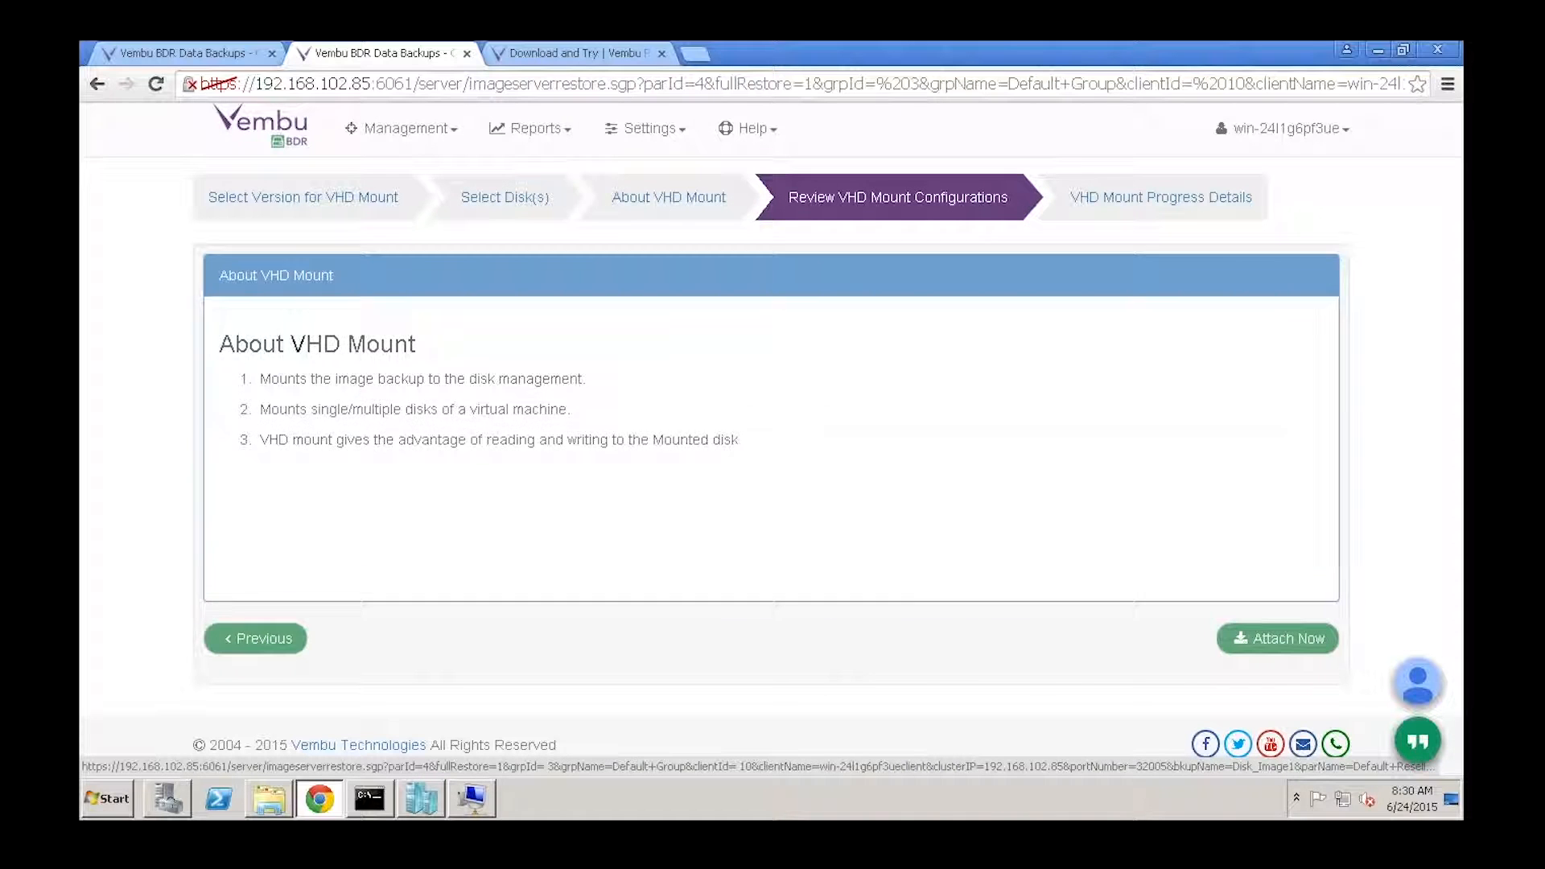
left_click(1290, 639)
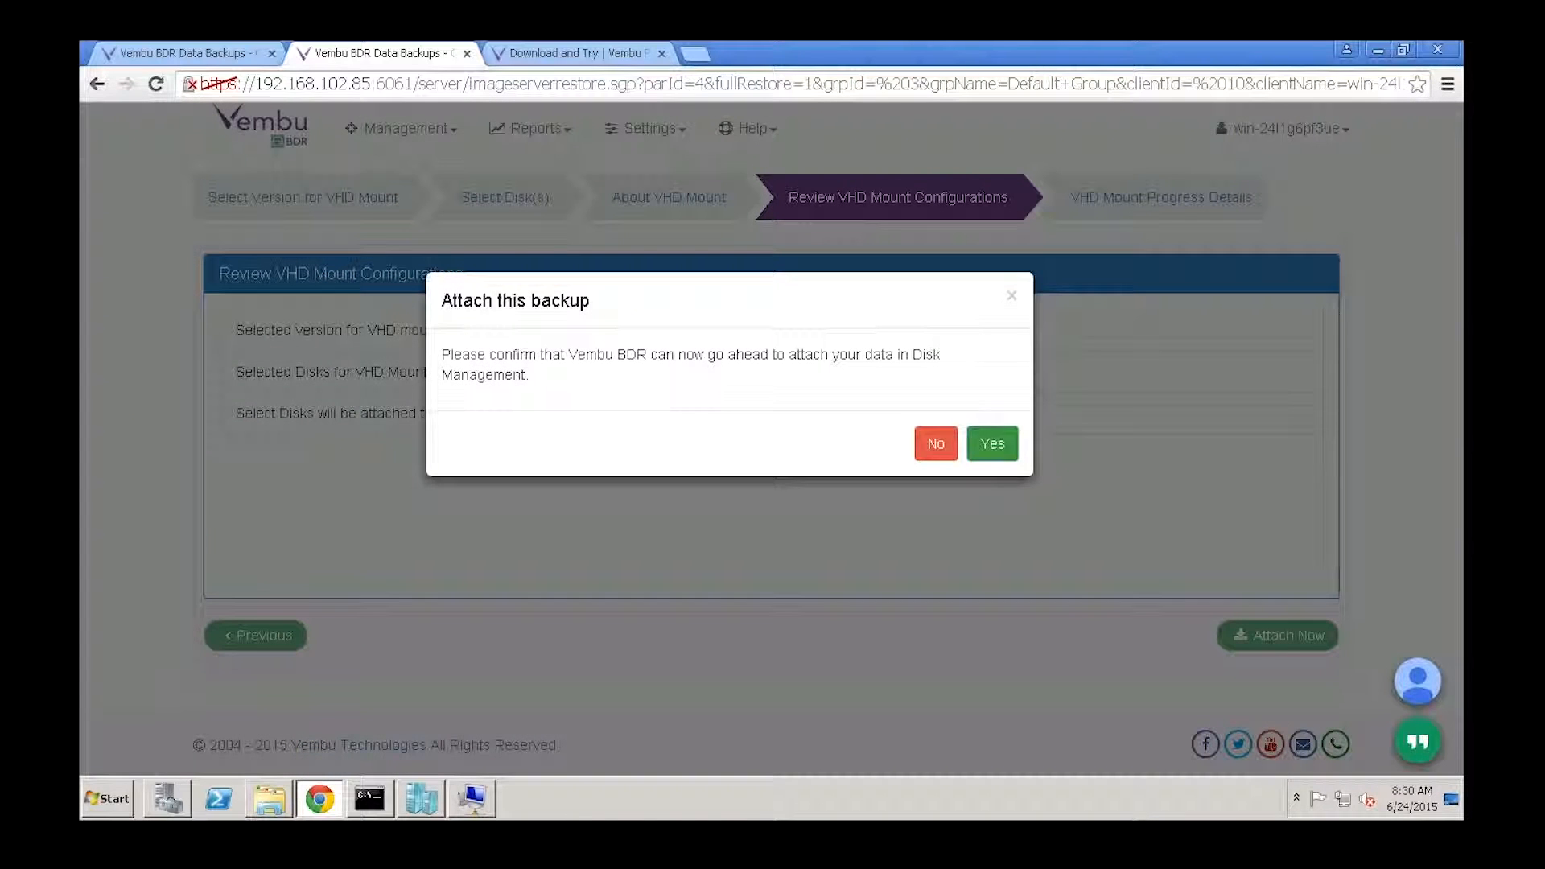
left_click(997, 441)
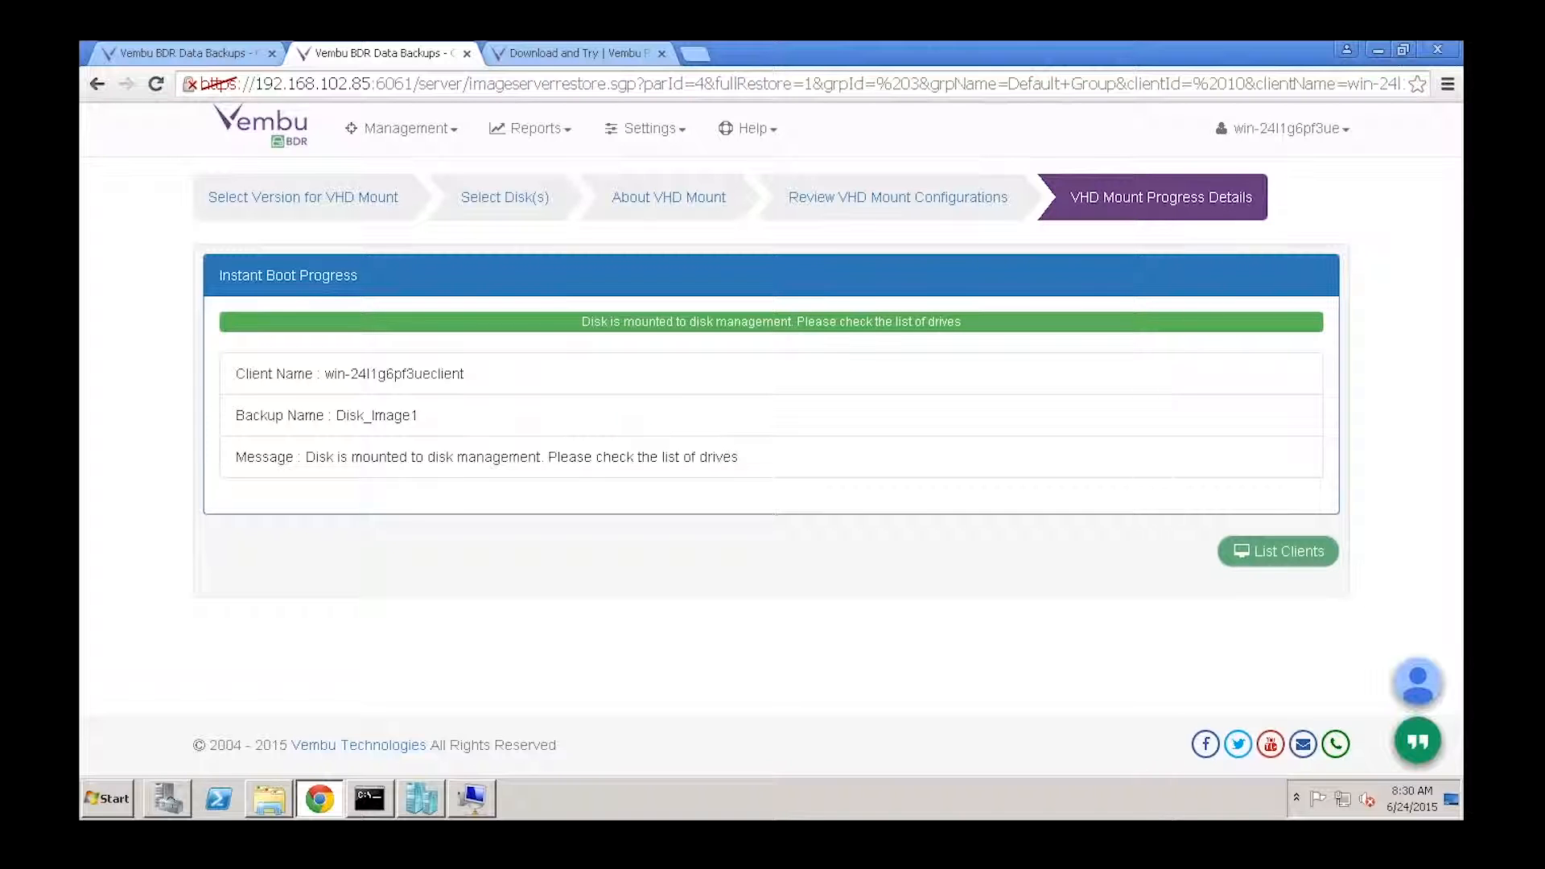
Switch to Windows Explorer and try to open Local Disk (W:), declining to format it
left_click(269, 799)
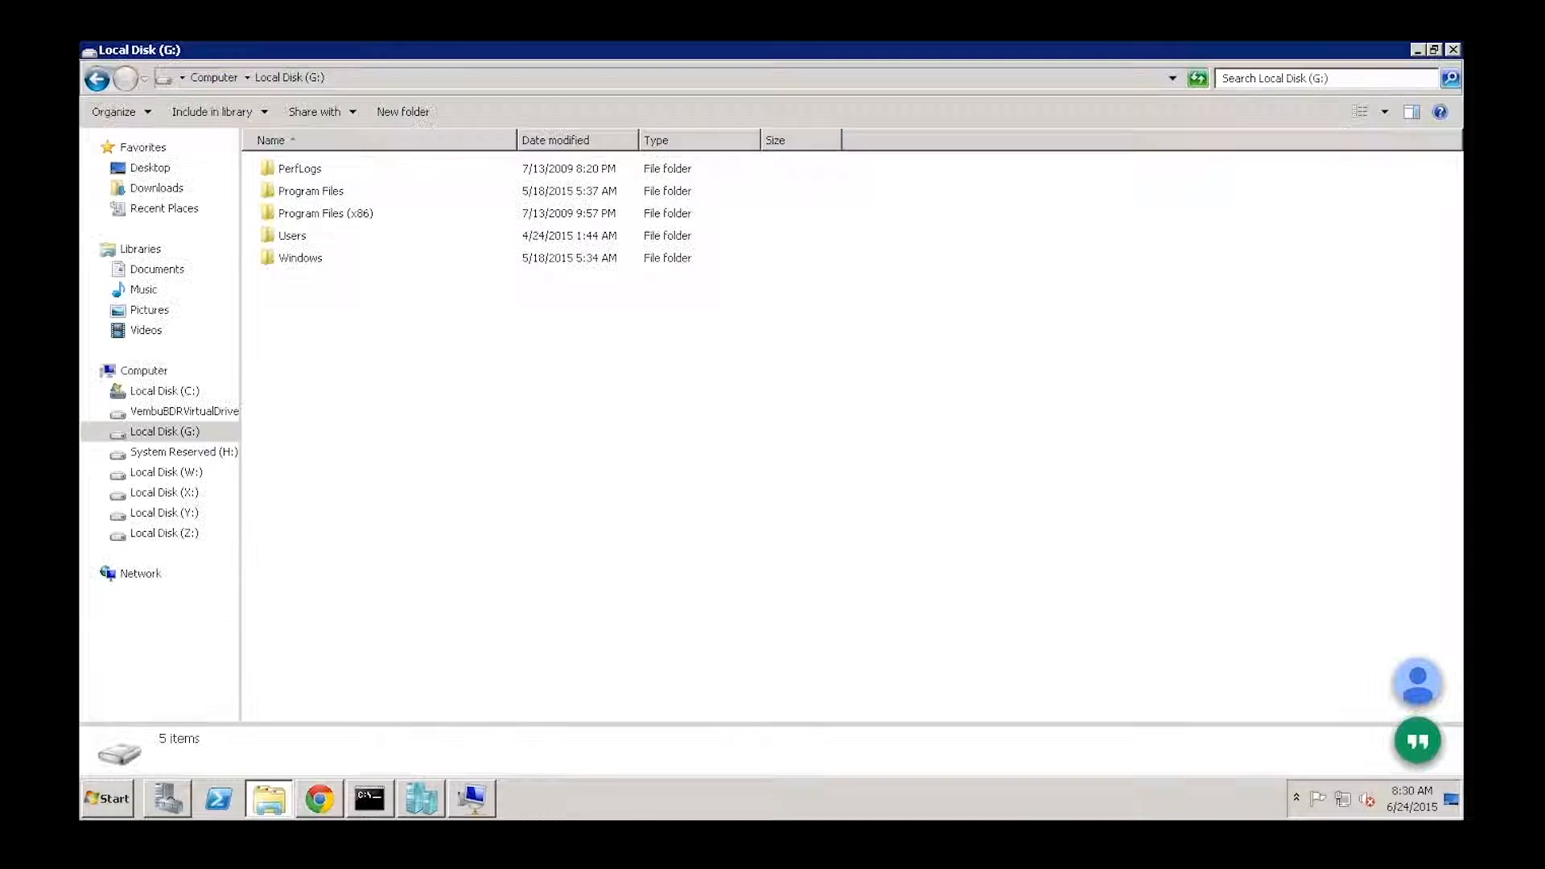
left_click(193, 473)
left_click(909, 439)
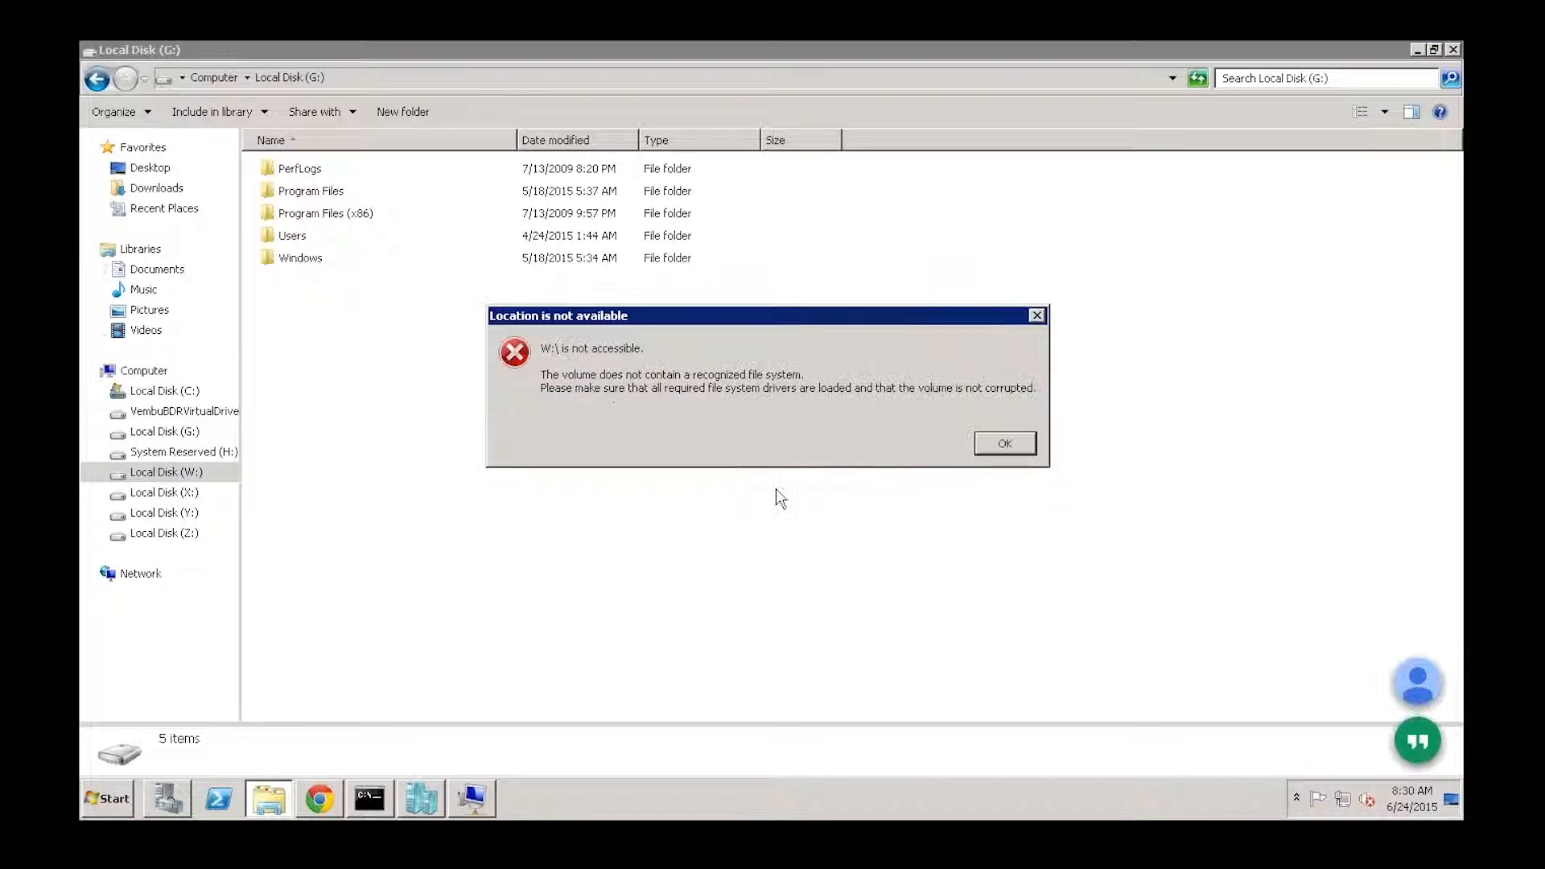
left_click(1003, 441)
Switch to Server Manager and detach the offline Disk 2 VHD in Disk Management, confirming the request
left_click(167, 797)
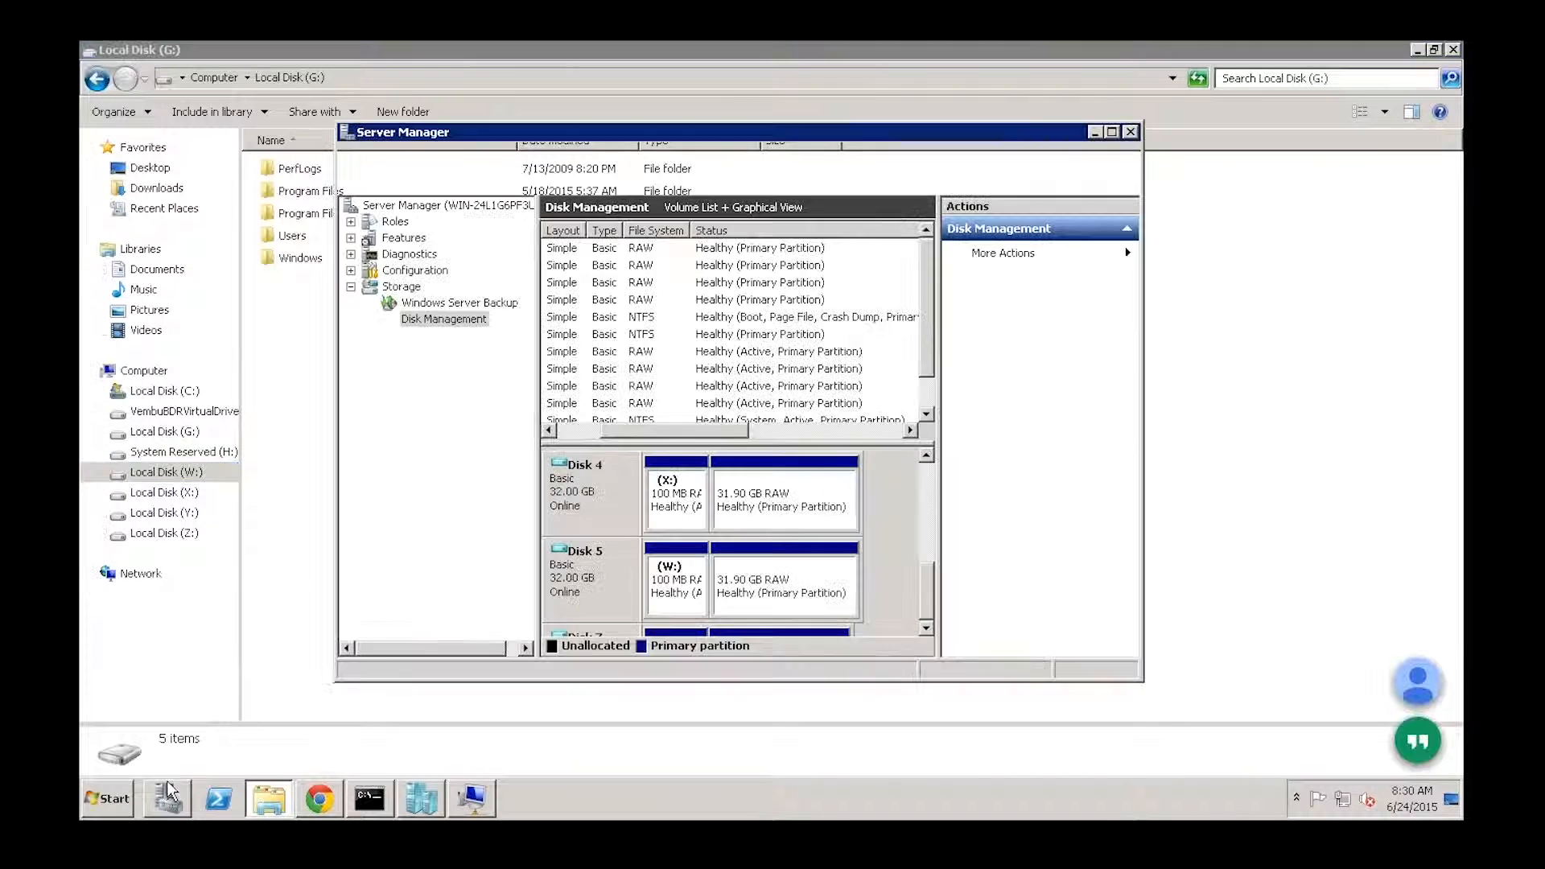
left_click(930, 512)
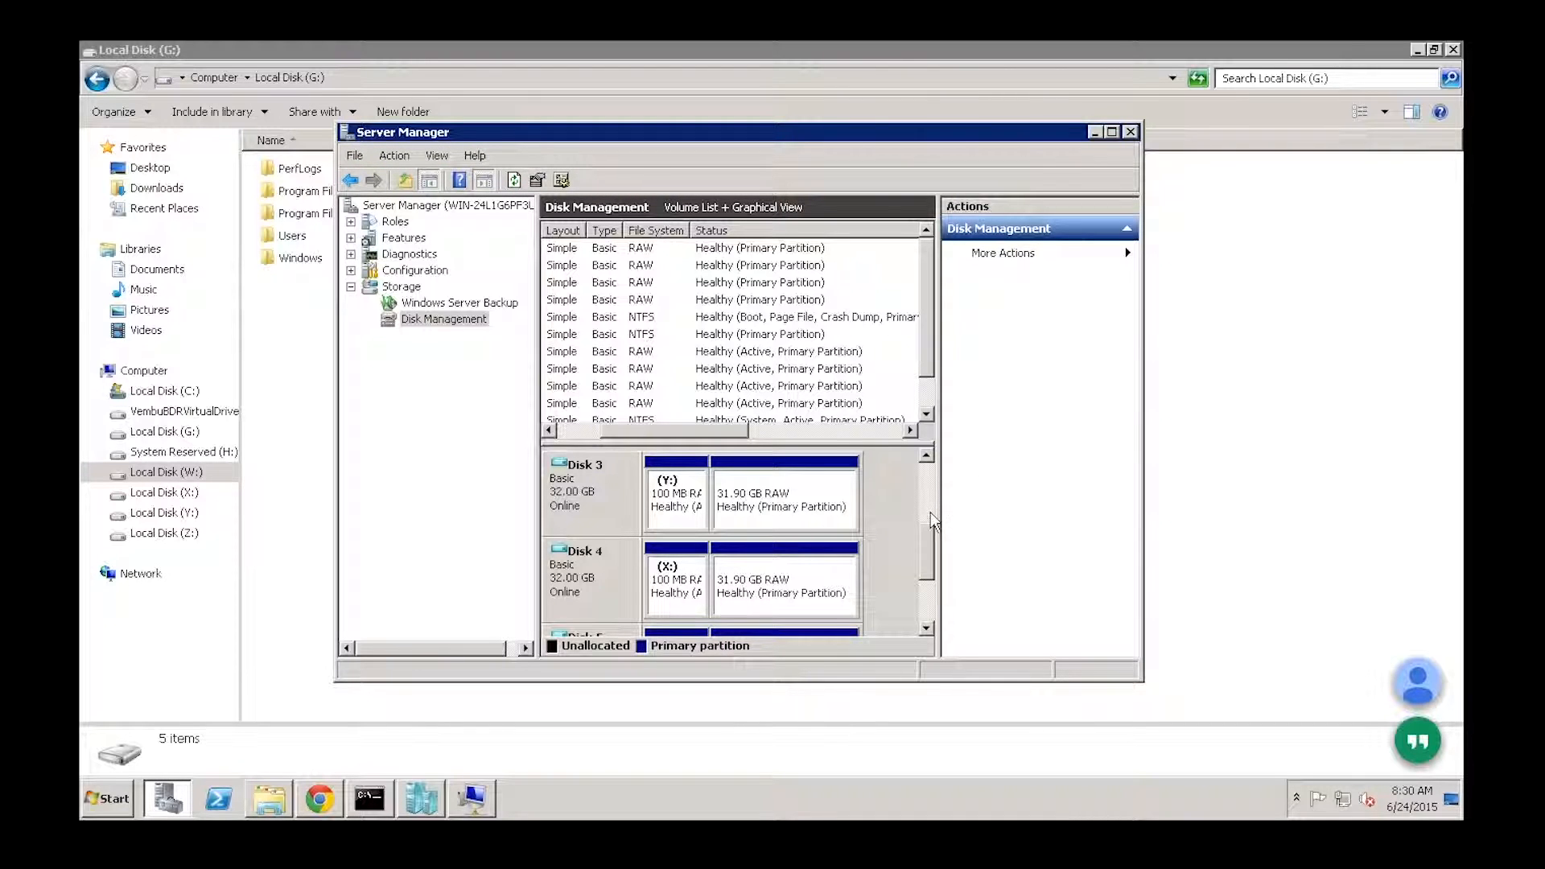
left_click(927, 485)
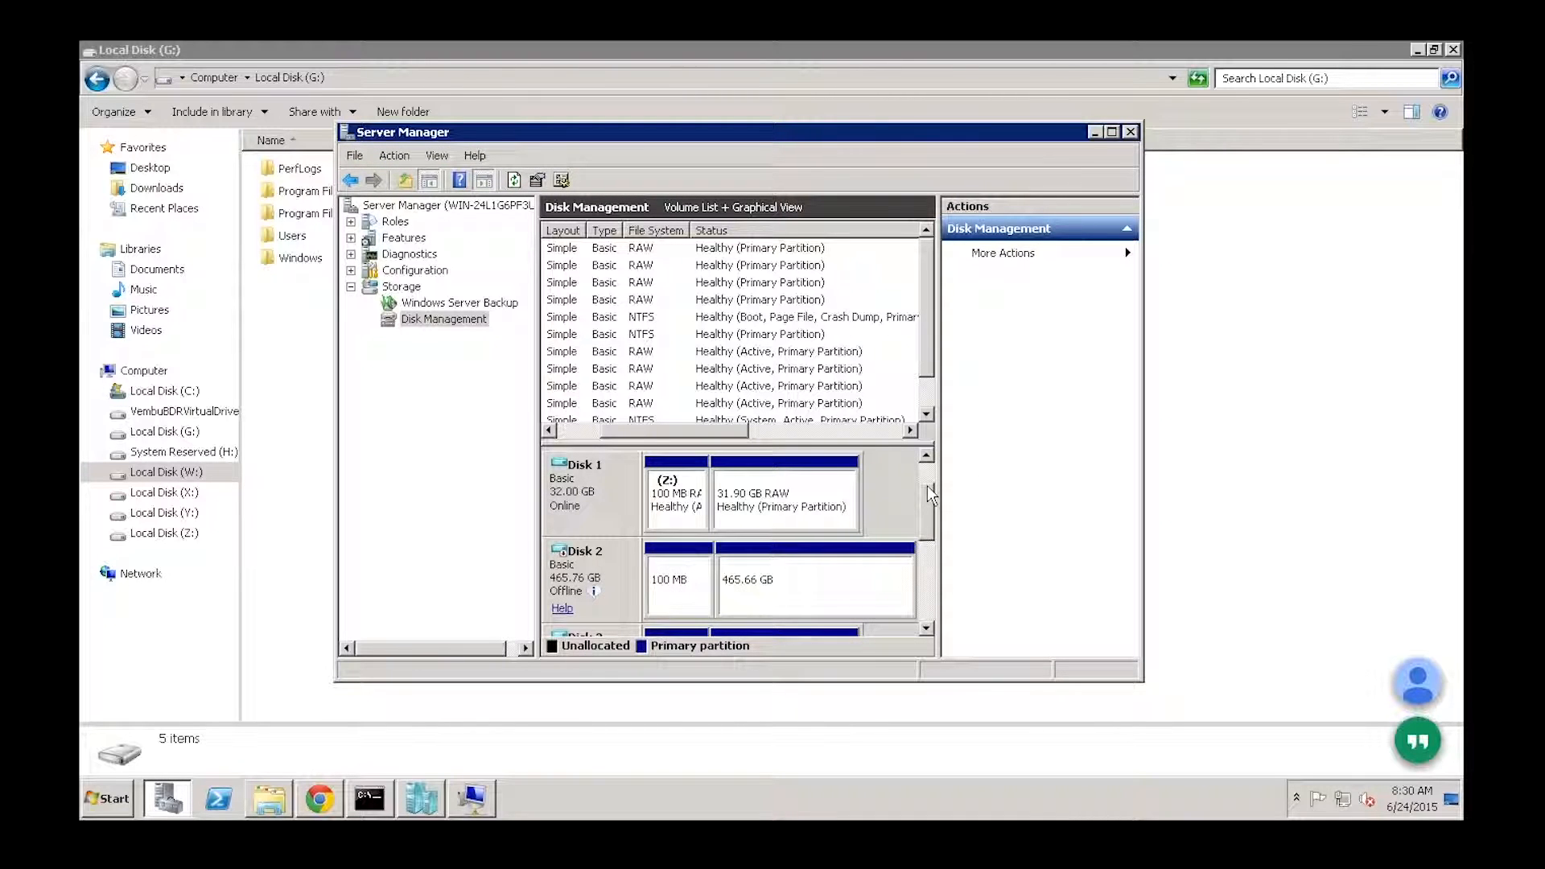
right_click(598, 626)
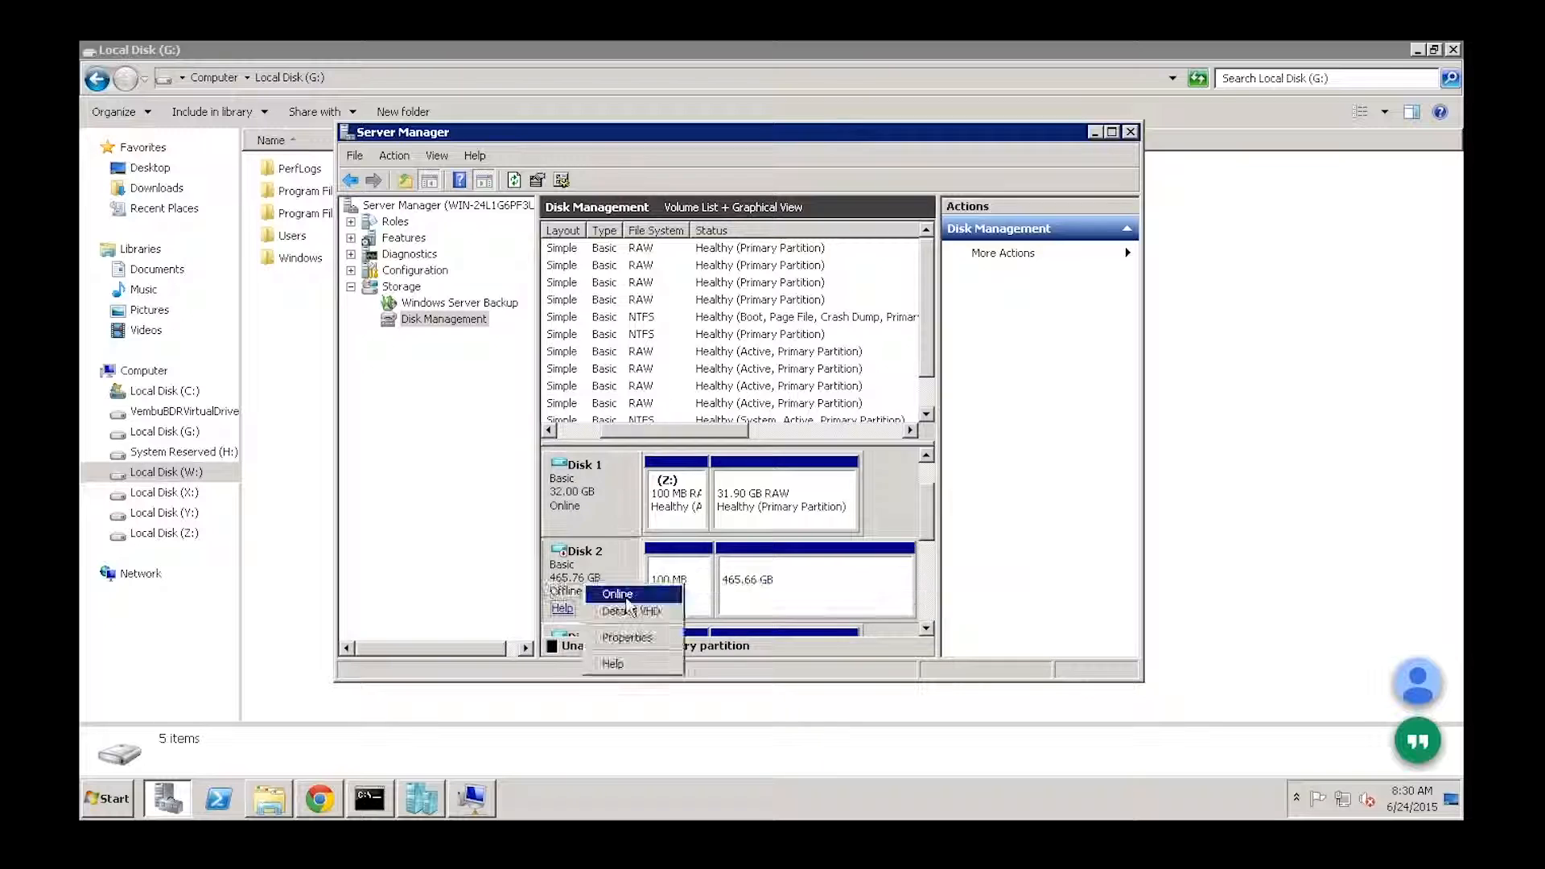
left_click(608, 589)
left_click(847, 479)
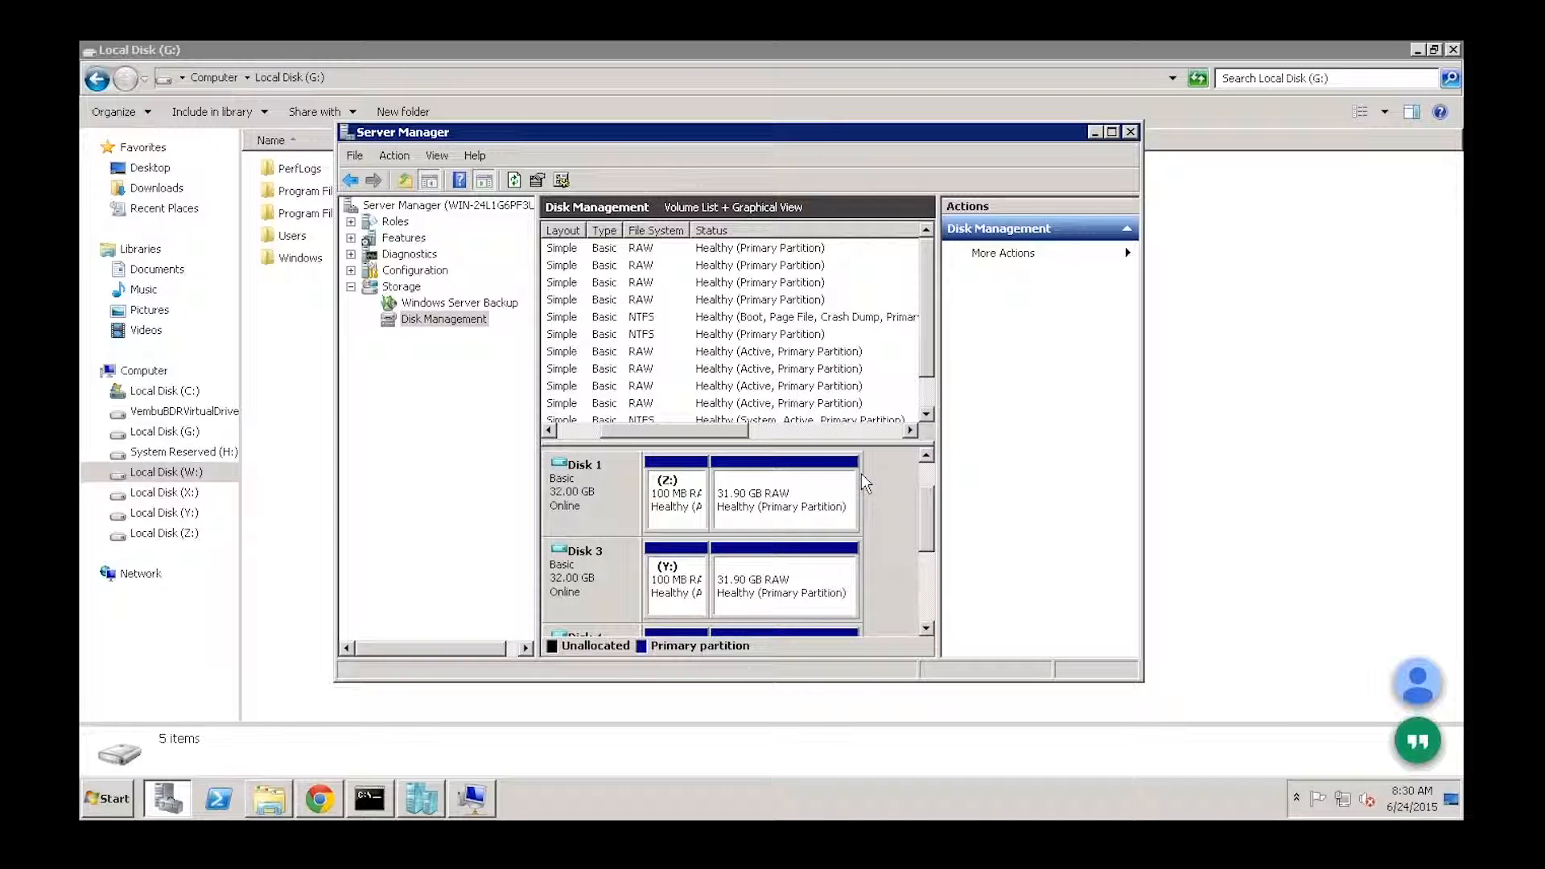
left_click(927, 577)
Return to the Explorer window showing Local Disk (G:) and retry opening Local Disk (W:), again declining to format it
left_click(274, 561)
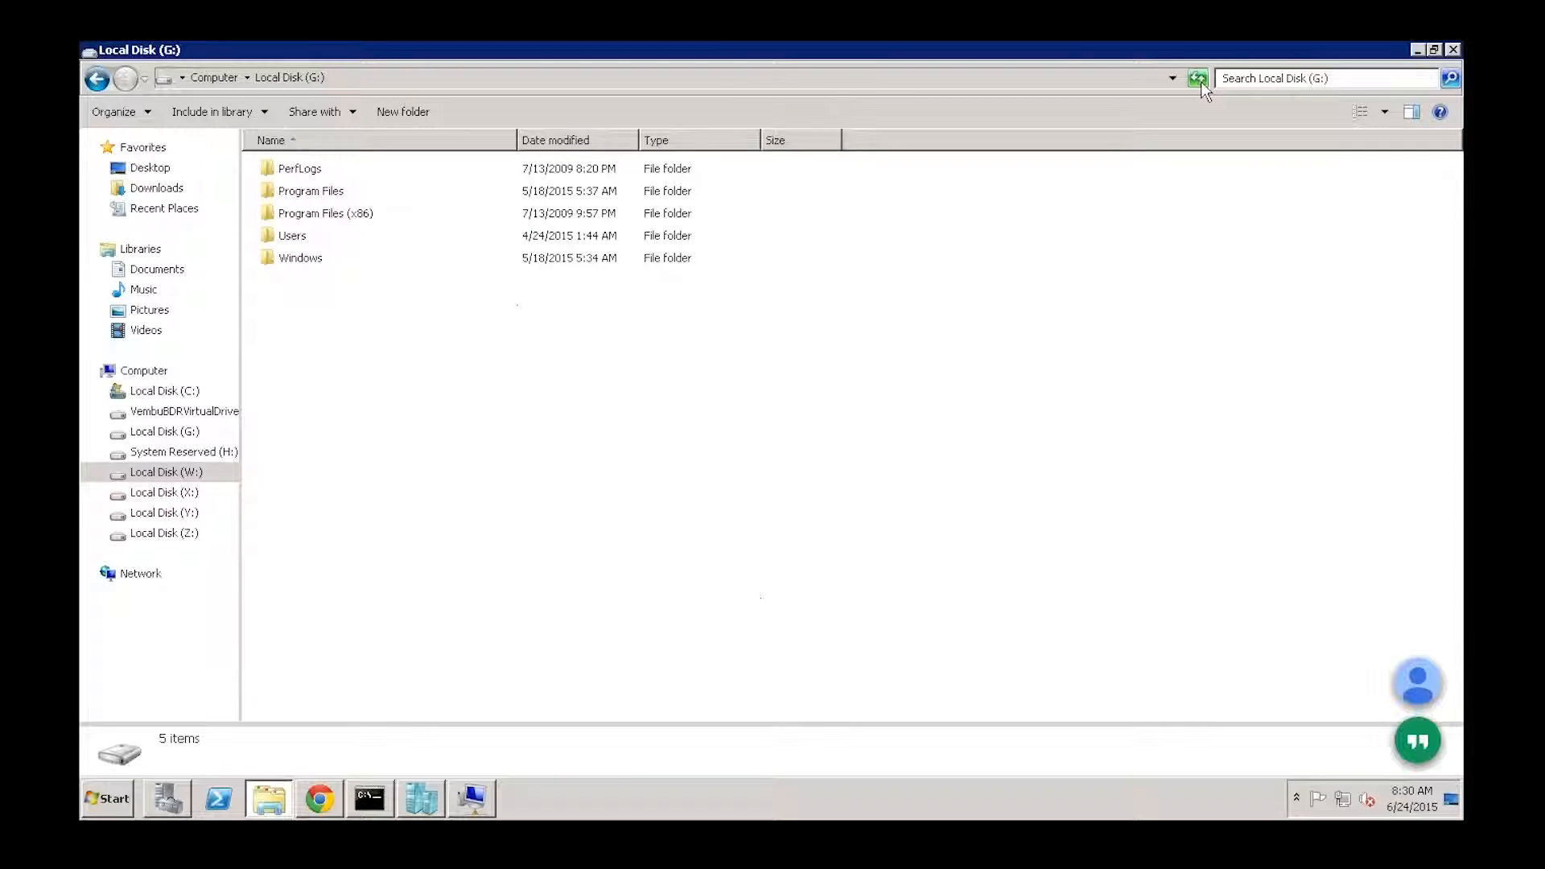
left_click(173, 475)
left_click(915, 437)
left_click(1005, 444)
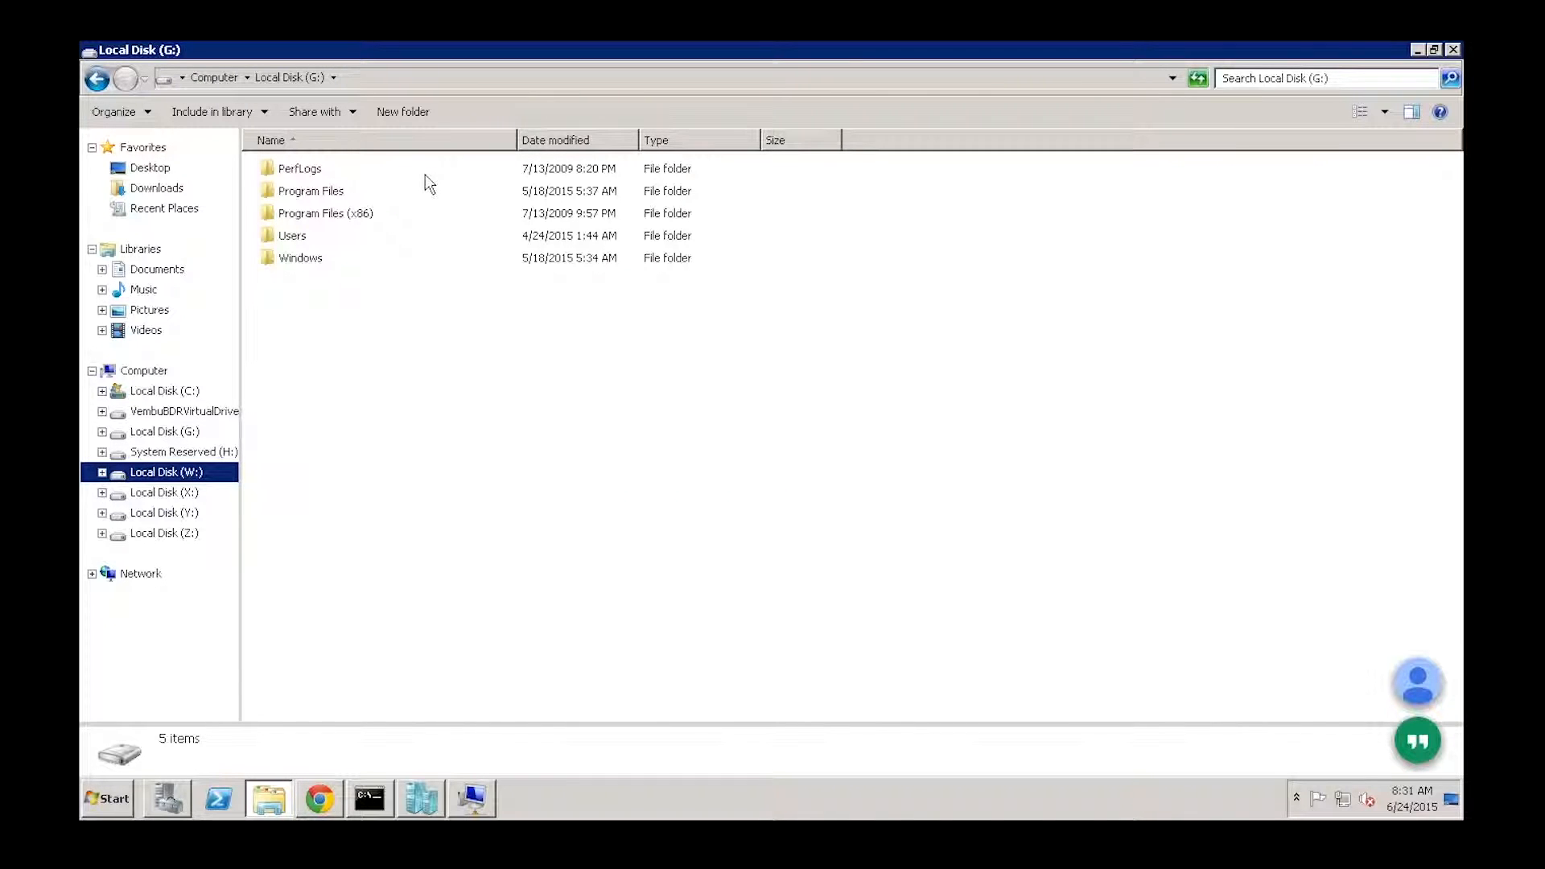
Go to Local Disk (G:) and try to open its Program Files folder
left_click(346, 191)
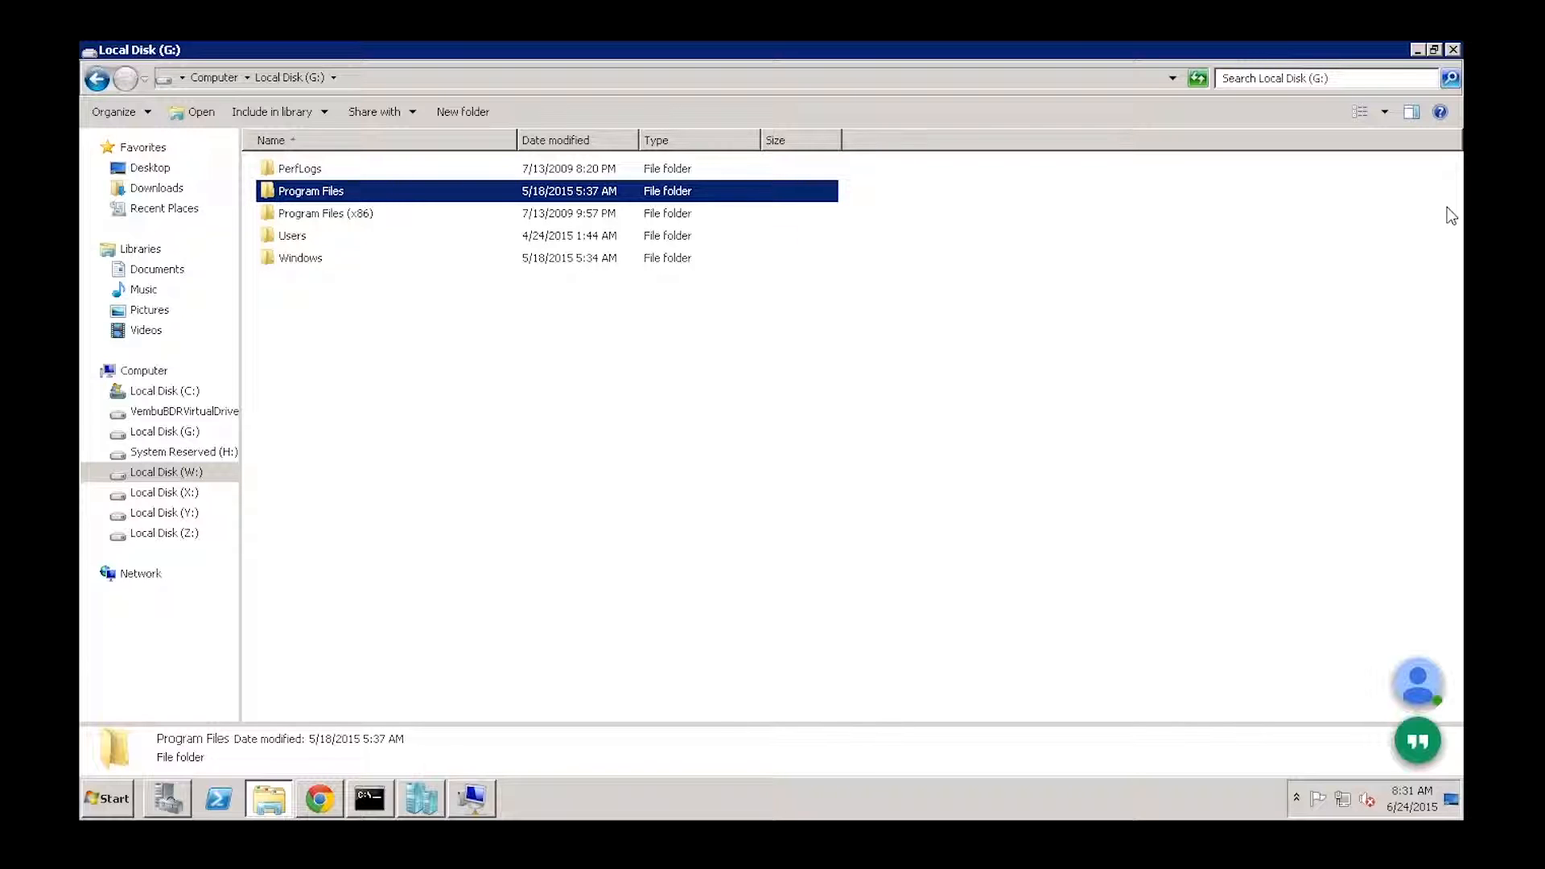
left_click(165, 431)
left_click(312, 193)
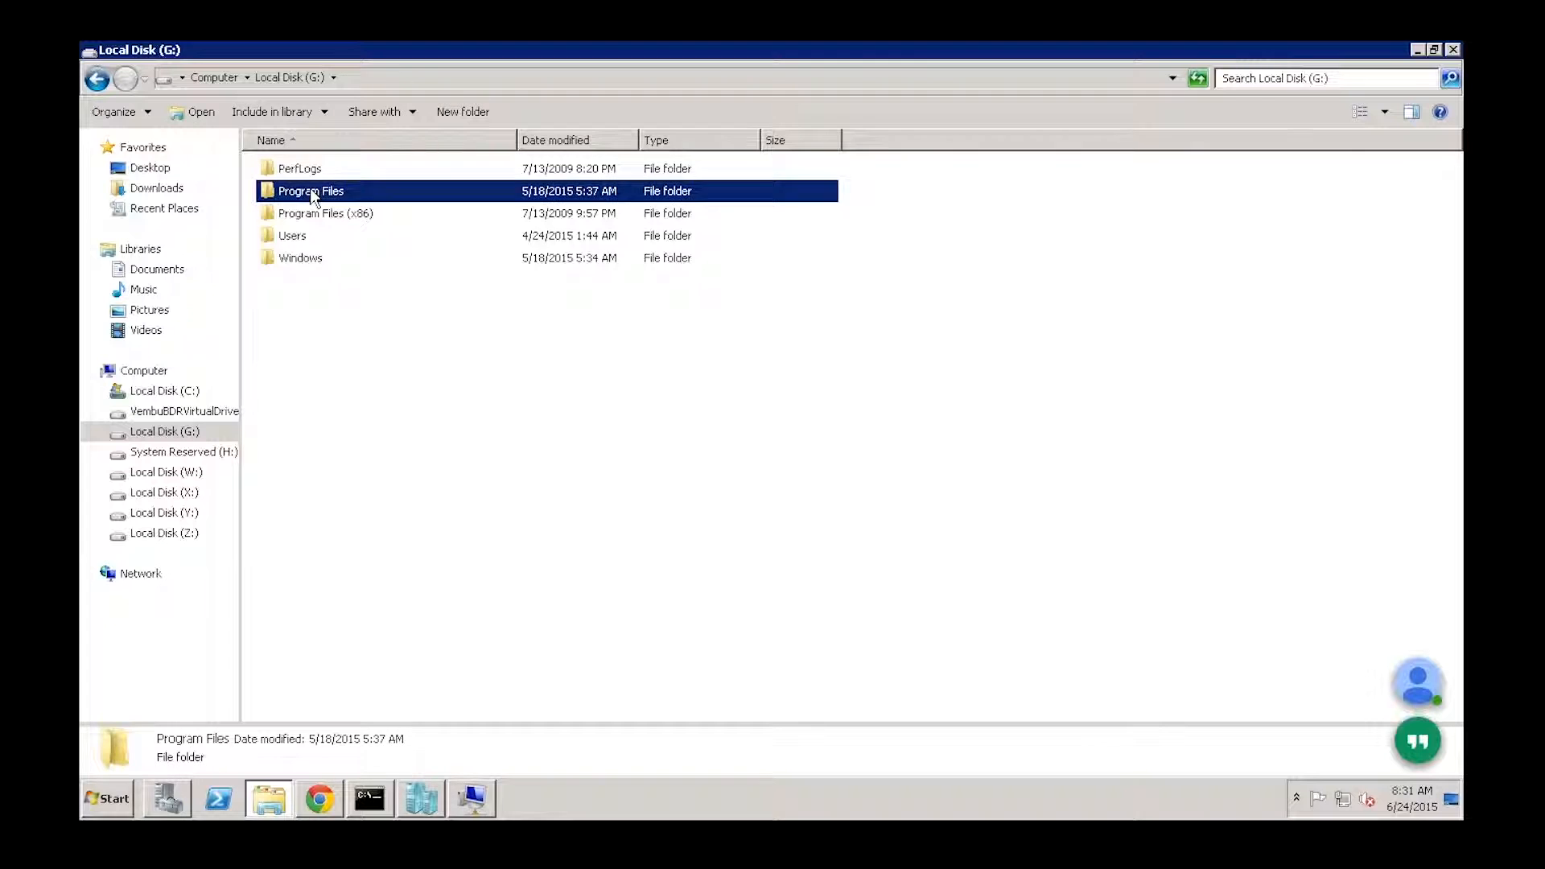
double_click(312, 193)
left_click(311, 193)
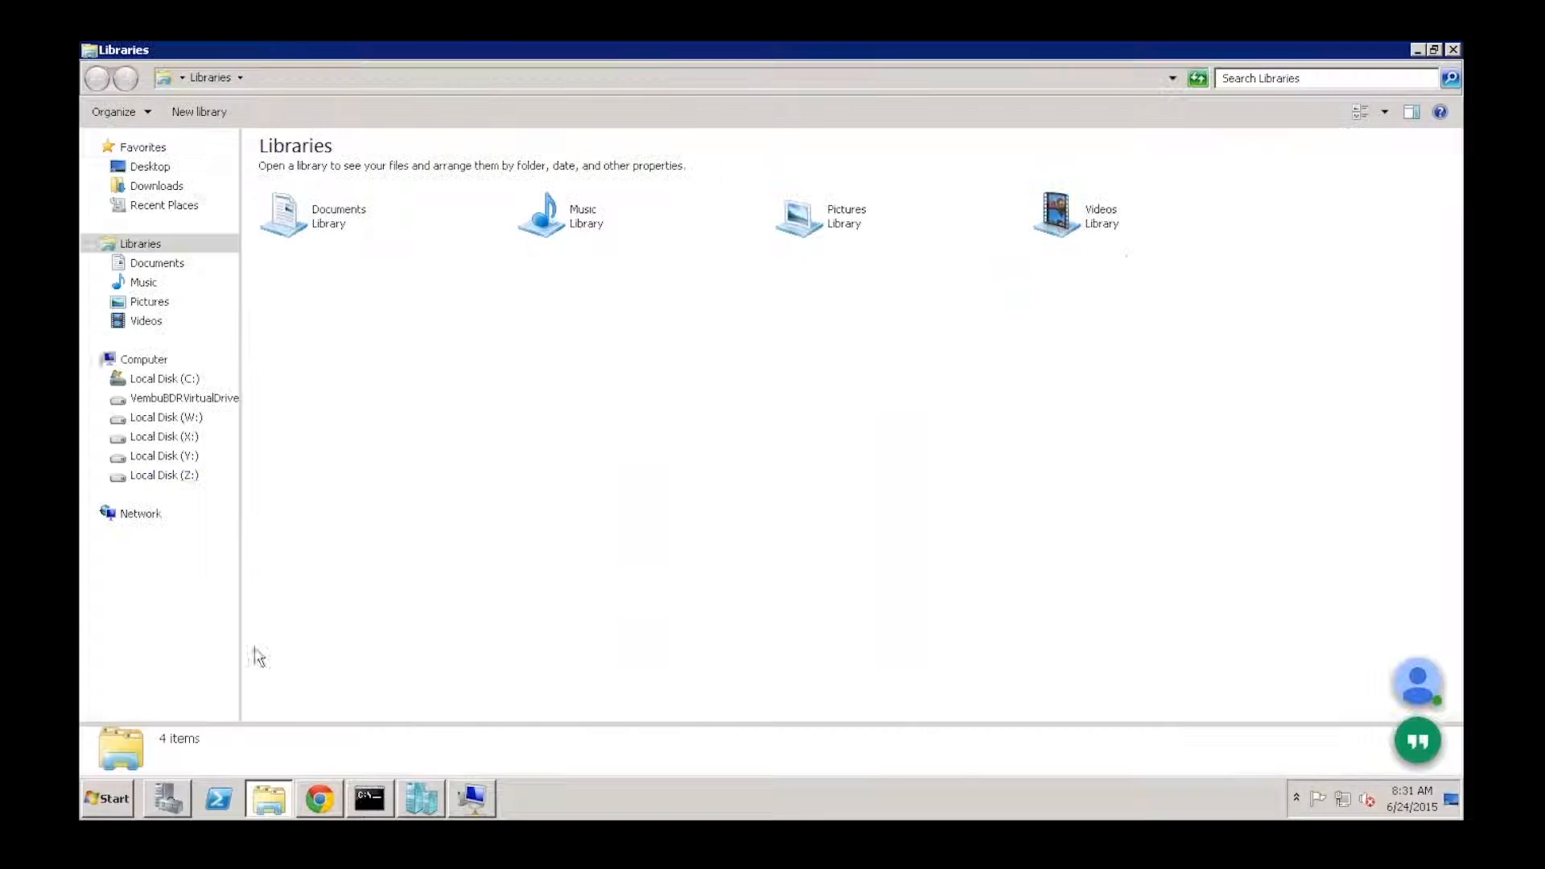
Try to open Local Disk (W:) from the Libraries window without formatting it
left_click(169, 418)
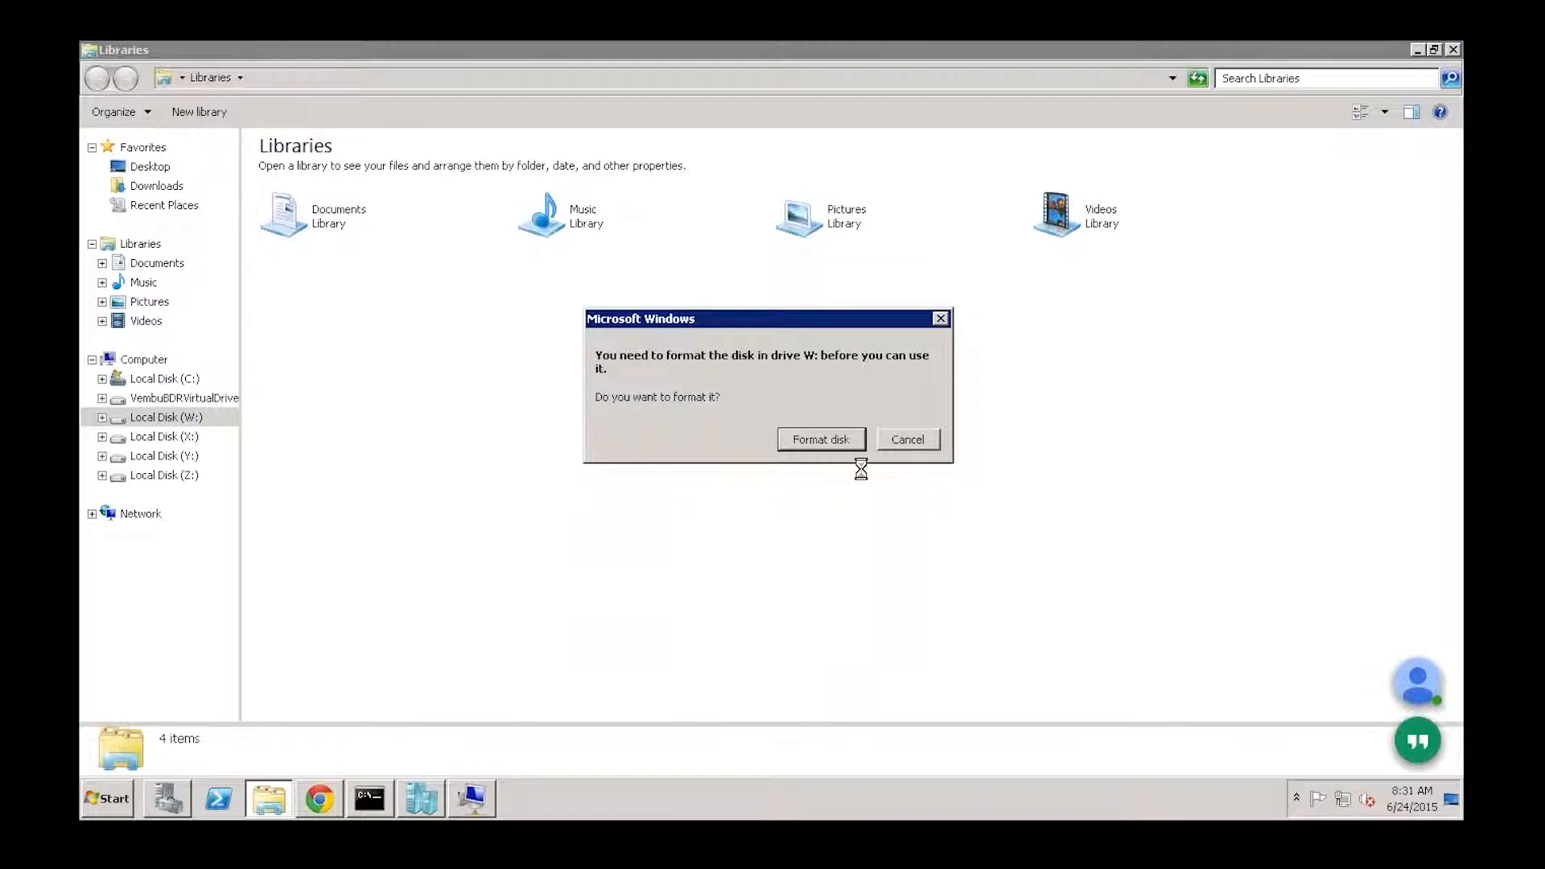
left_click(907, 439)
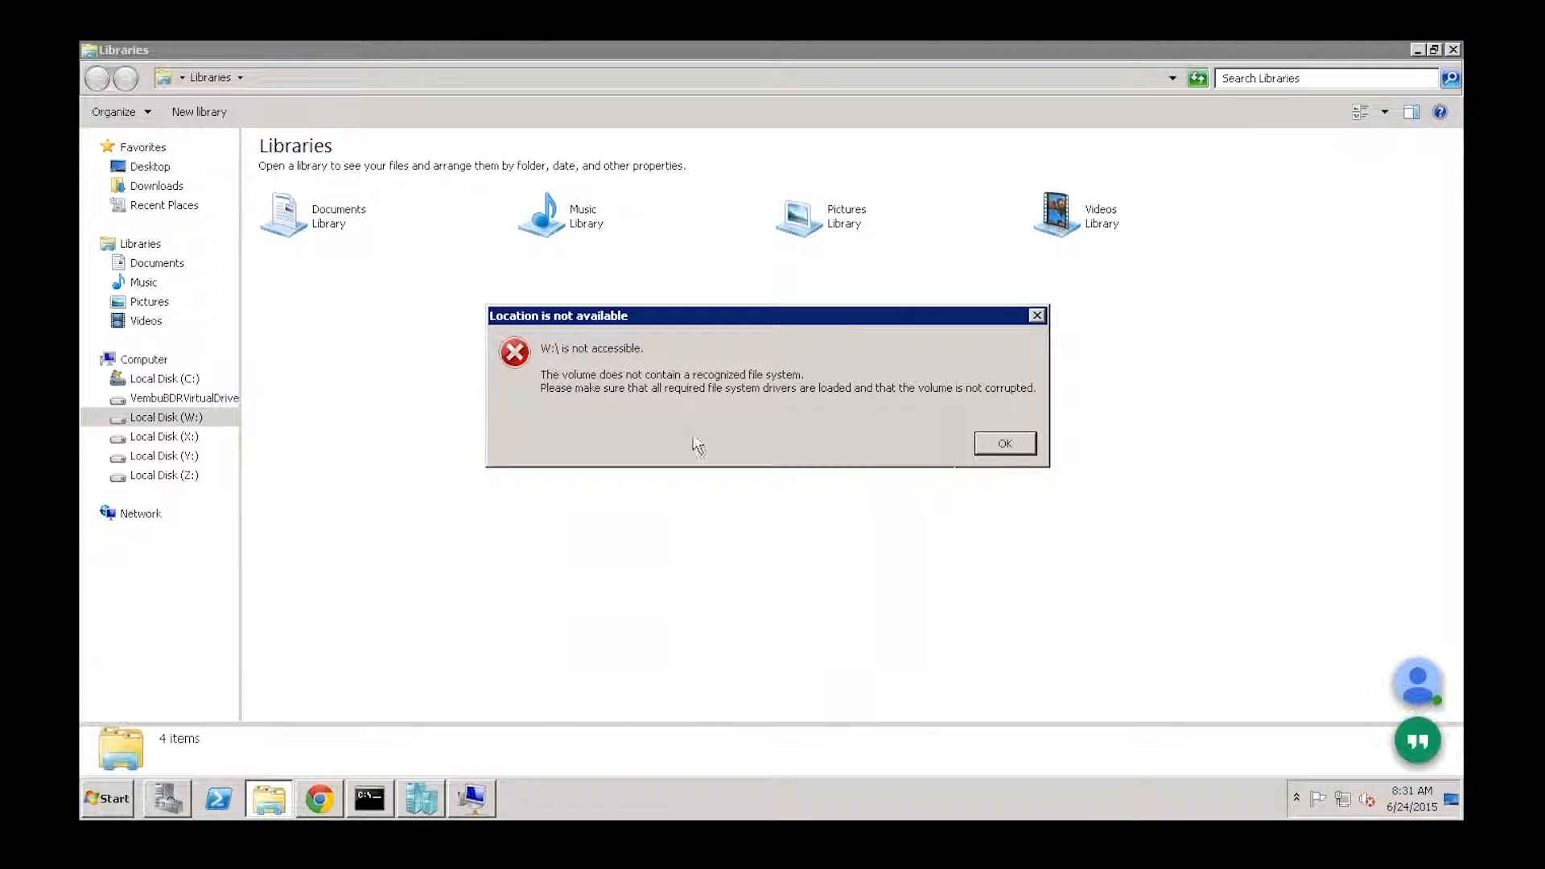
left_click(1002, 452)
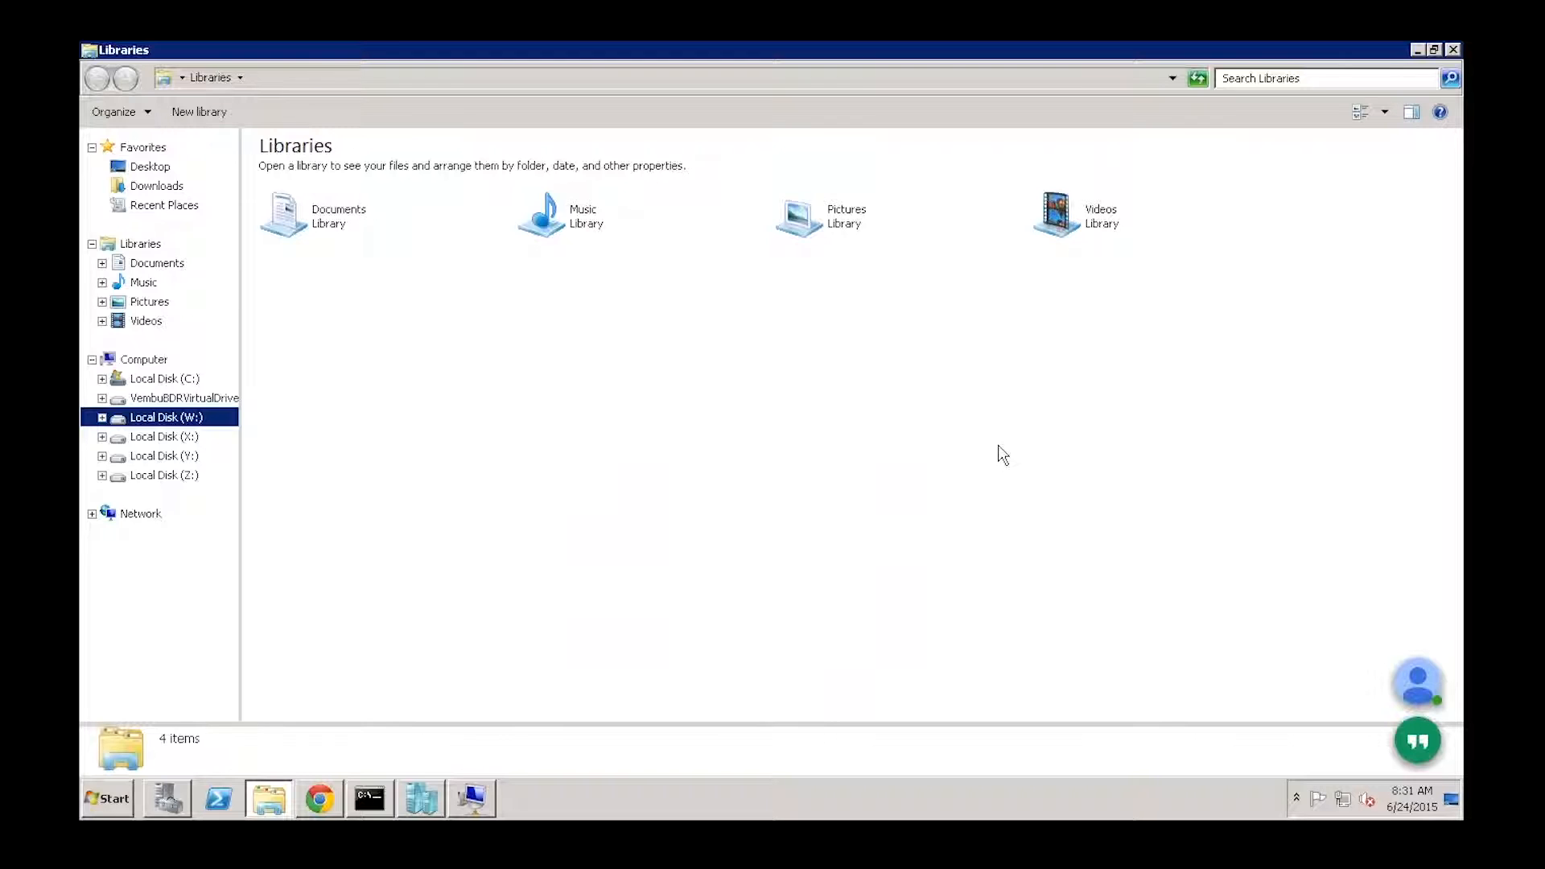
Switch to the backup server console in Chrome, go to the list of clients, and expand the backups of win-24l1g6pf3ueclient
left_click(319, 807)
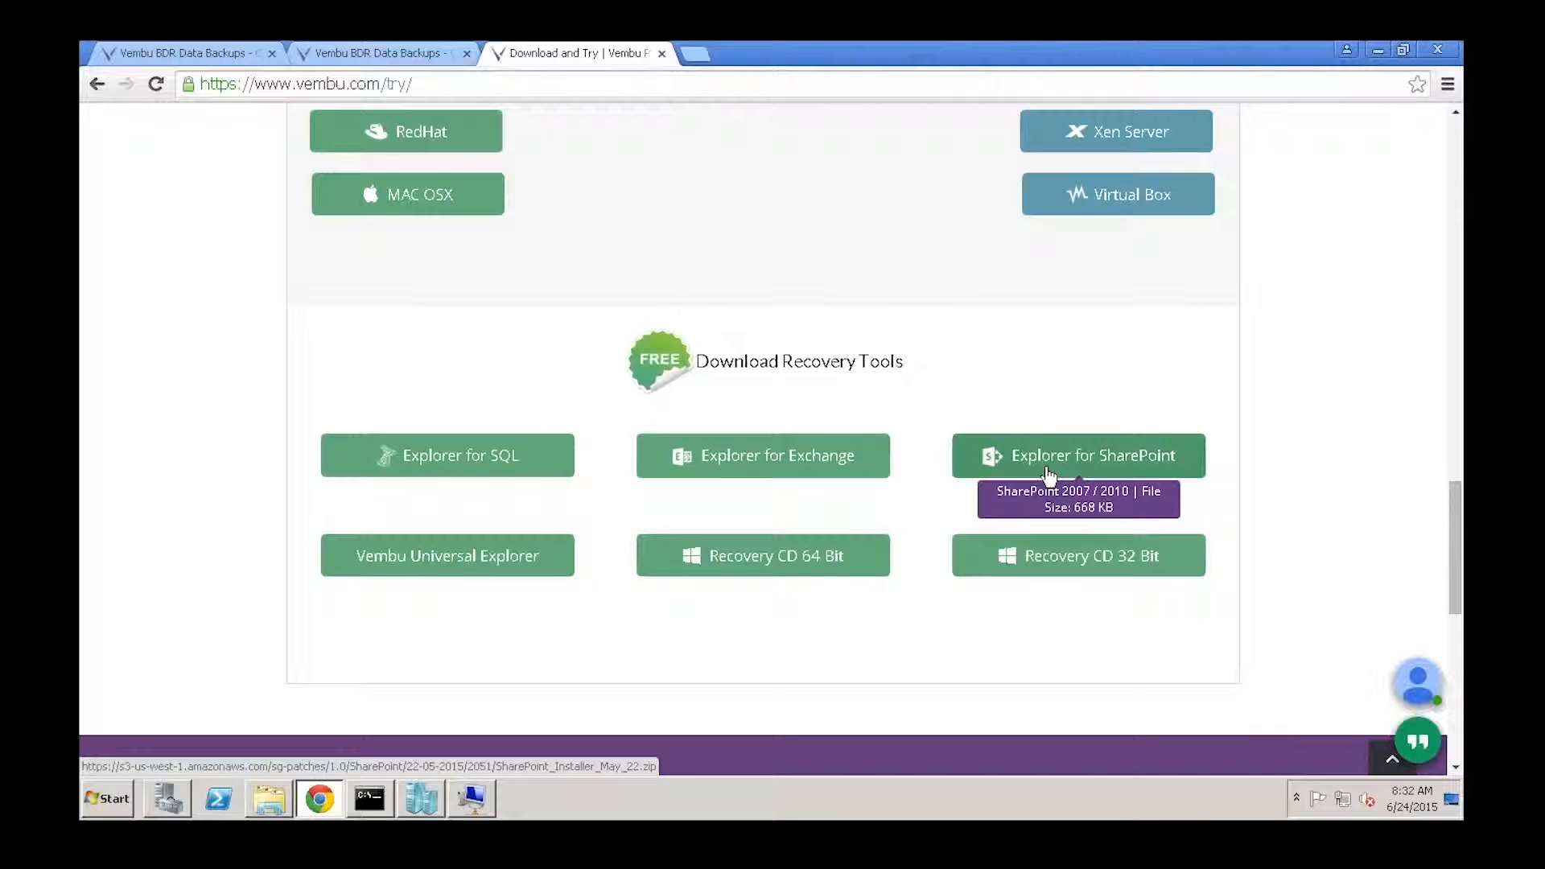
left_click(354, 54)
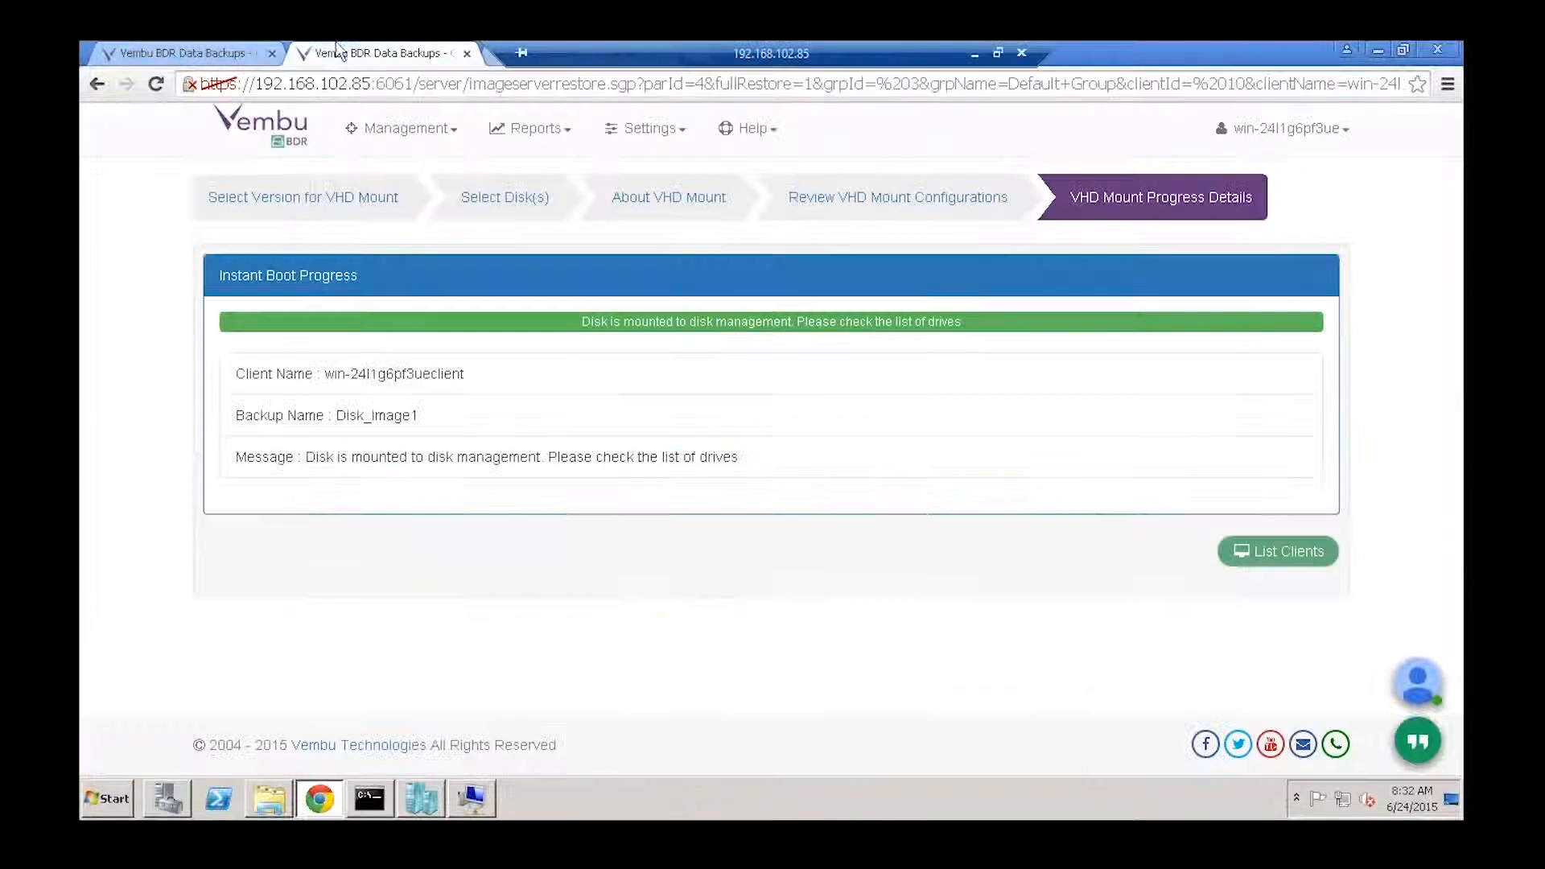
left_click(375, 139)
left_click(395, 182)
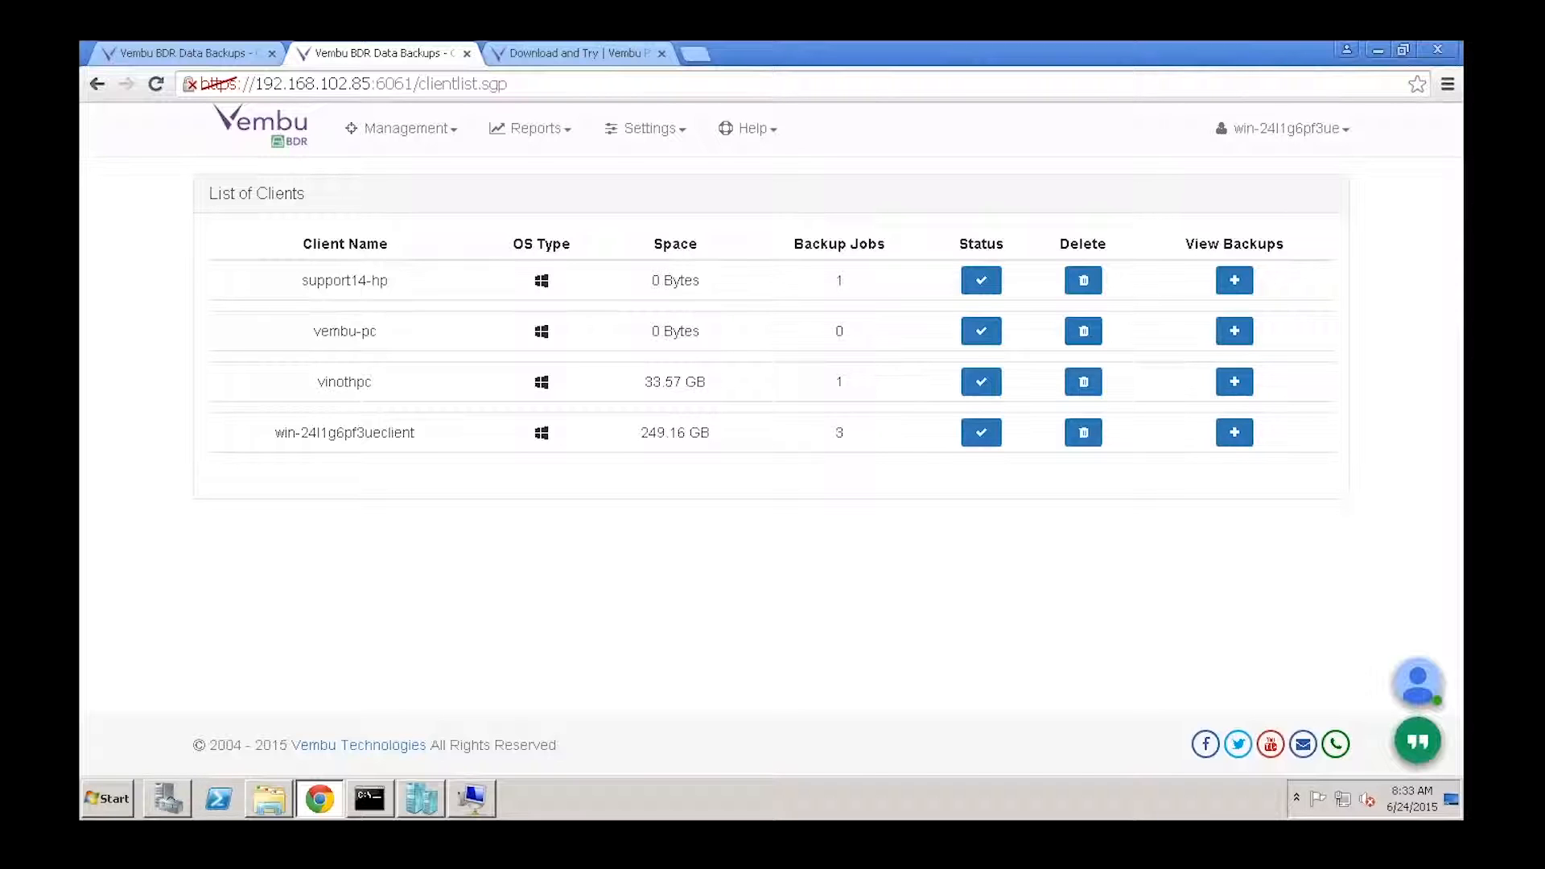
left_click(1240, 433)
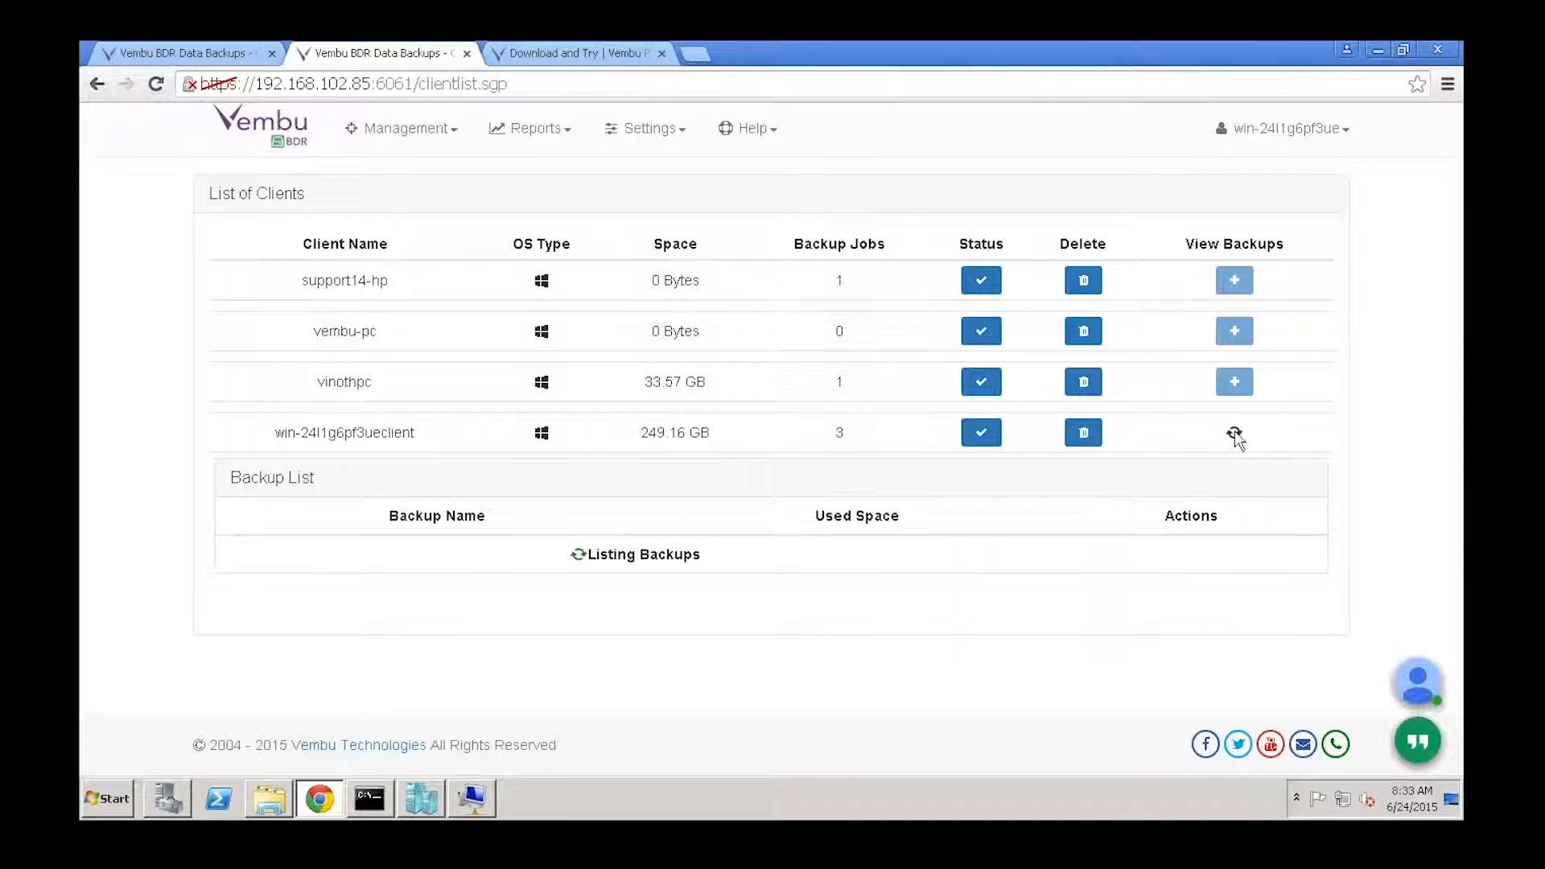
Start a download restore of Disk_Image1 using the Fri 12 Jun 2015 22:00:00 version, and proceed through disk selection to the download format settings
left_click(984, 563)
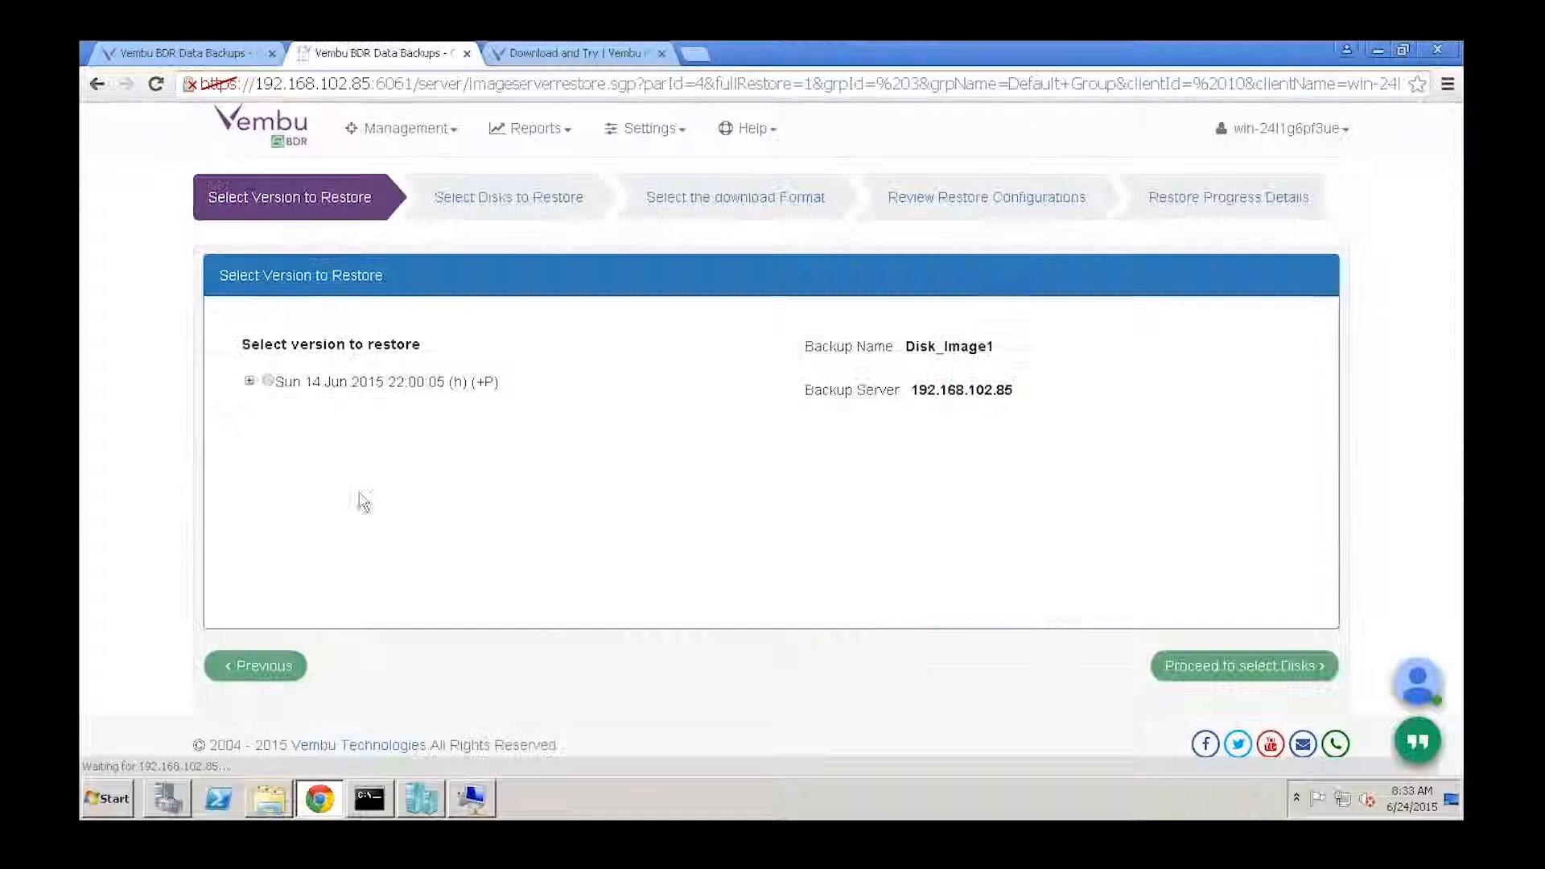
left_click(249, 380)
left_click(268, 435)
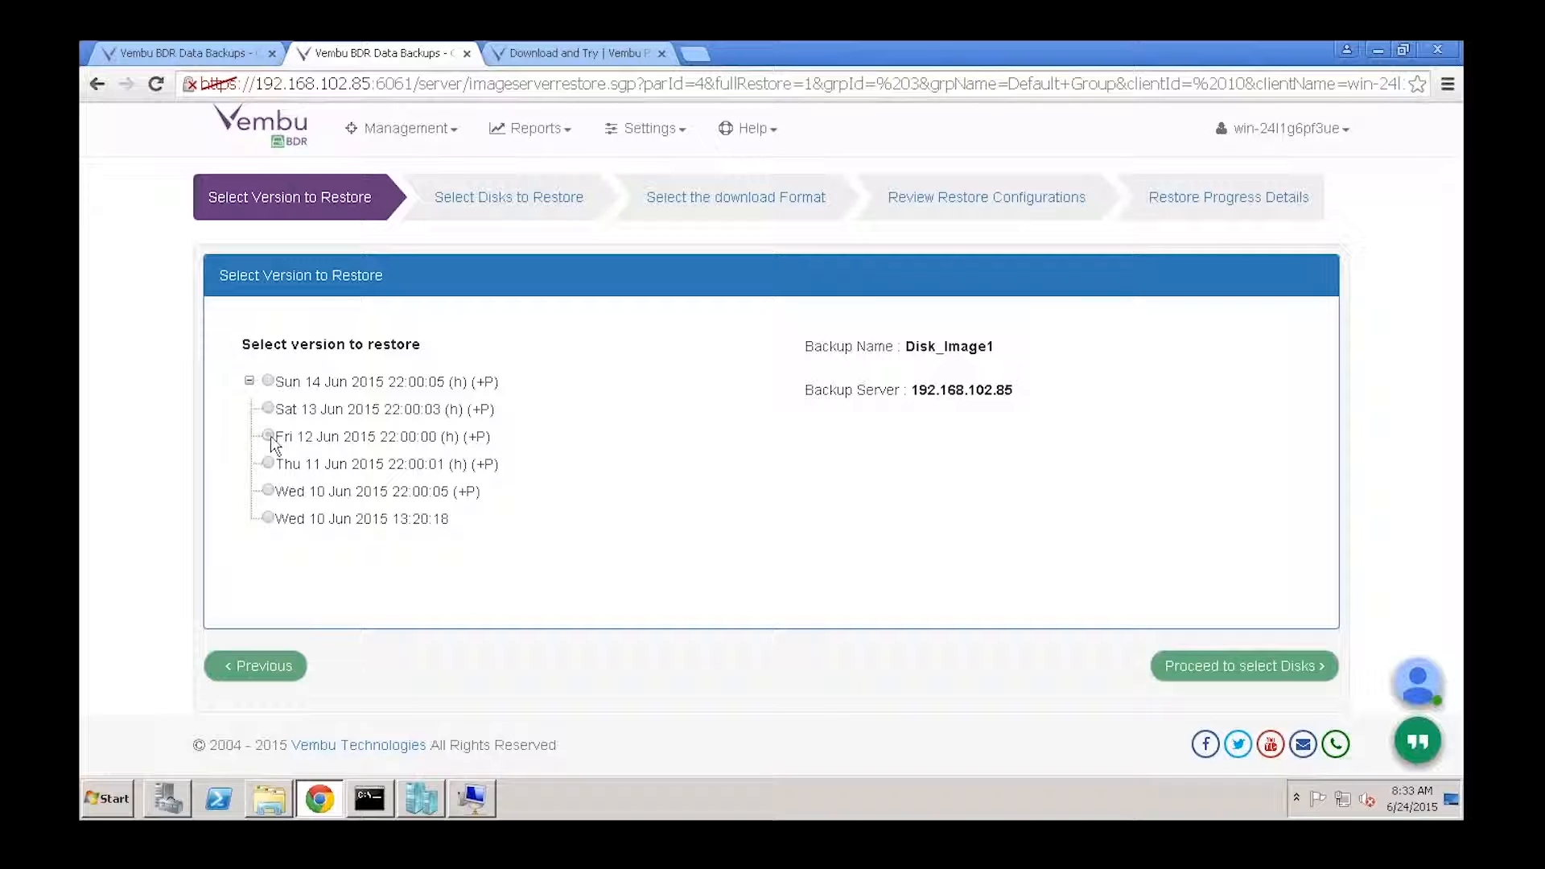
left_click(1231, 668)
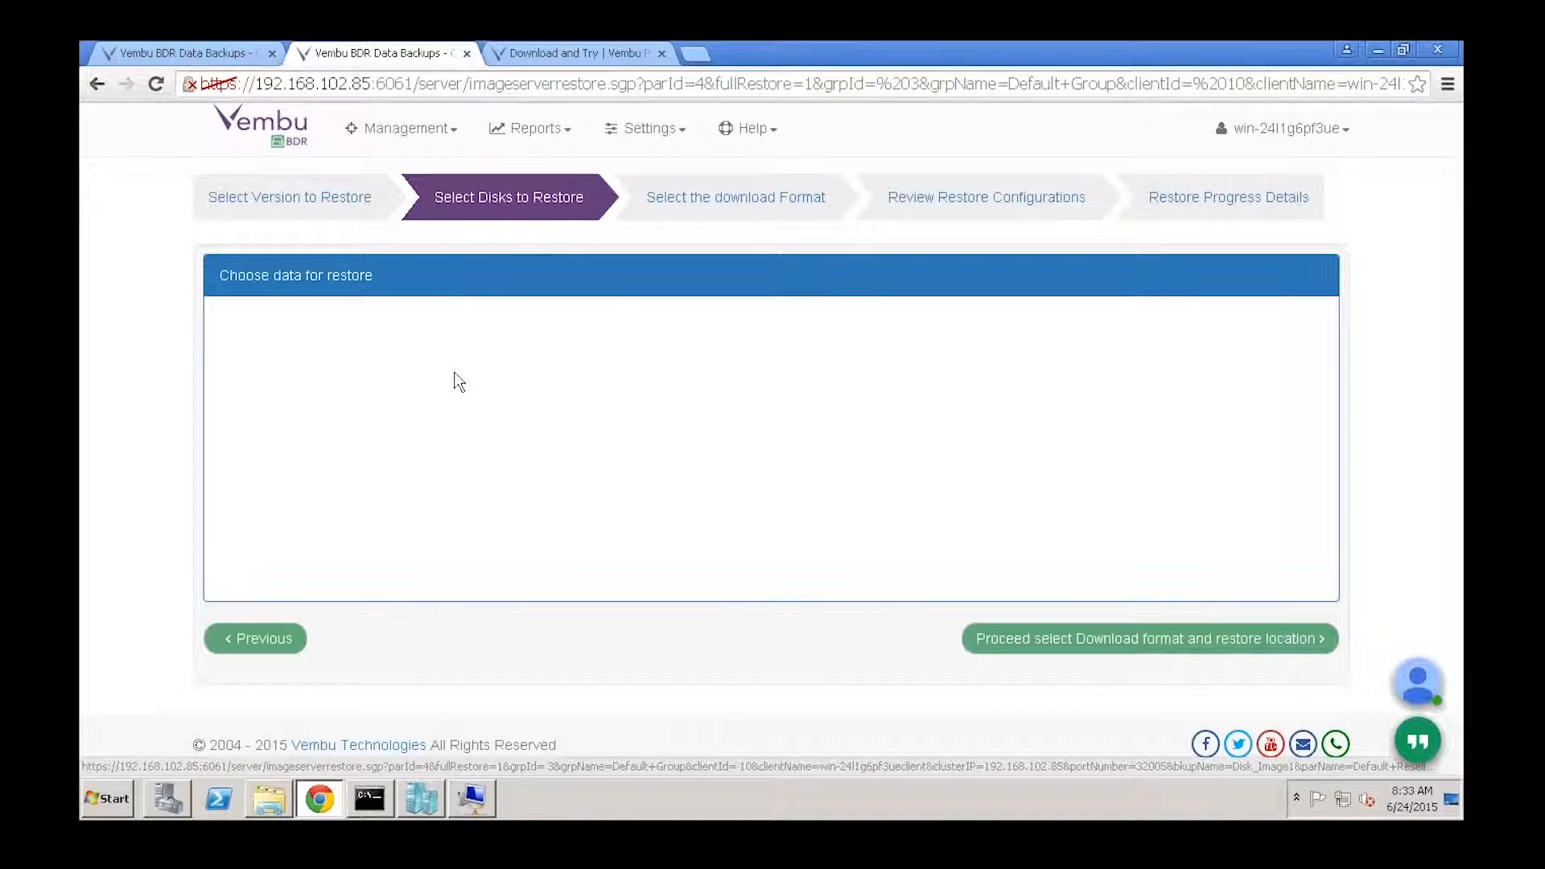
left_click(1103, 641)
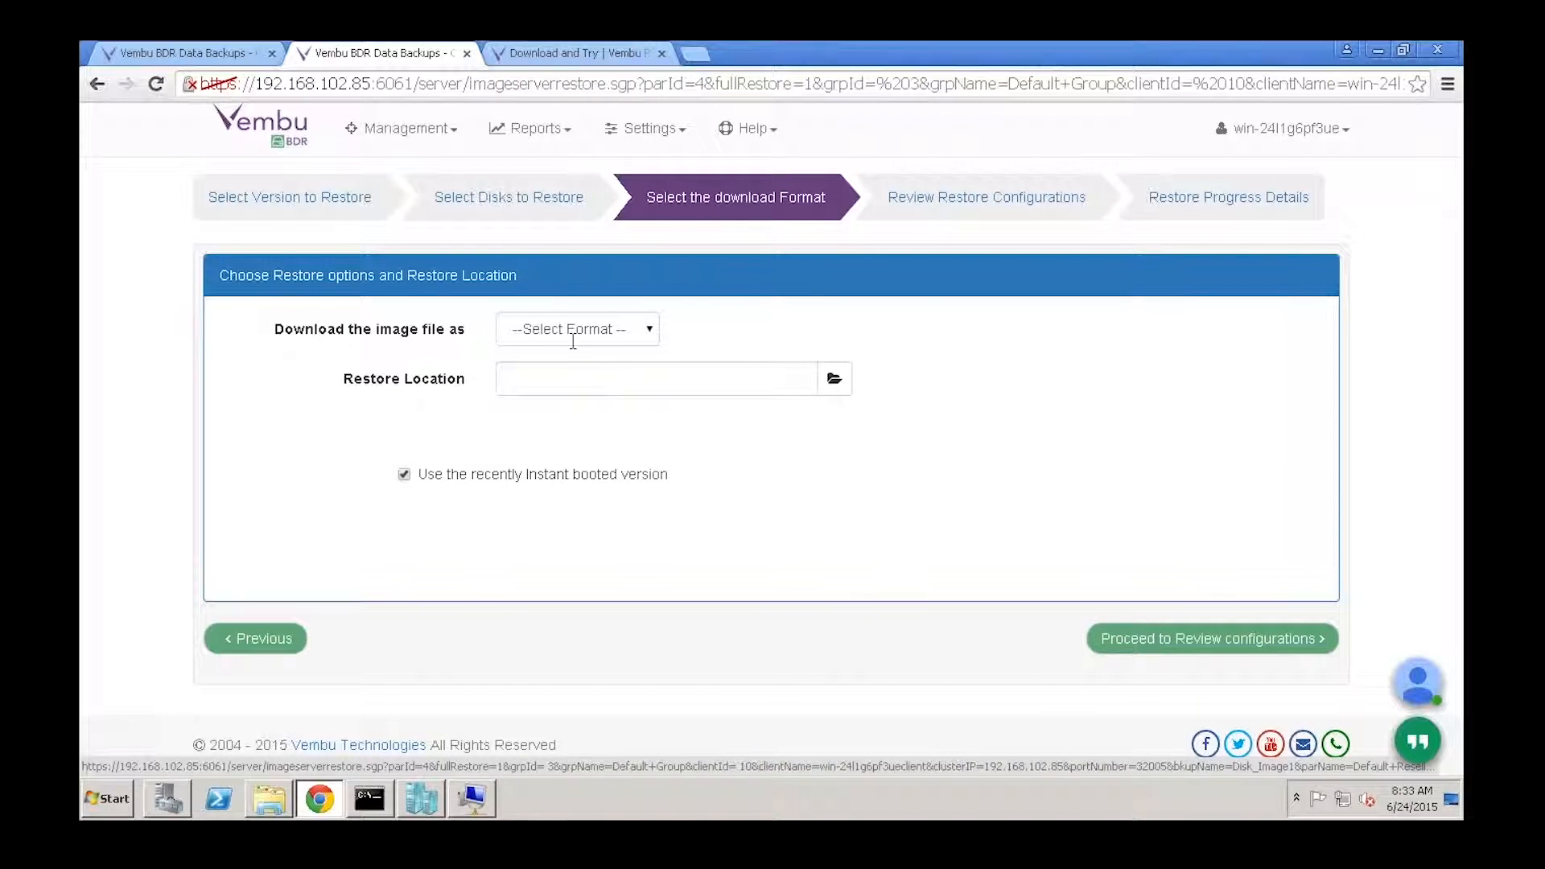
Choose VHDX as the download format for the image file and start editing the restore location
left_click(585, 332)
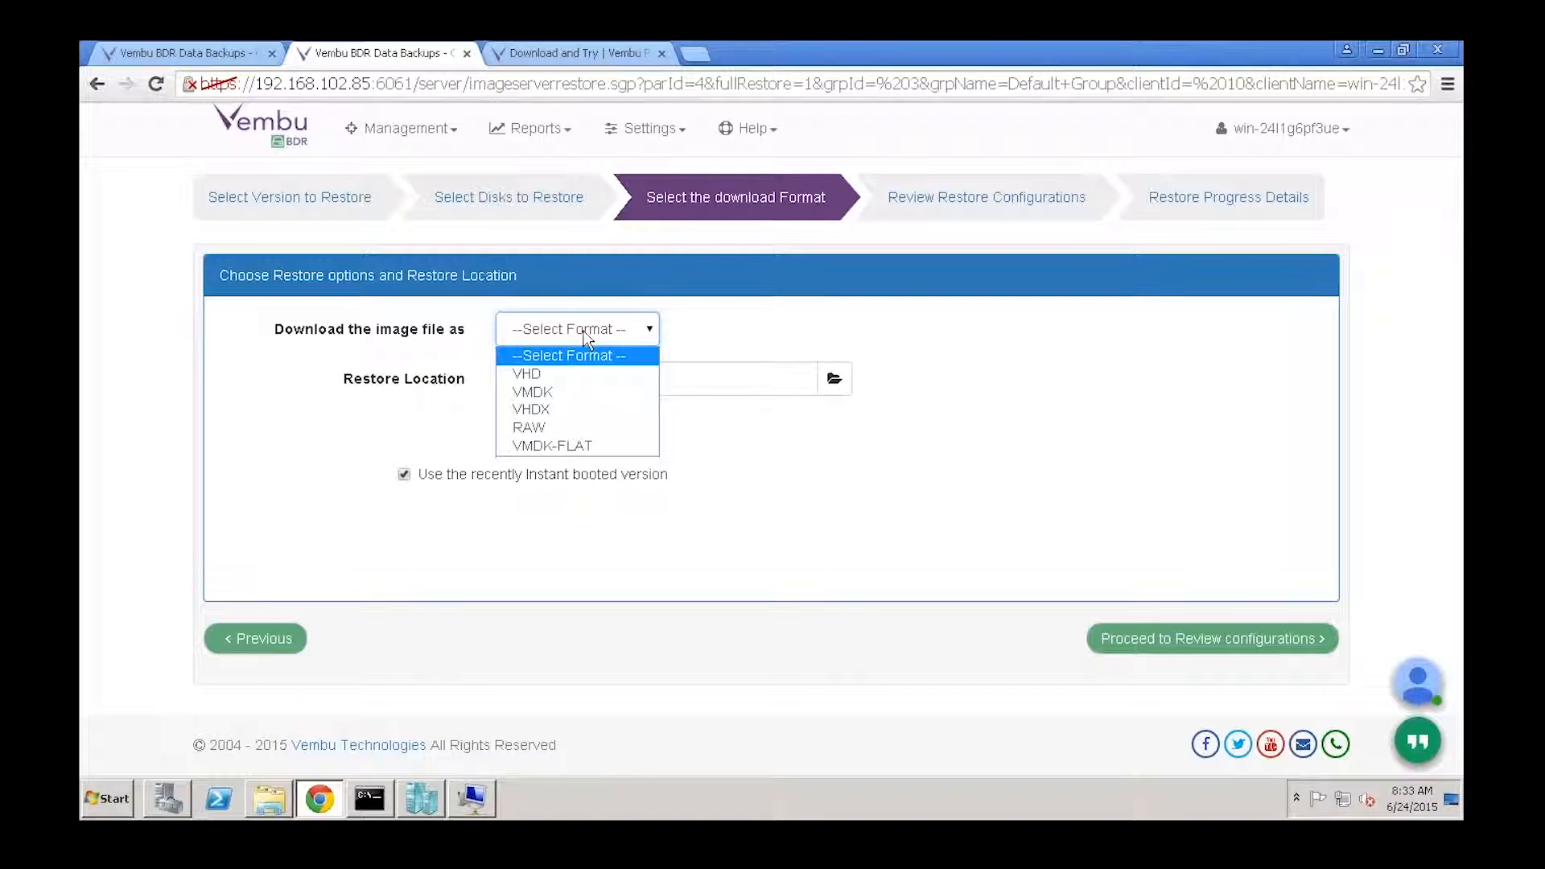
left_click(562, 415)
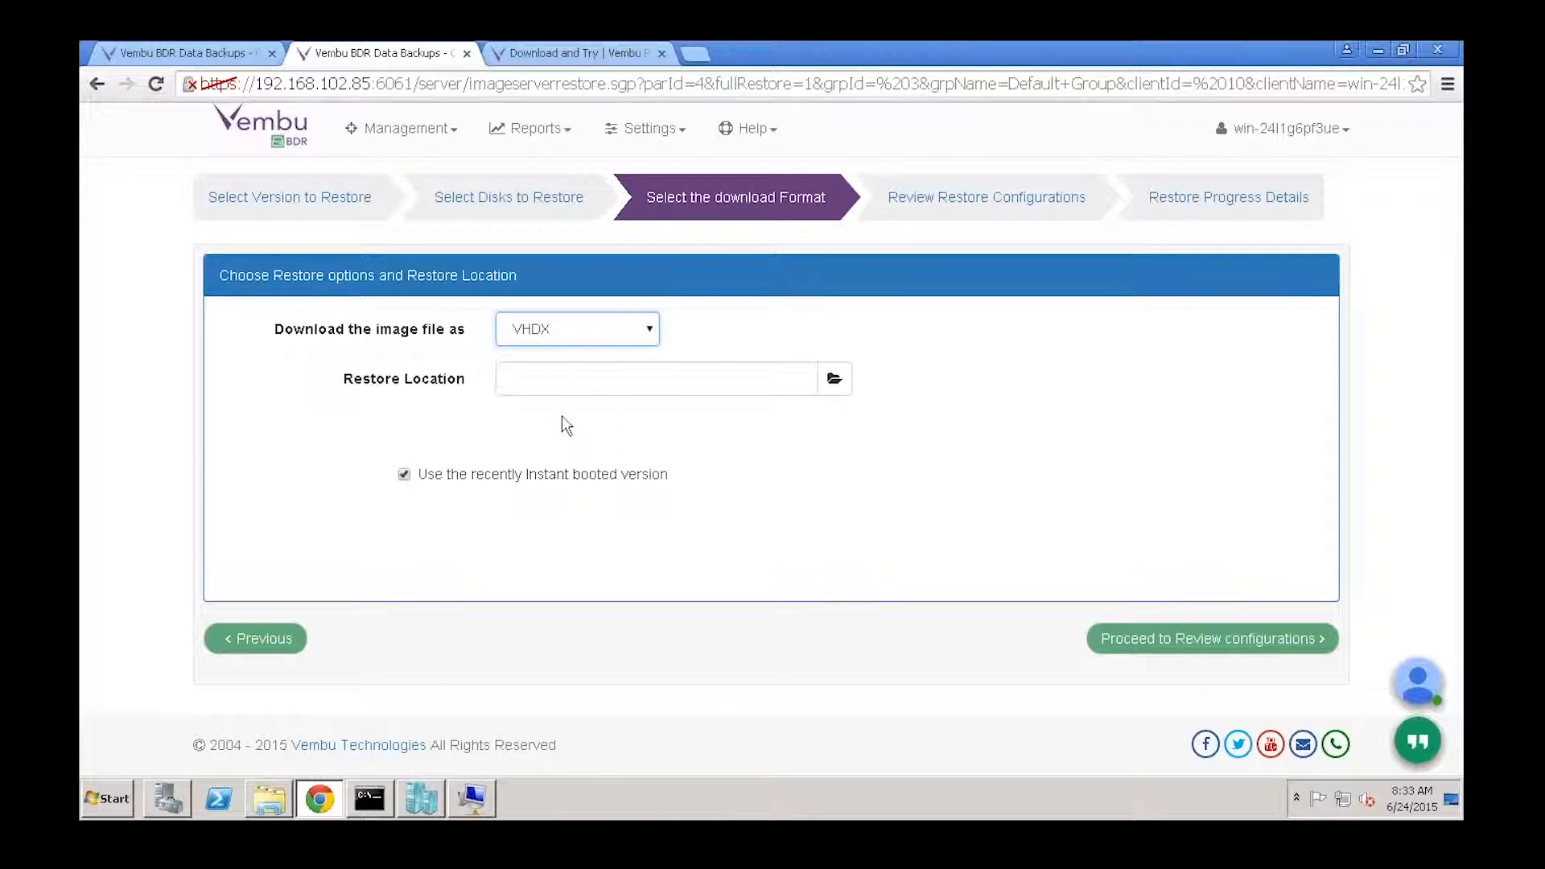
left_click(564, 378)
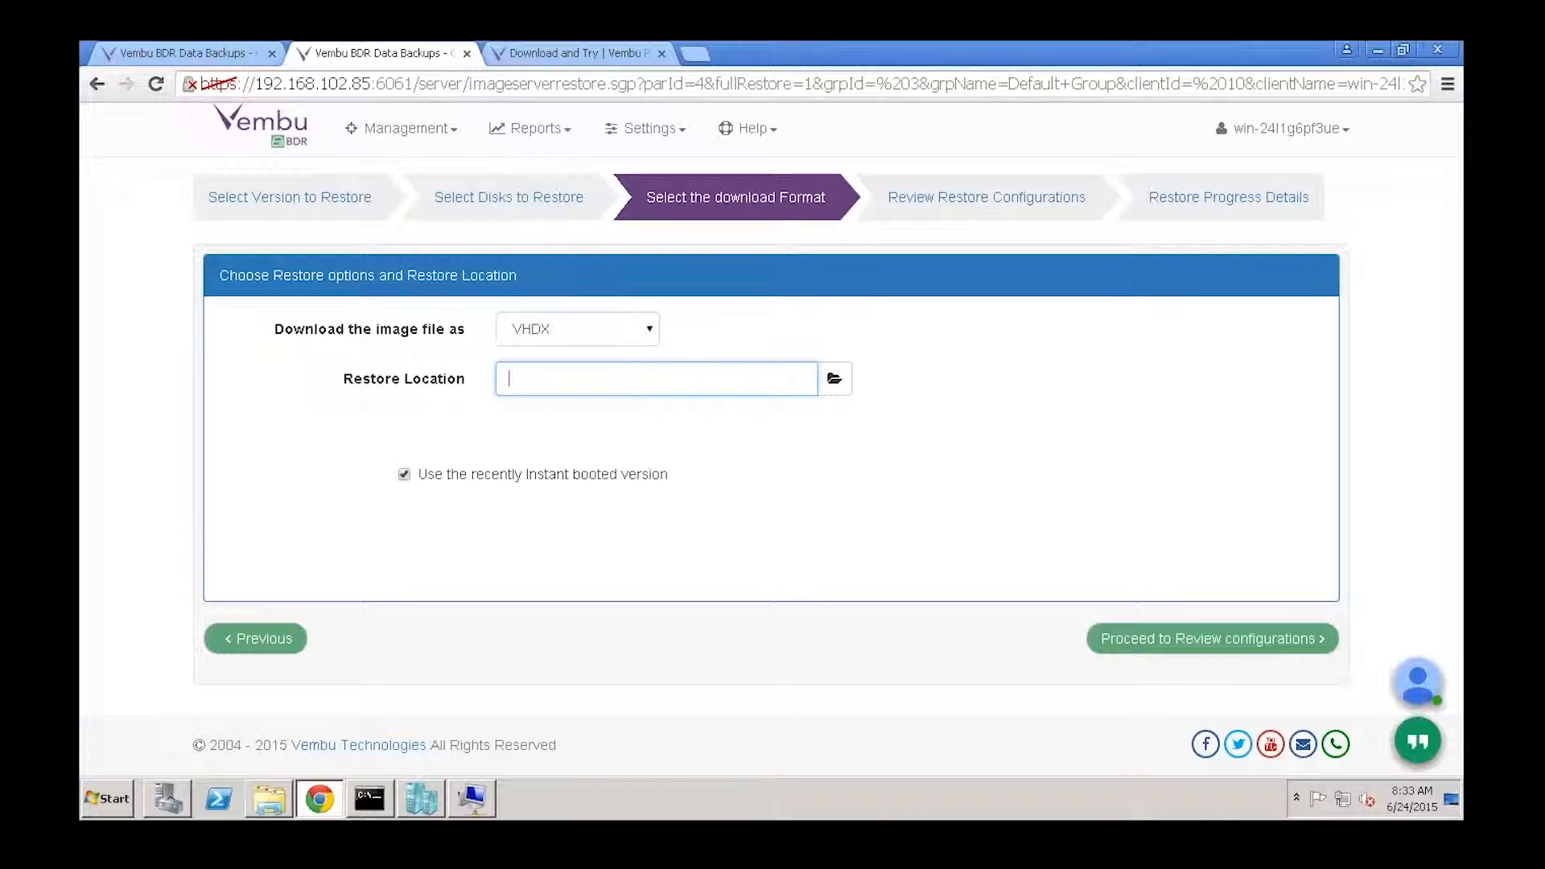
Leave the download restore for the list of clients, expand the backups of win-24l1g6pf3ueclient, and start an ESX(i) server restore of VM_Backup1
mouse_move(377, 141)
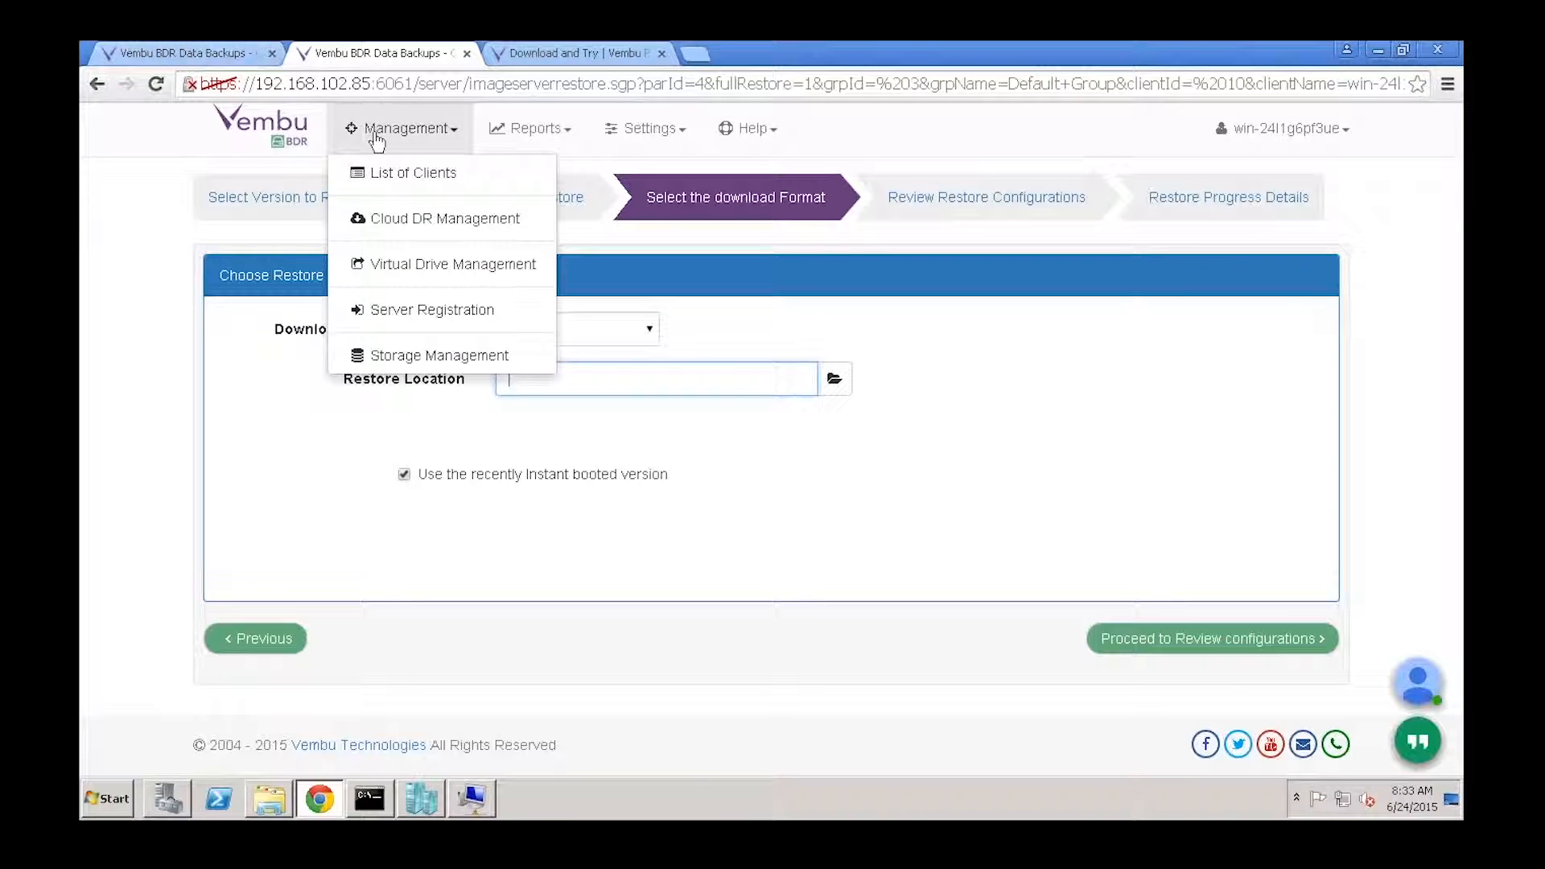
left_click(400, 176)
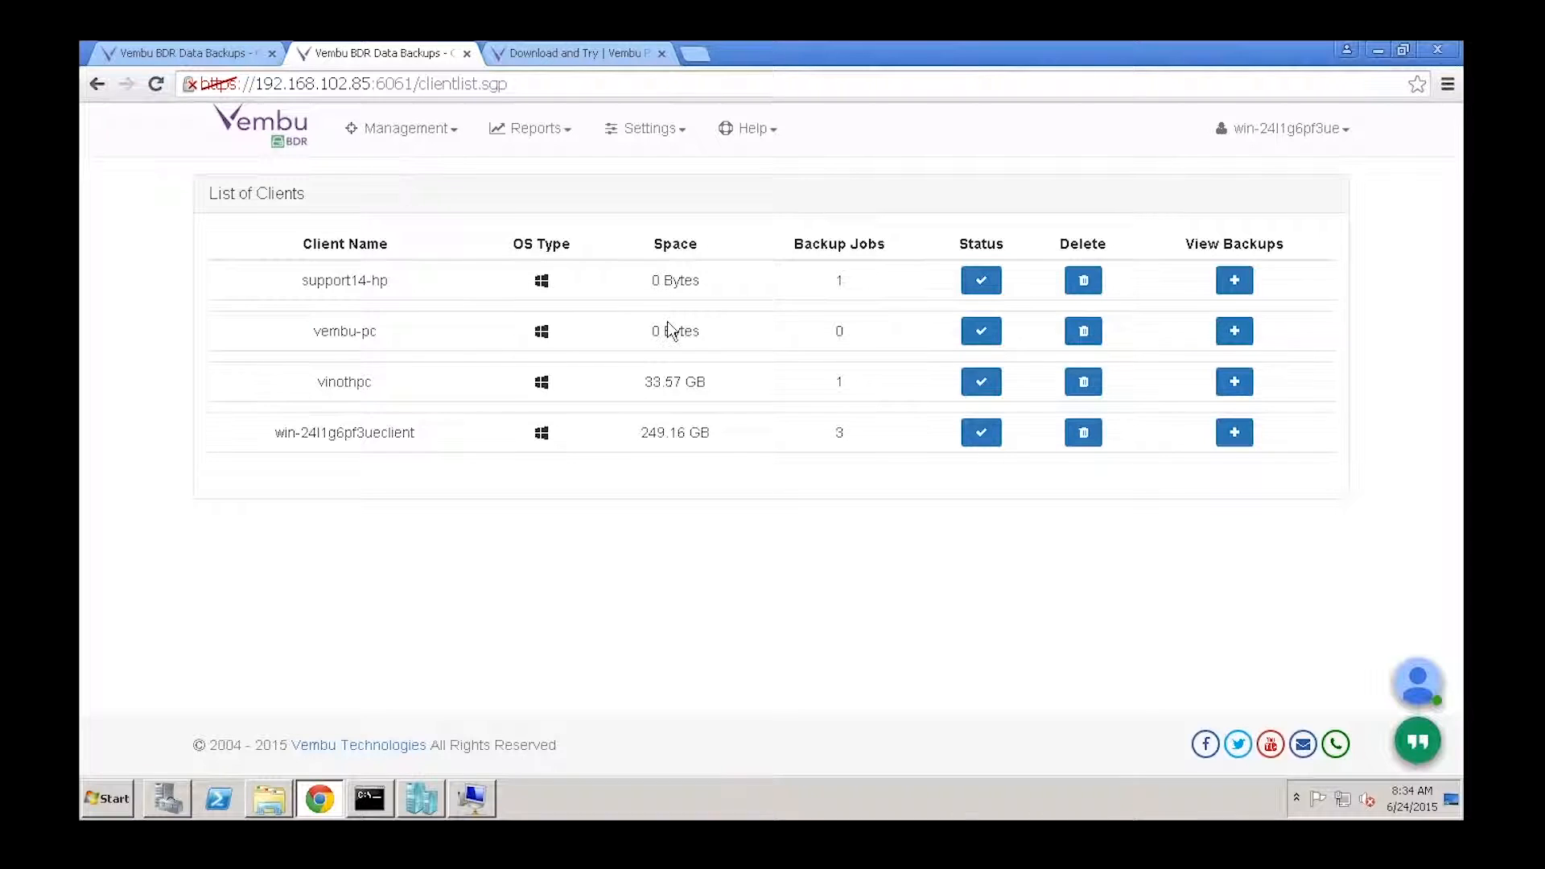
left_click(1234, 433)
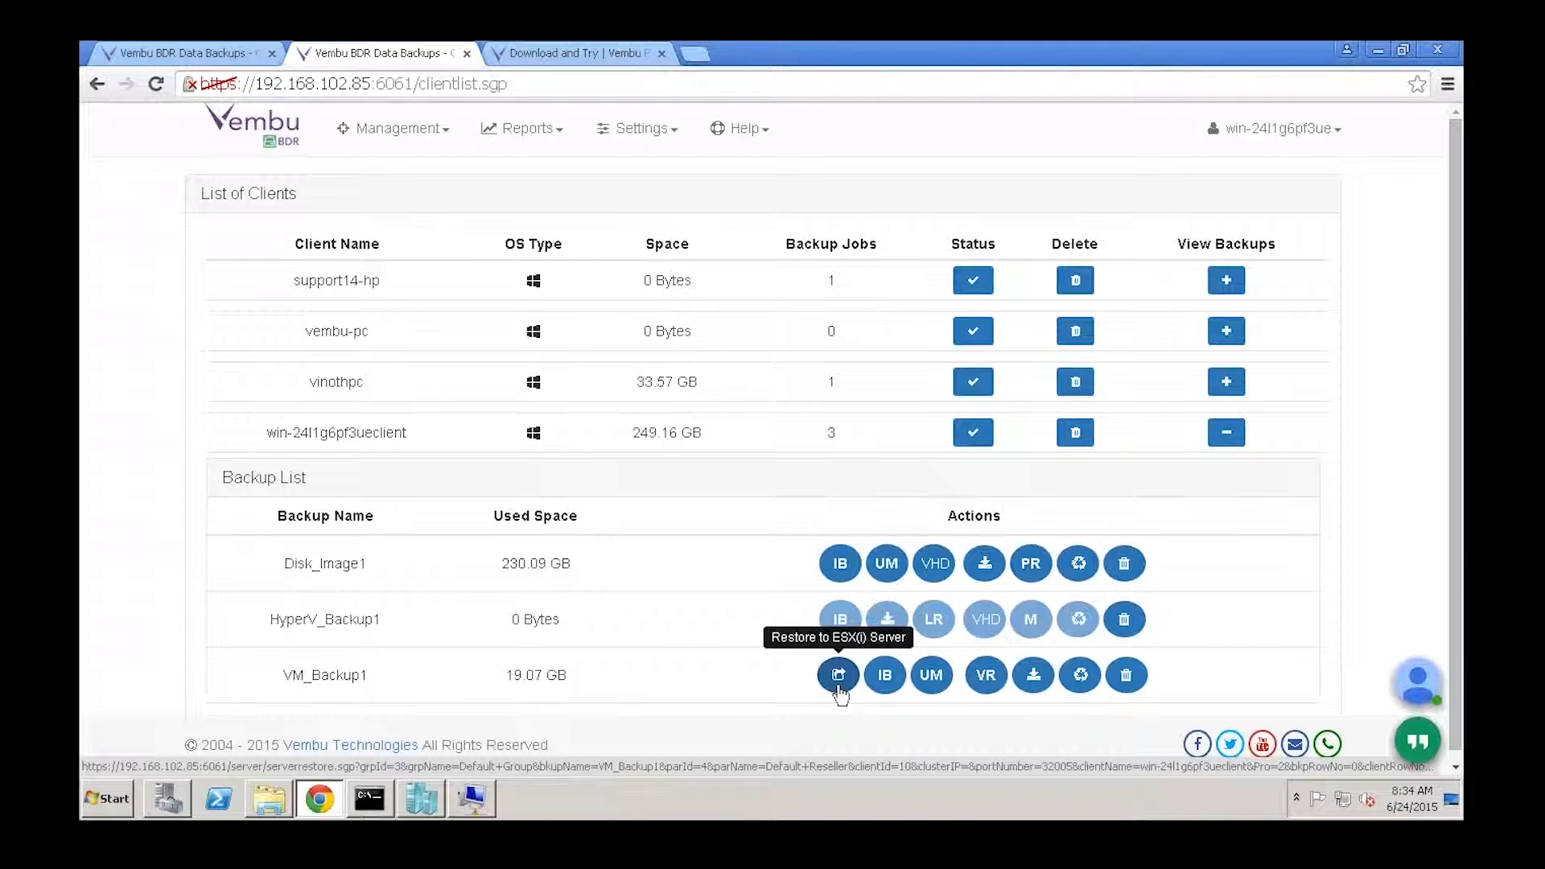
left_click(839, 676)
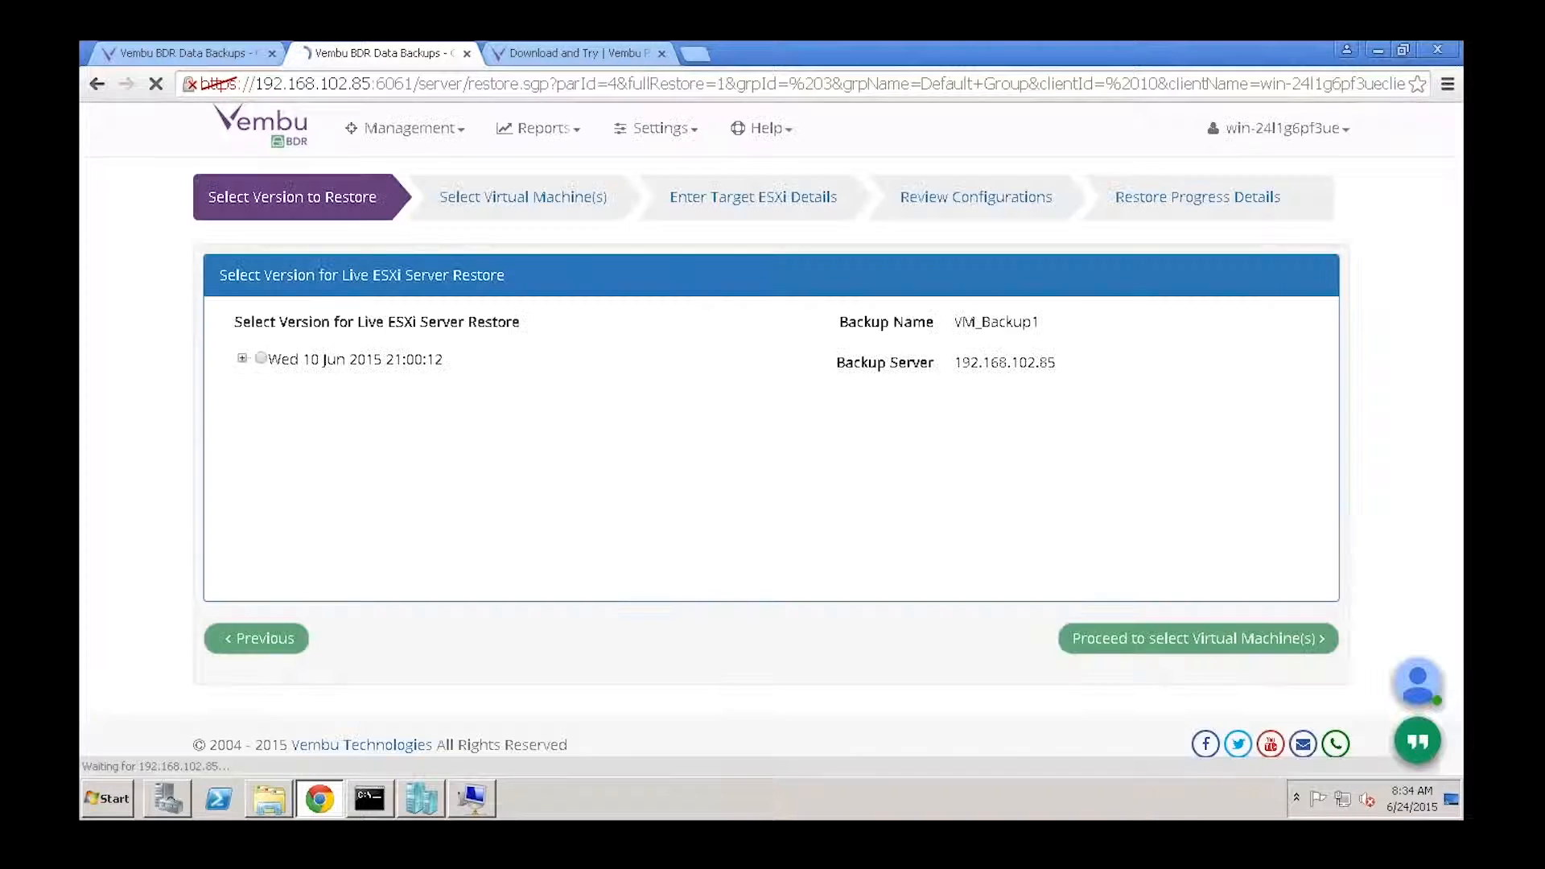
Choose the Wed 10 Jun 2015 13:04:38 version and the whole virtual machine under 192.168.103.214, and proceed to the target ESXi details
left_click(243, 358)
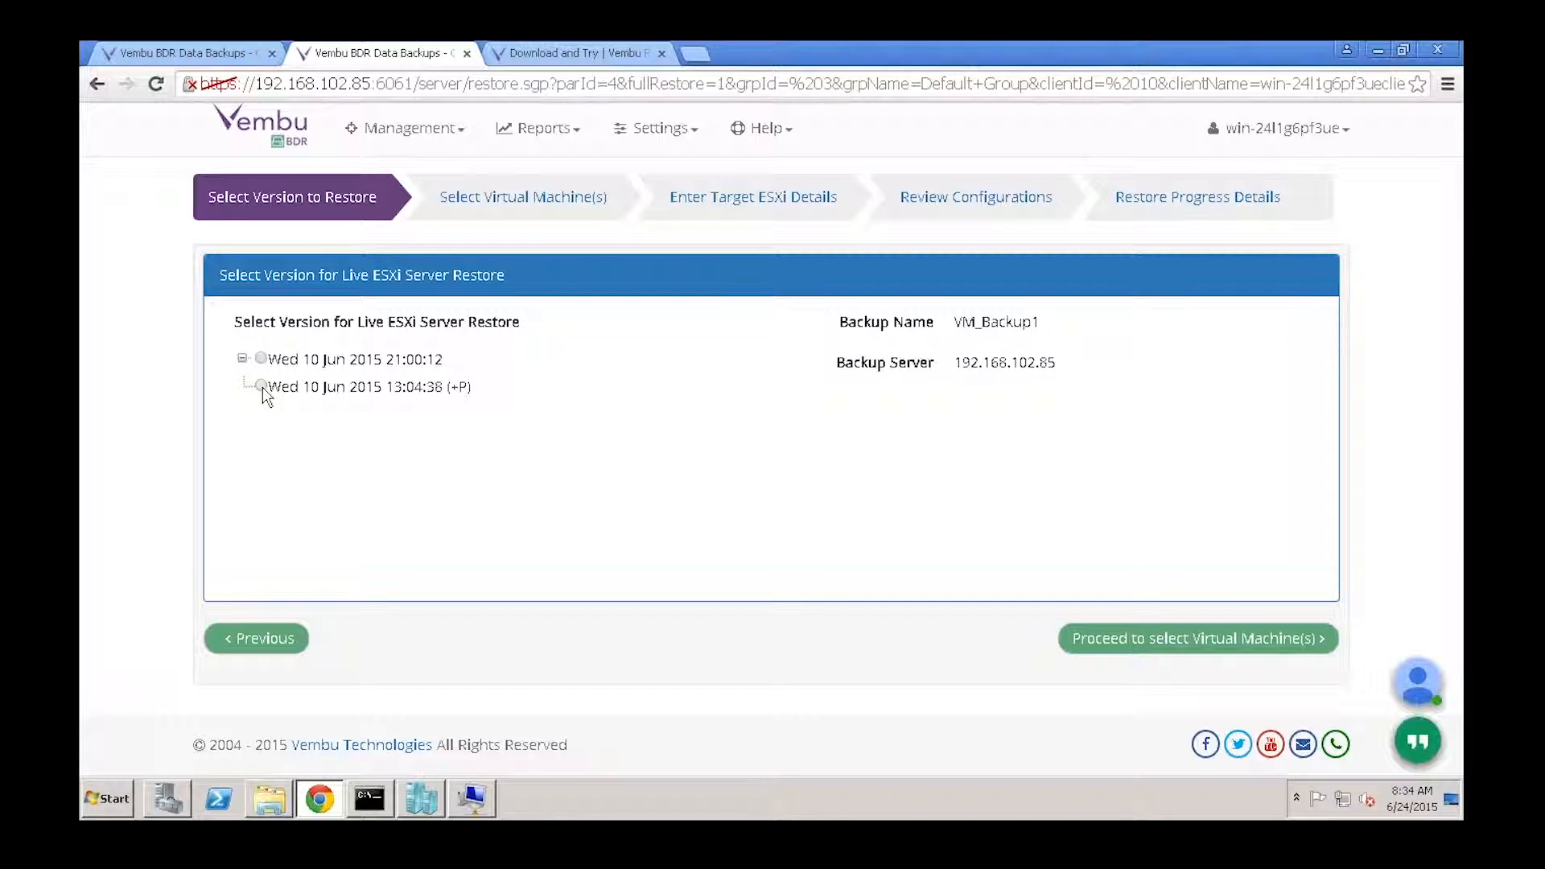
left_click(262, 386)
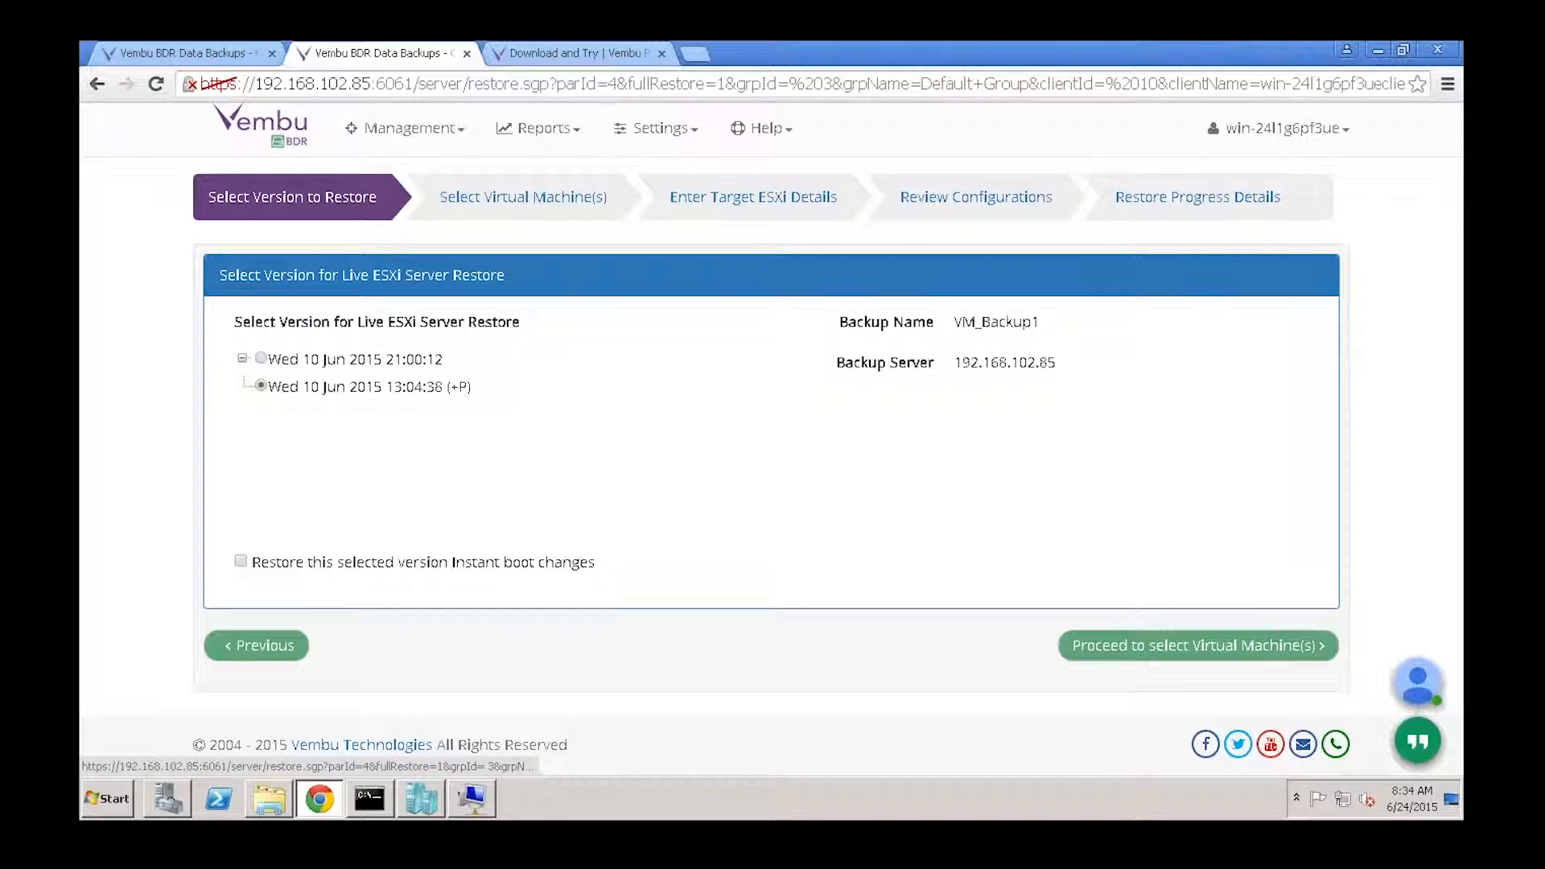
left_click(1143, 648)
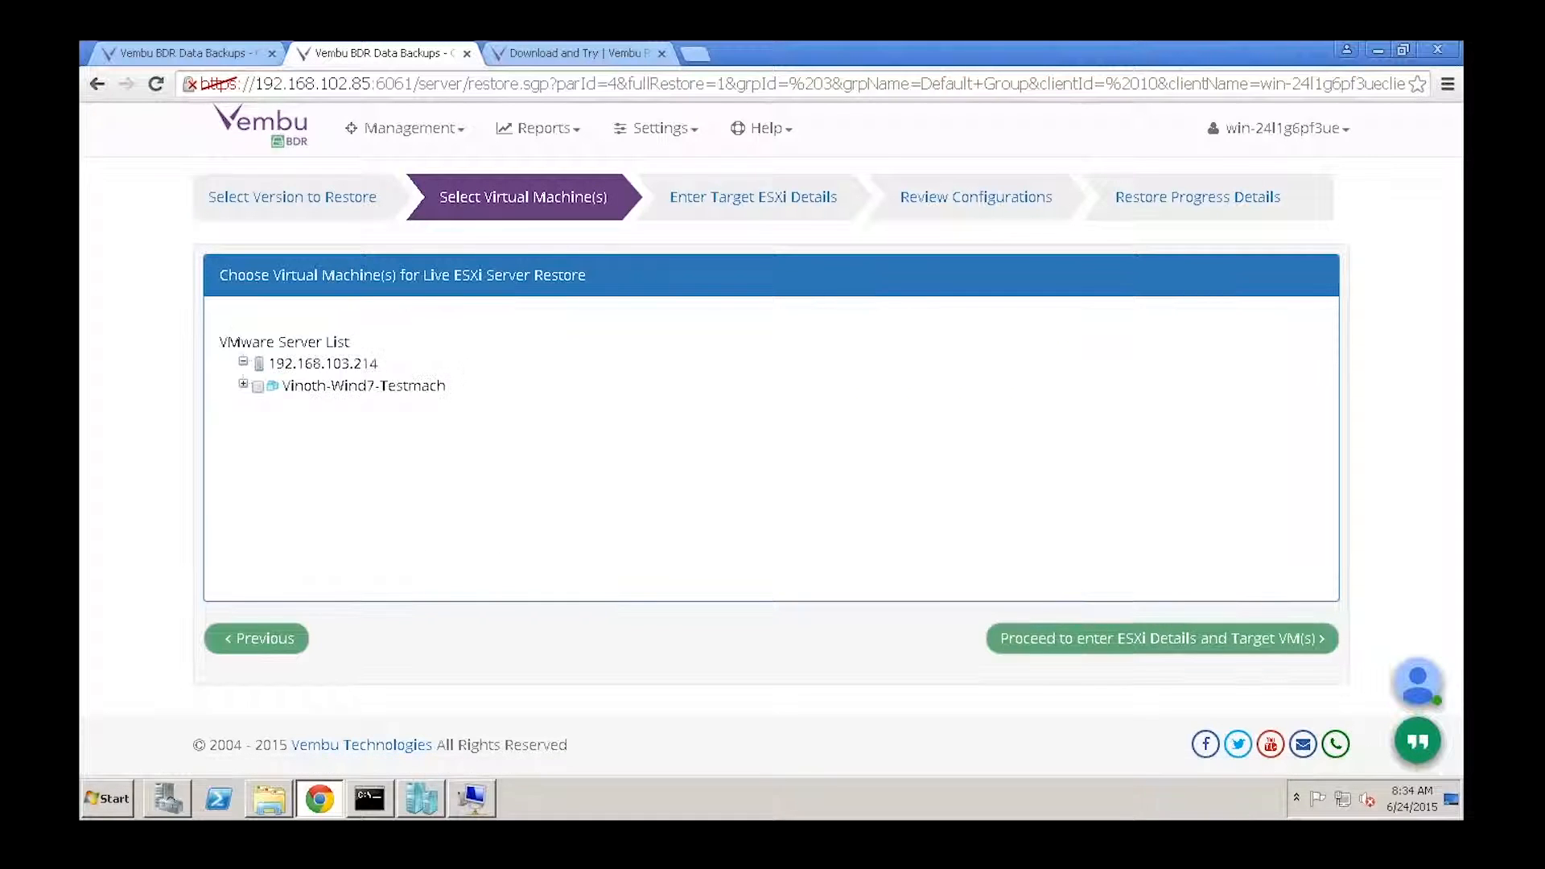
left_click(242, 384)
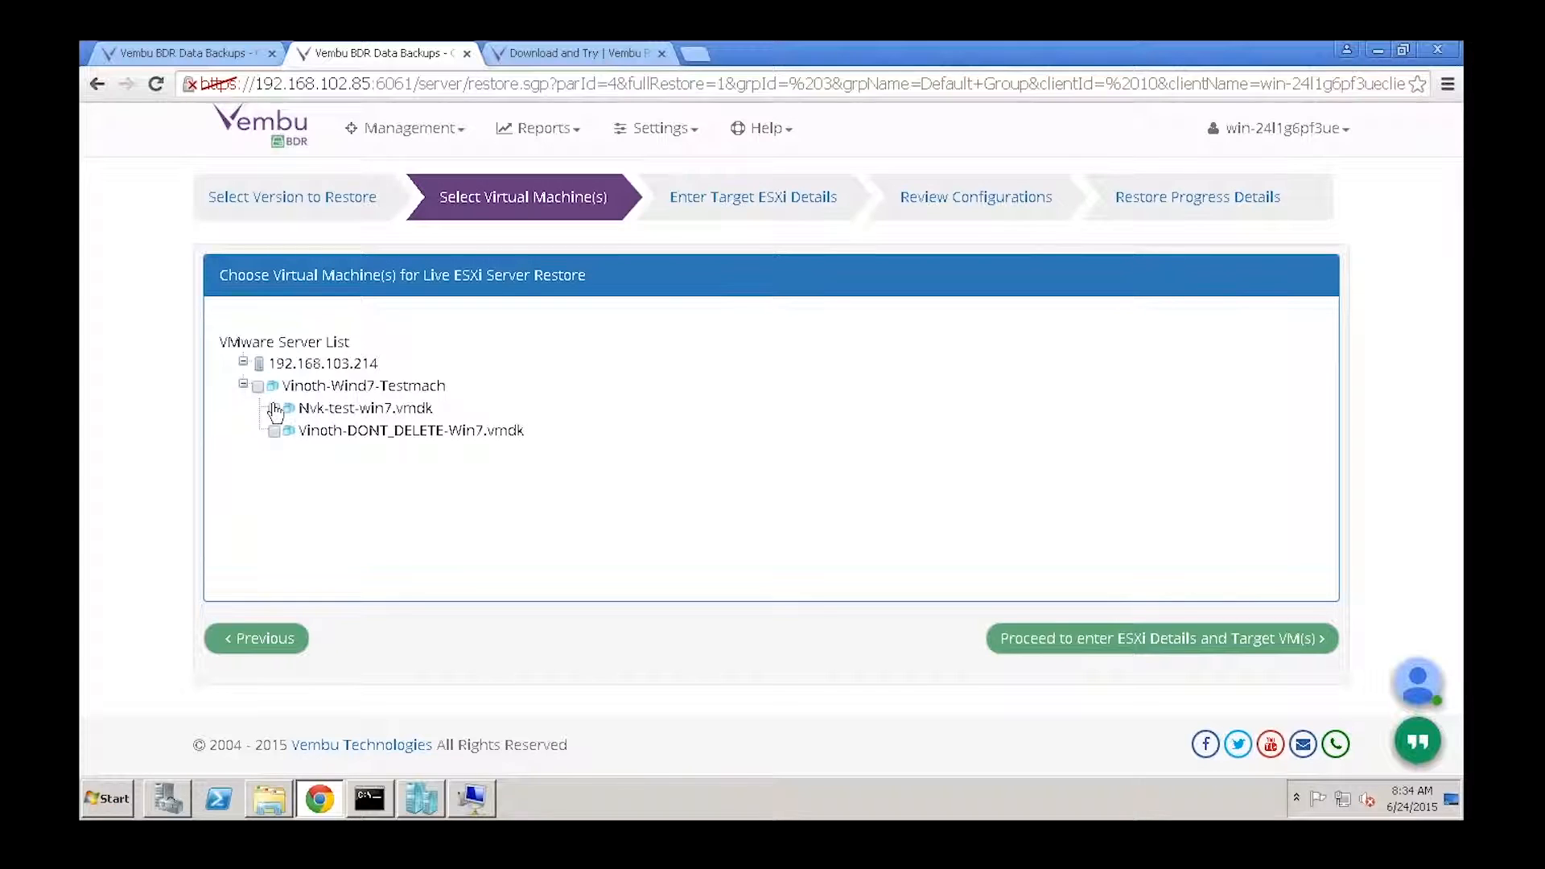
left_click(258, 386)
left_click(1195, 641)
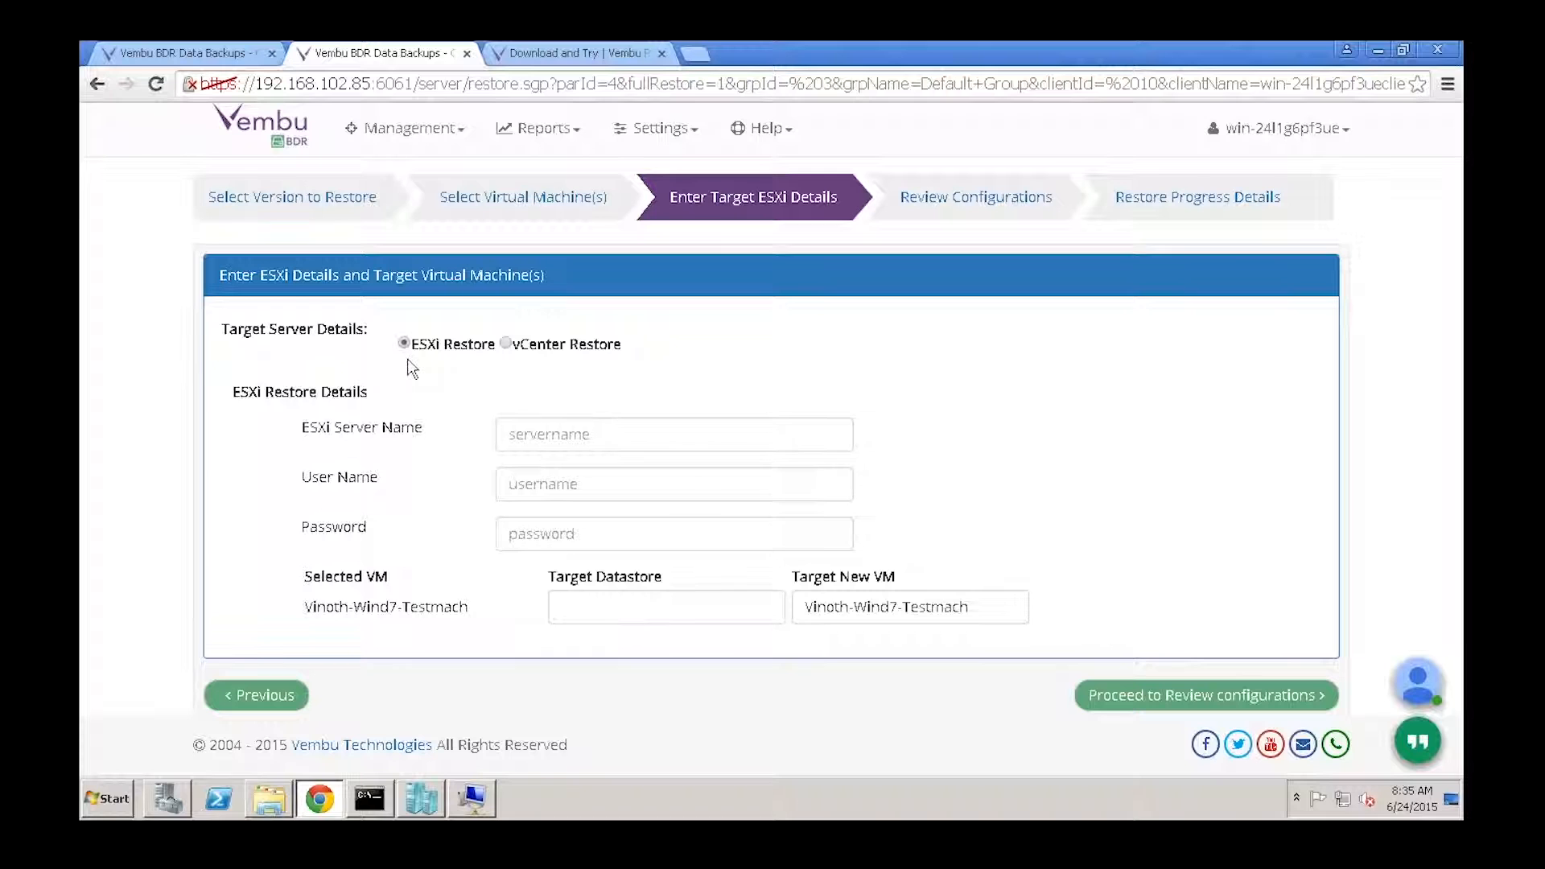
Leave the ESXi restore for Cloud DR Management, enable the Vembu Cloud DR status and choose Europe as the region
left_click(443, 130)
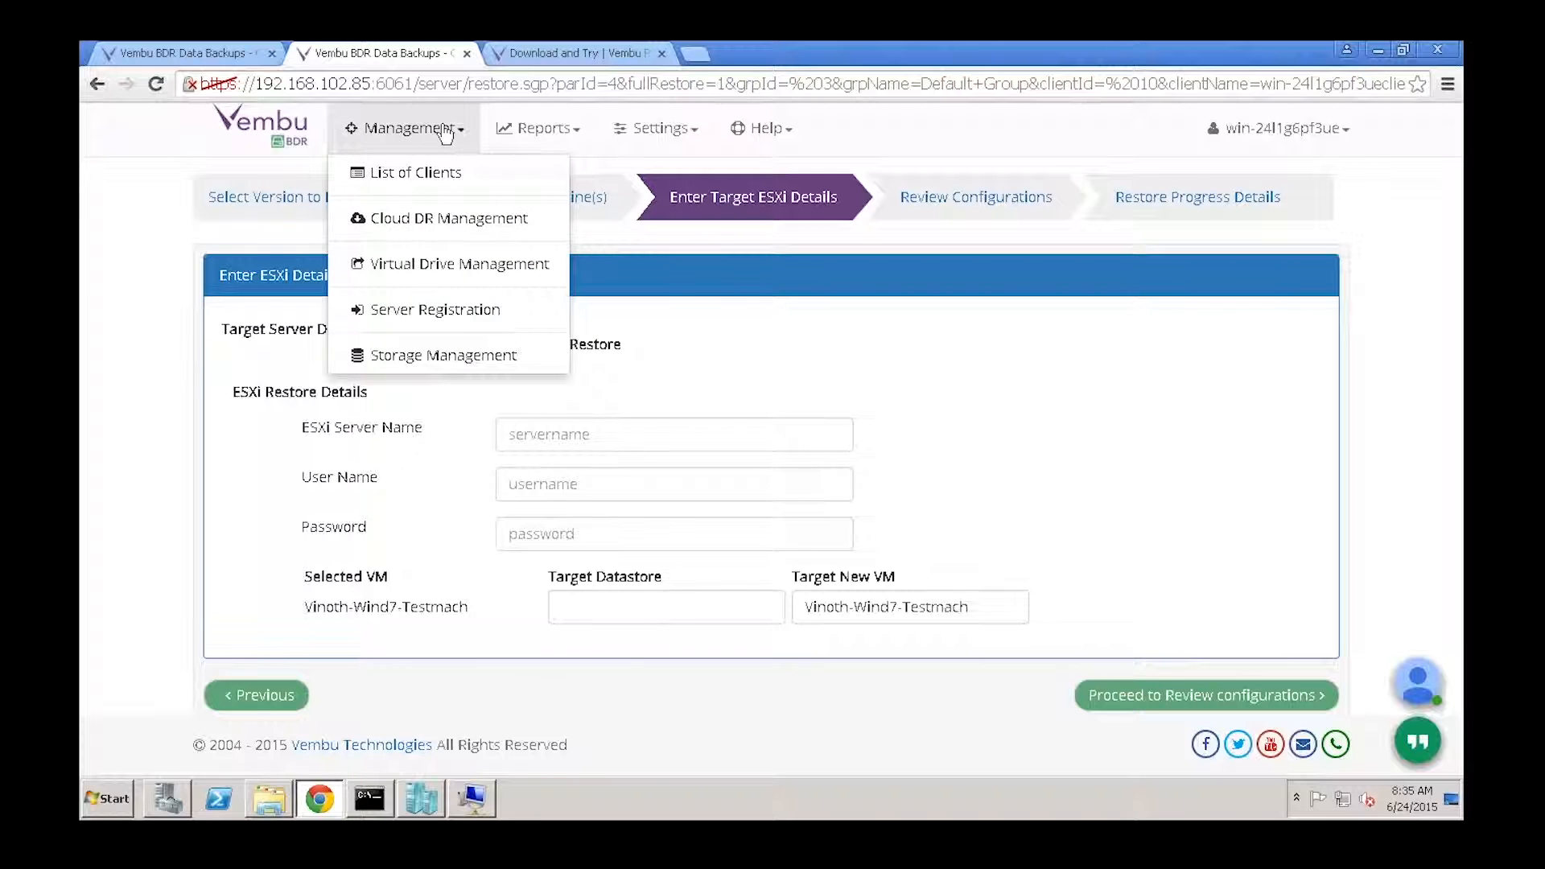
left_click(428, 236)
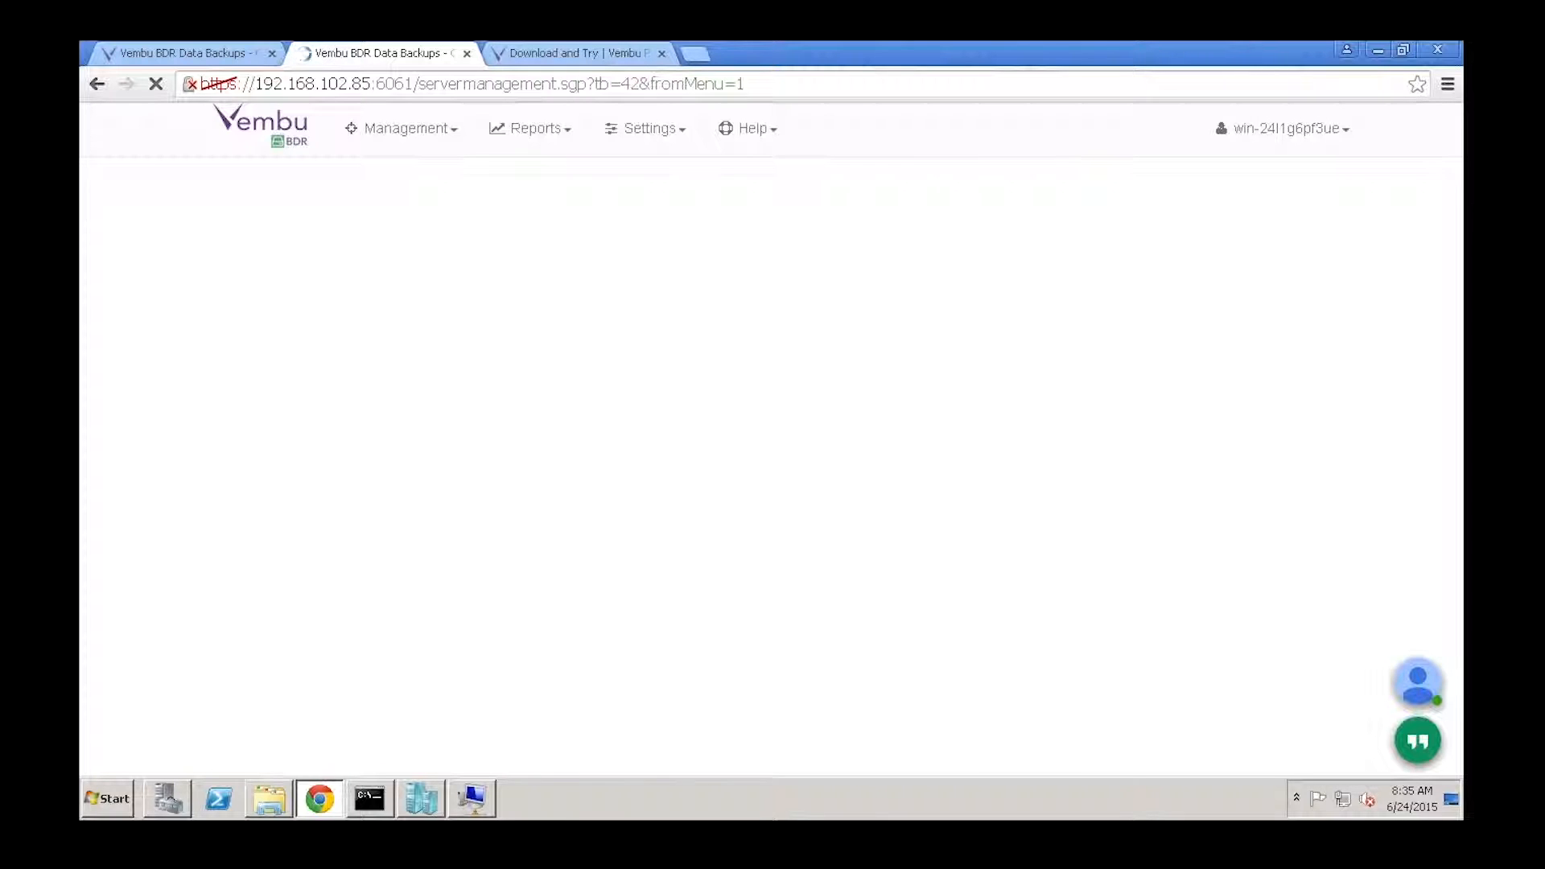
left_click(624, 327)
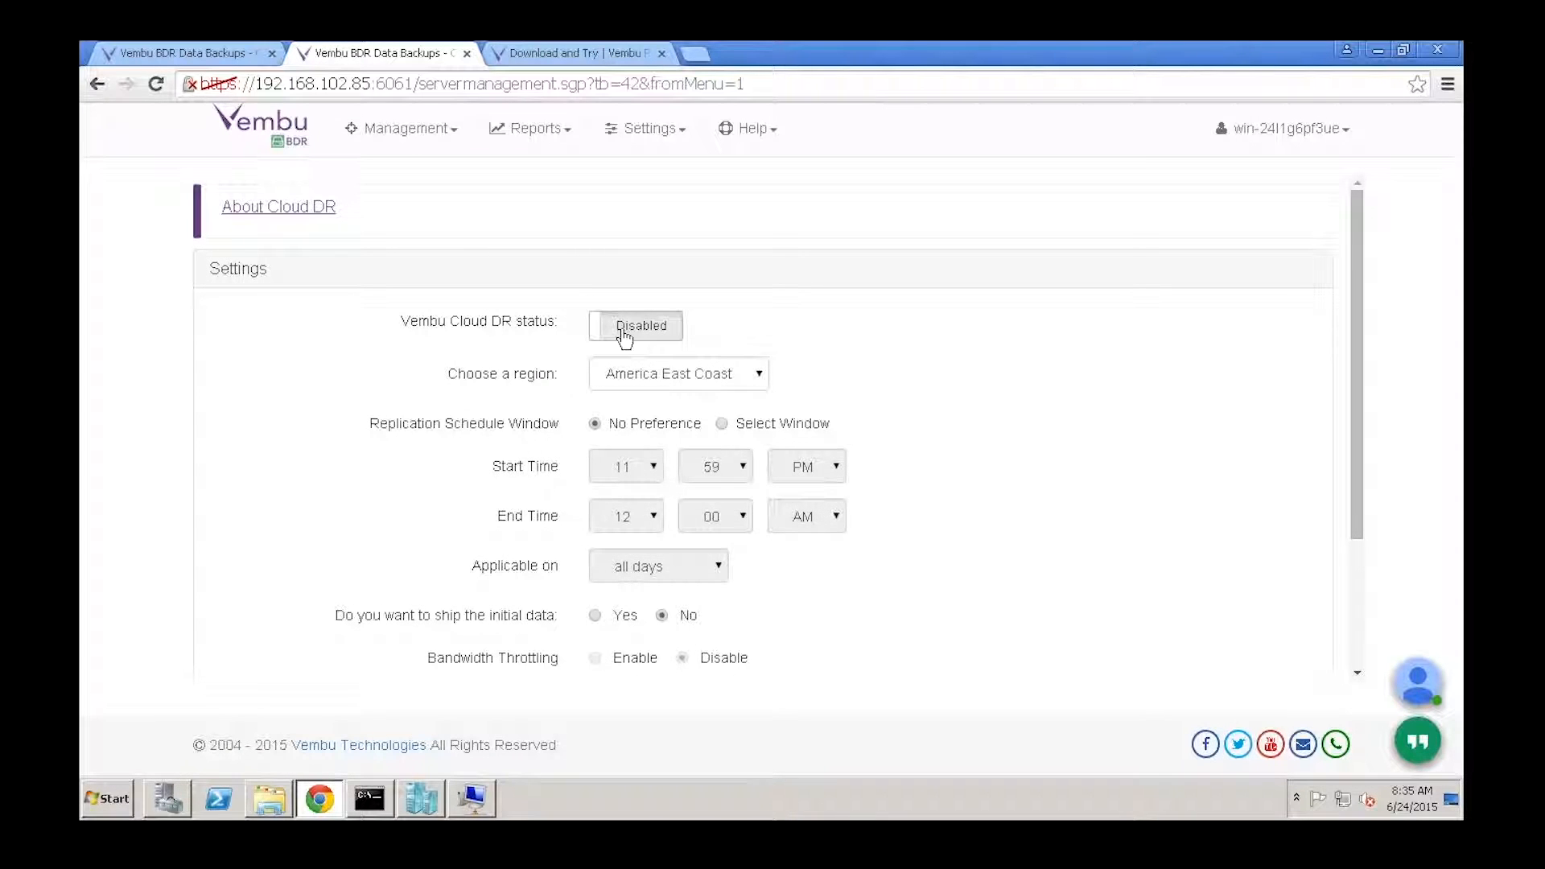
left_click(705, 381)
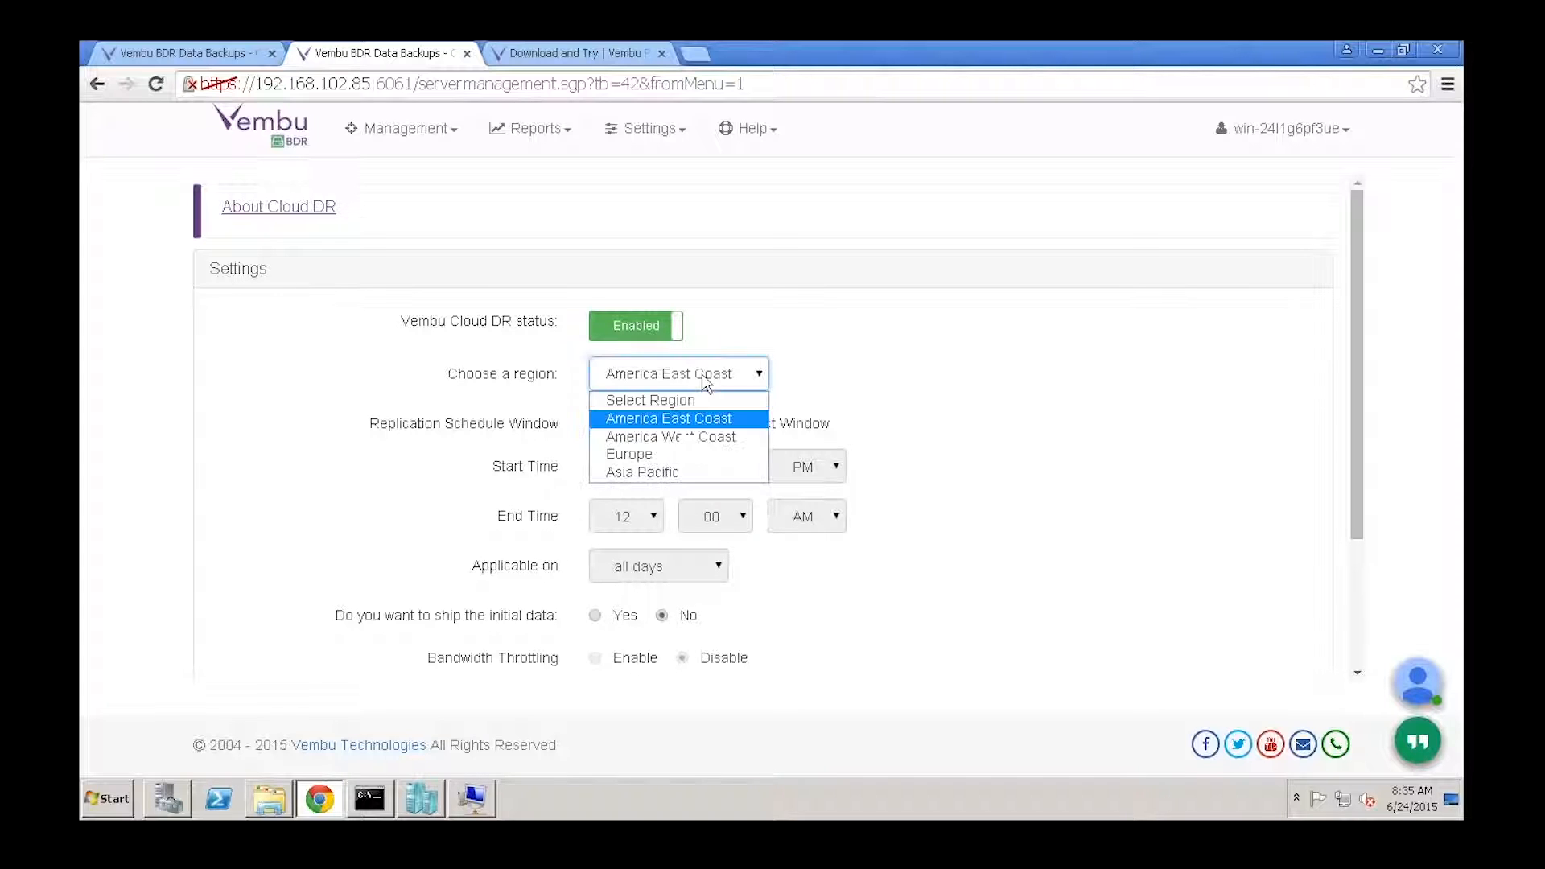
left_click(665, 456)
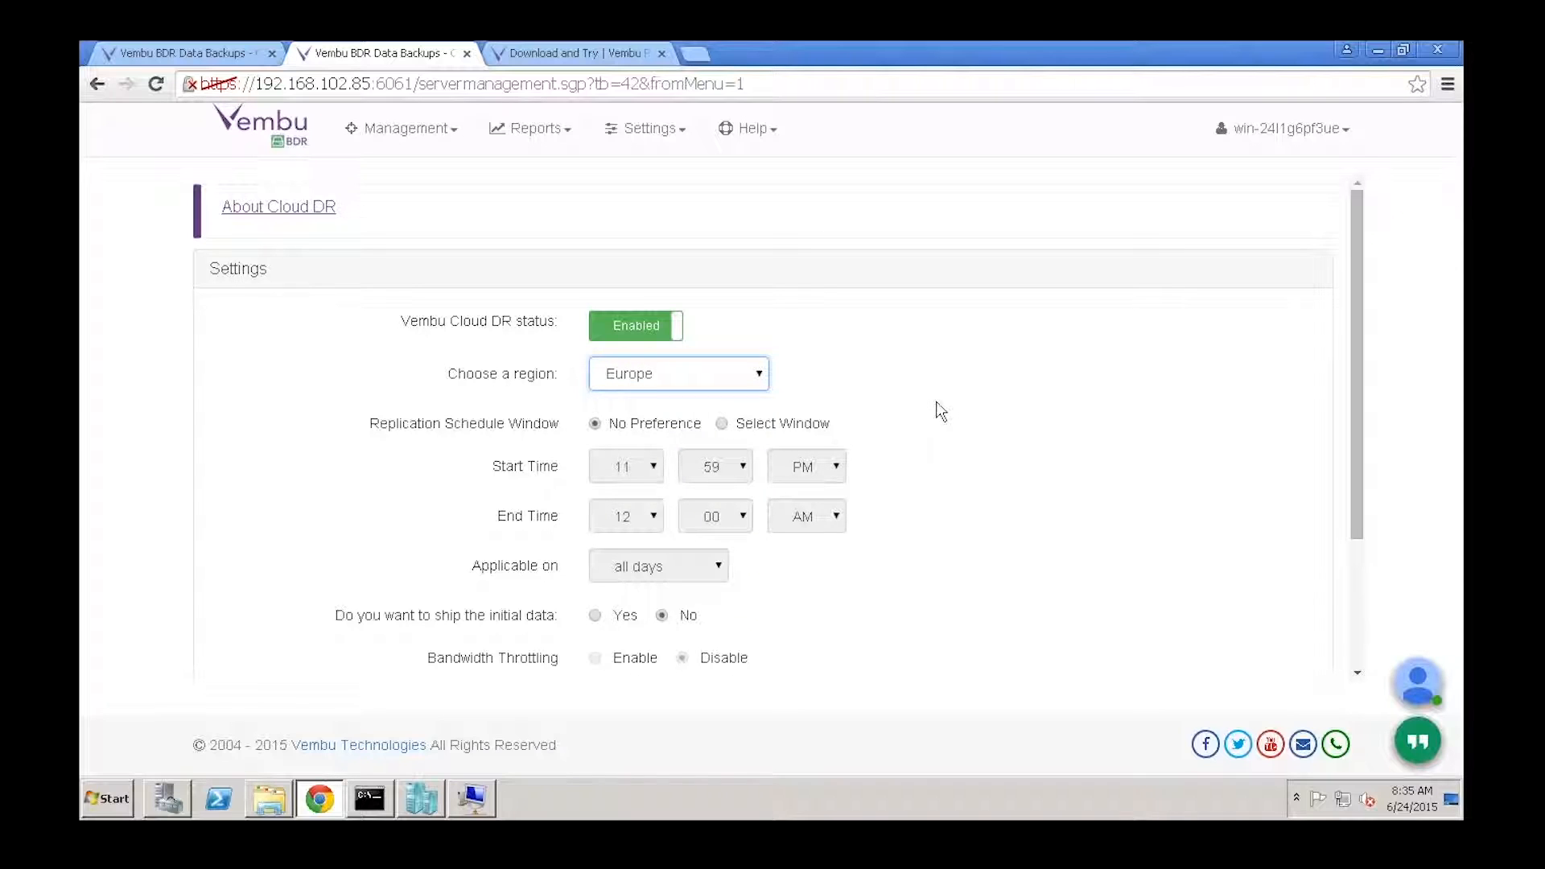
Restrict Cloud DR replication to a selected window of 08:00 AM to 06:00 PM on all weekdays, and save the settings
left_click(725, 426)
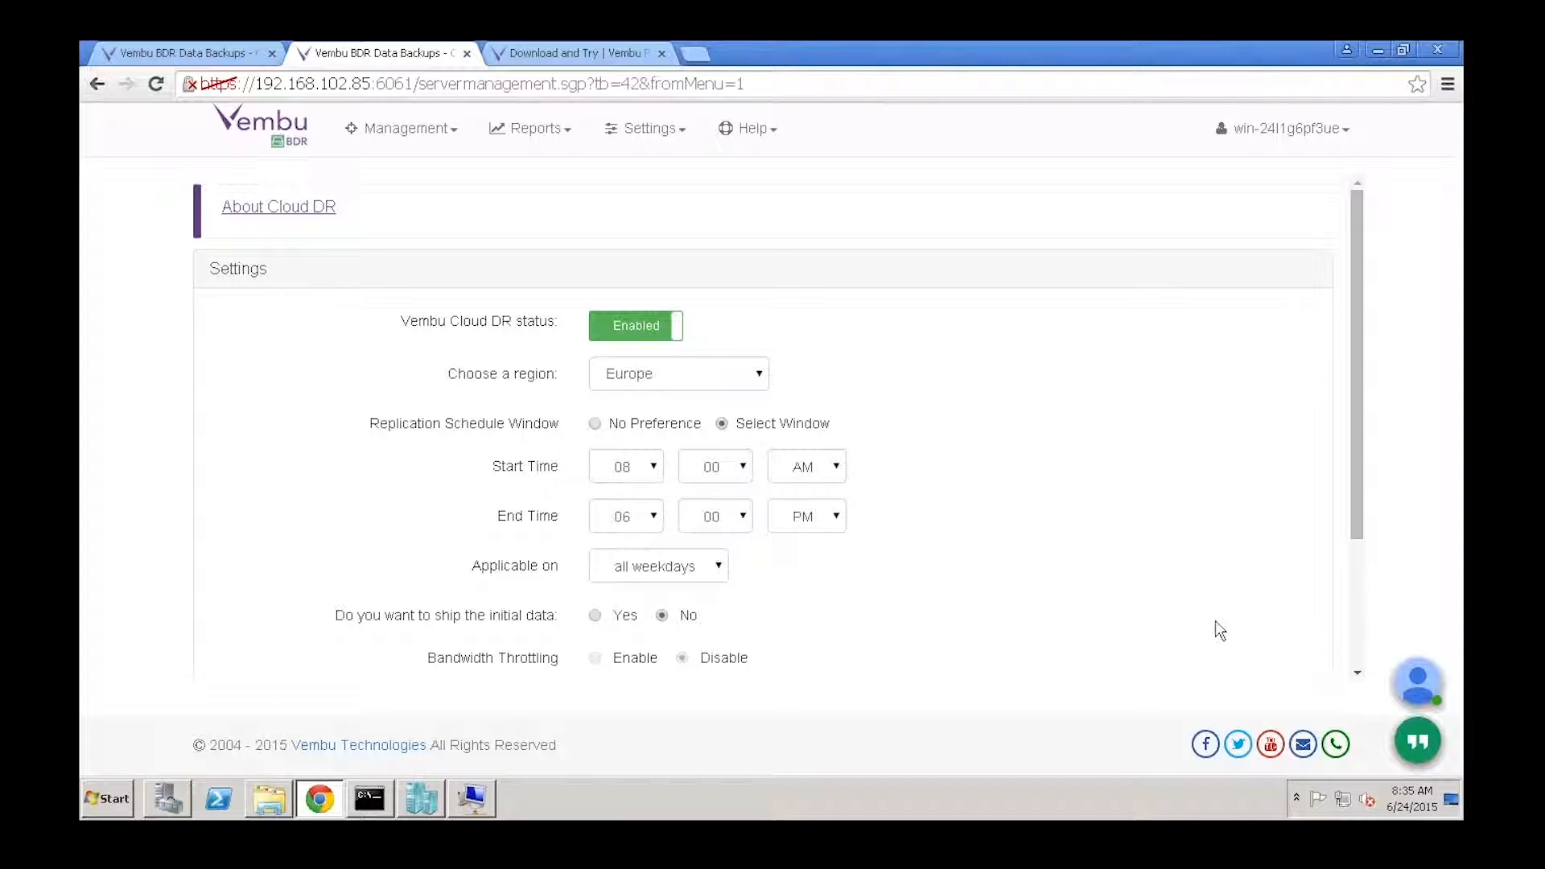
scroll(1215, 629, "down", 3)
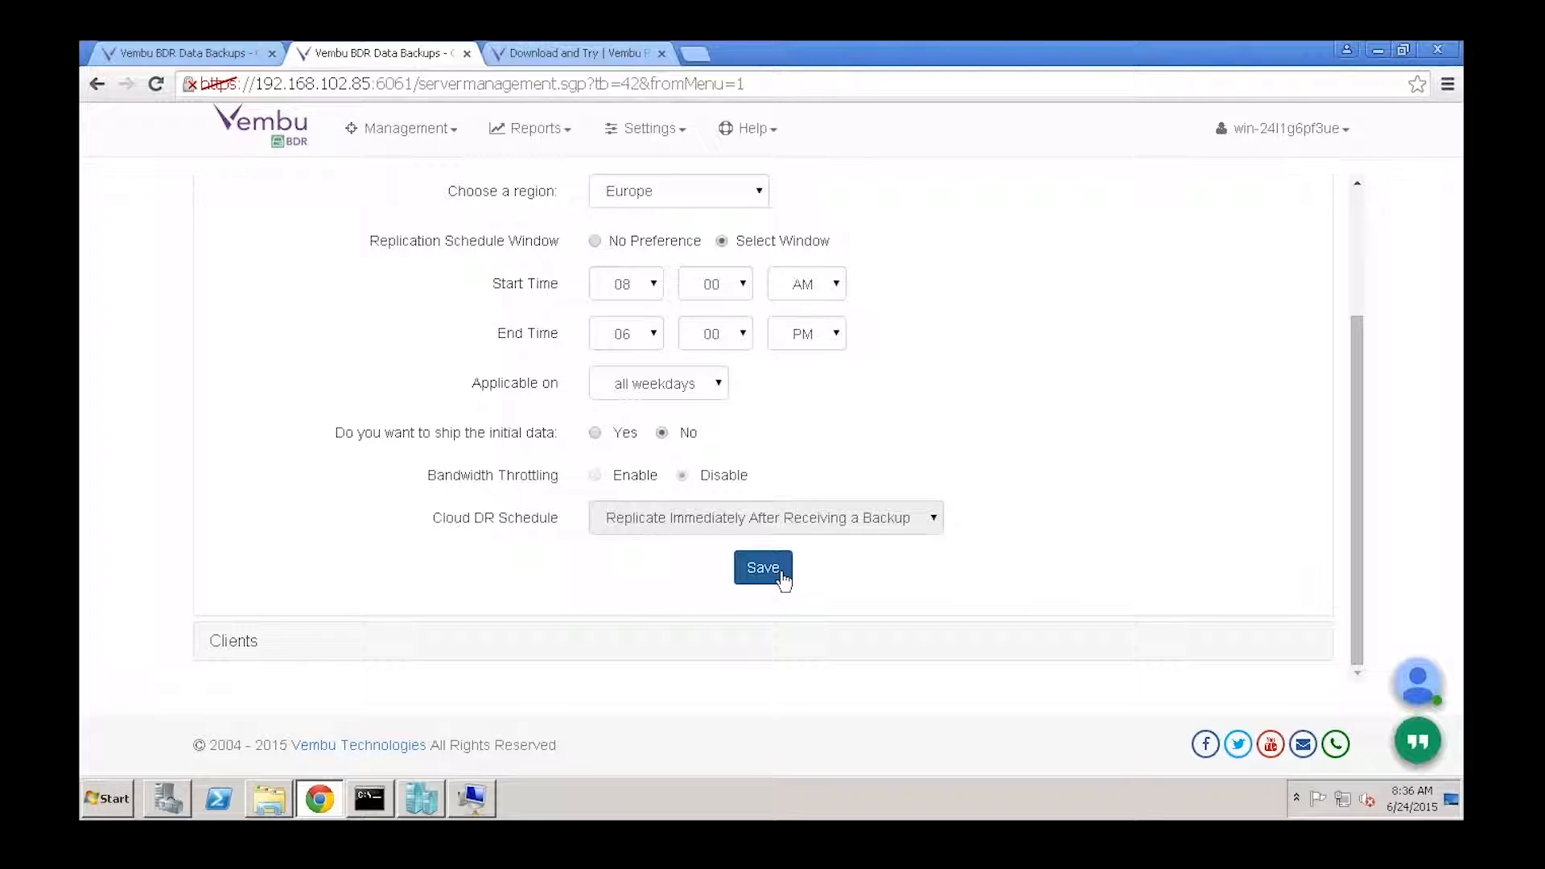
left_click(765, 569)
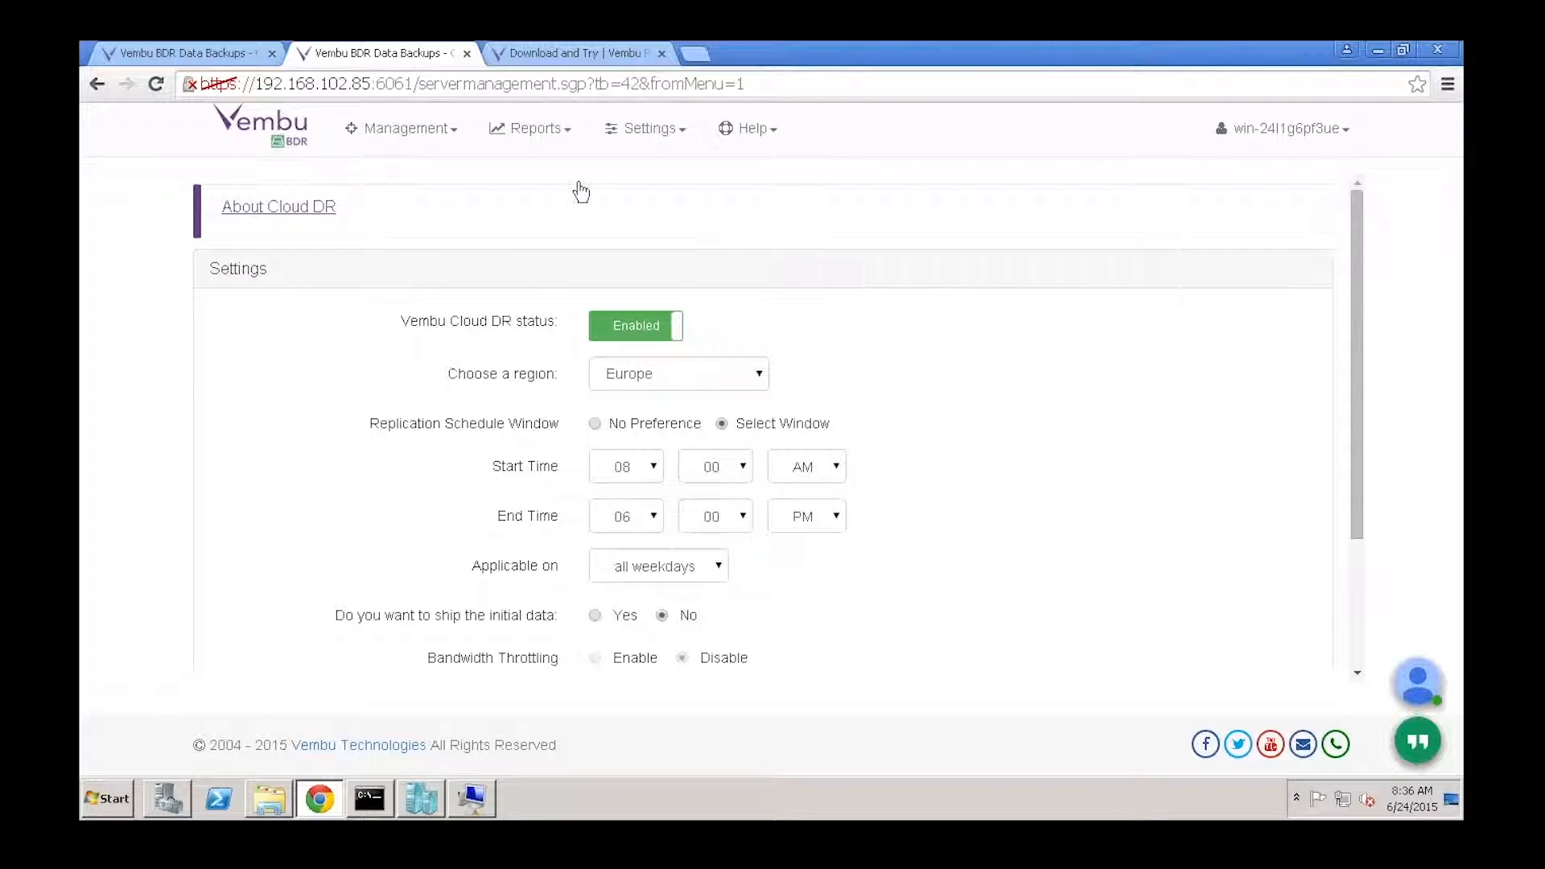
View the Backup Status Report and open its email report scheduling settings
left_click(525, 133)
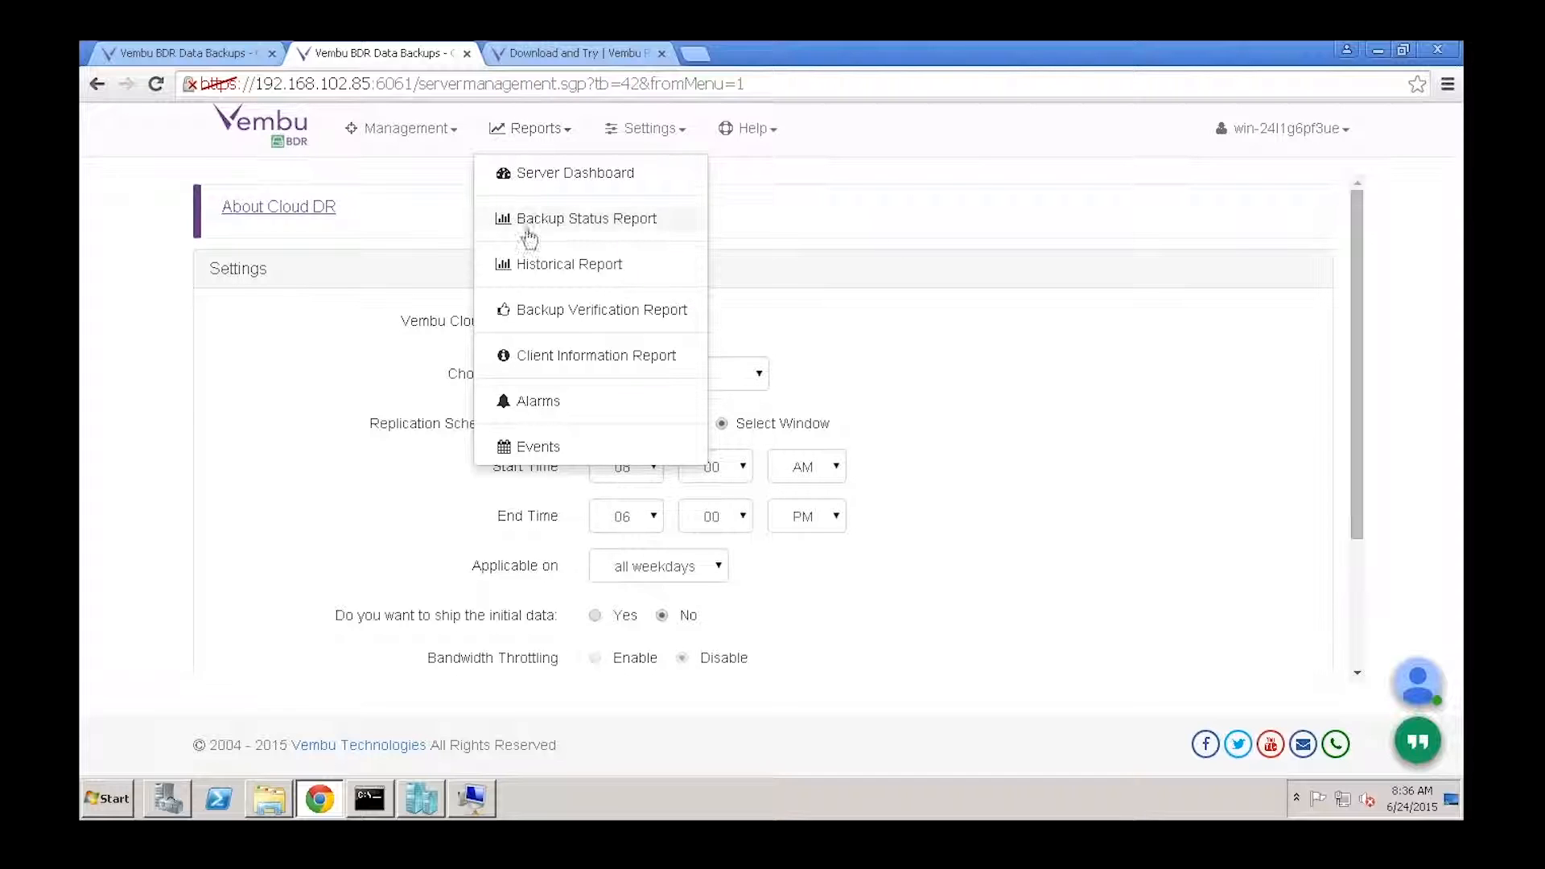
left_click(581, 226)
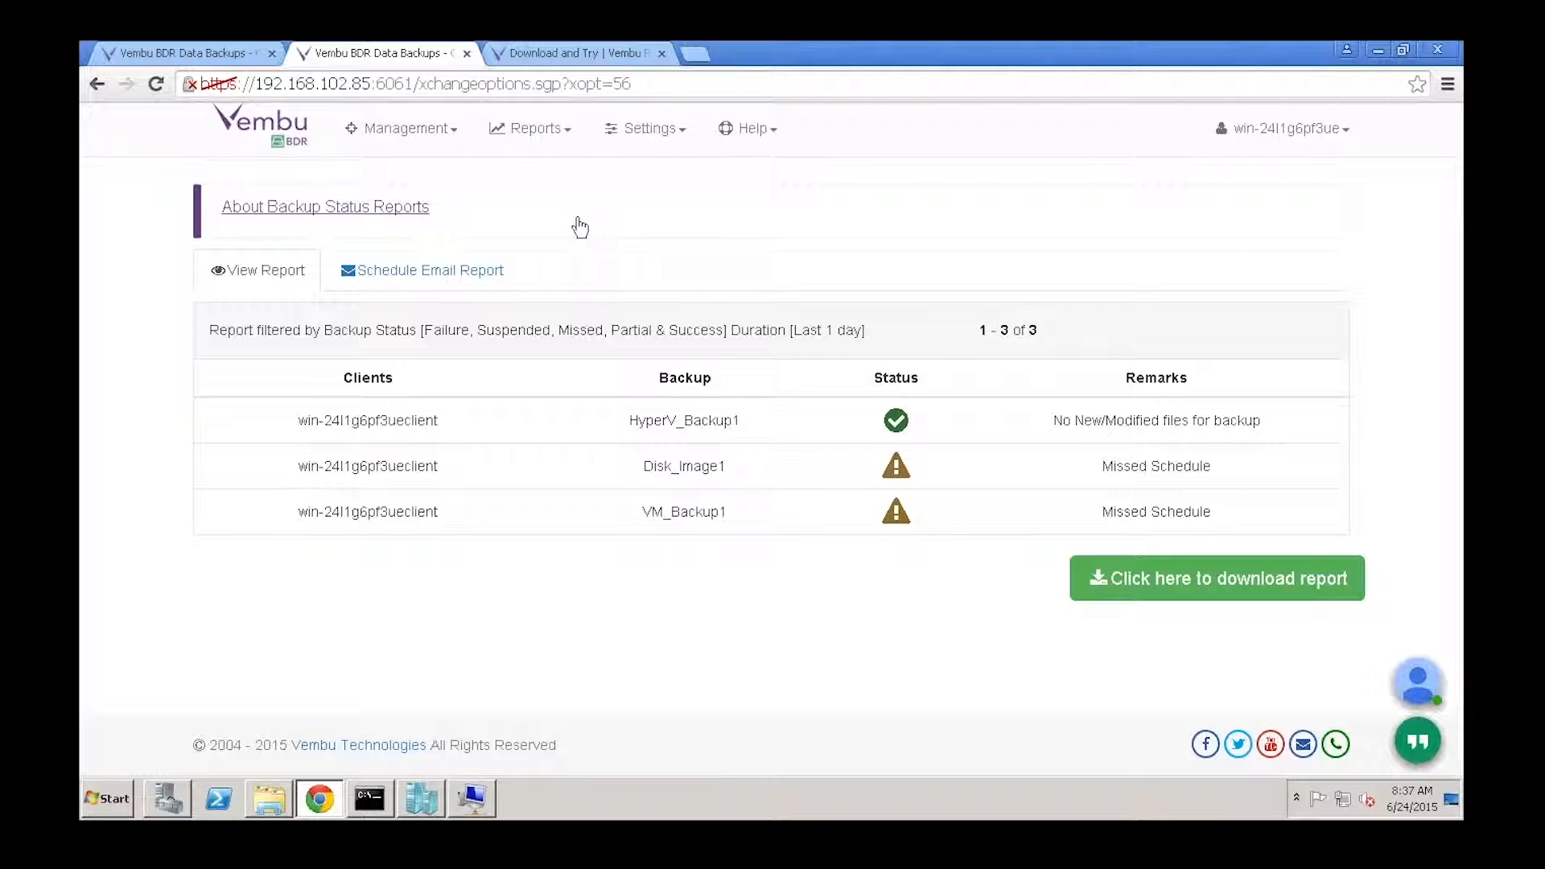
left_click(441, 289)
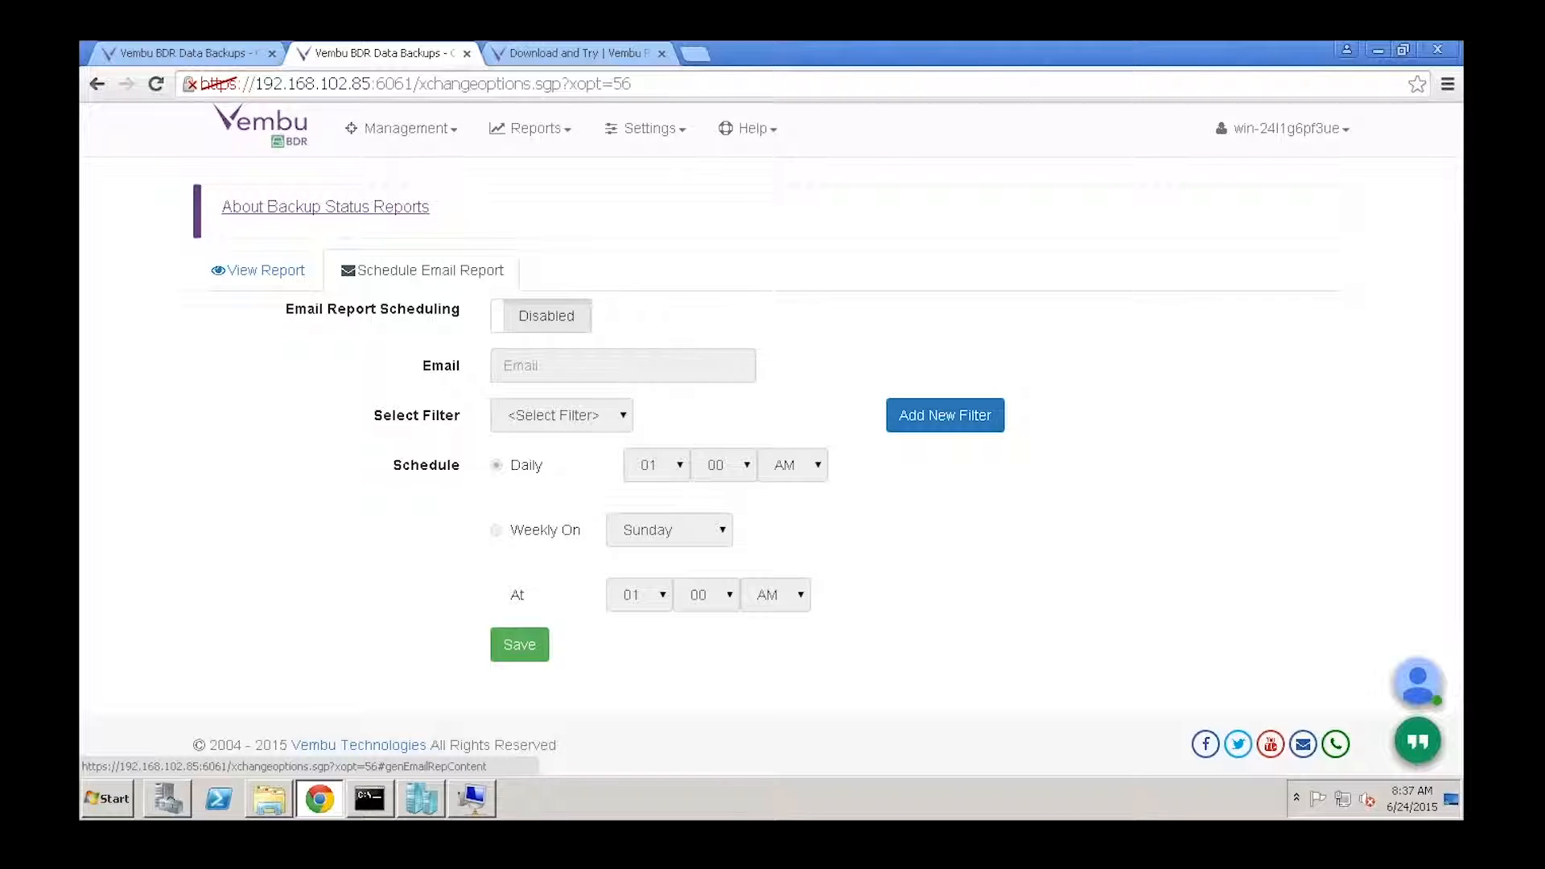
Enable email report scheduling and view the options for adding a new filter, closing them without saving
left_click(501, 316)
left_click(579, 359)
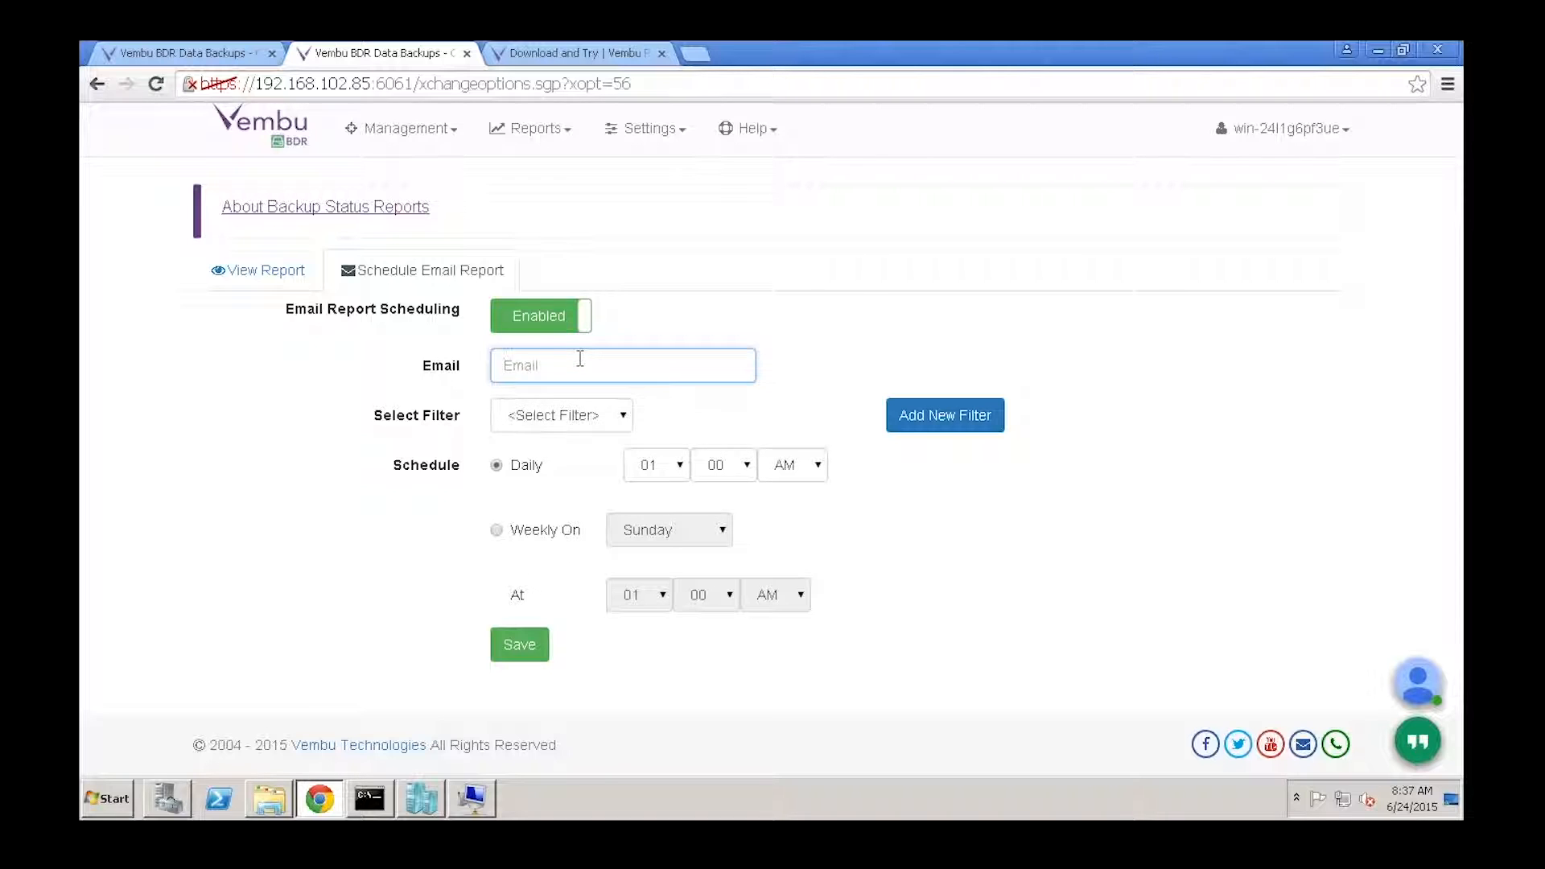
left_click(900, 431)
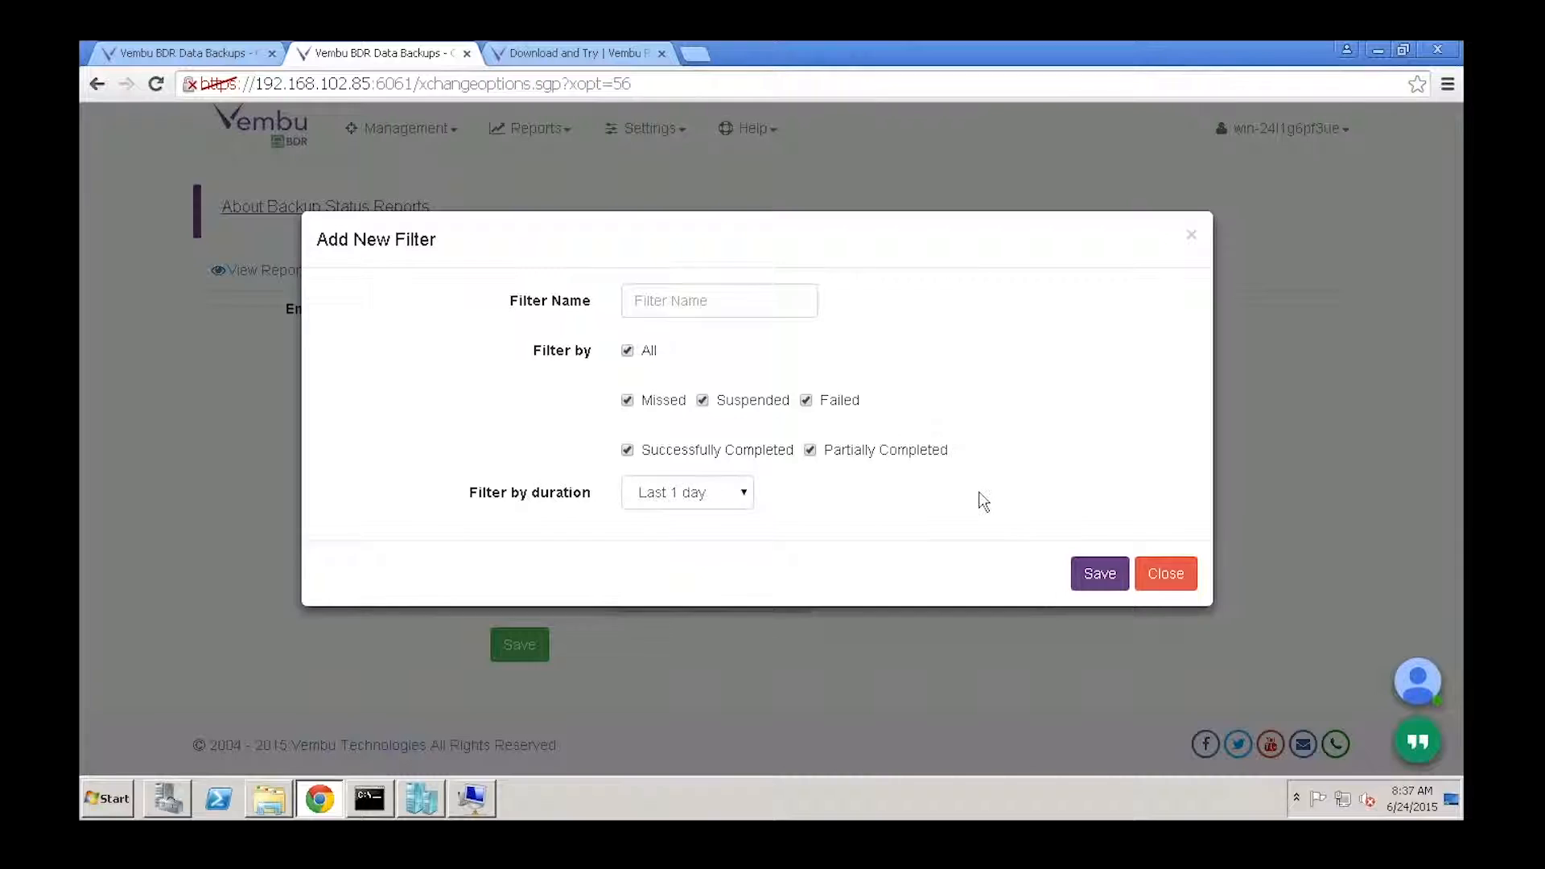
left_click(1161, 589)
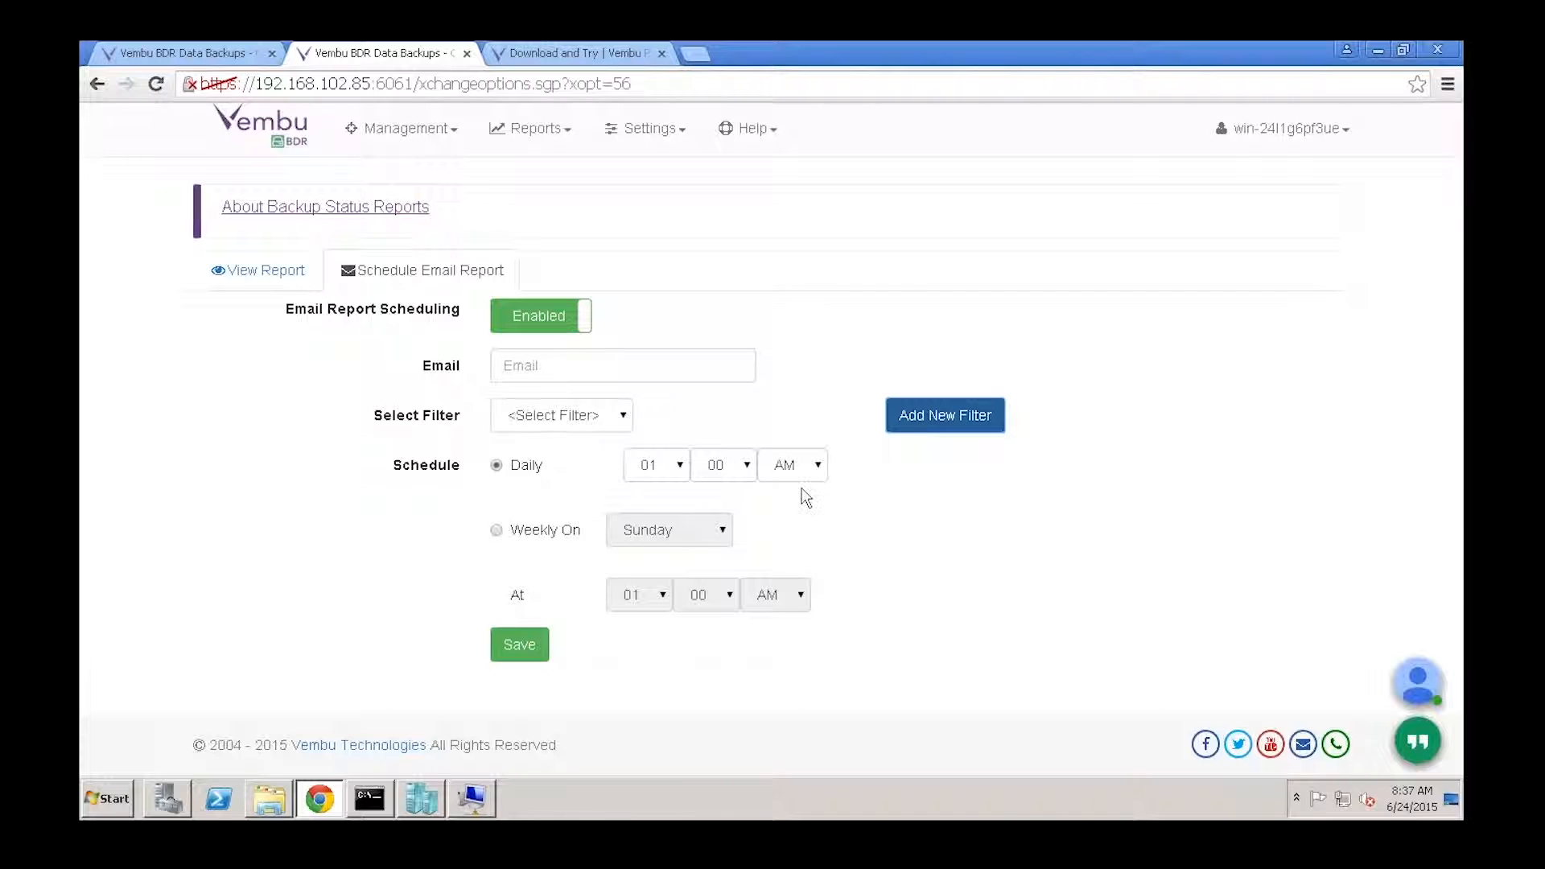
Open the Backup Verification Report and list the verified backups of client win-24l1g6pf3ueclient
left_click(519, 130)
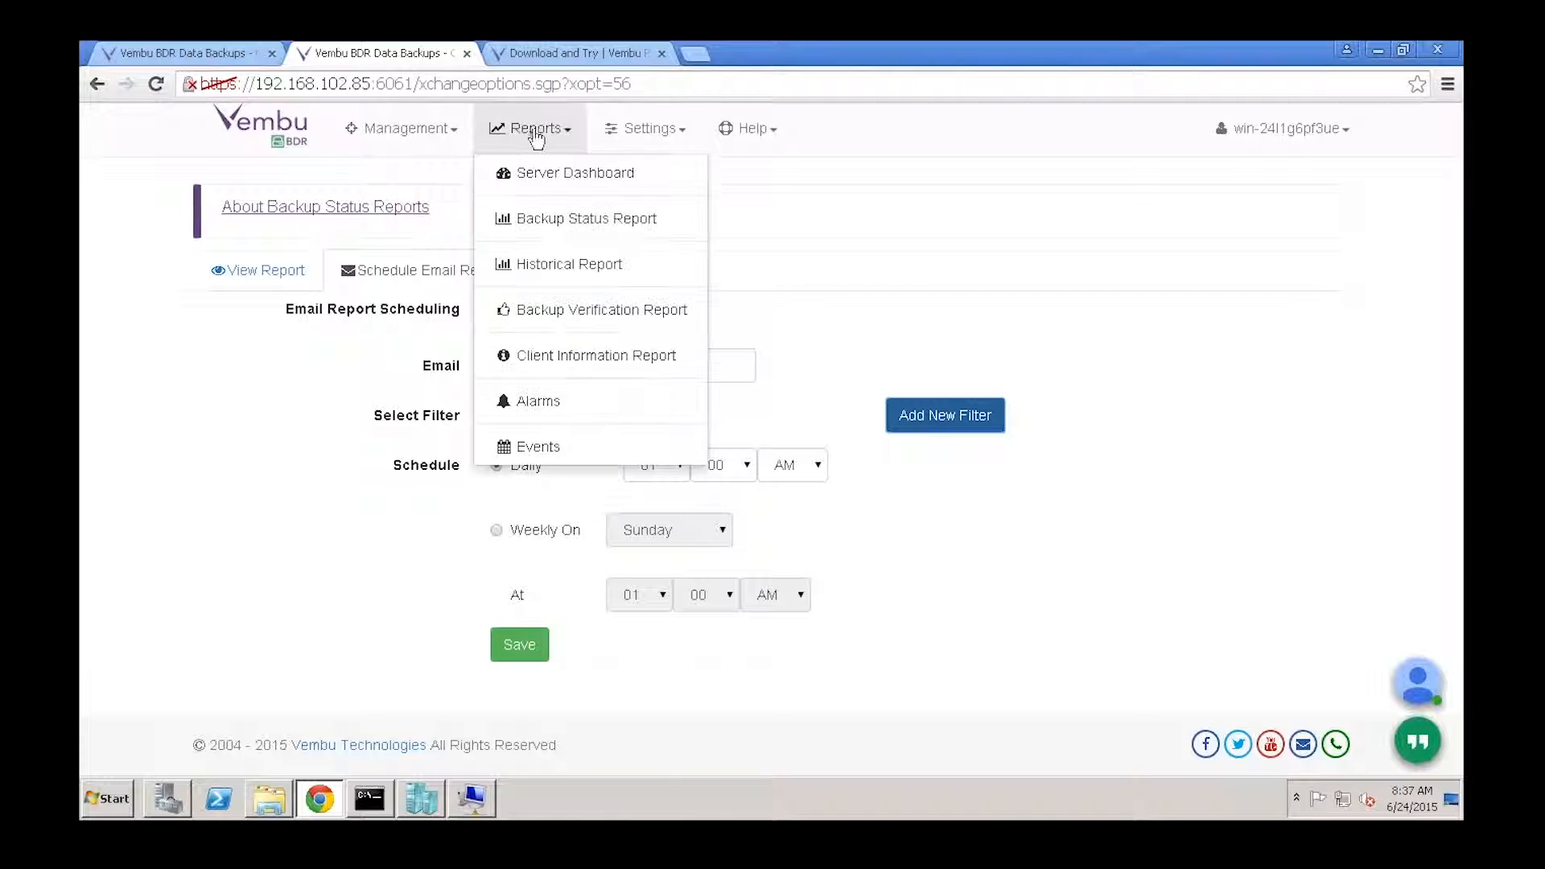
left_click(586, 315)
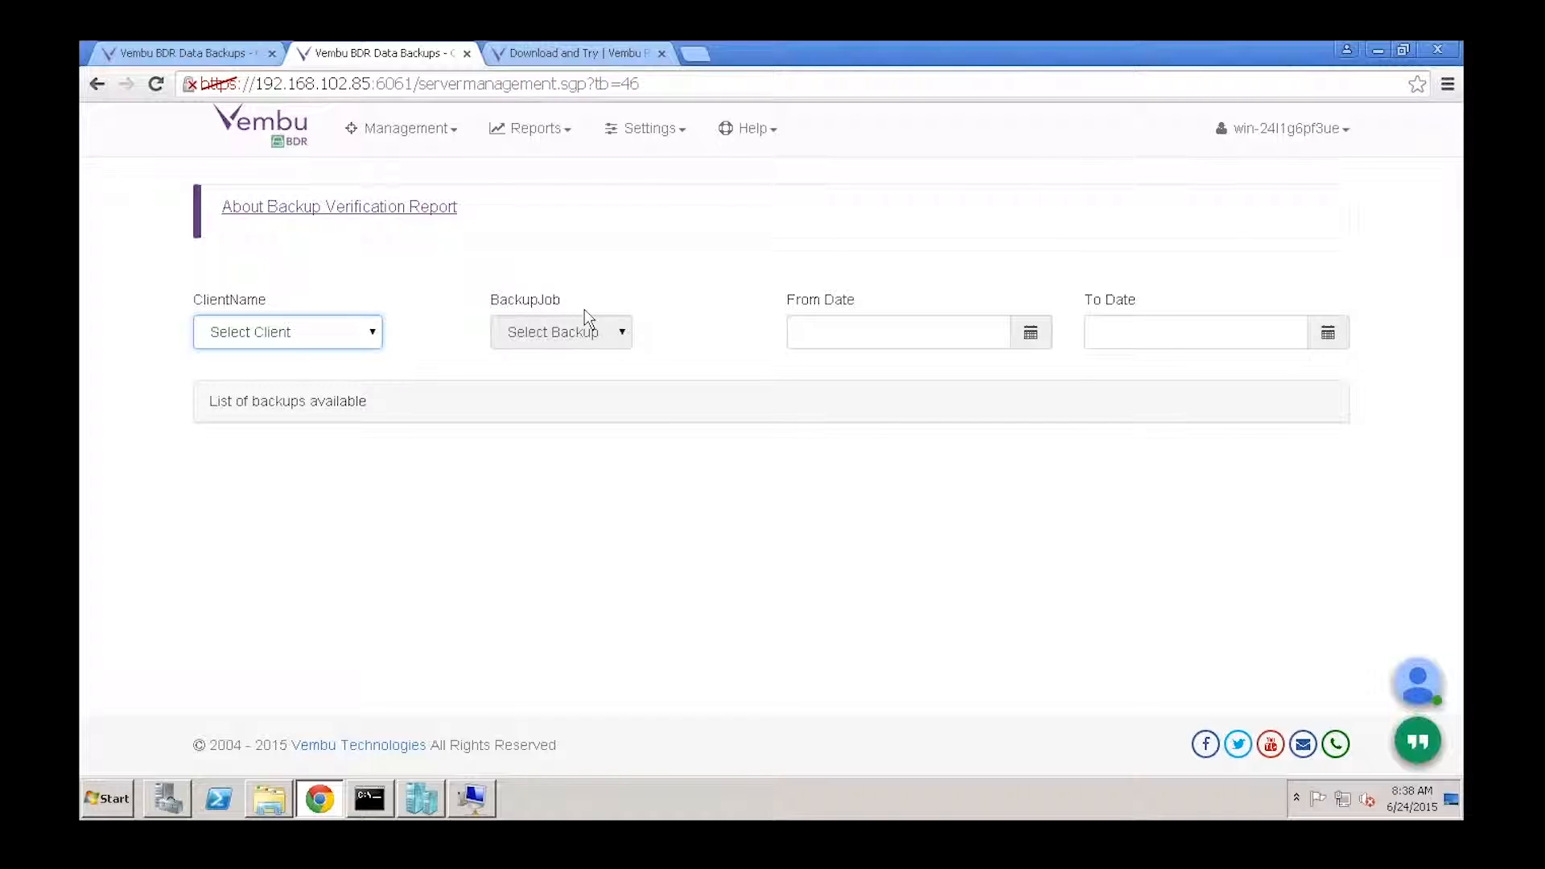
left_click(372, 332)
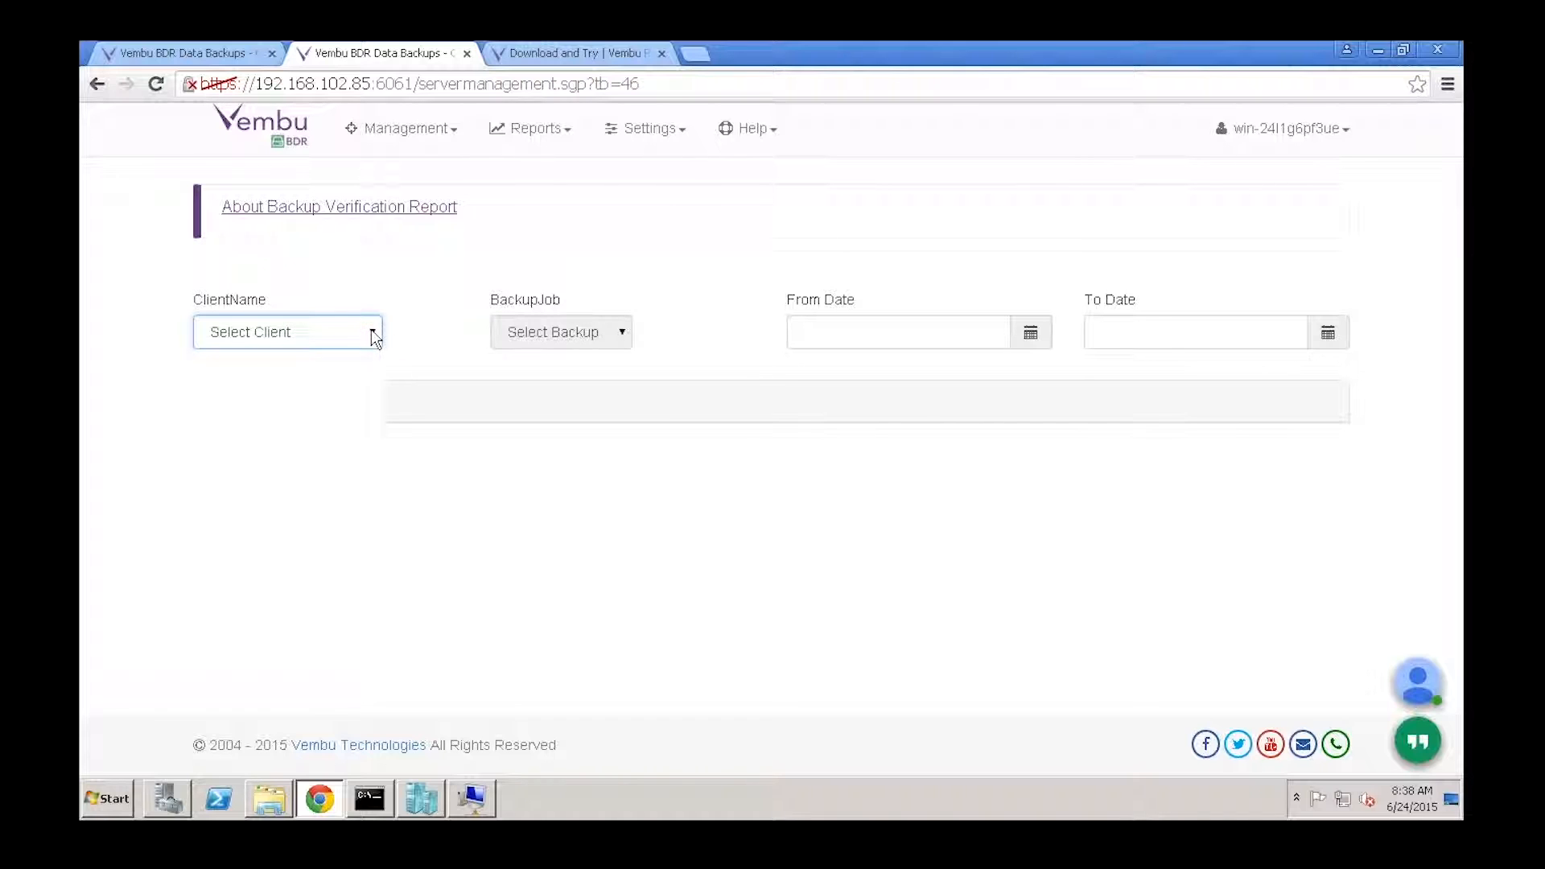
left_click(336, 377)
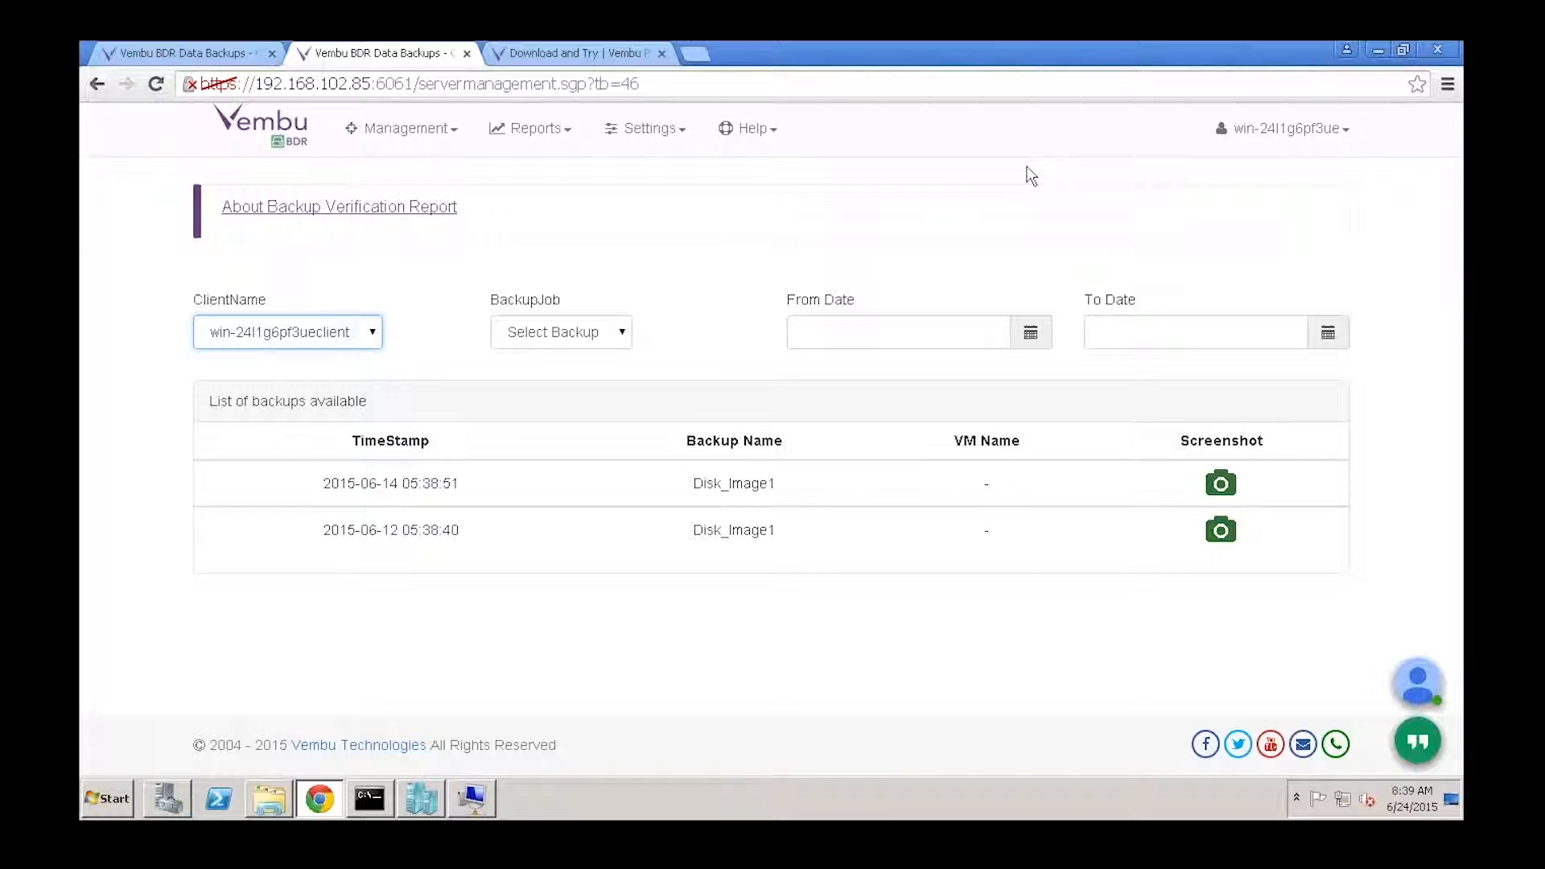
Switch to the Vembu website, open its pricing page and examine the Vembu BDR plans
left_click(563, 55)
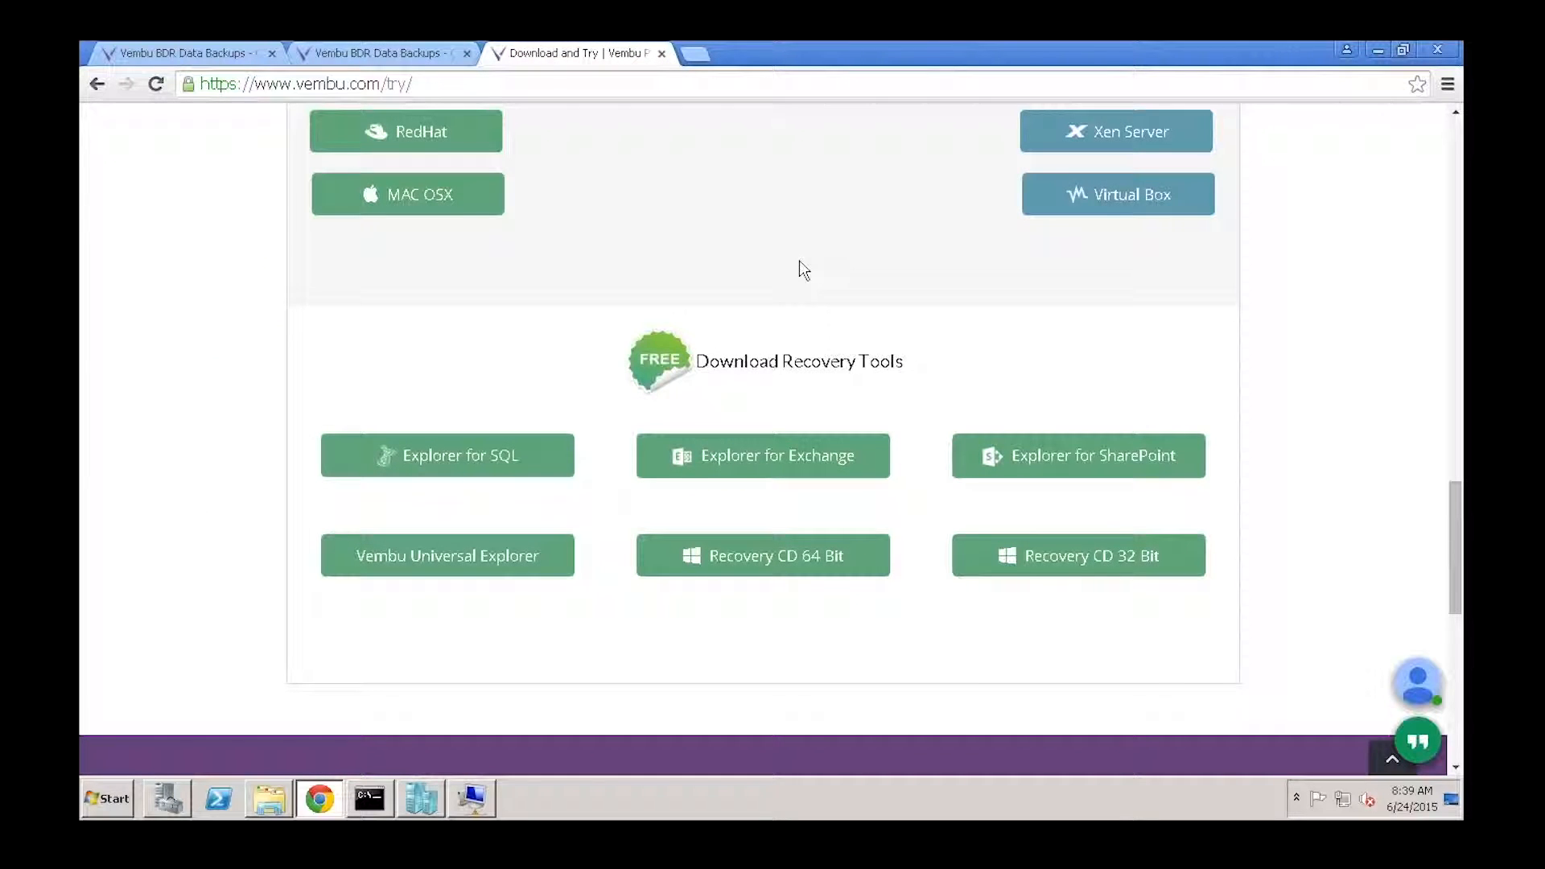
scroll(799, 259, "up", 20)
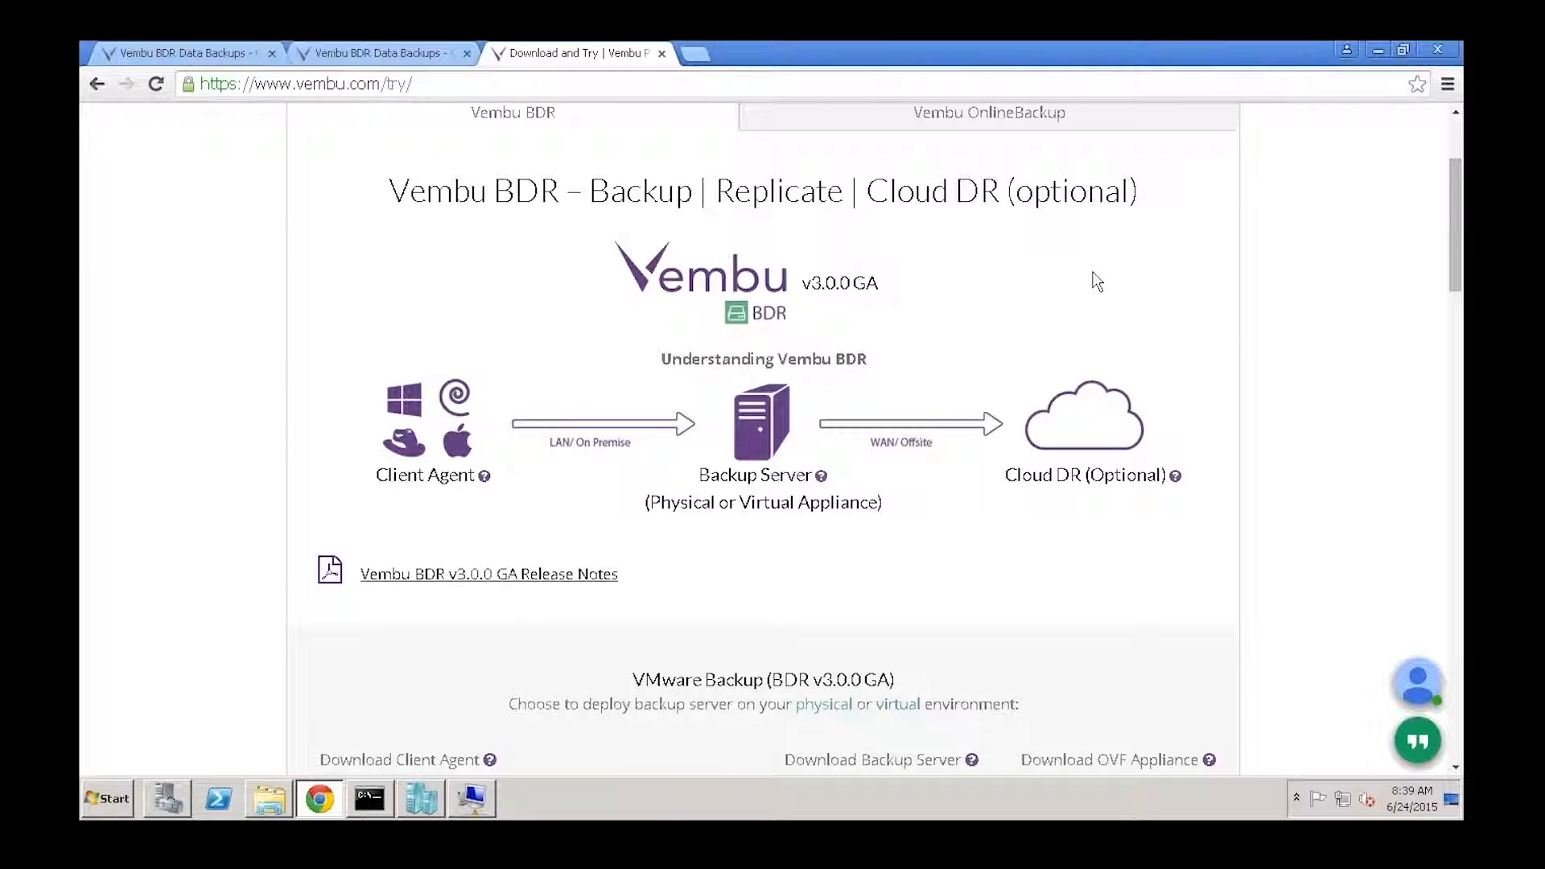
scroll(1096, 282, "up", 3)
left_click(988, 170)
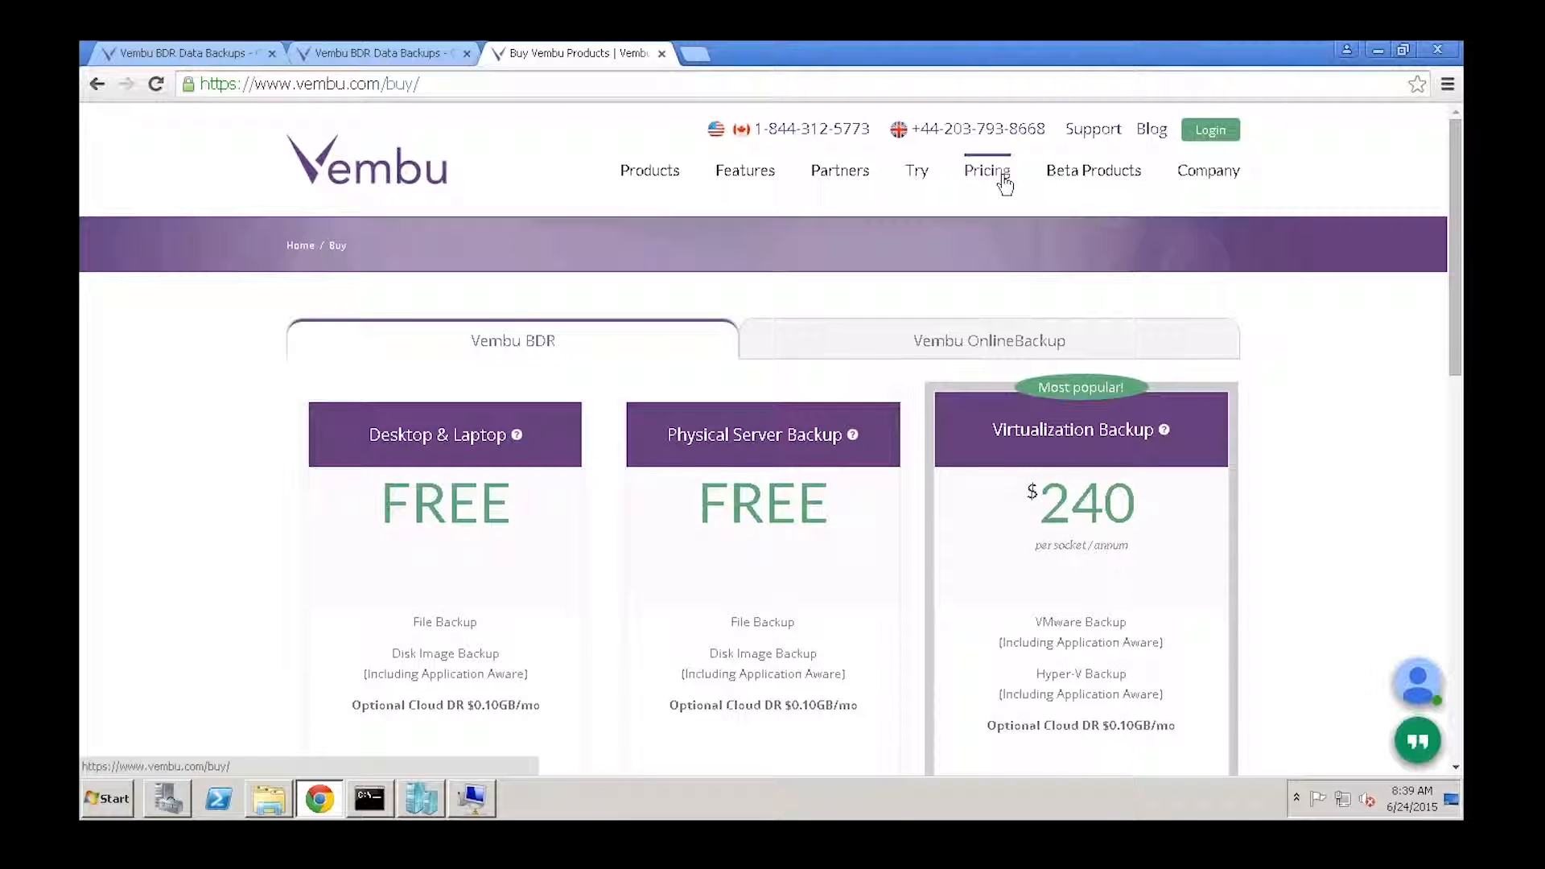
scroll(1231, 413, "down", 1)
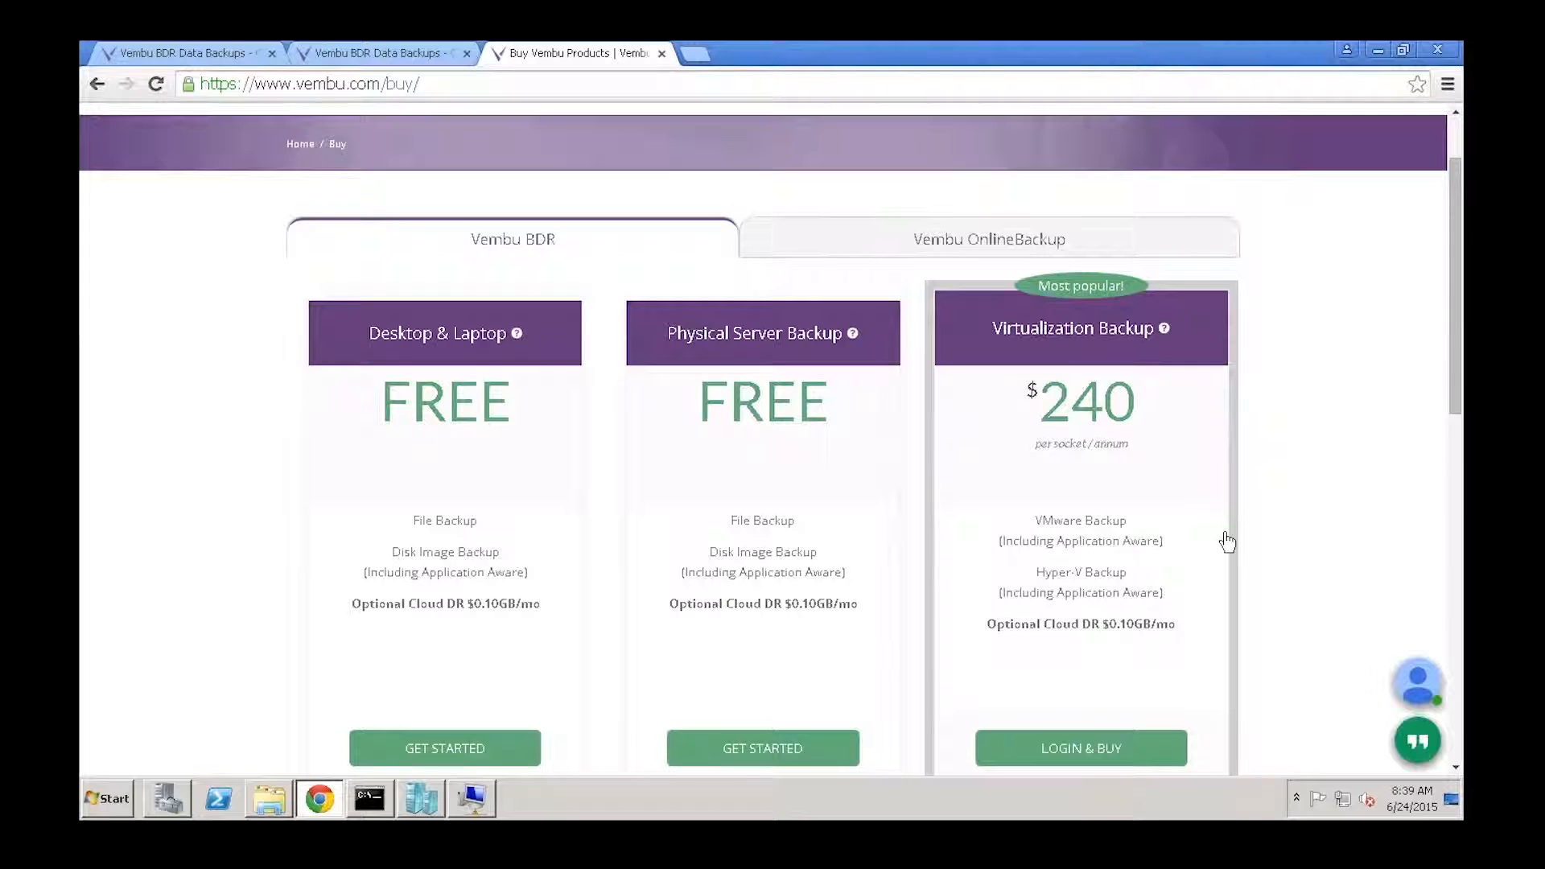
scroll(1227, 542, "down", 1)
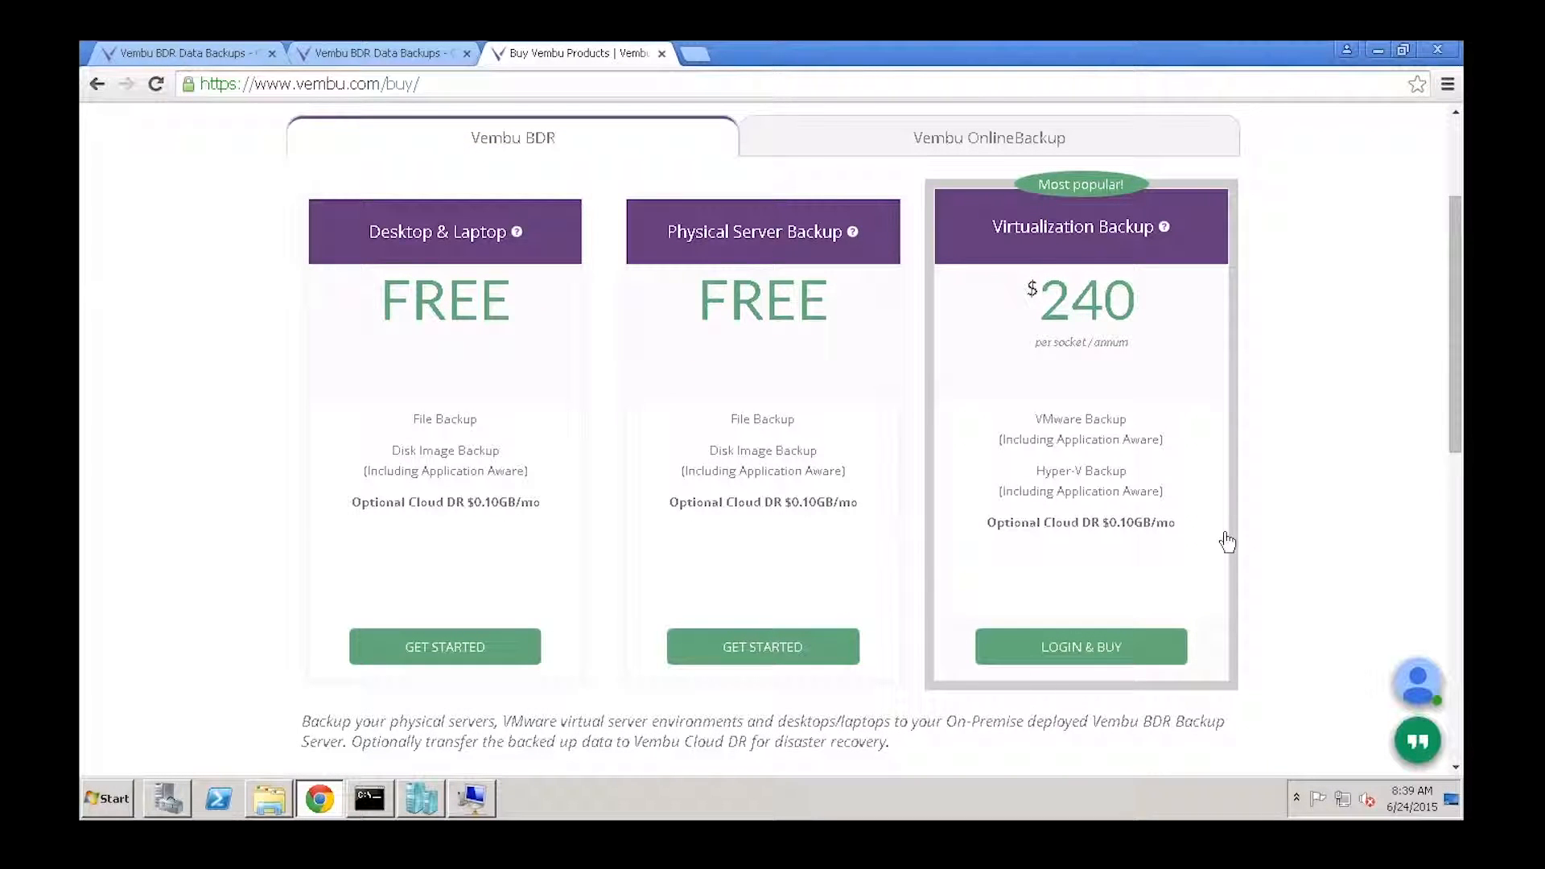